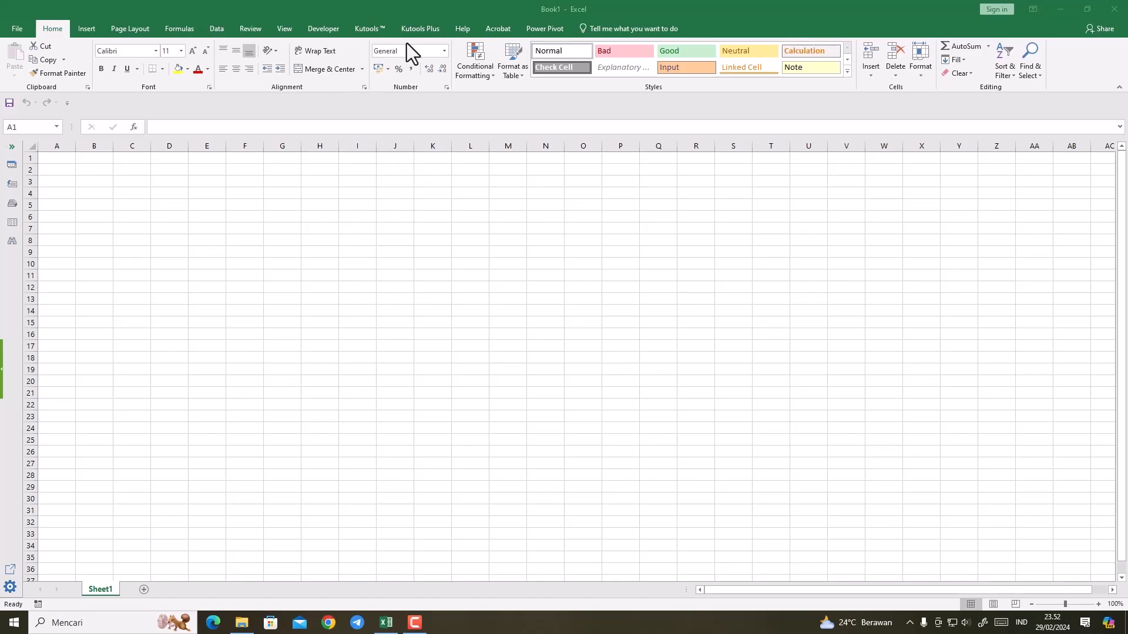
Step: Show the worksheet in Page Layout view and narrow the right page margin so column J fits on the first page
click(277, 28)
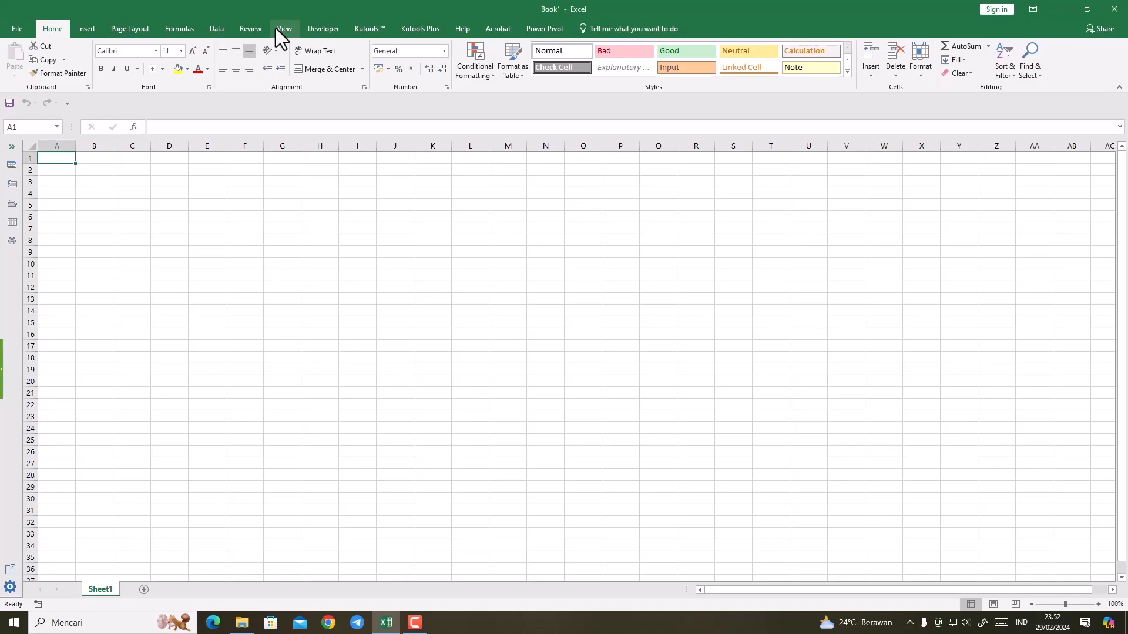
click(280, 28)
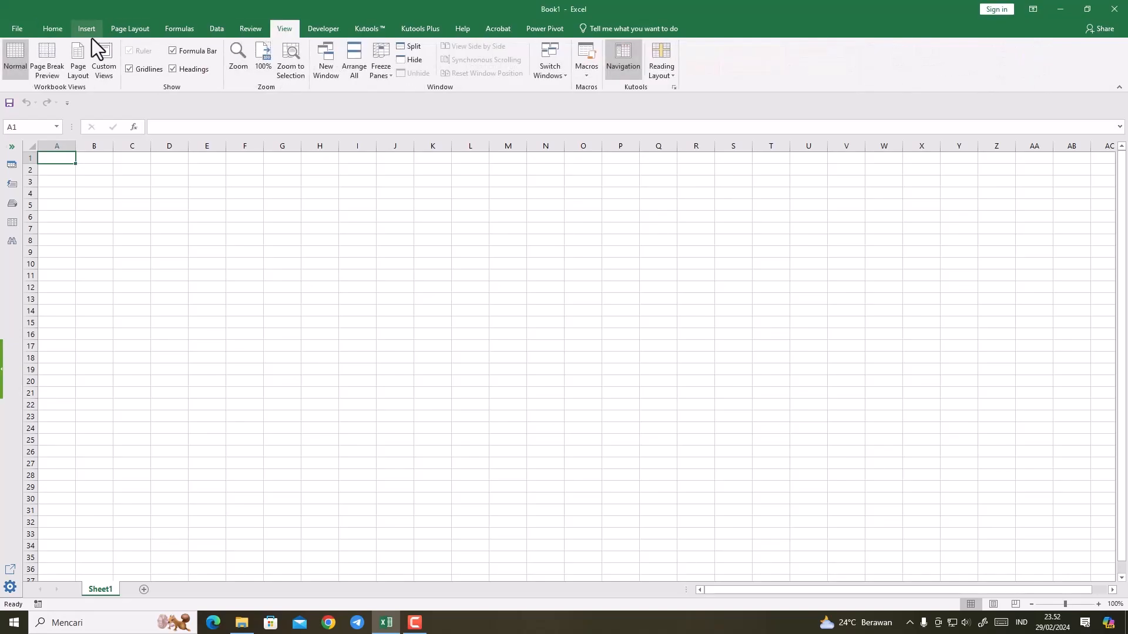
click(88, 58)
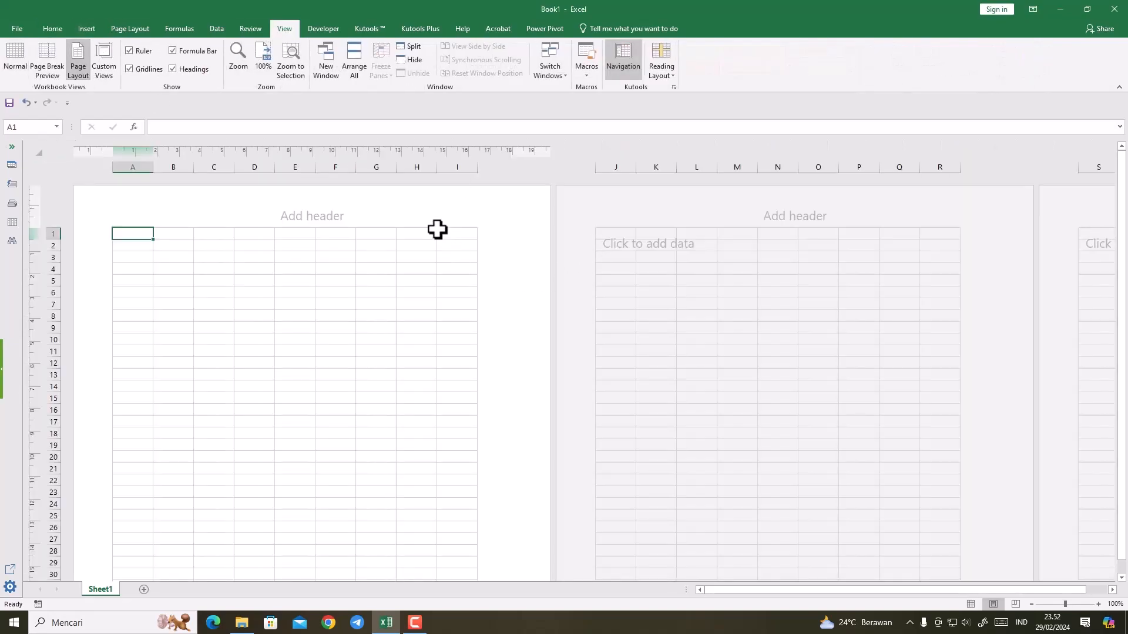
drag(513, 153, 527, 156)
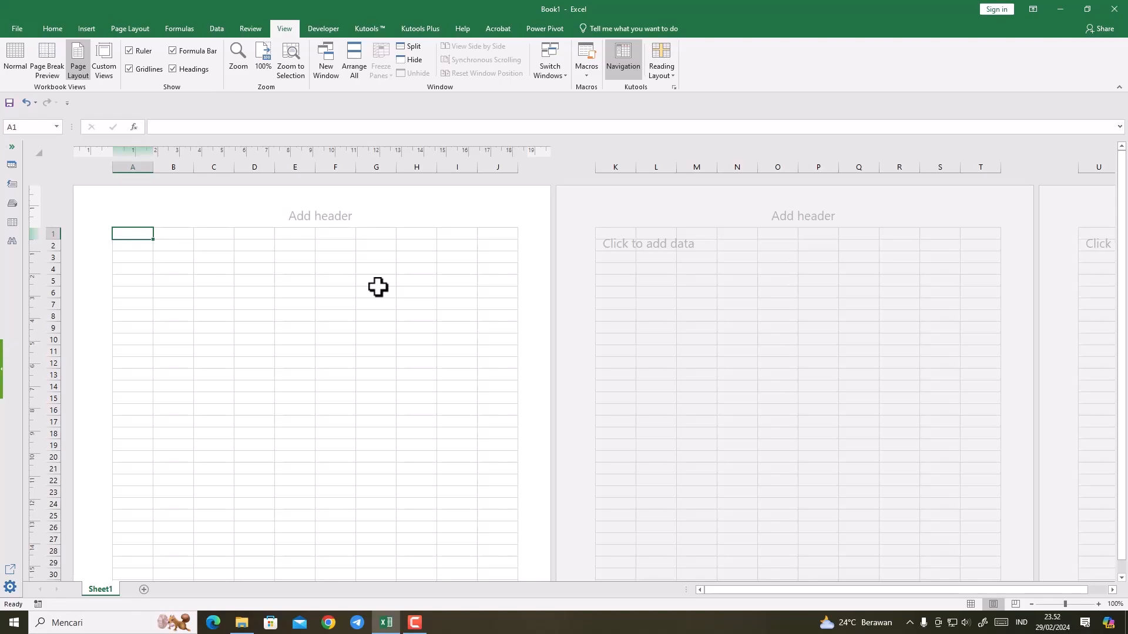
scroll(379, 299, down, 4)
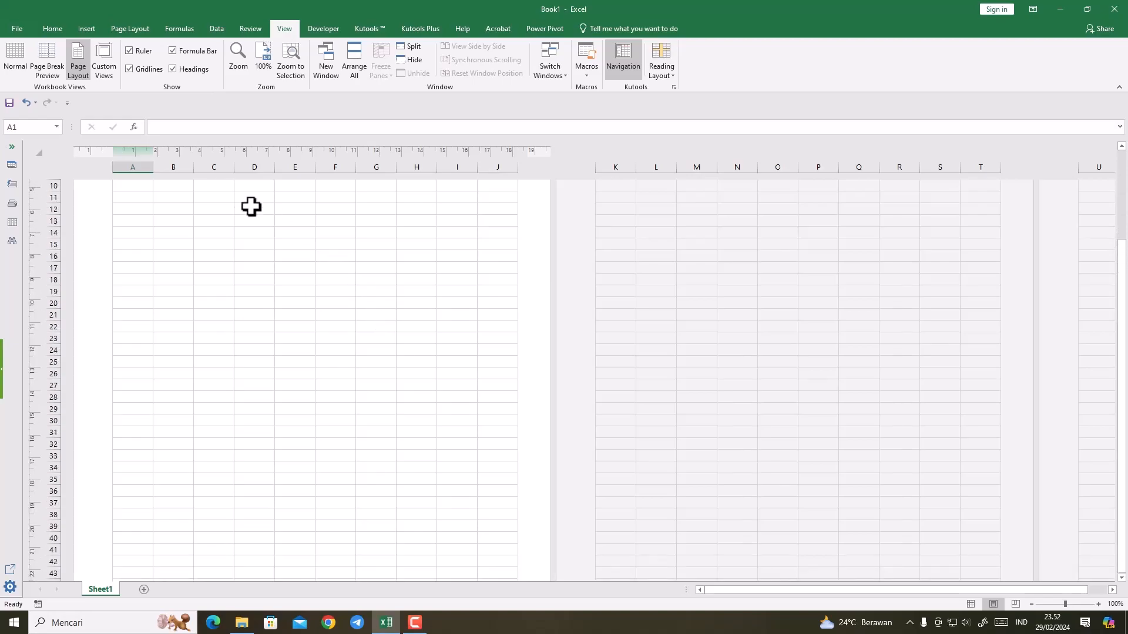
scroll(196, 304, up, 4)
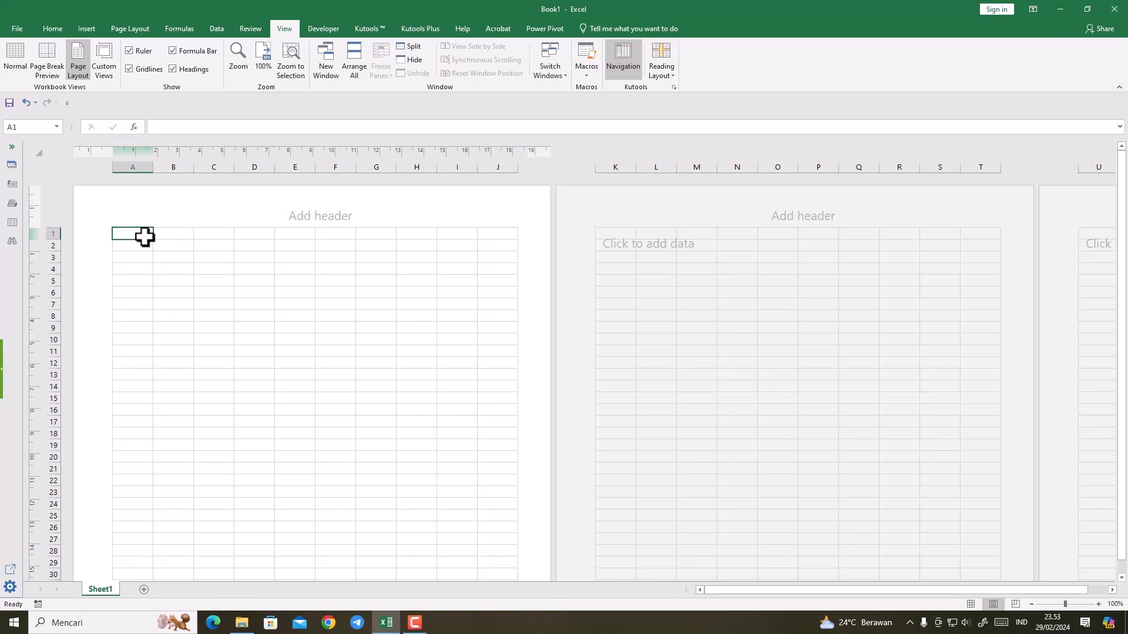
Step: Enter the label NAMA GURU in cell A1
text(n)
key(BackSpace)
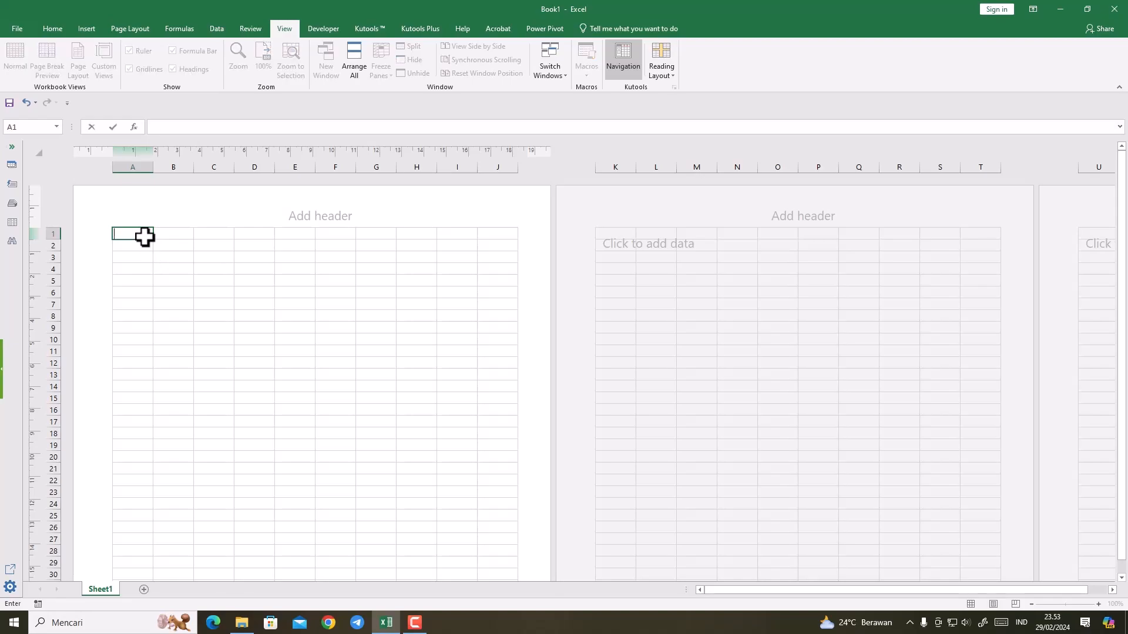
text(NAMA gURU)
key(BackSpace)
key(BackSpace)
key(BackSpace)
text(uru)
text( GURU)
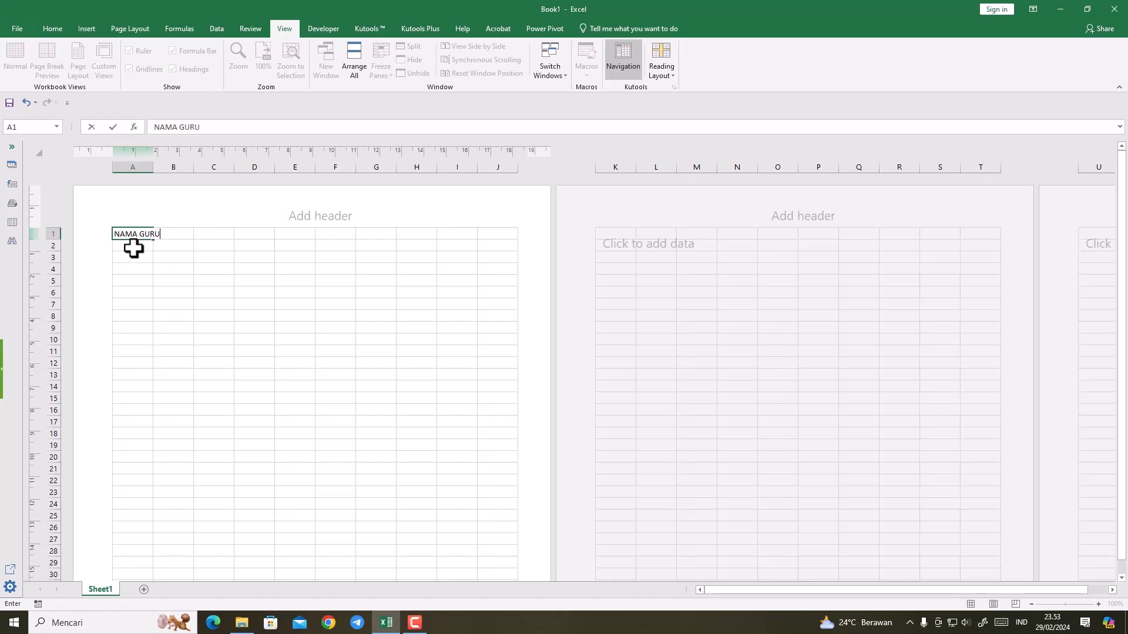
Step: Enter the labels NIP, MAPEL and SEMESTER in cells A2 to A4
click(133, 247)
text(NIP)
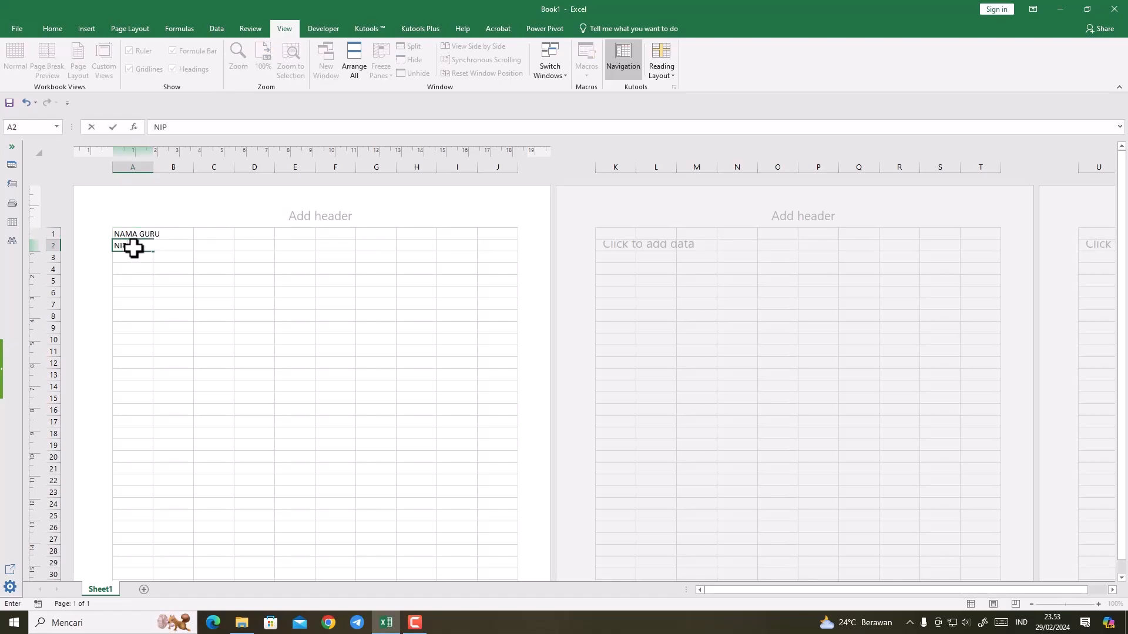
click(133, 256)
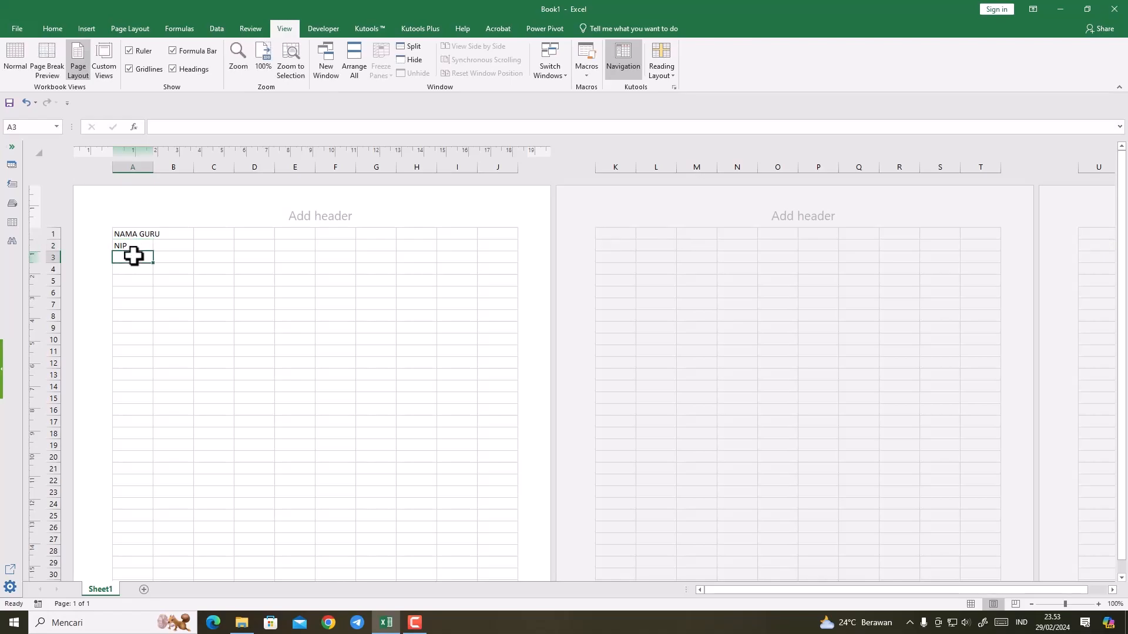
text(MAPEL)
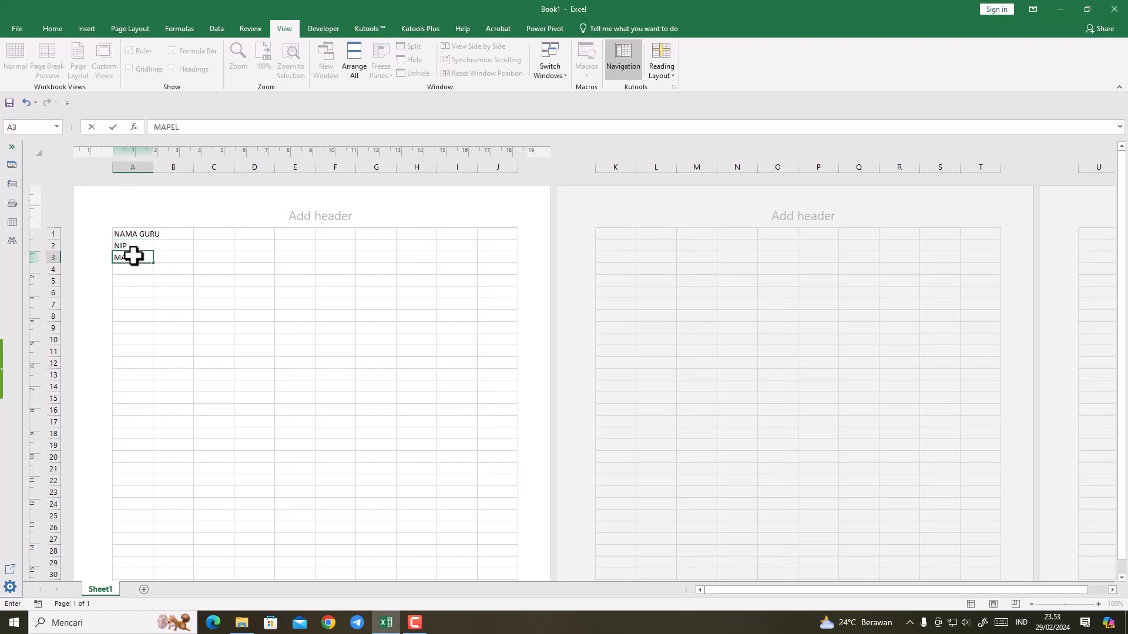
click(131, 268)
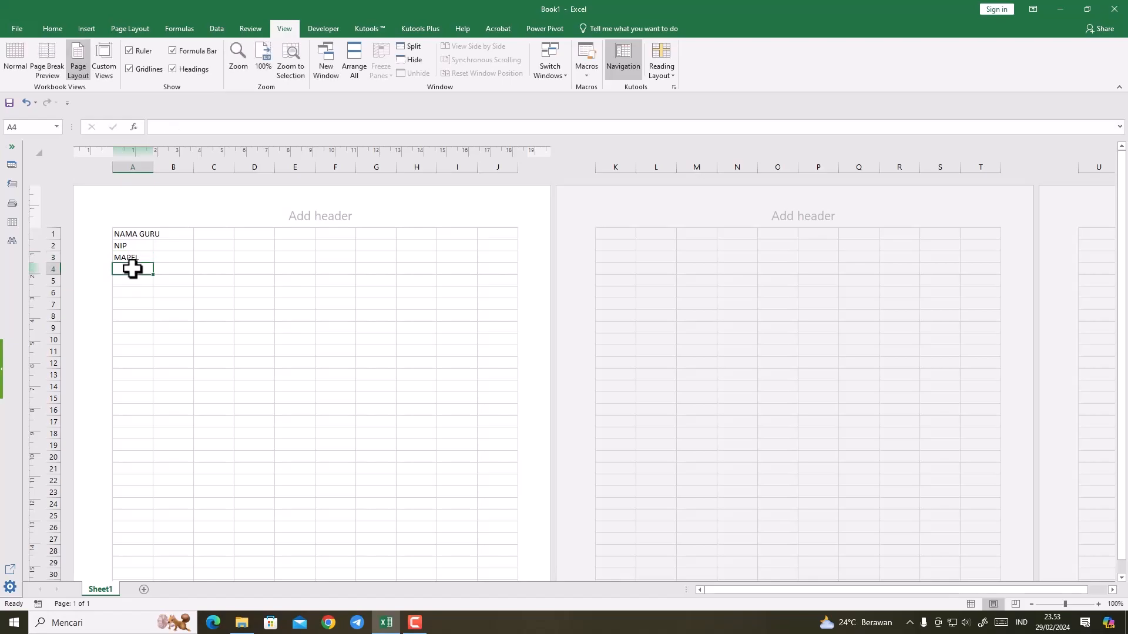
text(SE)
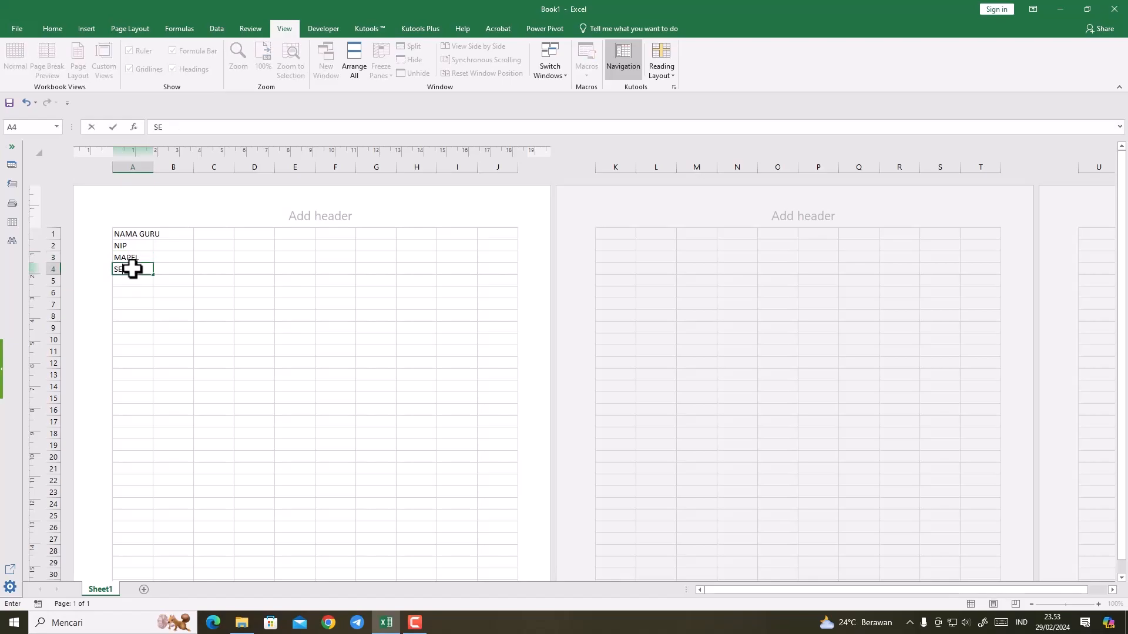
text(MESTER)
Step: Enter the labels BULAN in cell A5 and KELAS in cell A6
click(134, 282)
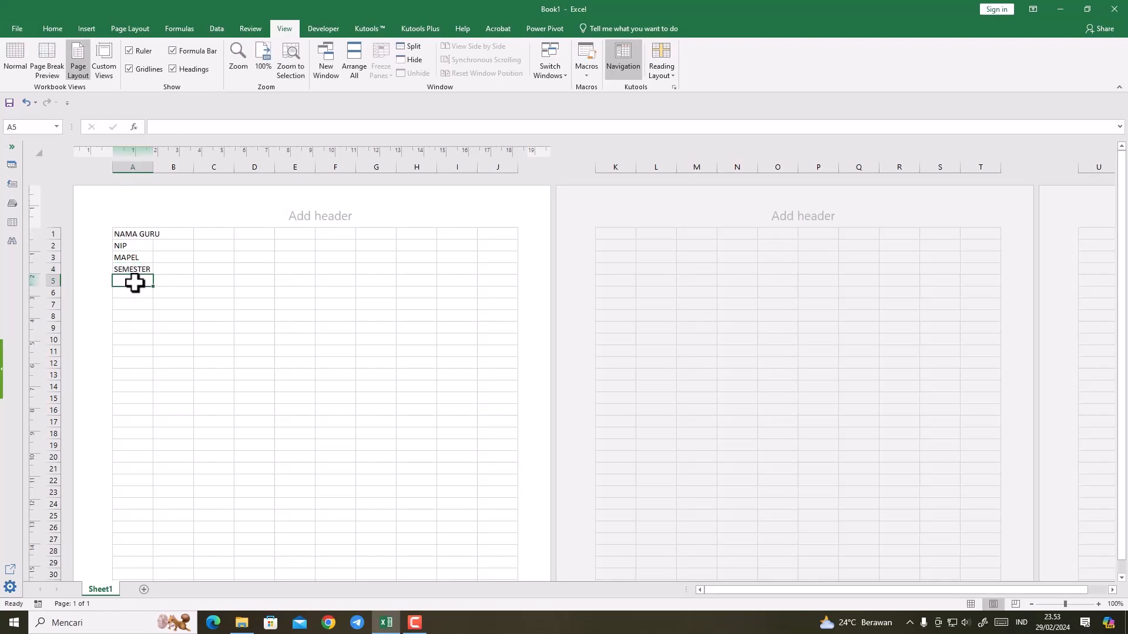
text(BULAN)
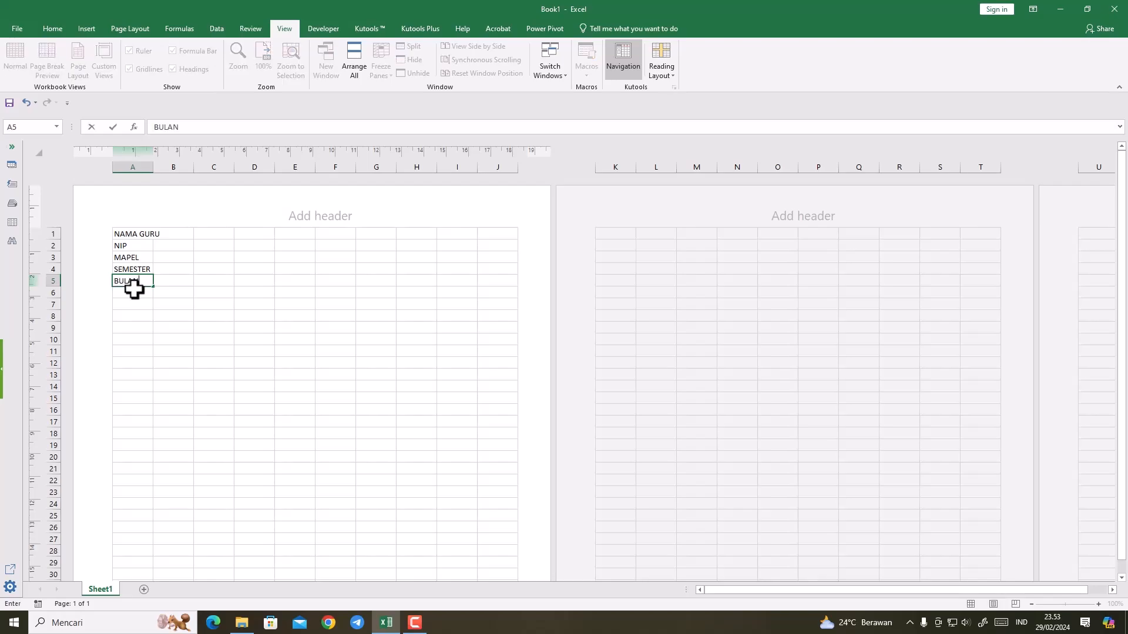
click(134, 289)
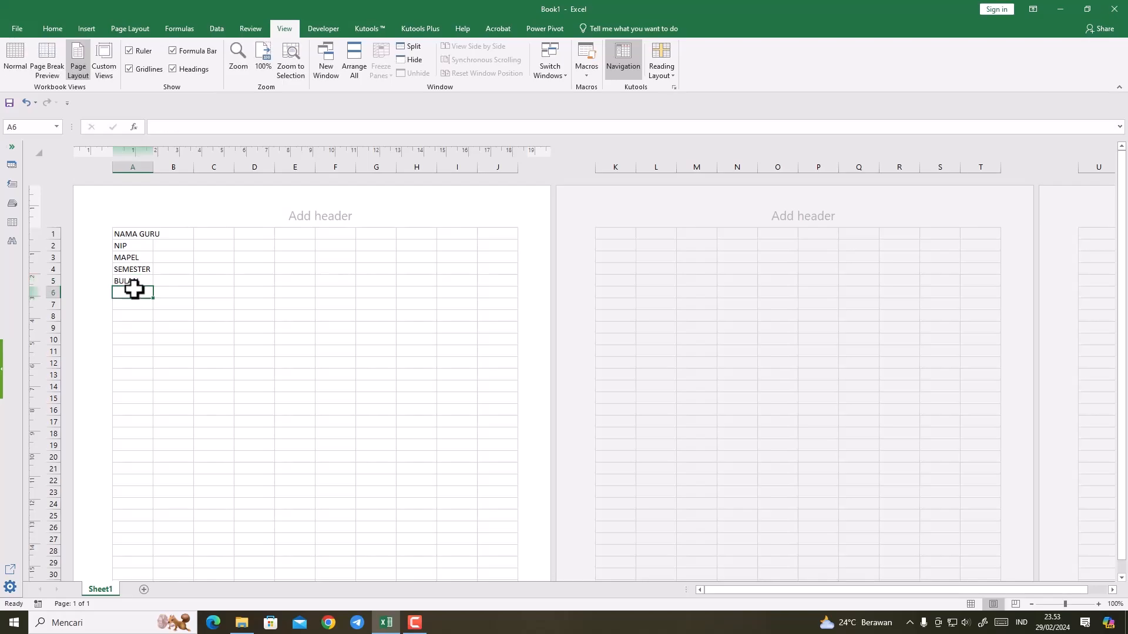
text(KELAS)
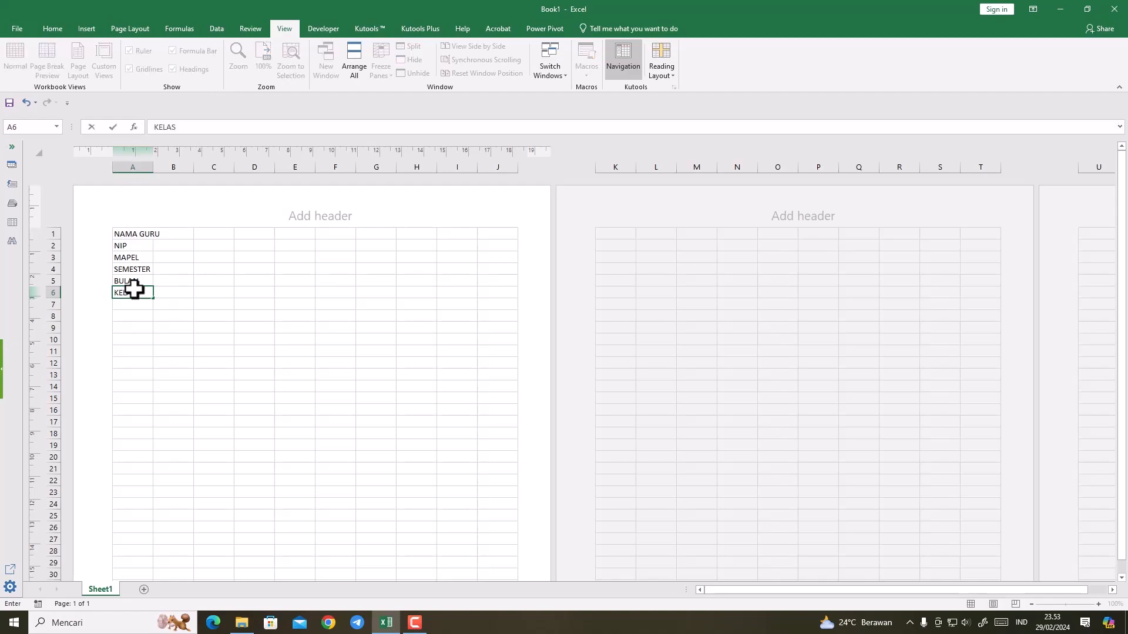
click(148, 327)
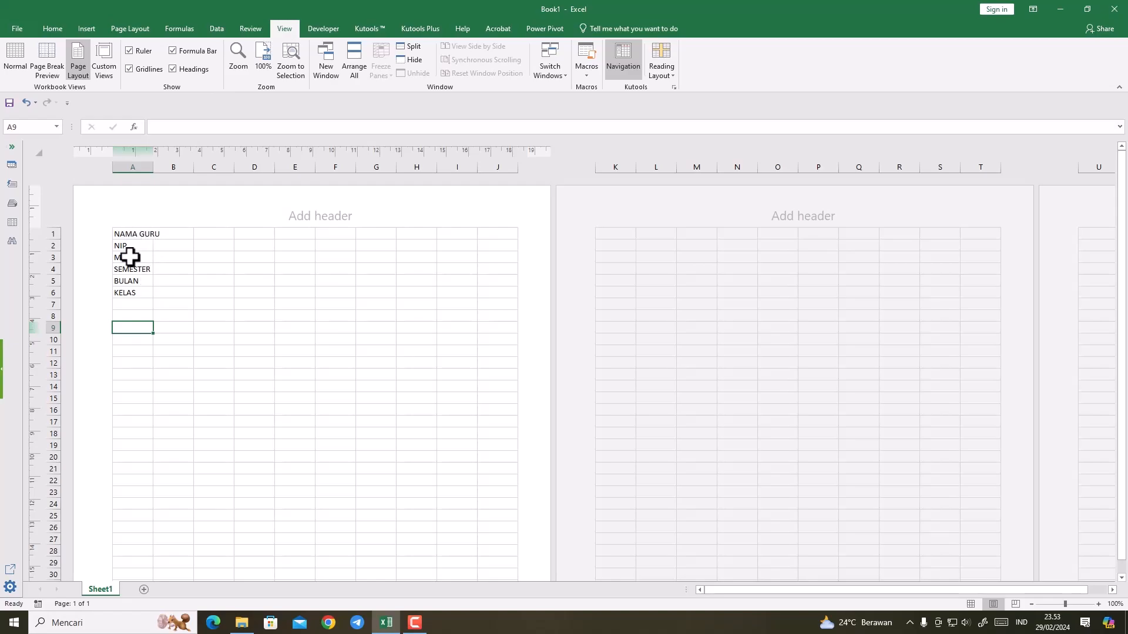
Step: Insert two blank rows above the NAMA GURU row
right_click(49, 234)
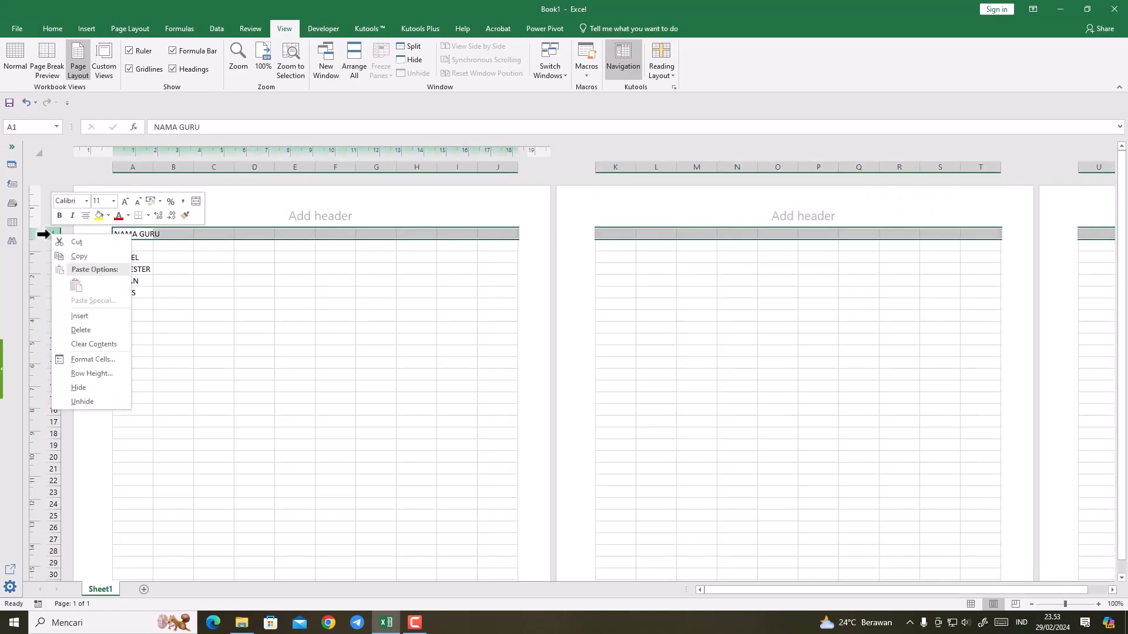
click(72, 312)
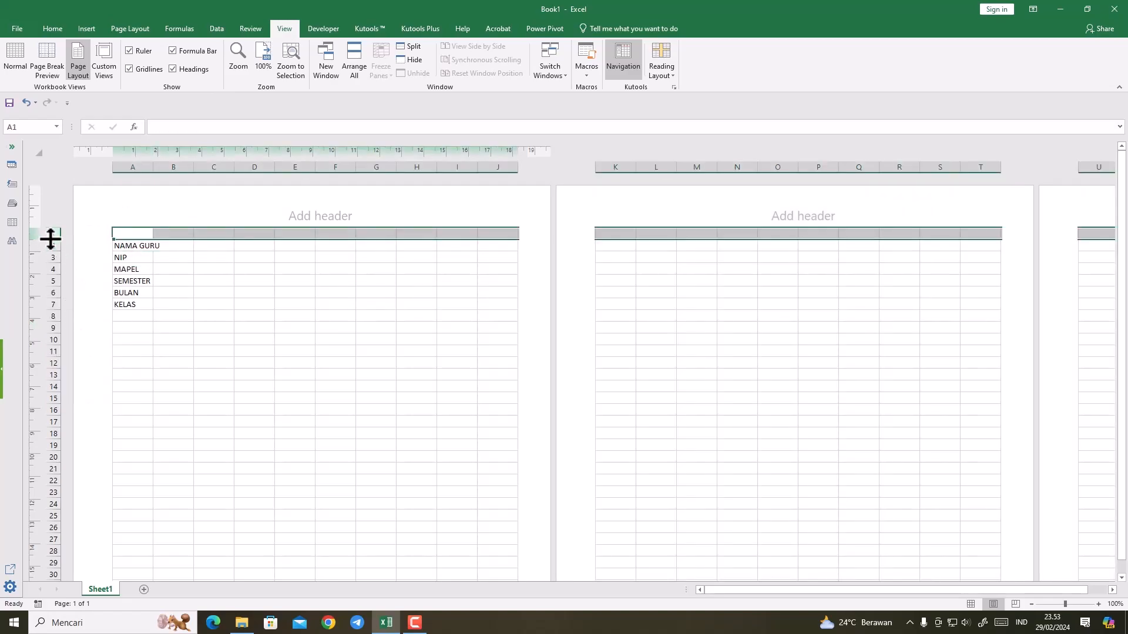
right_click(50, 235)
click(71, 320)
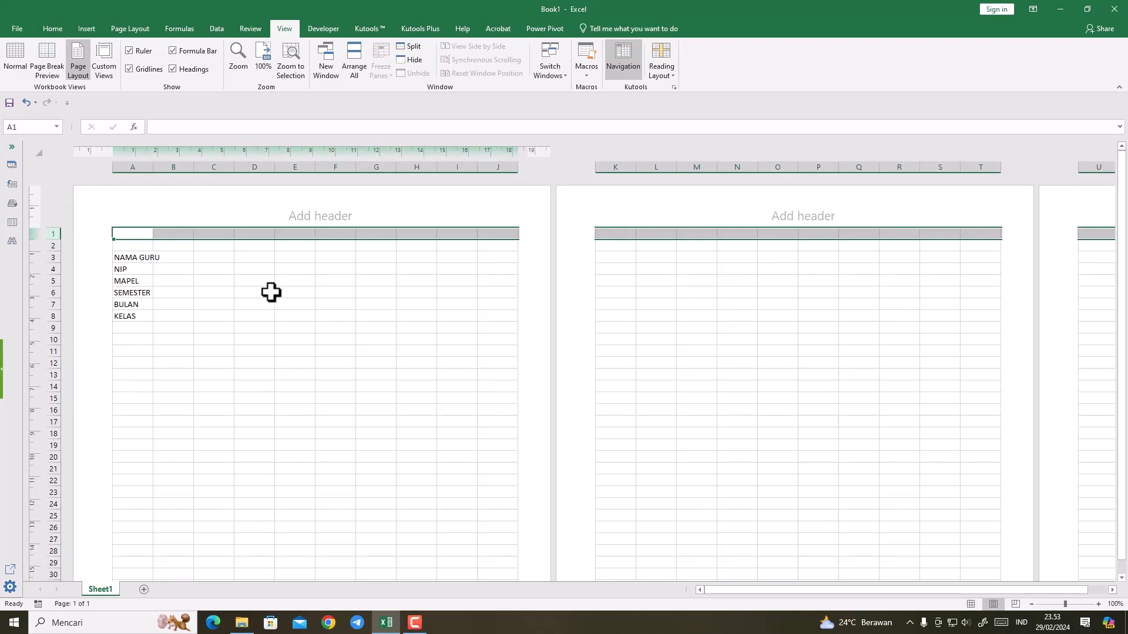
Step: Enter the report title LAPORAN KEGIATAN PEMBELAJARAN in cell A1
click(132, 231)
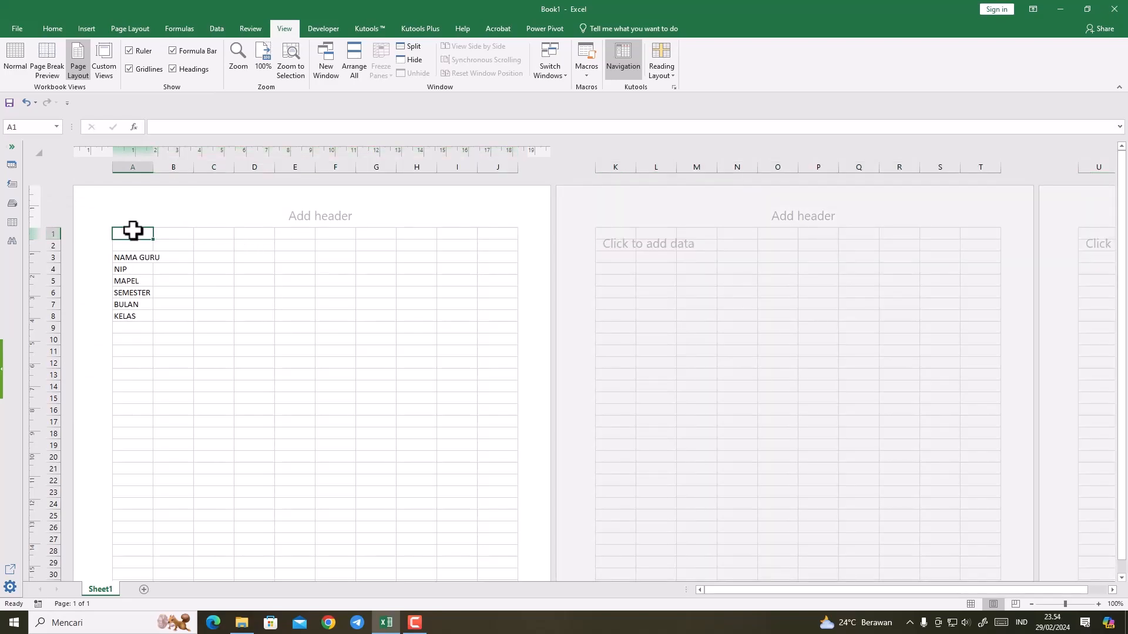
text(L)
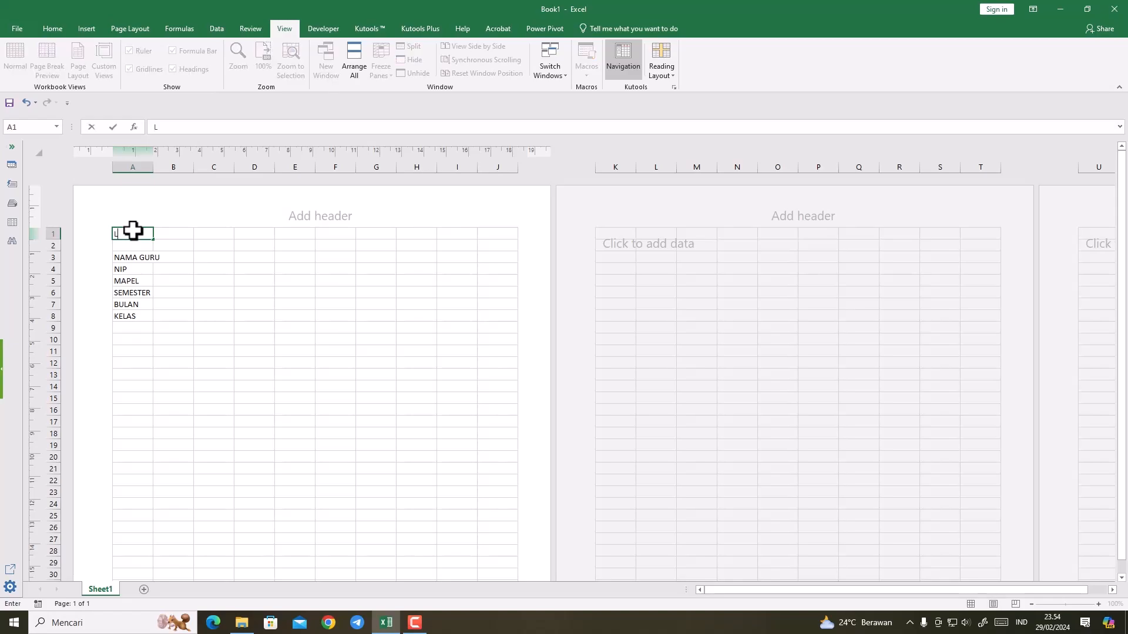
text(APORAN KEGIATAN )
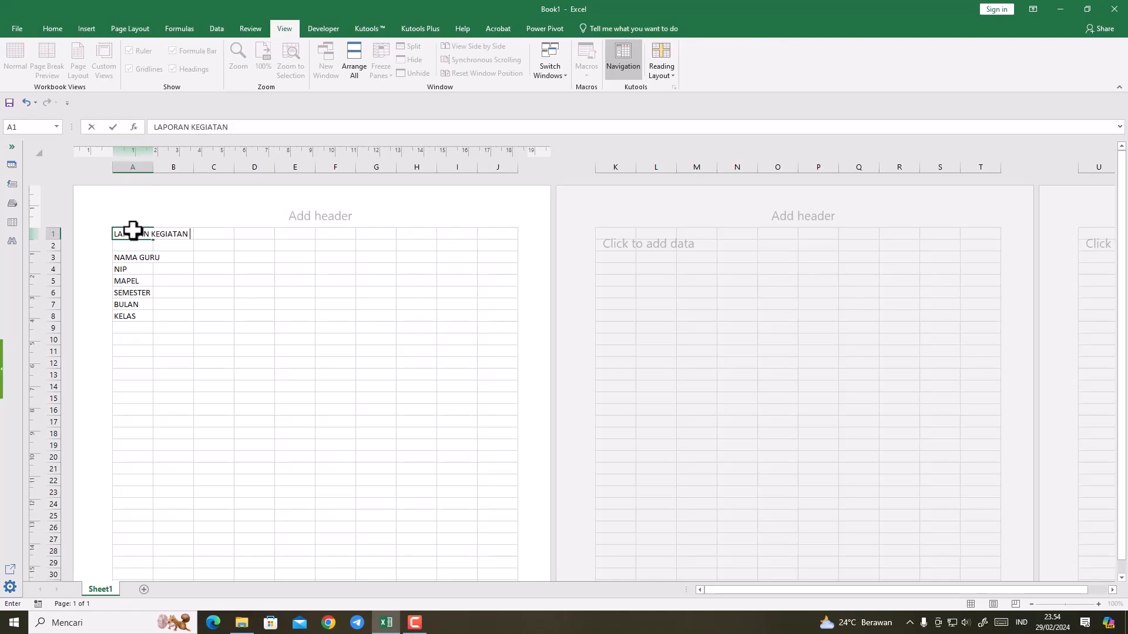
text(PEMBELAJARAN)
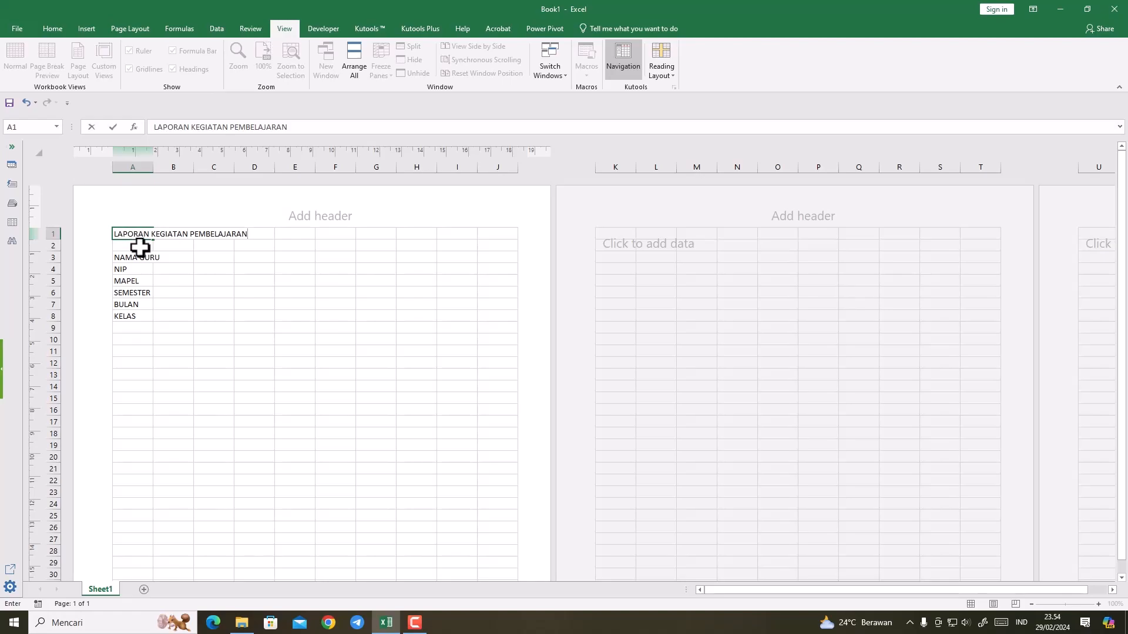
Step: Enter NAMA SEKOLAH in cell A2 and insert a blank row between it and NAMA GURU
click(139, 248)
text(NAMA SEKO)
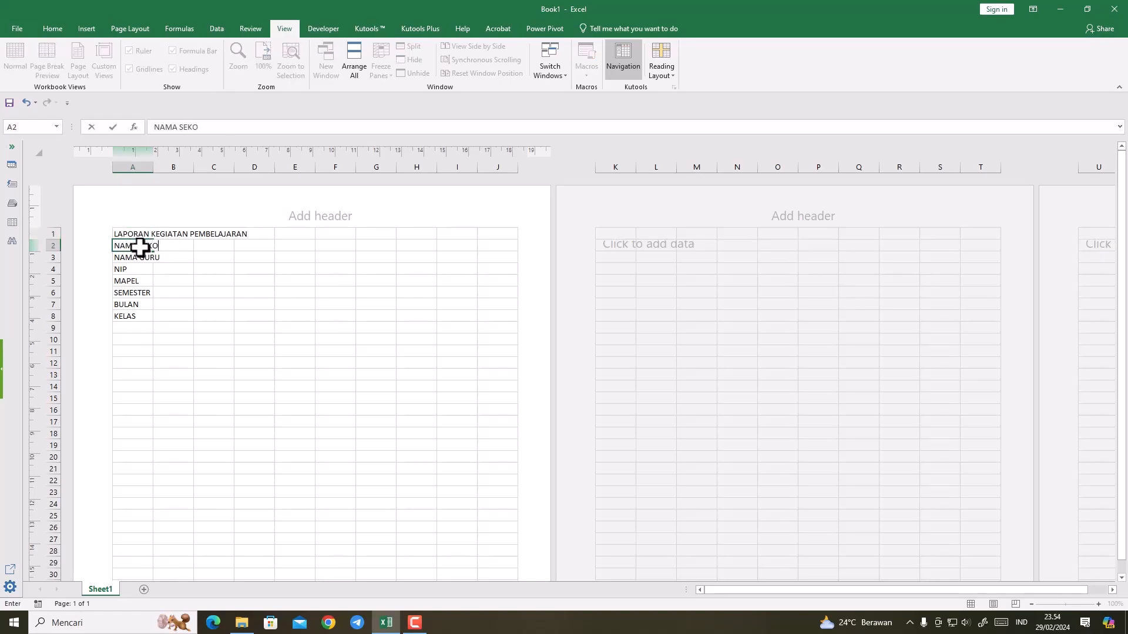
text(LAH)
right_click(52, 257)
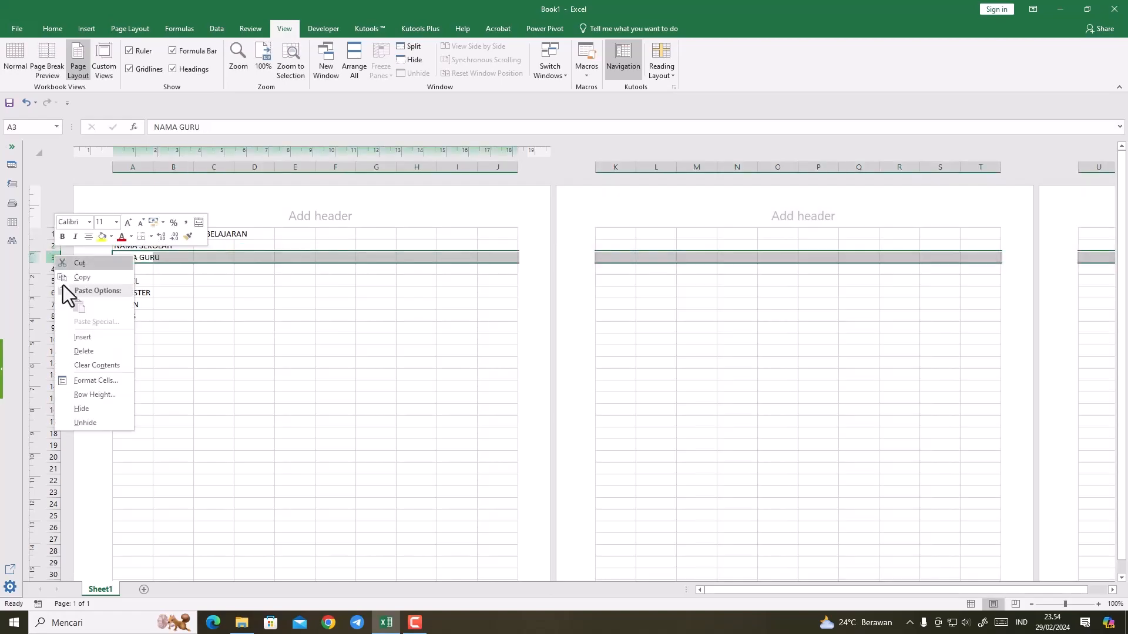
click(69, 336)
click(273, 414)
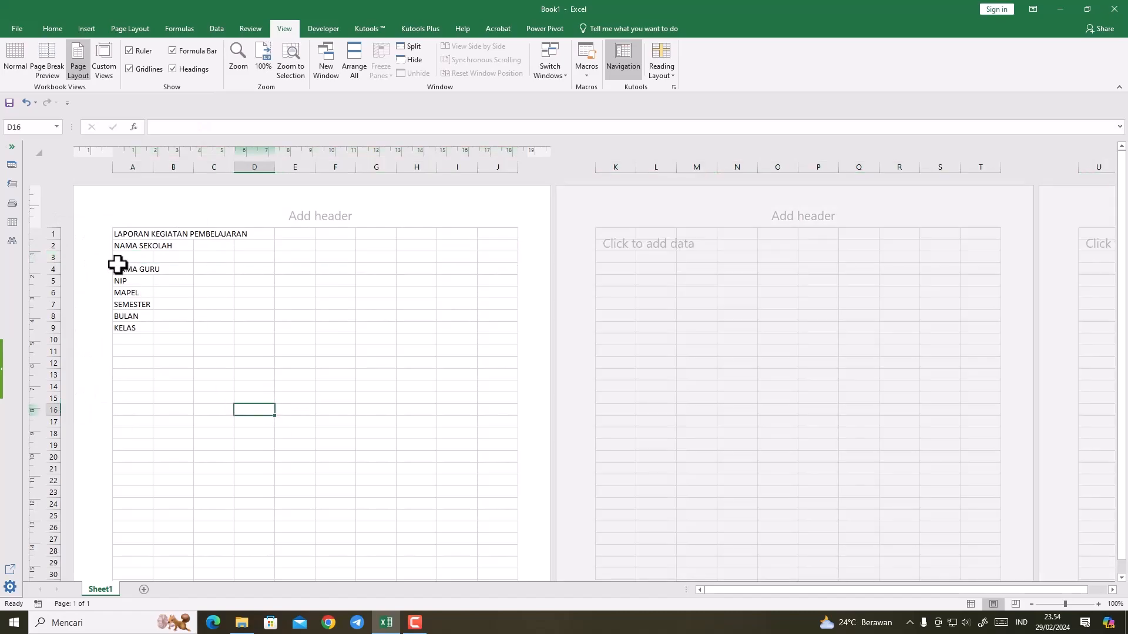
click(124, 235)
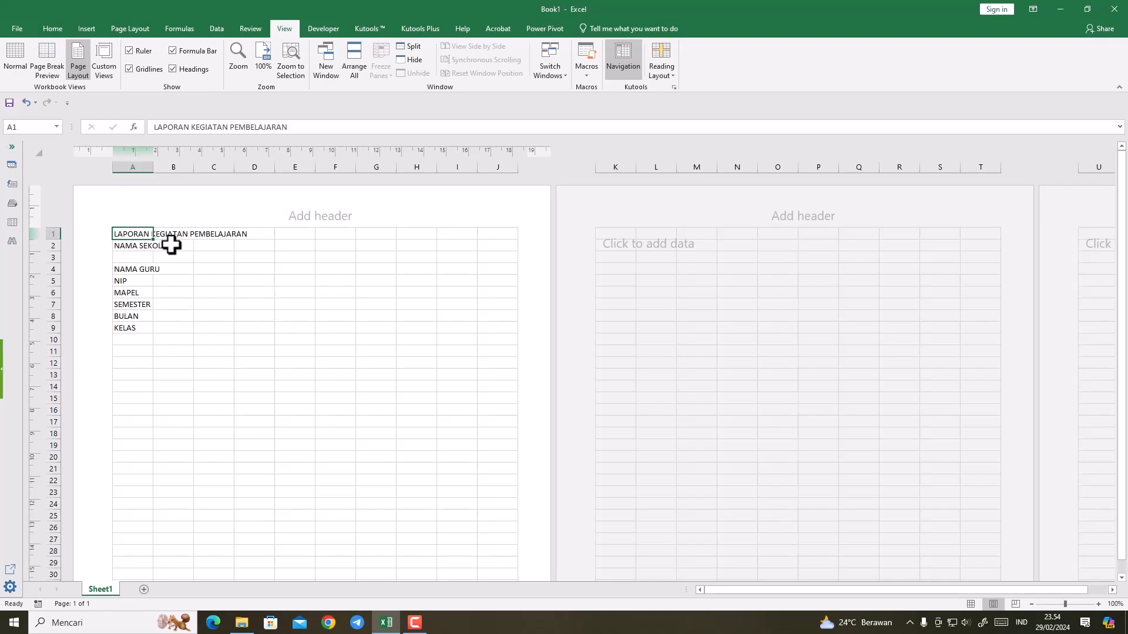
click(122, 345)
drag(132, 234, 134, 317)
scroll(190, 360, down, 1)
scroll(206, 360, up, 1)
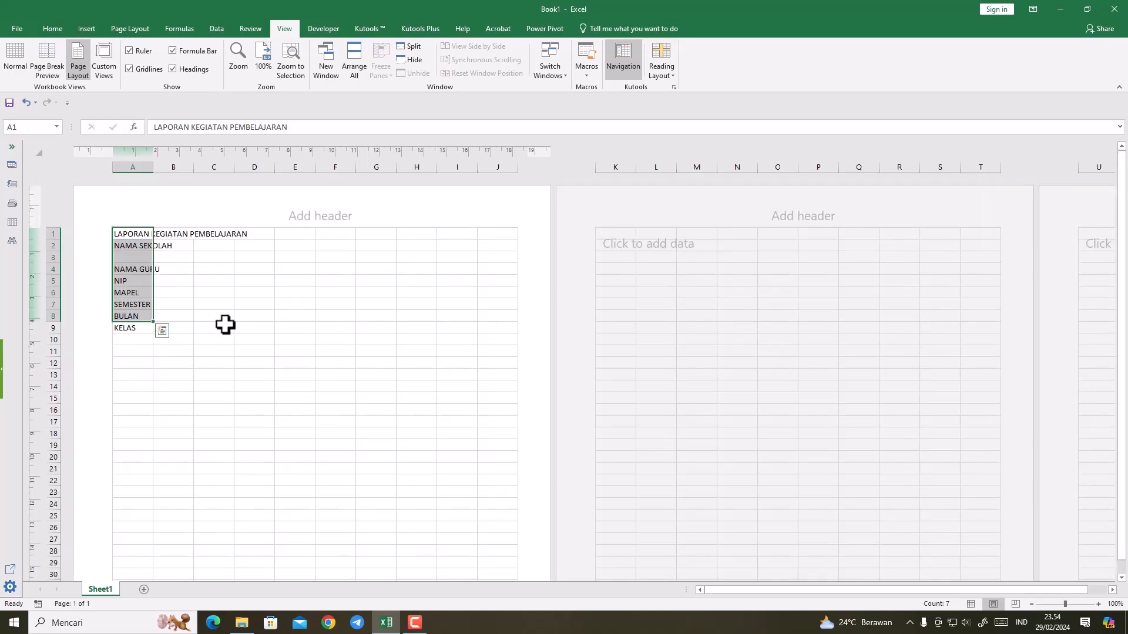
click(211, 353)
Step: Enter the table headers NO in A11 and HARI, TANGGAL in B11, and widen column B to fit its header
click(134, 352)
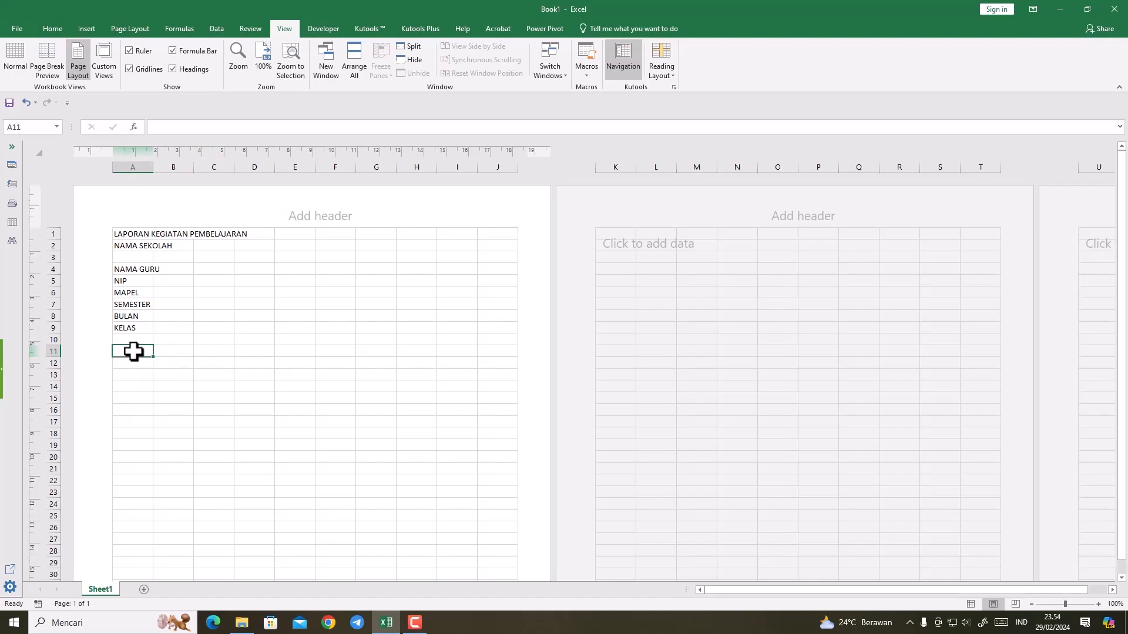
text(NO)
key(Return)
click(178, 348)
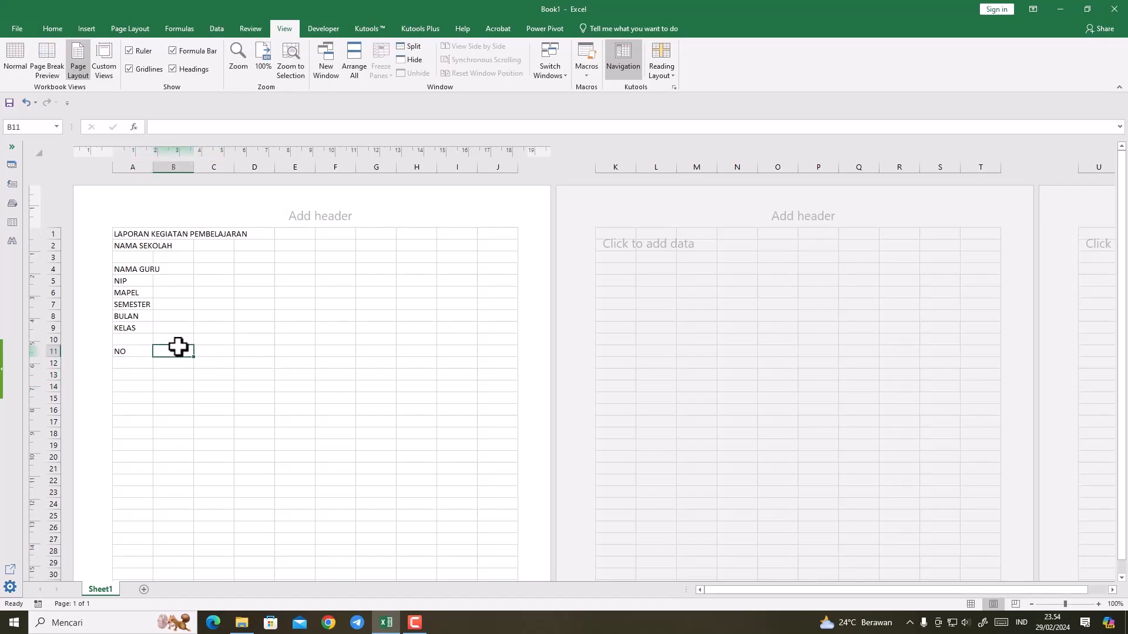
text(HARI)
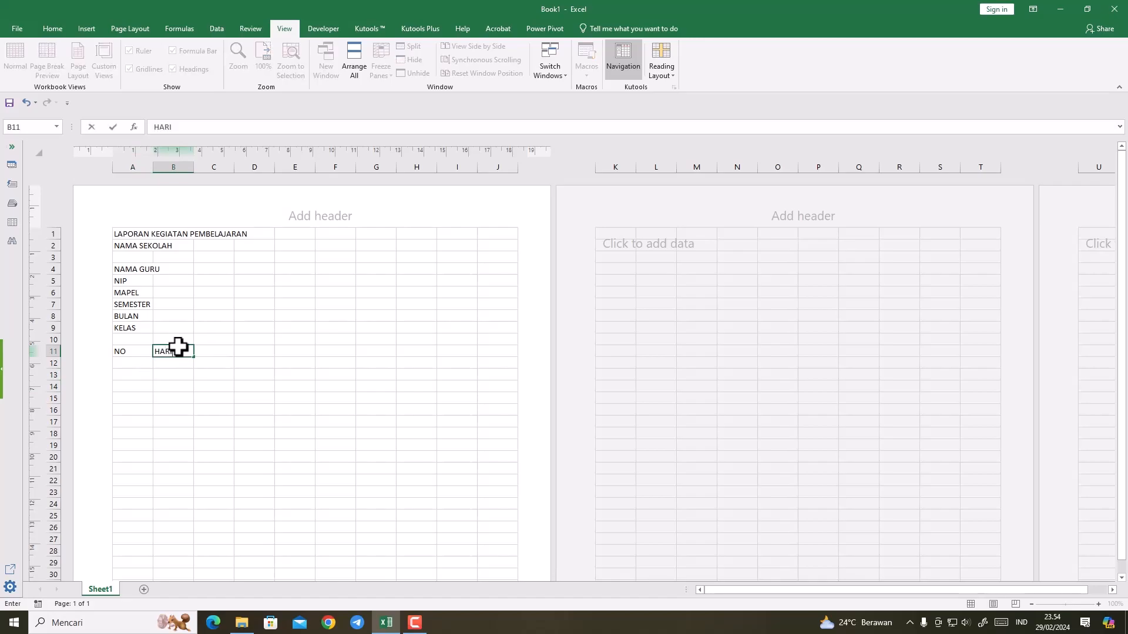
text(, TANGGAL)
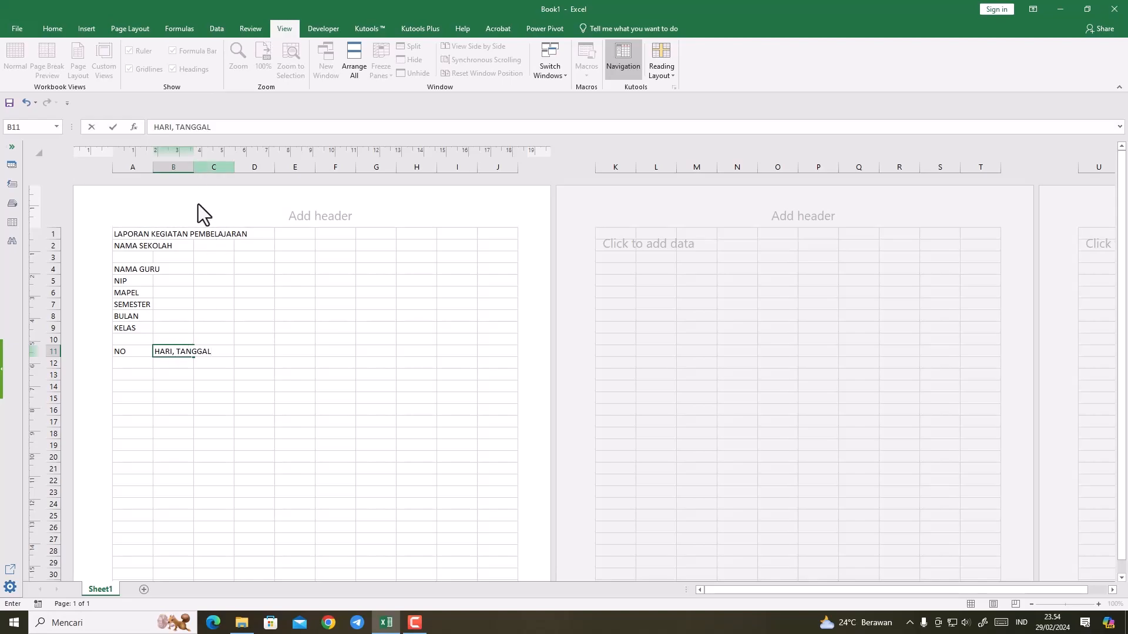
click(252, 360)
drag(194, 170, 241, 172)
click(259, 349)
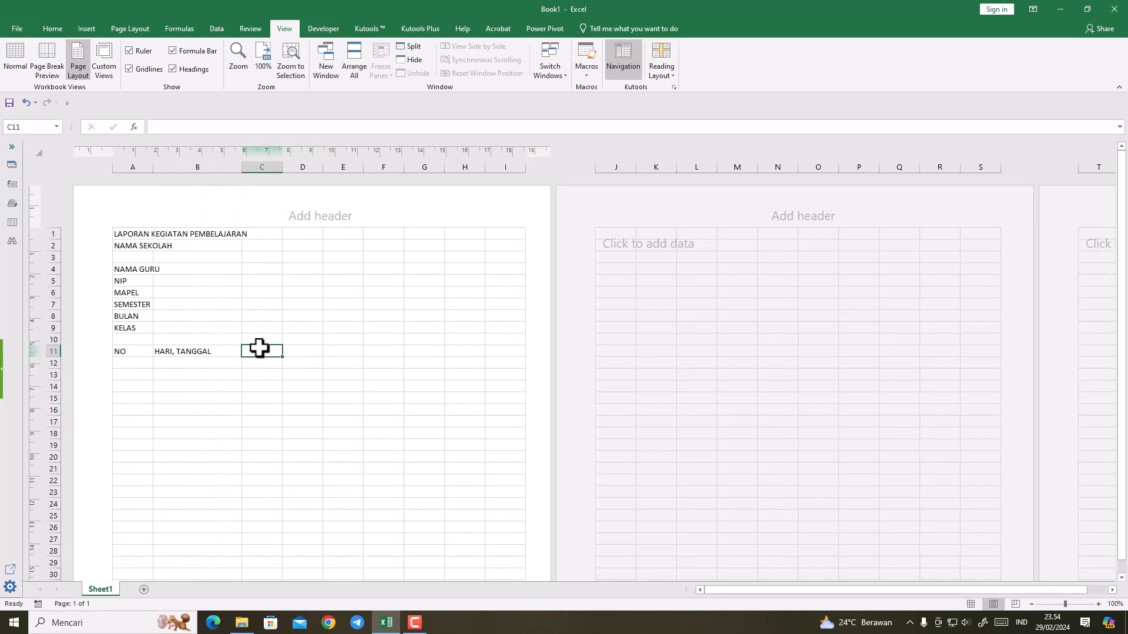
Step: Enter the table header JAM in C11 and widen column C slightly
text(JAM)
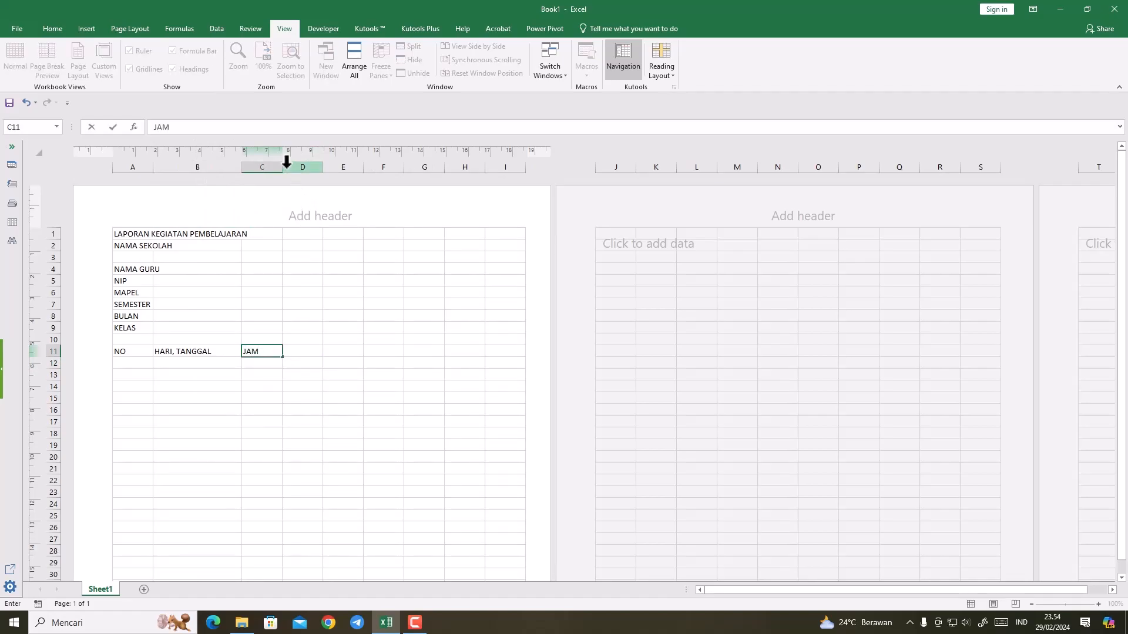
click(289, 290)
drag(282, 168, 288, 167)
Step: Enter the table headers KELAS in D11 and MAPEL in E11
click(311, 351)
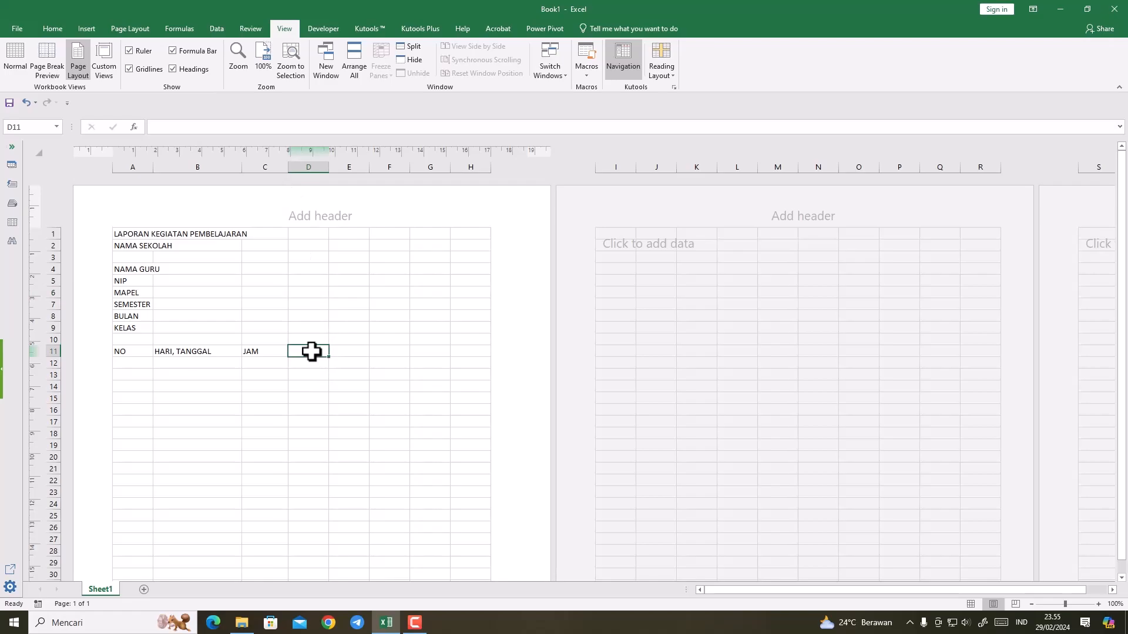
text(KELAS)
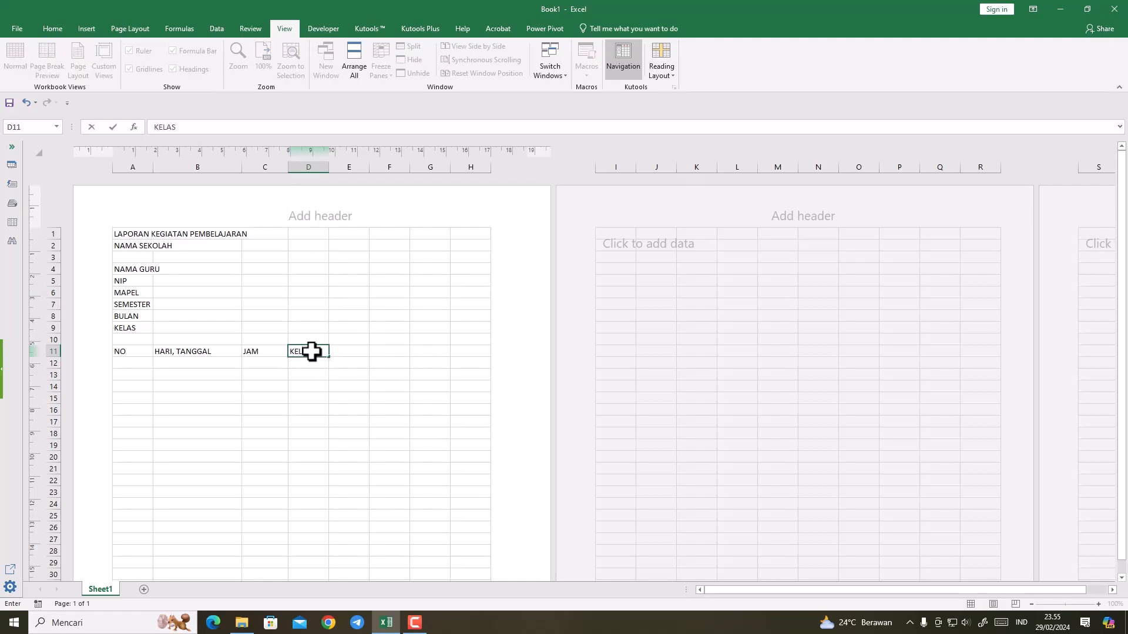
click(345, 351)
text(MAPEL)
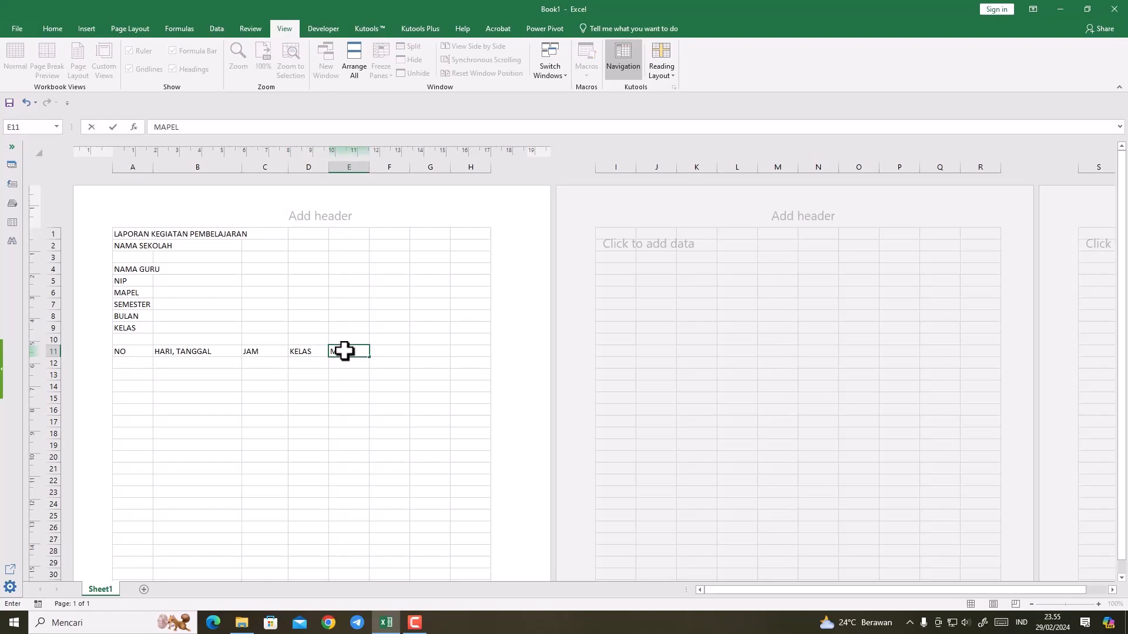
Step: Enter the table header MATERI/ KEG. PEMBELAJARAN in F11 and widen column F
click(389, 352)
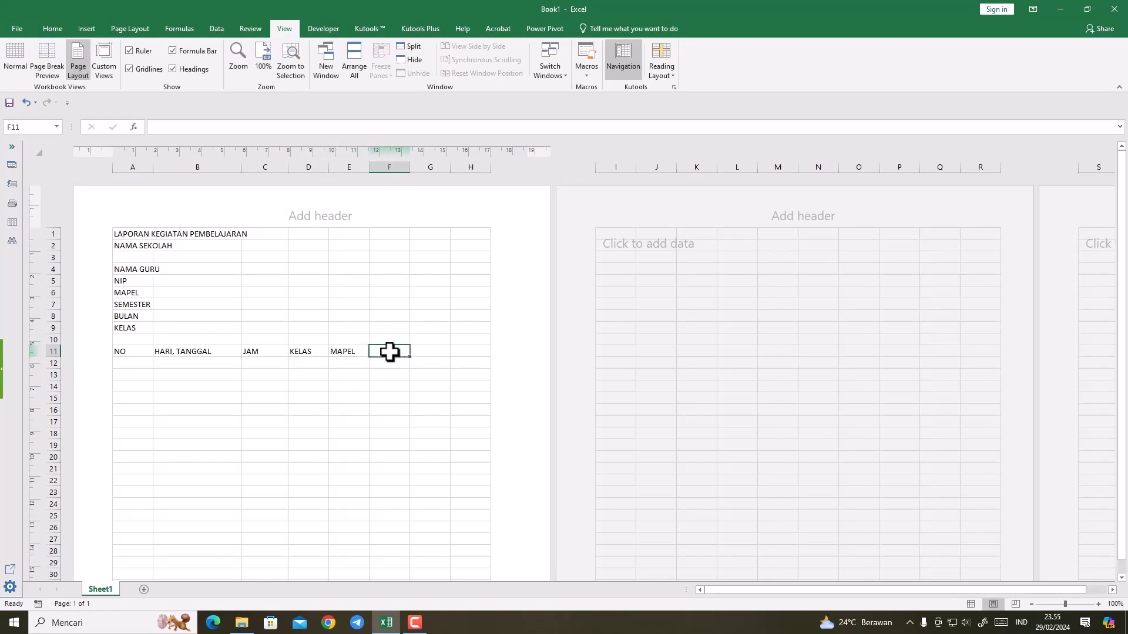
text(MATERI)
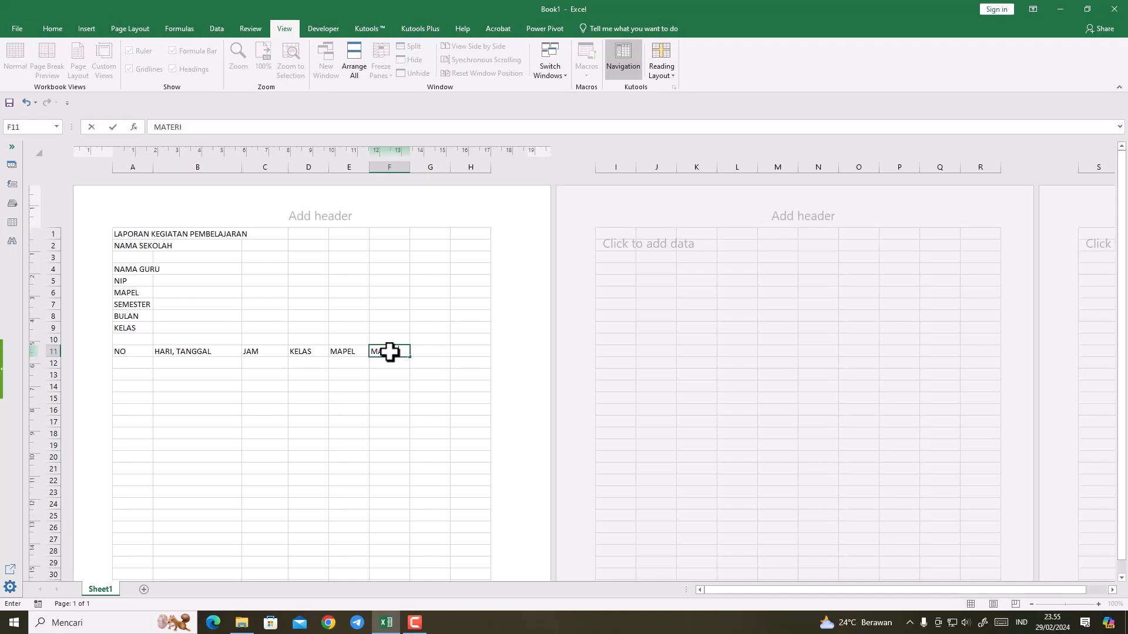
text(/ KEG. PEMBELAJARAN)
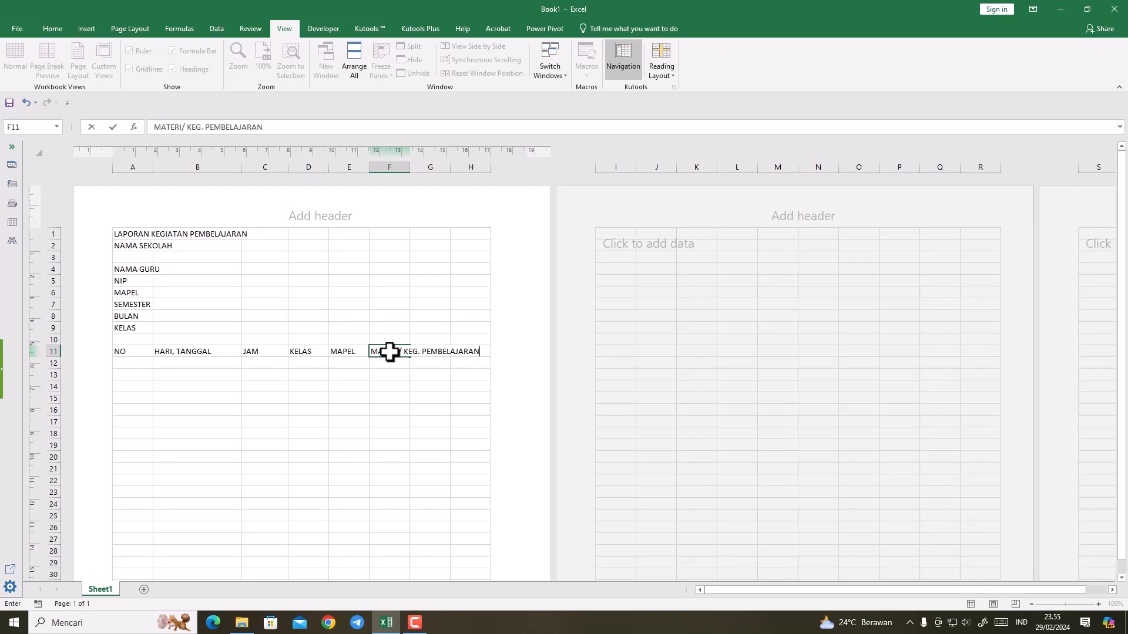
click(414, 167)
drag(410, 168, 464, 174)
Step: Enter the table header KET in G11
click(490, 355)
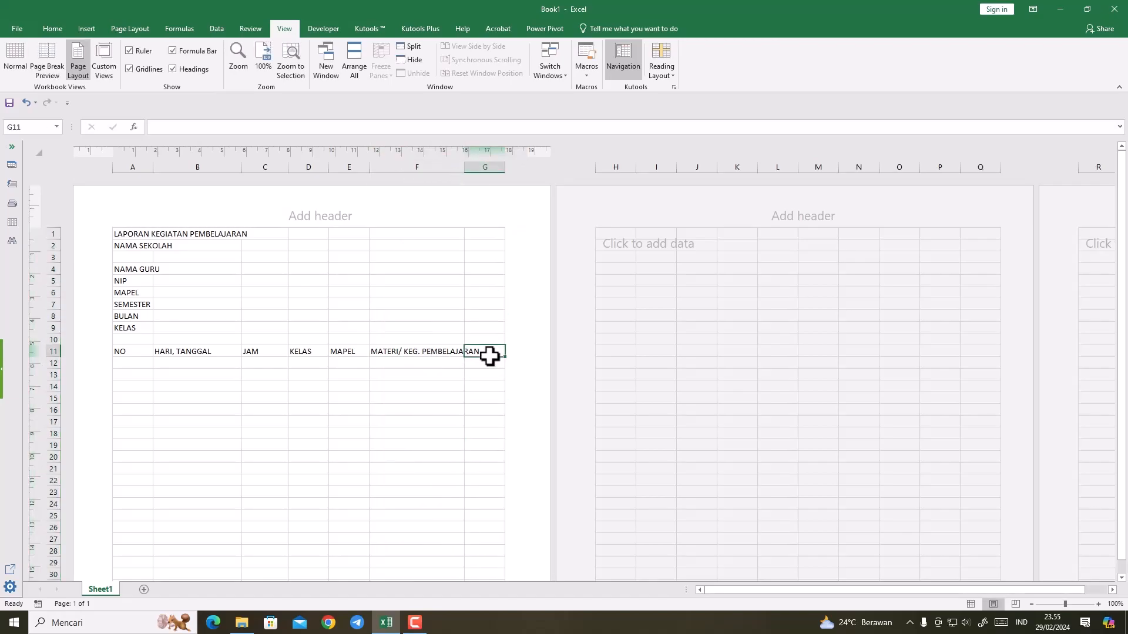
text(KET)
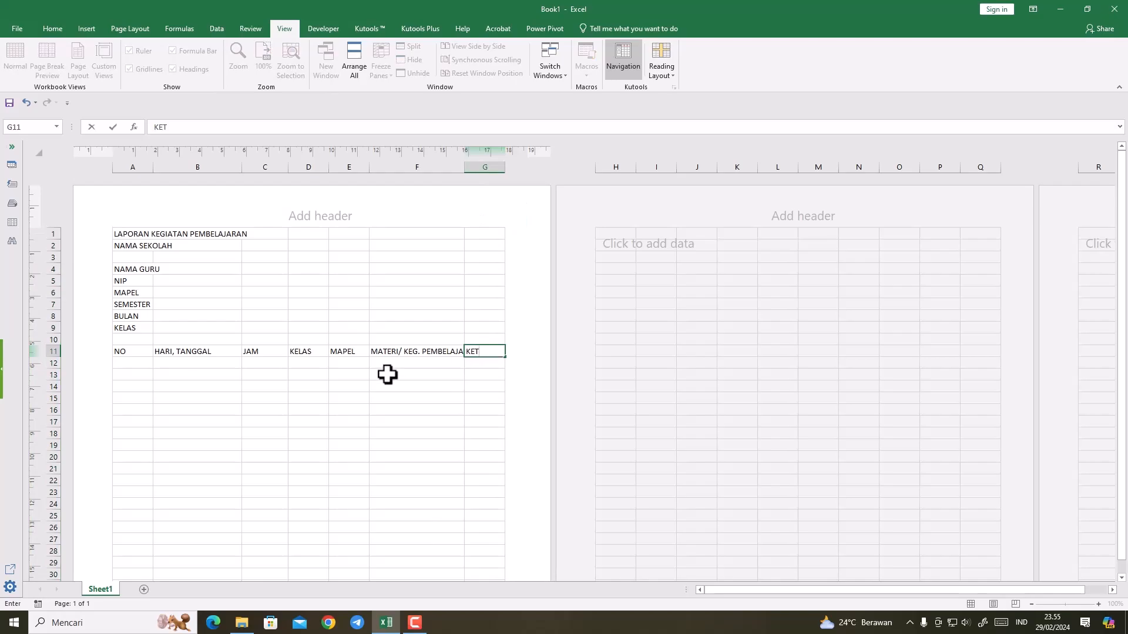
click(337, 393)
Step: Narrow columns A through E to suit their headers and widen column F until its full header fits
drag(152, 169, 135, 168)
drag(224, 169, 266, 168)
drag(303, 168, 301, 169)
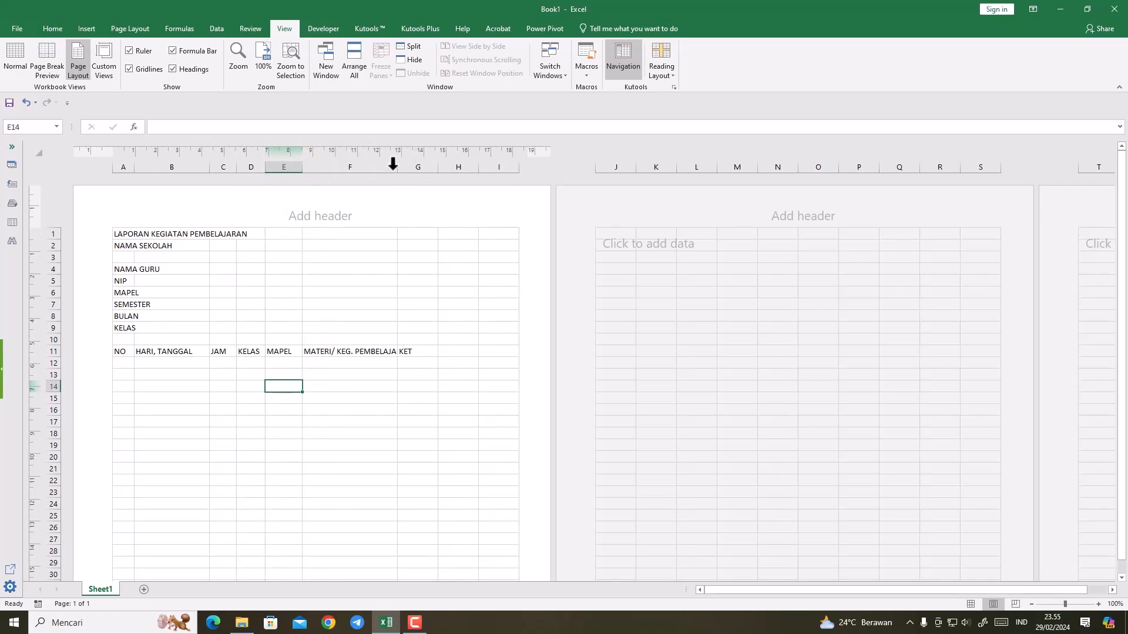
click(390, 167)
drag(393, 169, 455, 176)
click(444, 292)
click(397, 259)
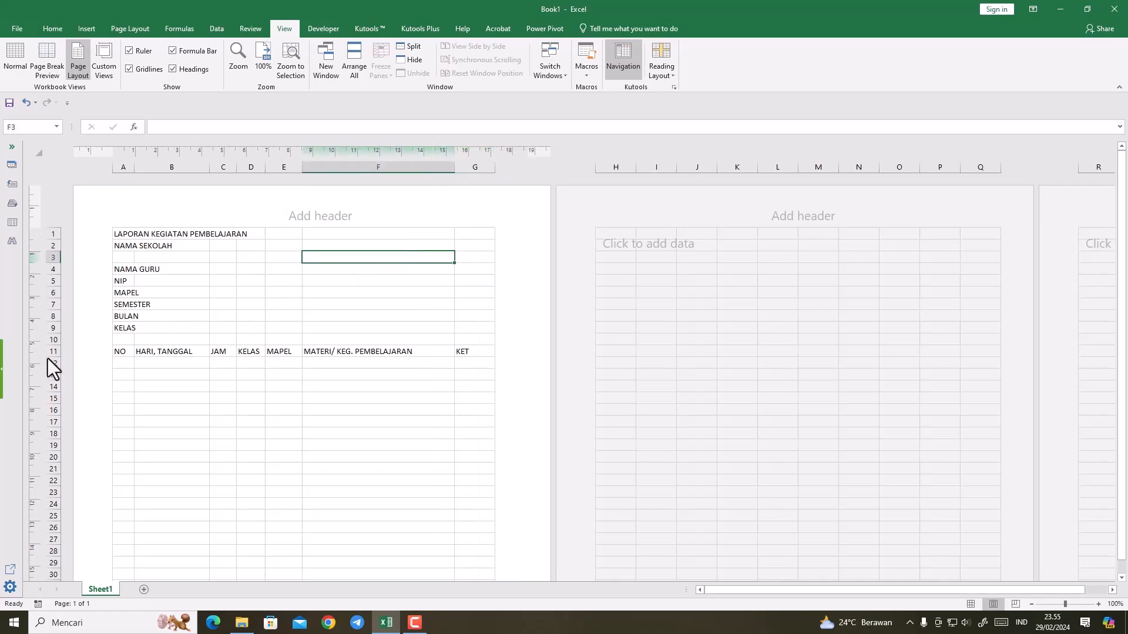
Step: Make header row 11 slightly taller and widen columns F and G so the table fills the page width
drag(55, 357, 57, 363)
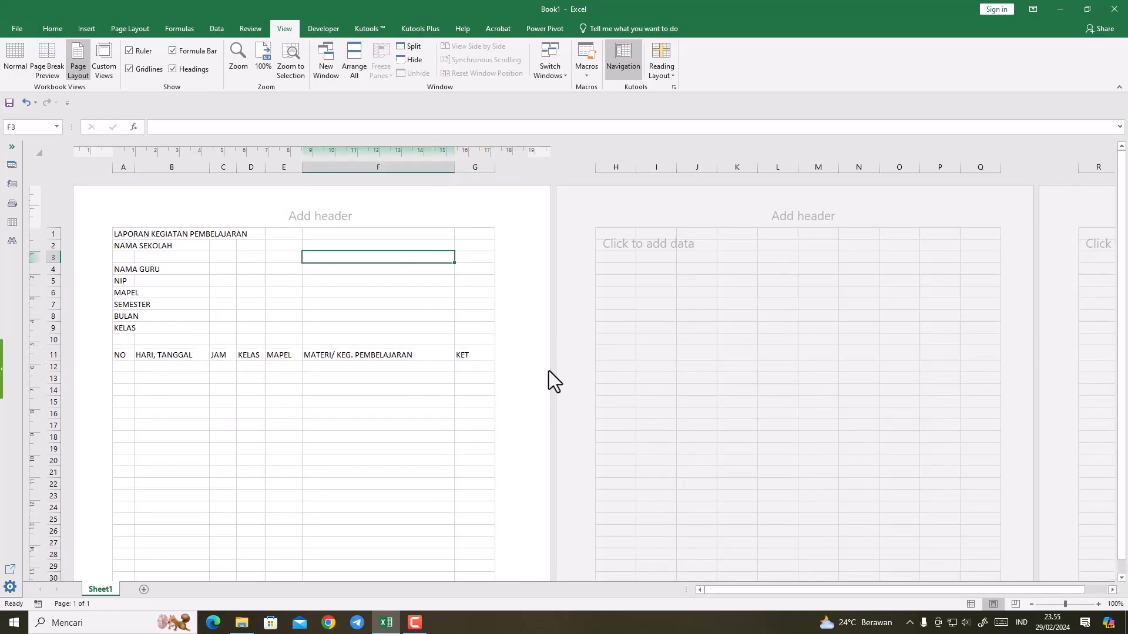
drag(495, 169, 469, 166)
click(380, 416)
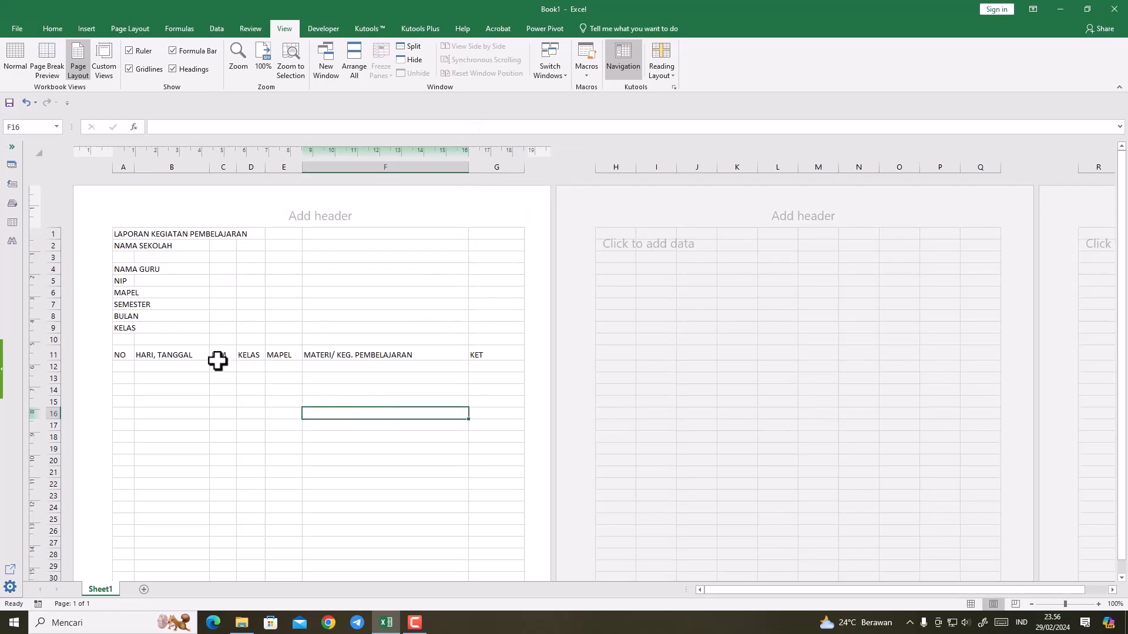
Step: Center the table headers in A11:G11 both horizontally and vertically
drag(126, 355, 476, 355)
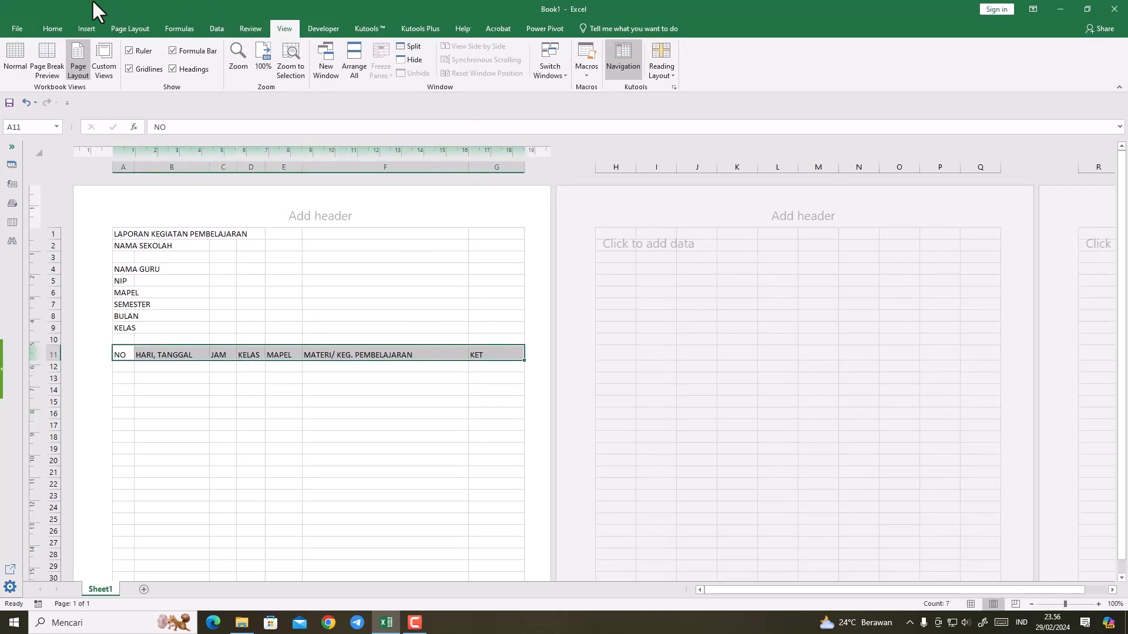
click(53, 29)
click(235, 69)
click(235, 51)
click(307, 421)
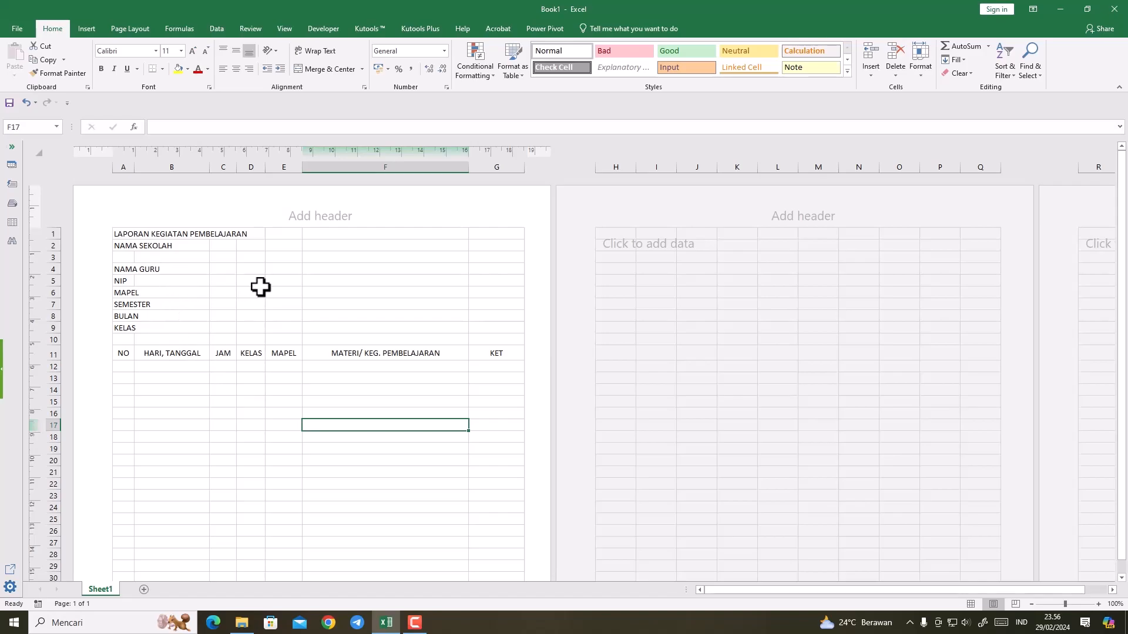
Step: Rename the report sheet as JANUARI
double_click(108, 589)
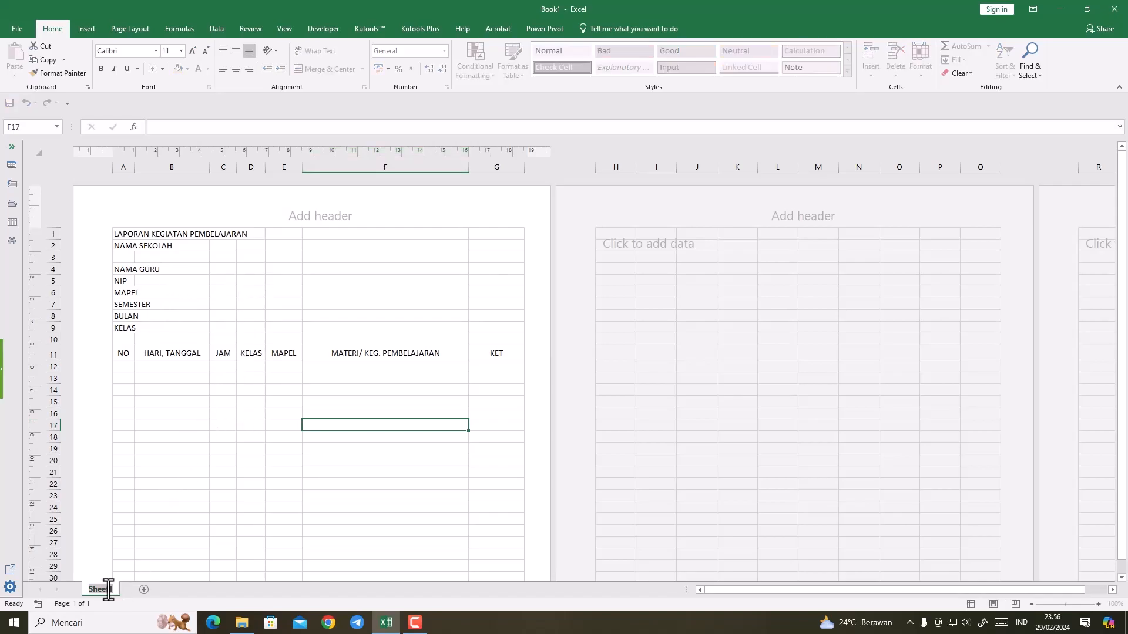
text(JANUARI)
click(169, 542)
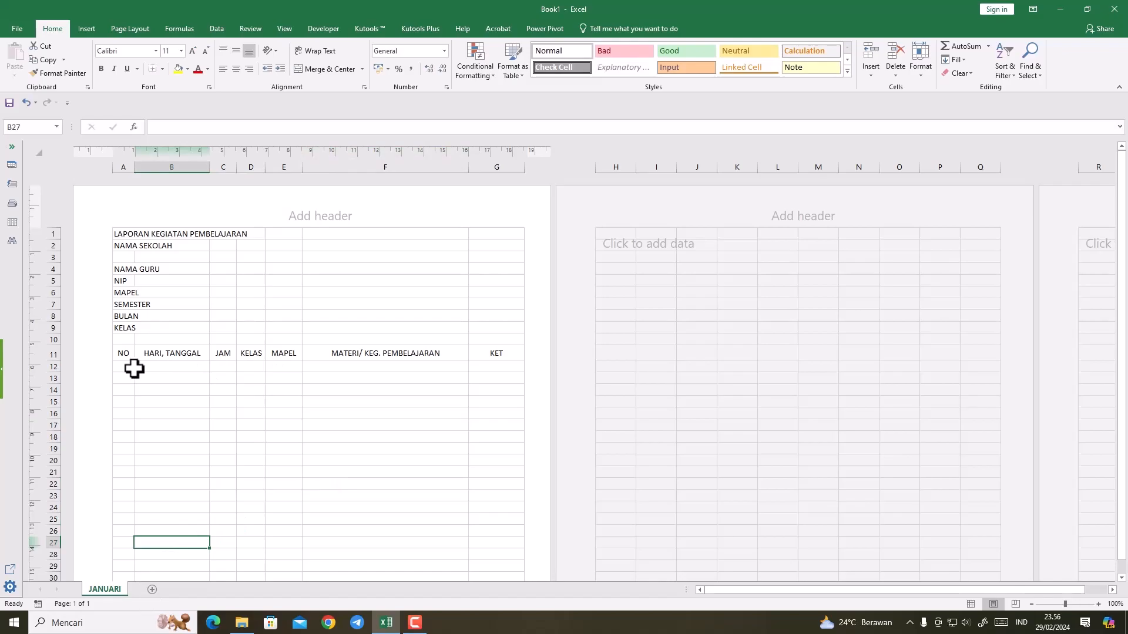
click(164, 367)
click(251, 367)
click(329, 367)
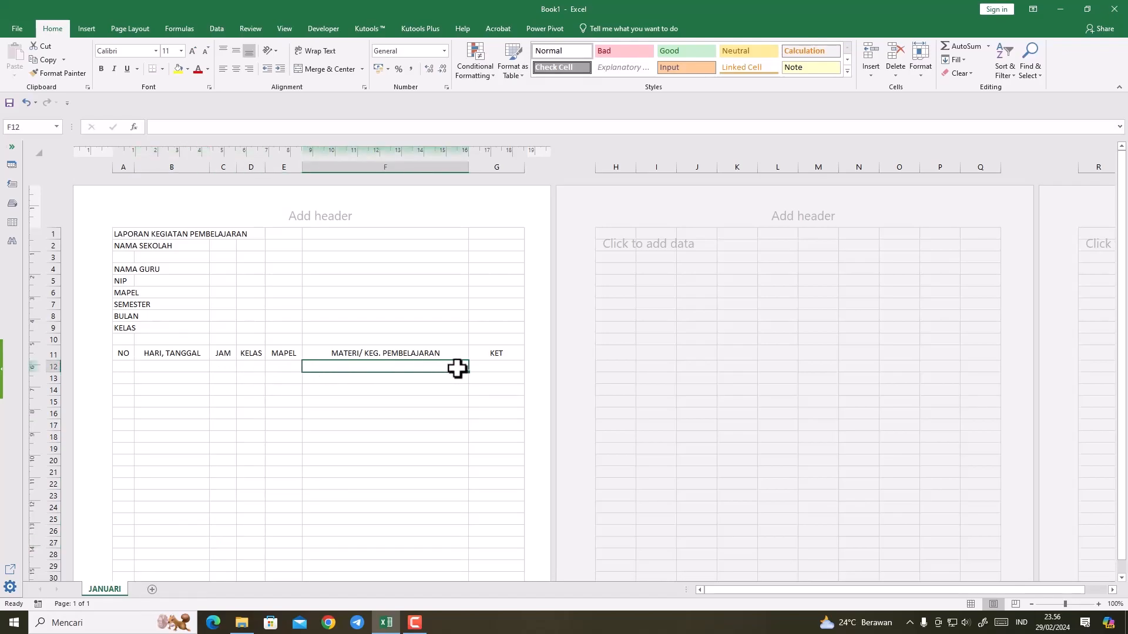
click(477, 367)
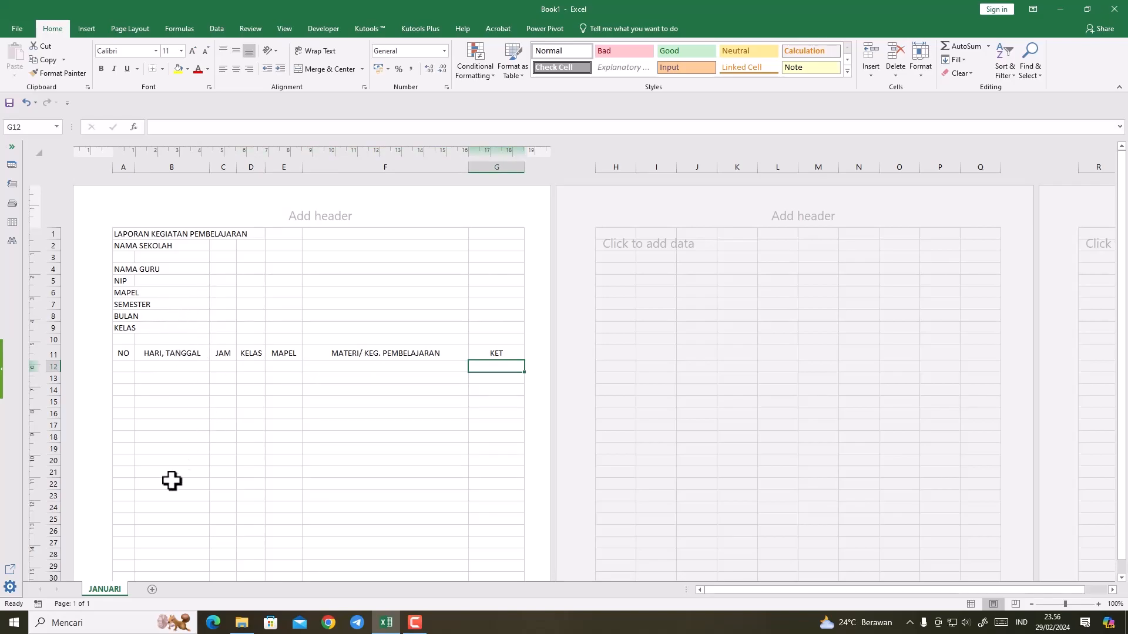
Step: Add a new worksheet after JANUARI and name it TANGGAL
click(153, 589)
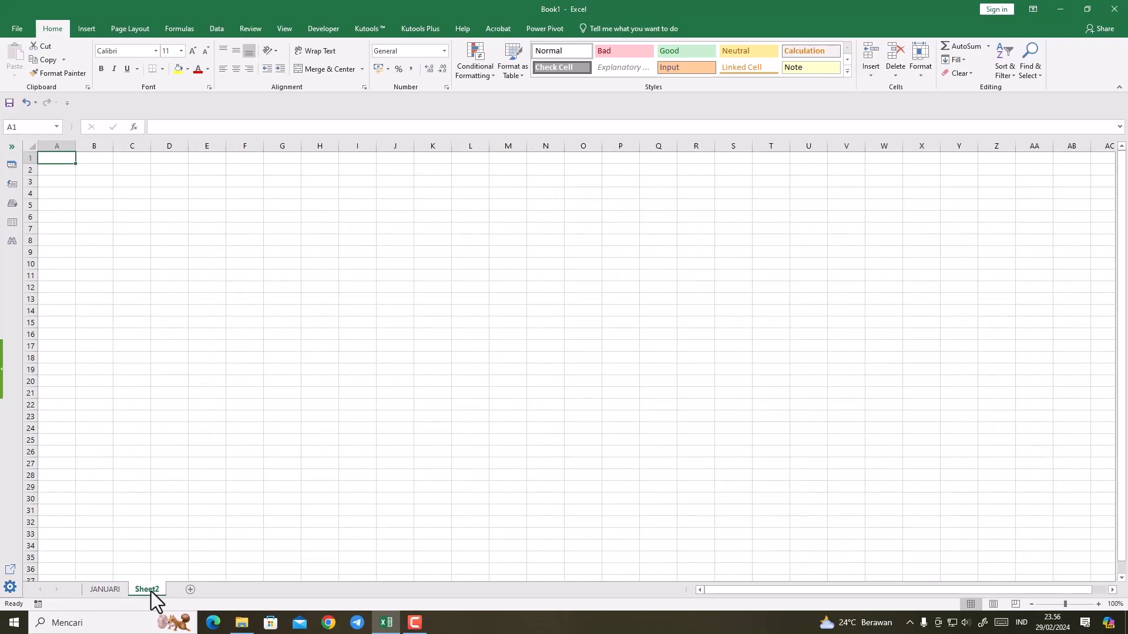
double_click(148, 590)
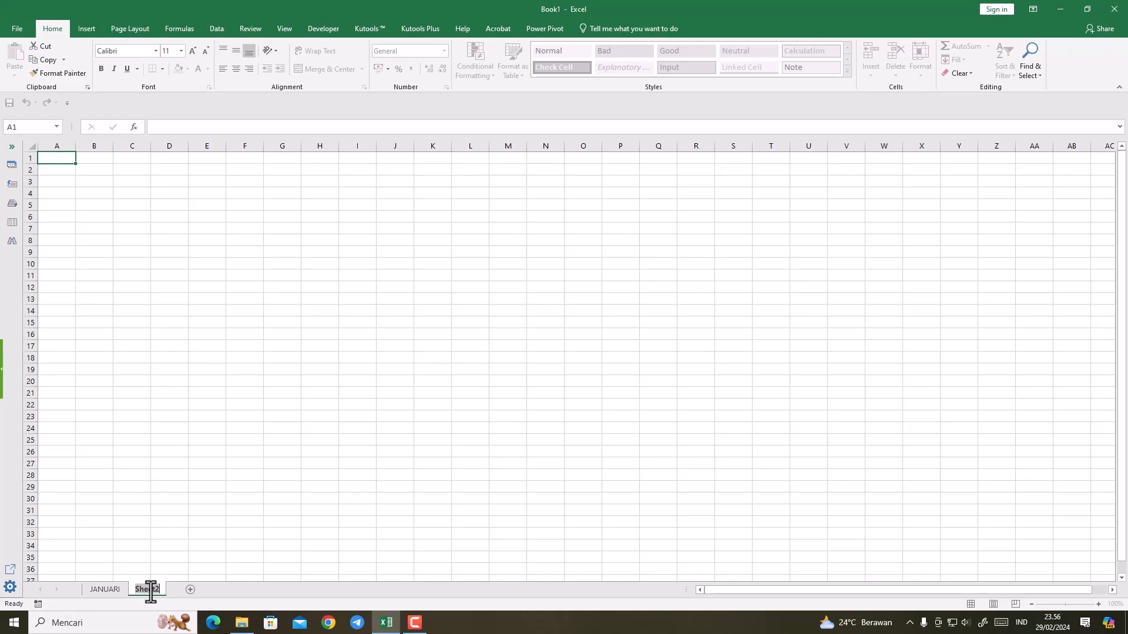
text(HA)
key(BackSpace)
key(BackSpace)
text(TANGGA)
key(Return)
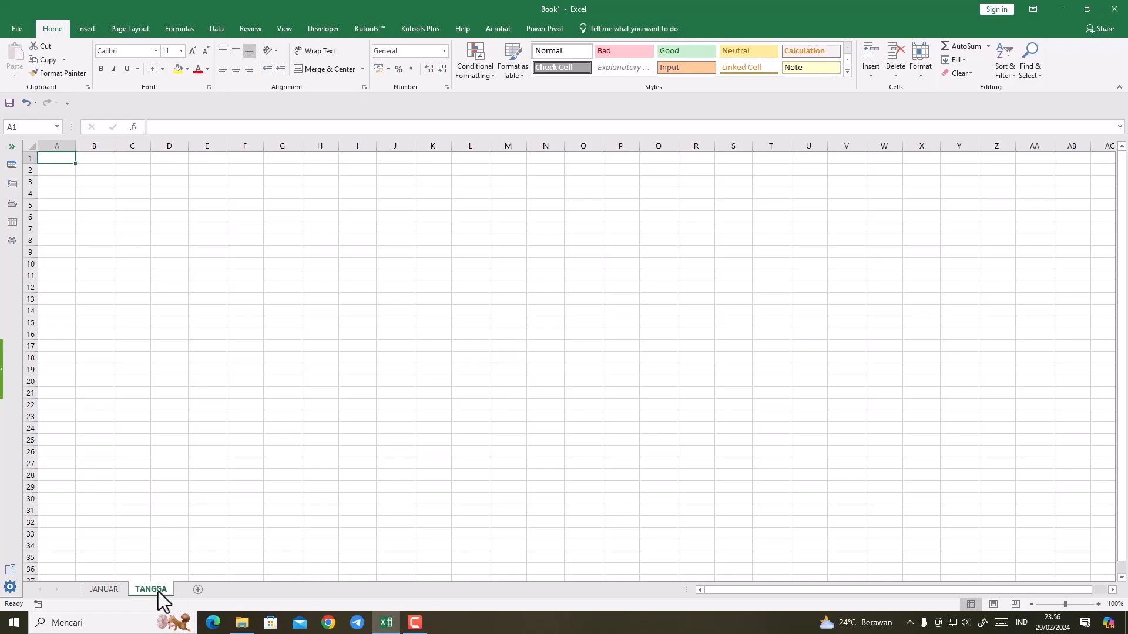
double_click(157, 590)
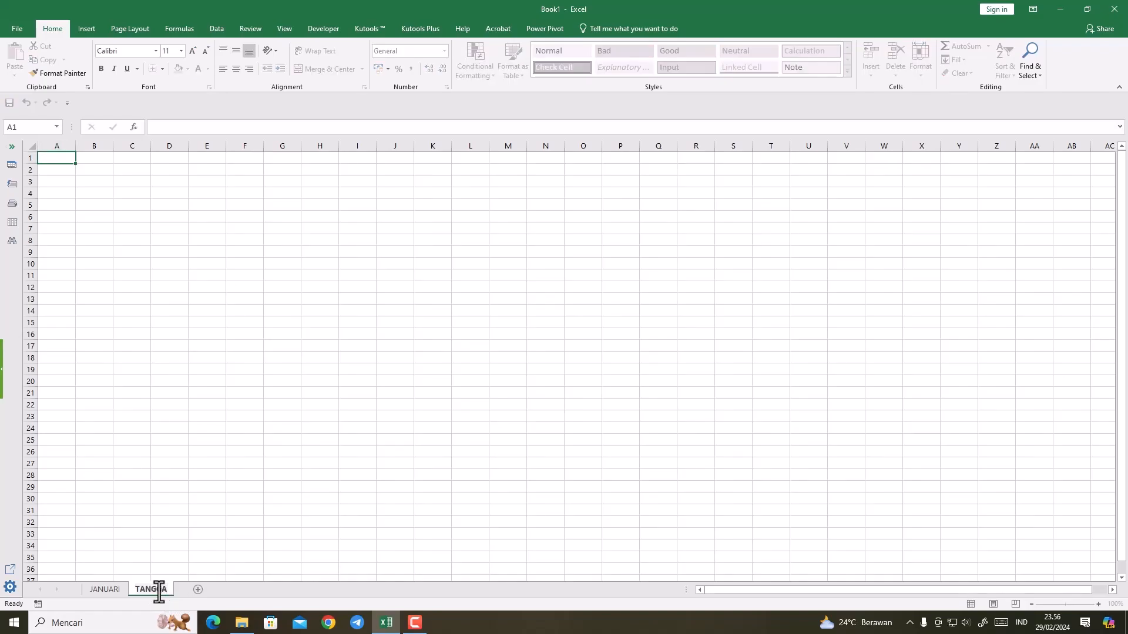
text(L)
Step: Add two more worksheets after TANGGAL, named JAM and KELAS
click(201, 590)
double_click(199, 590)
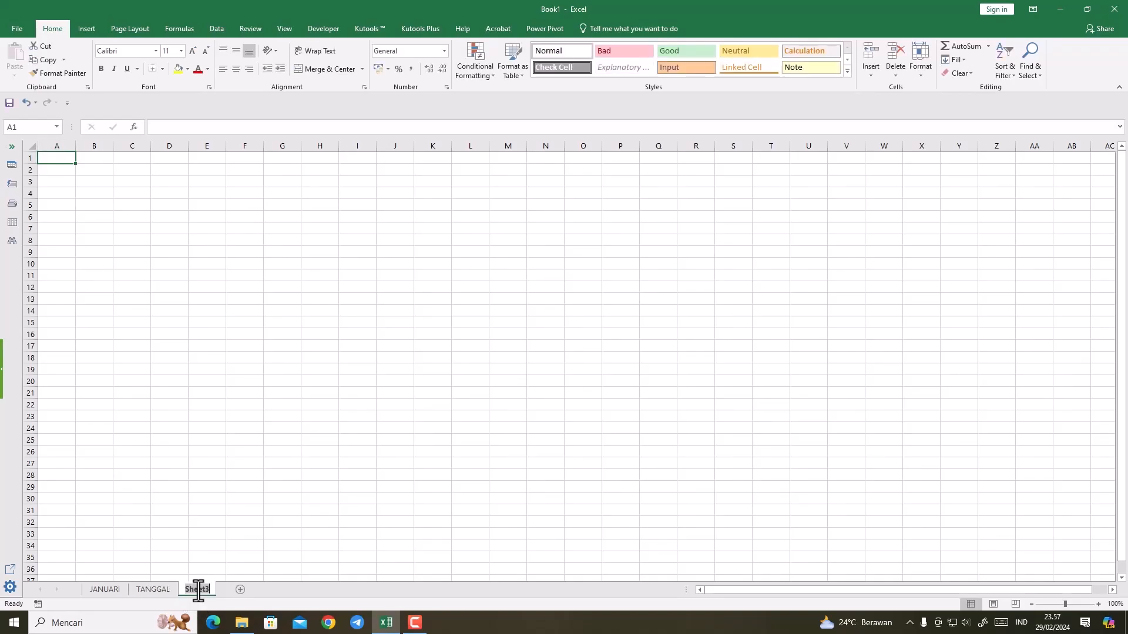
text(JAN)
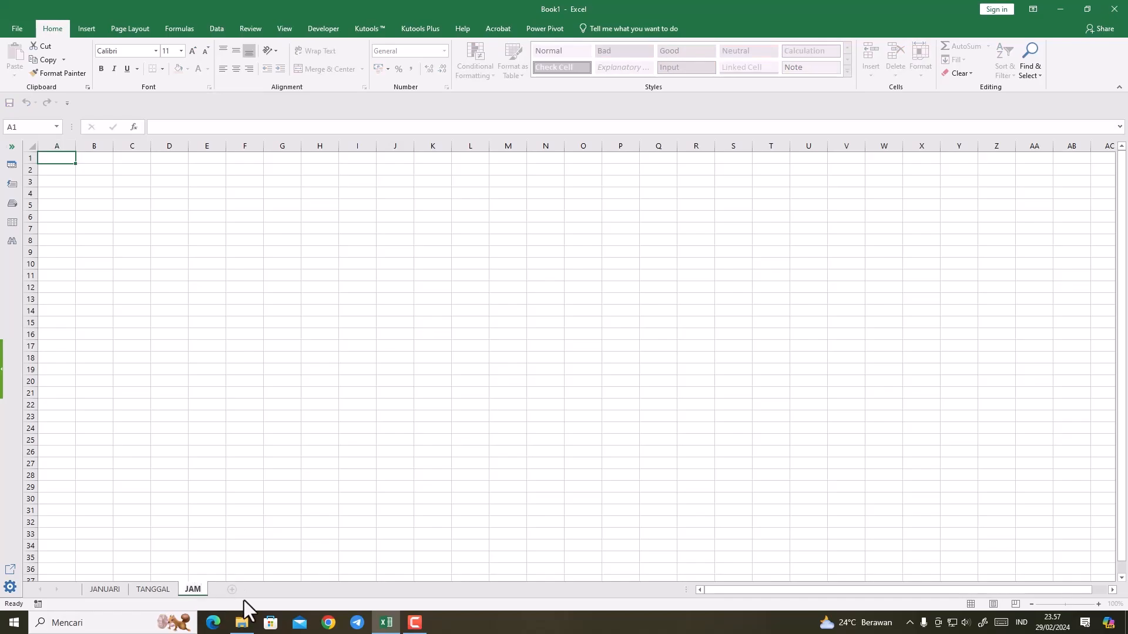
click(232, 589)
double_click(232, 590)
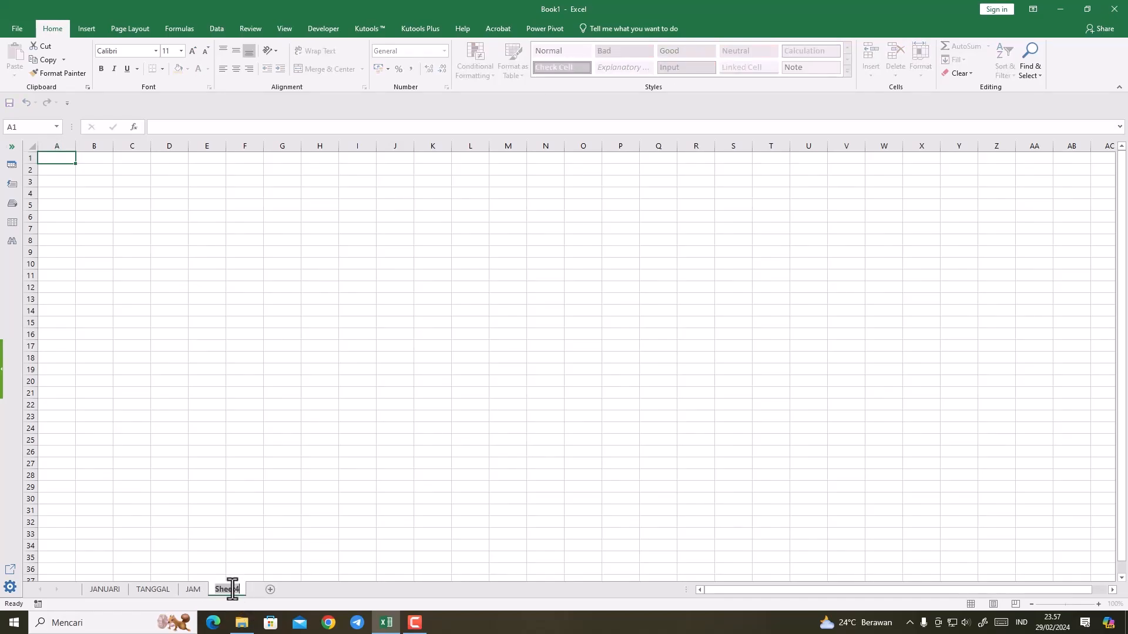
text(KELAS)
Step: Add two more worksheets after KELAS, named MAPEL and MATERI
click(268, 590)
double_click(266, 589)
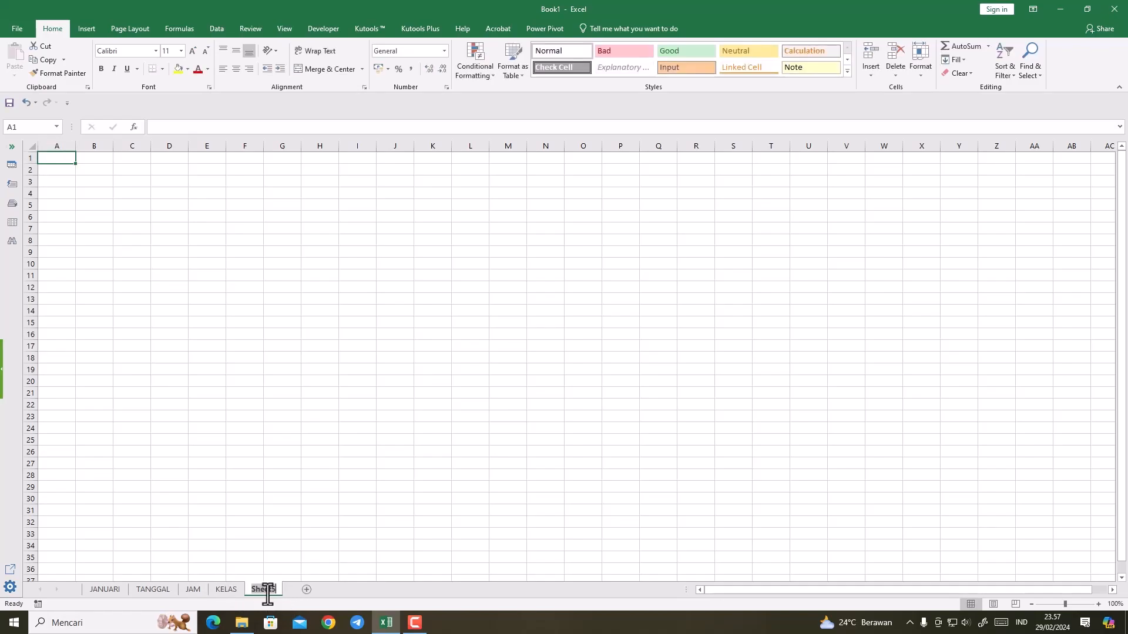
text(MAPEL)
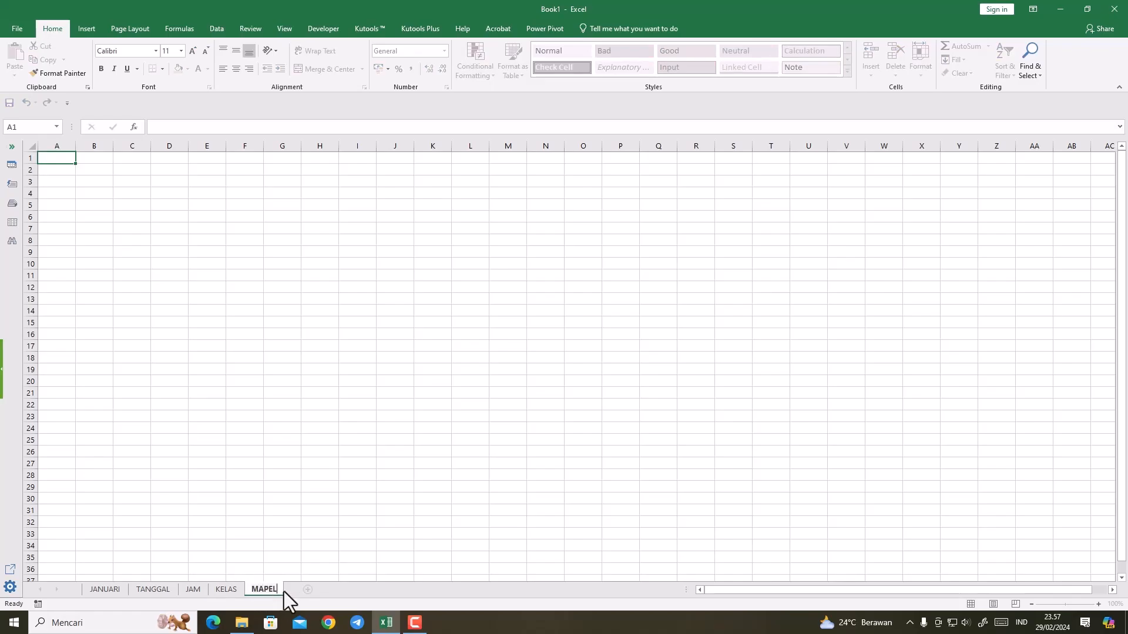
click(305, 590)
double_click(305, 590)
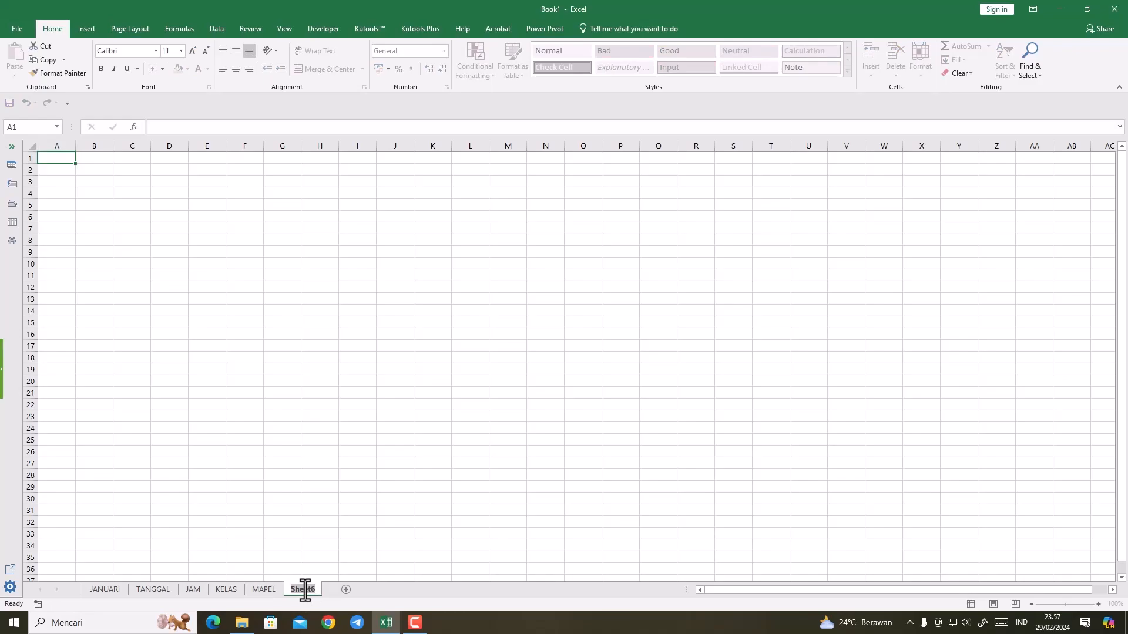
text(MATERI)
click(298, 545)
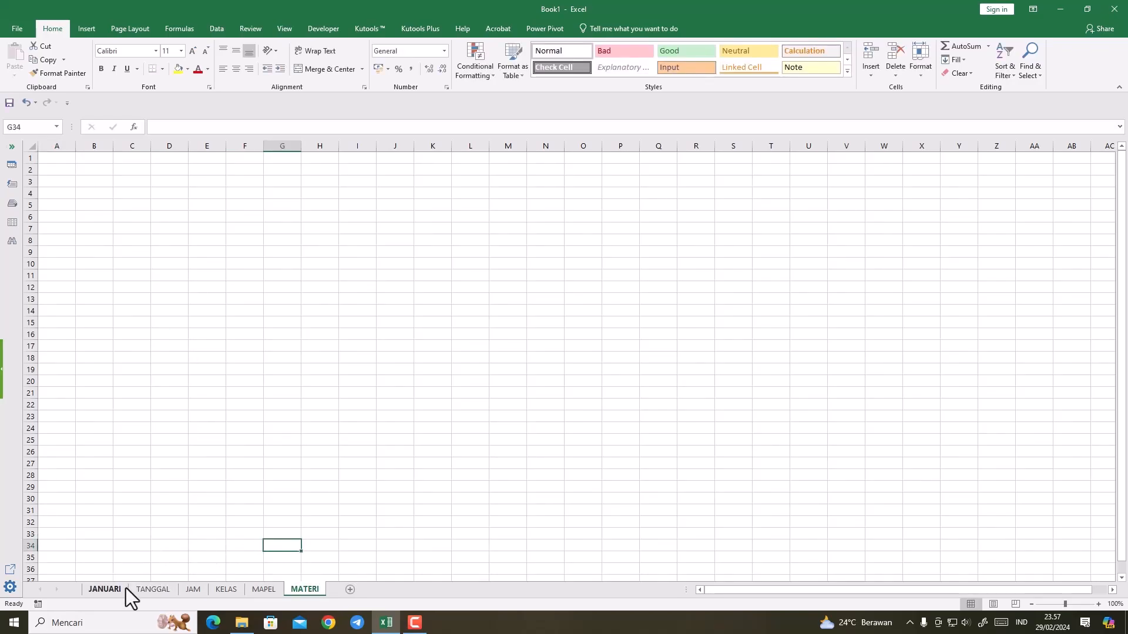
Step: Enter the date 01-01-2024 in cell A1 of the TANGGAL sheet
click(149, 590)
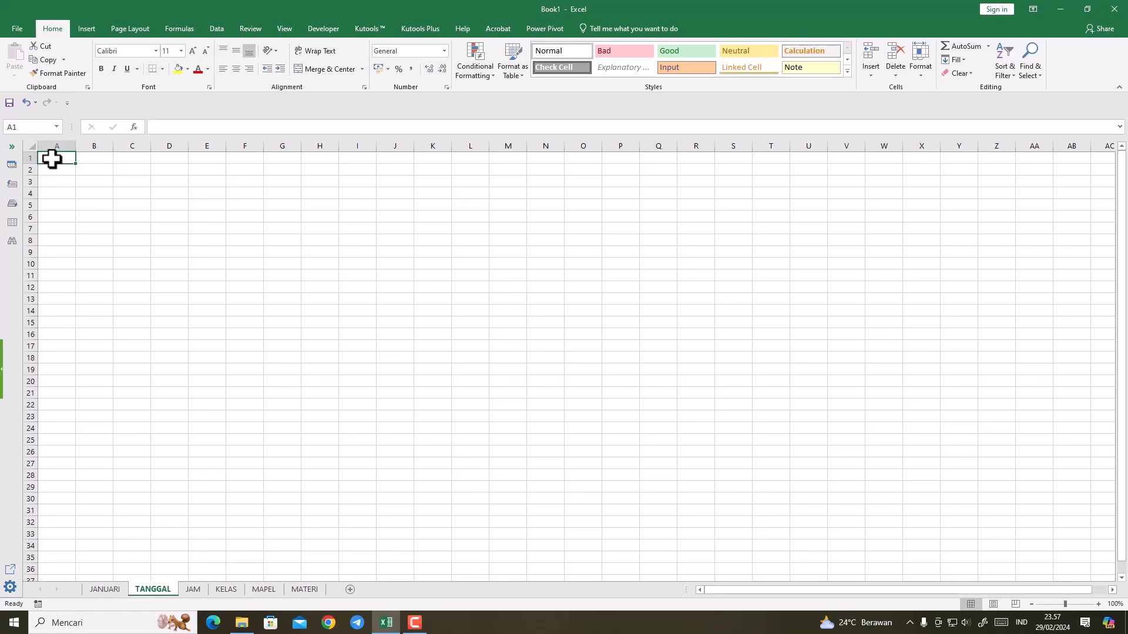
text(01-0)
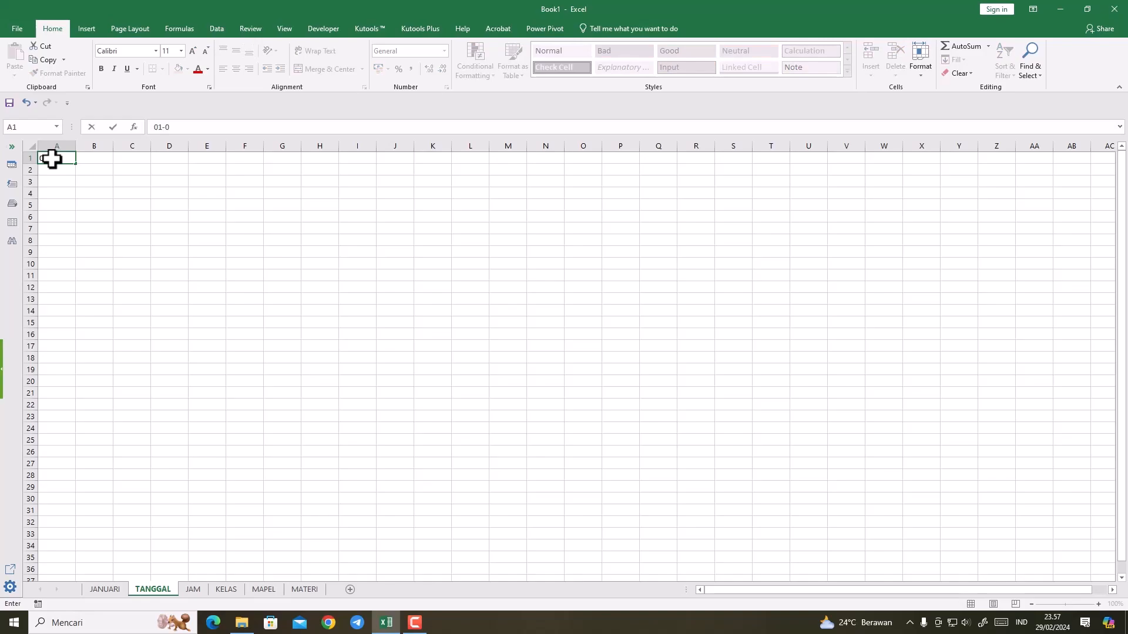
text(1-2024)
click(58, 169)
click(69, 159)
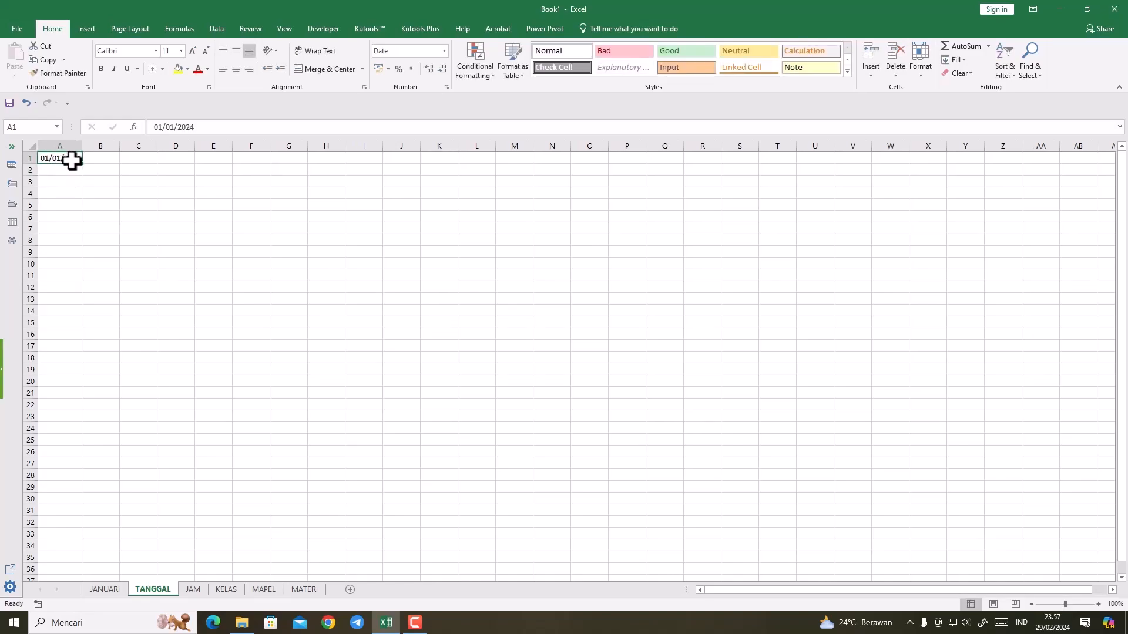
Step: Format the date in A1 of the TANGGAL sheet as Long Date
click(447, 52)
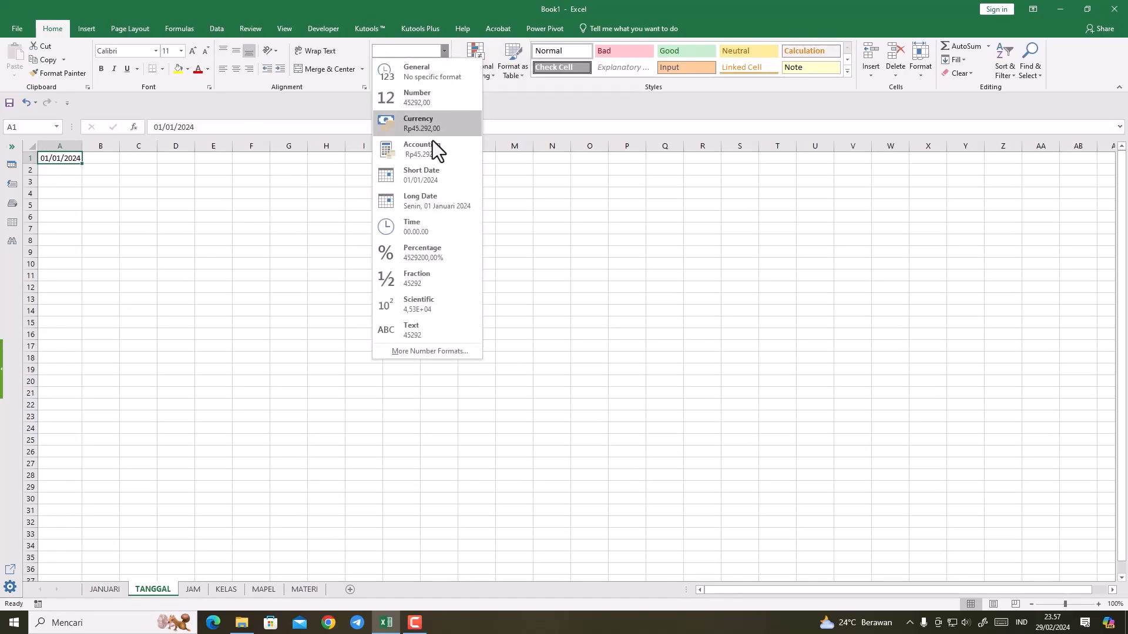
click(428, 200)
click(177, 225)
Step: Fill the date series down from A1 to A31, through 31 Januari 2024, and widen column A slightly
click(95, 161)
drag(121, 164, 119, 516)
drag(122, 145, 130, 144)
click(235, 240)
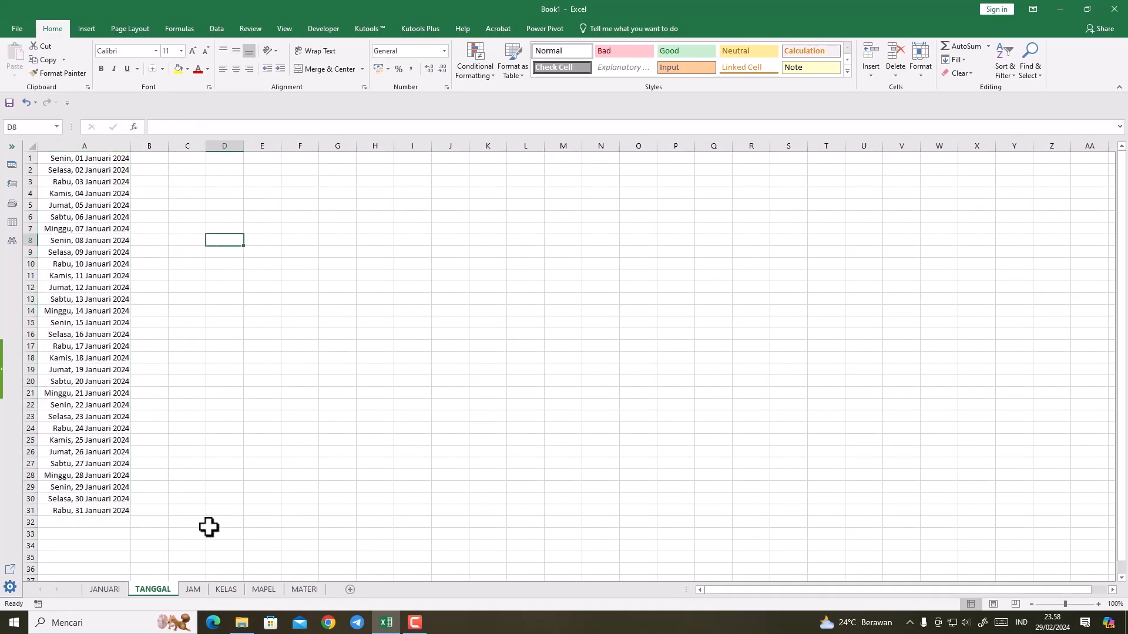
Step: On the JAM sheet, enter the lesson hours 1,2,3 in A1 and 5,6 in A2
click(200, 584)
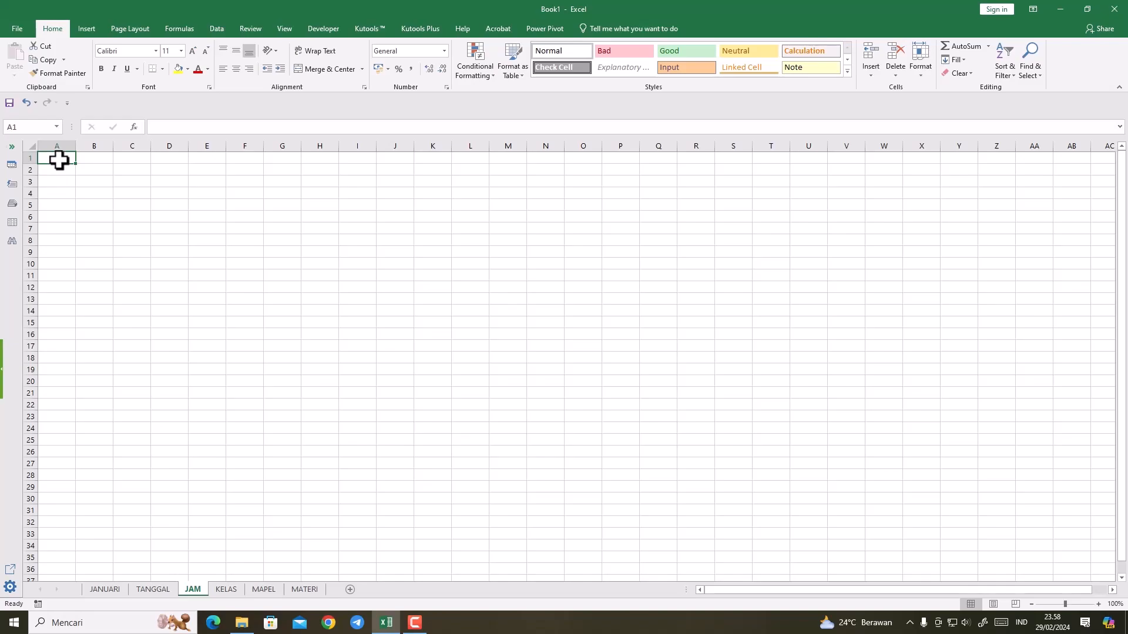
double_click(59, 160)
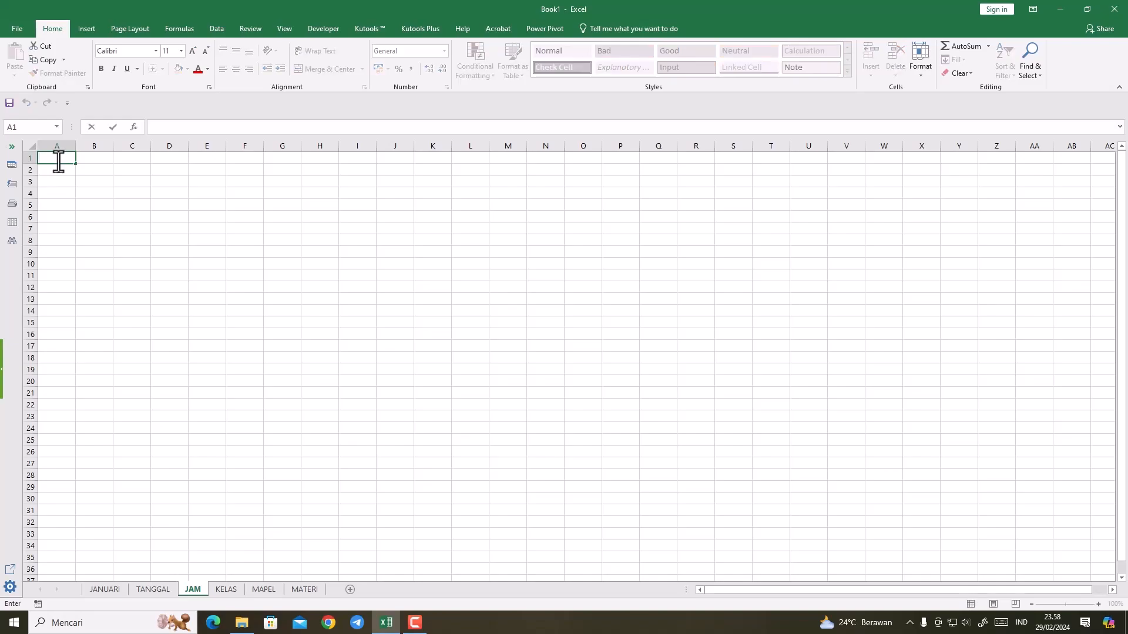
text(1,2,3)
click(58, 171)
text(5,6)
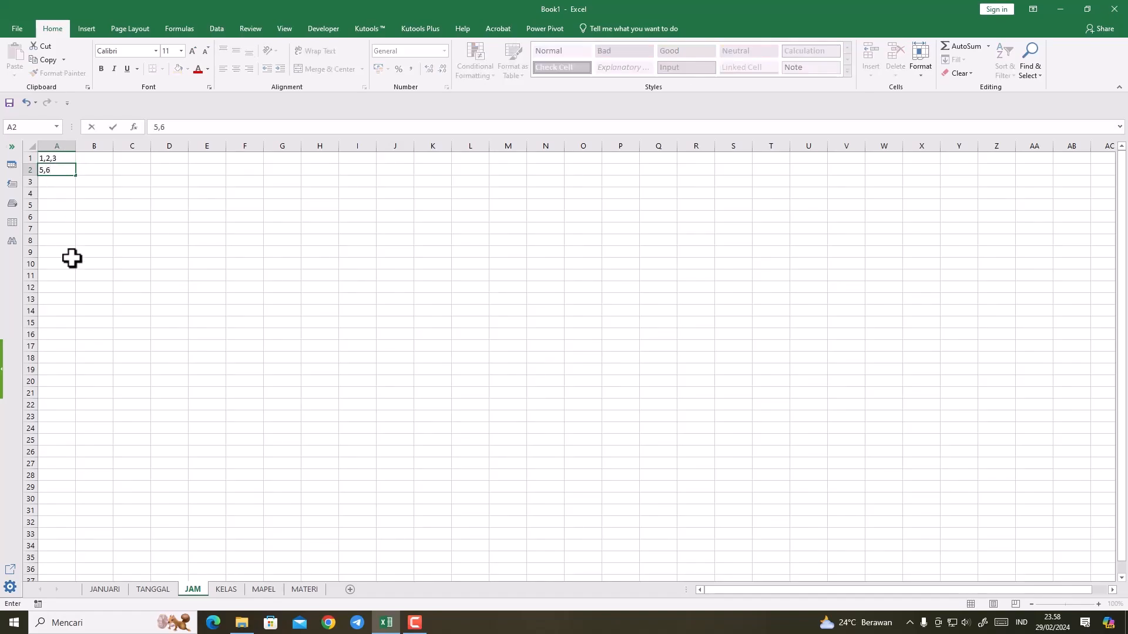
Step: Enter the lesson hours 10,11 in A3 and 4,5 in A4 of the JAM sheet
click(62, 182)
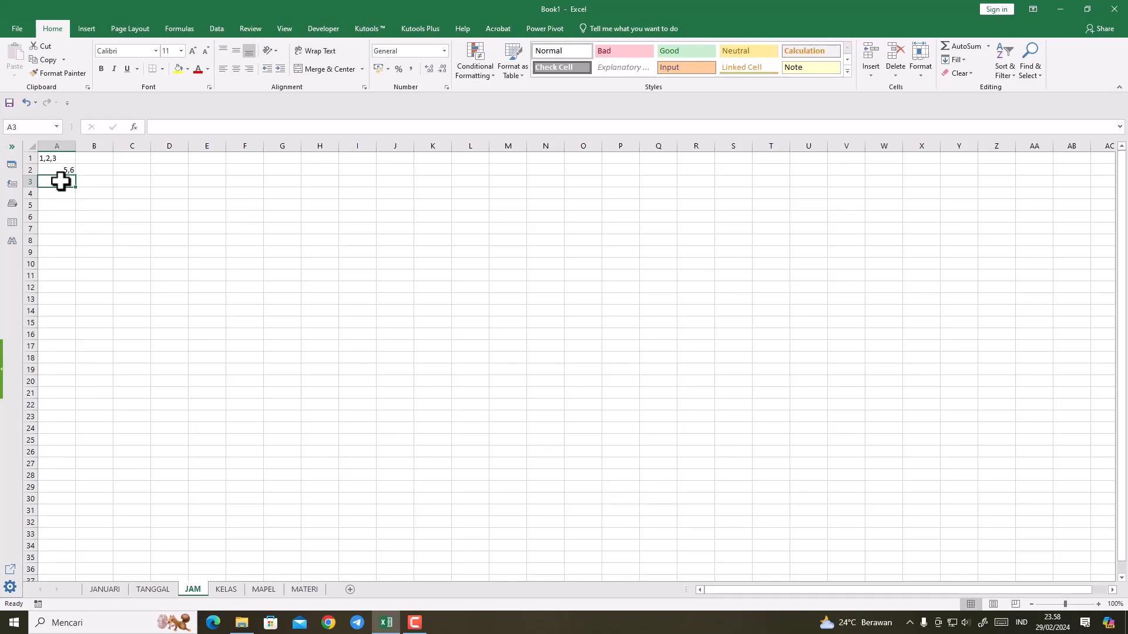
text(10,11)
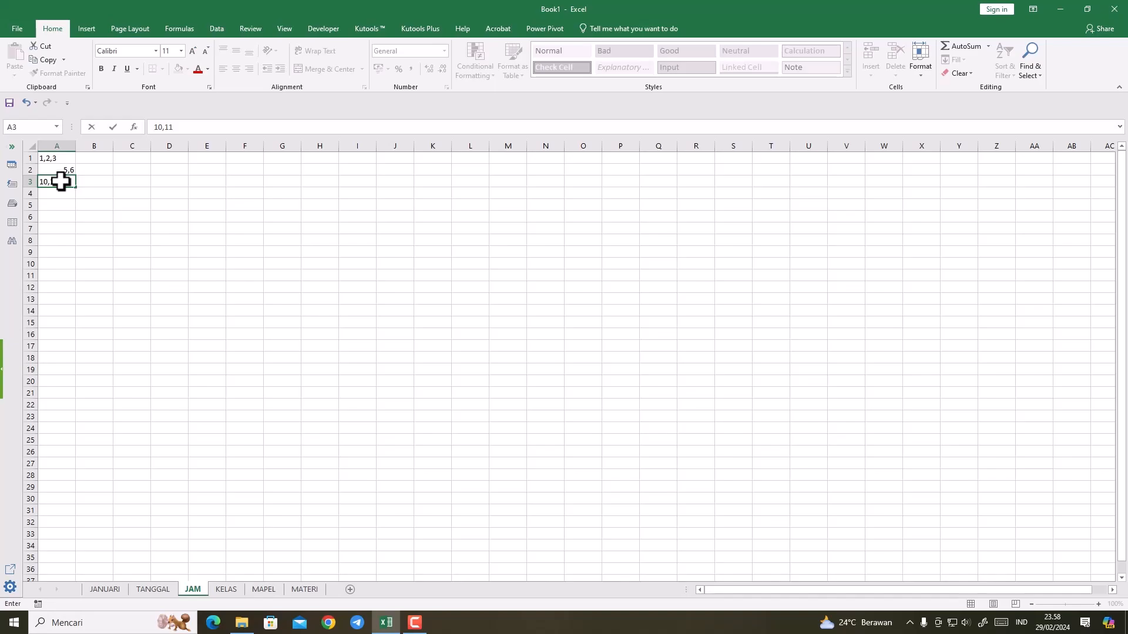
click(61, 212)
double_click(58, 194)
text(4)
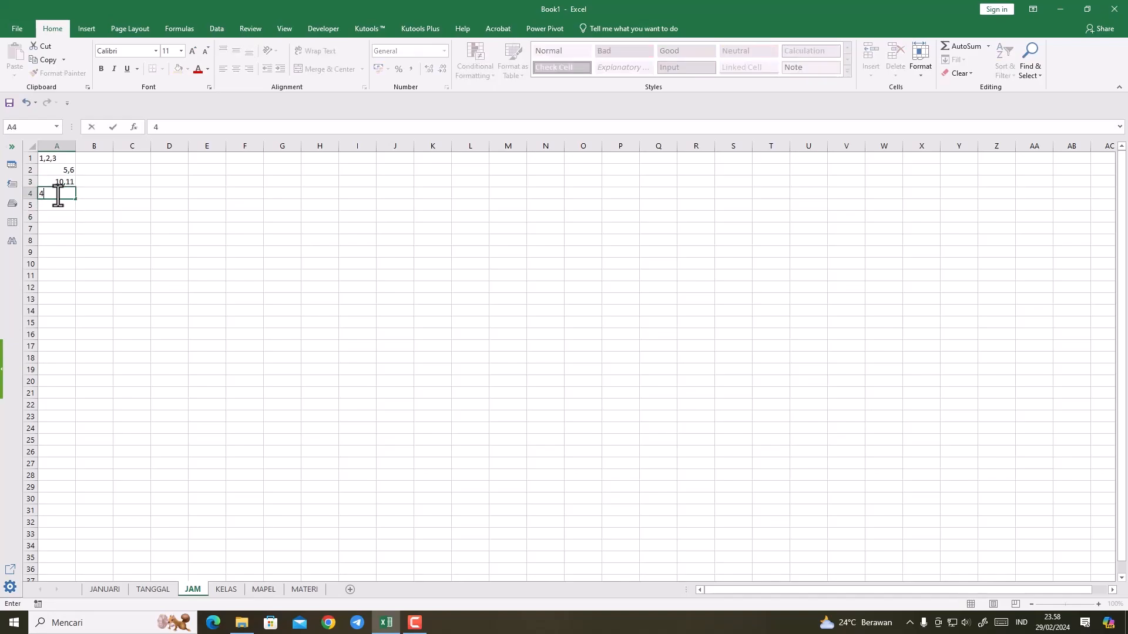
text(,5)
click(61, 232)
Step: Left-align the lesson hours in A1:A4 of the JAM sheet
drag(58, 161, 60, 191)
click(222, 69)
click(174, 229)
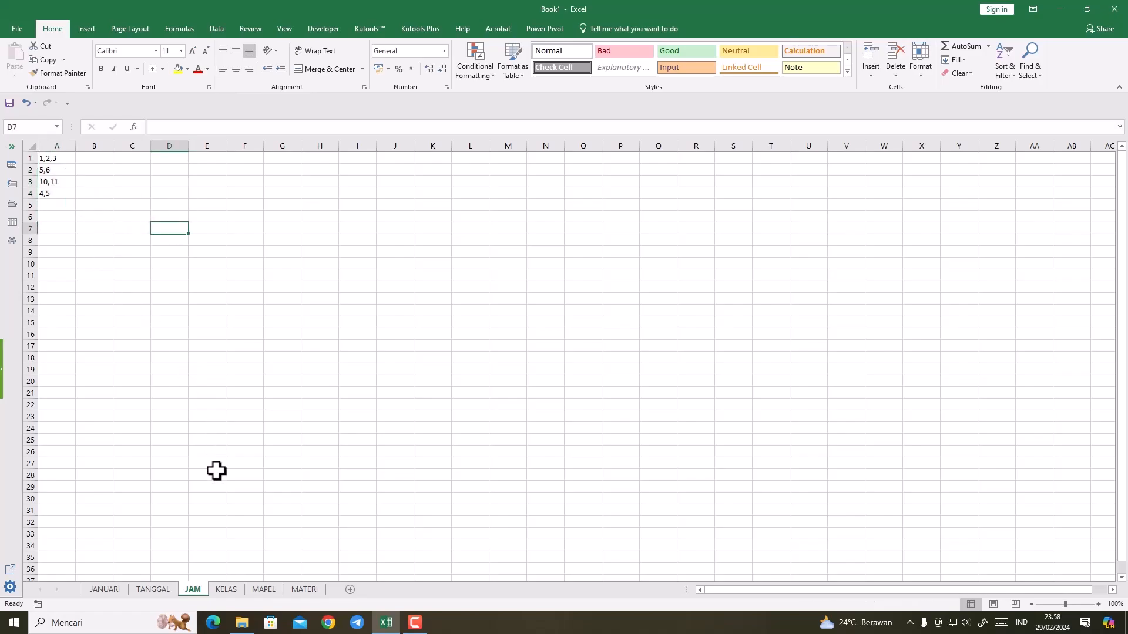
Step: On the KELAS sheet, enter the class levels X, XI and XII in cells A1 to A3
click(226, 591)
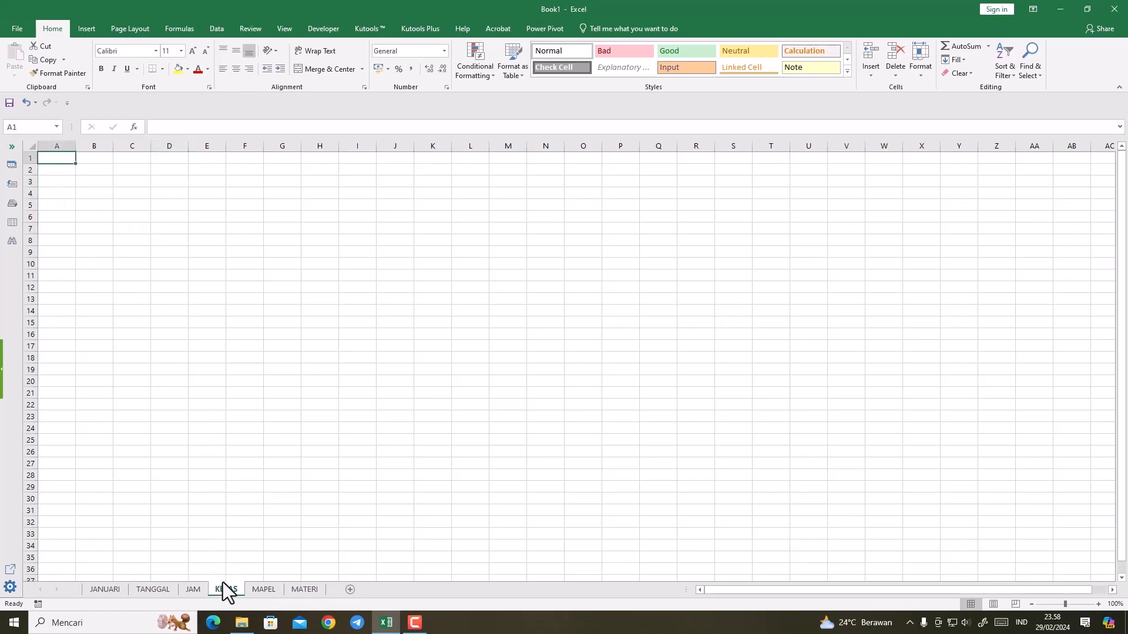
text(X)
click(59, 170)
text(XI)
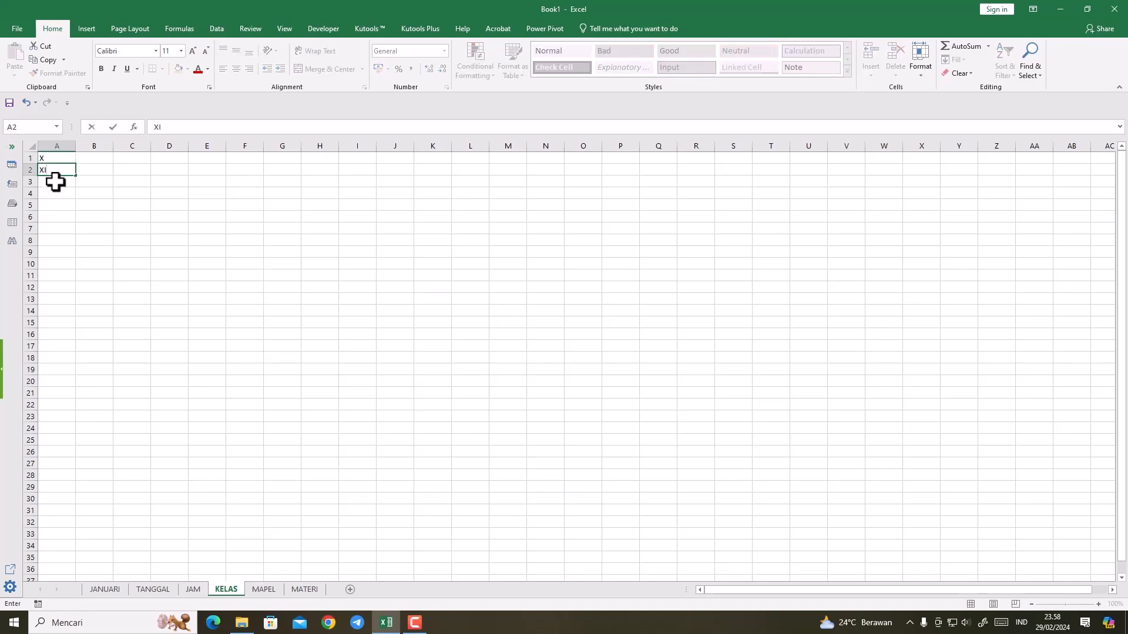
click(55, 182)
text(XII)
key(Return)
Step: Add the majors to the class names in A1:A3 so they read X-OTKP, XI-BDP and XII-OTKP
double_click(56, 158)
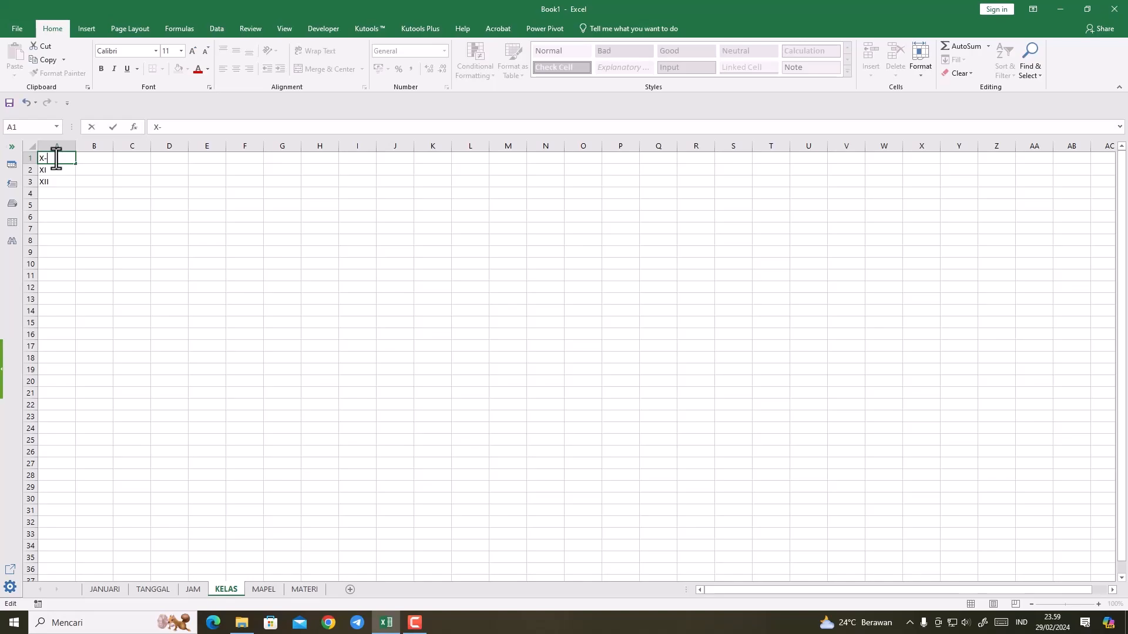
text(P)
double_click(56, 170)
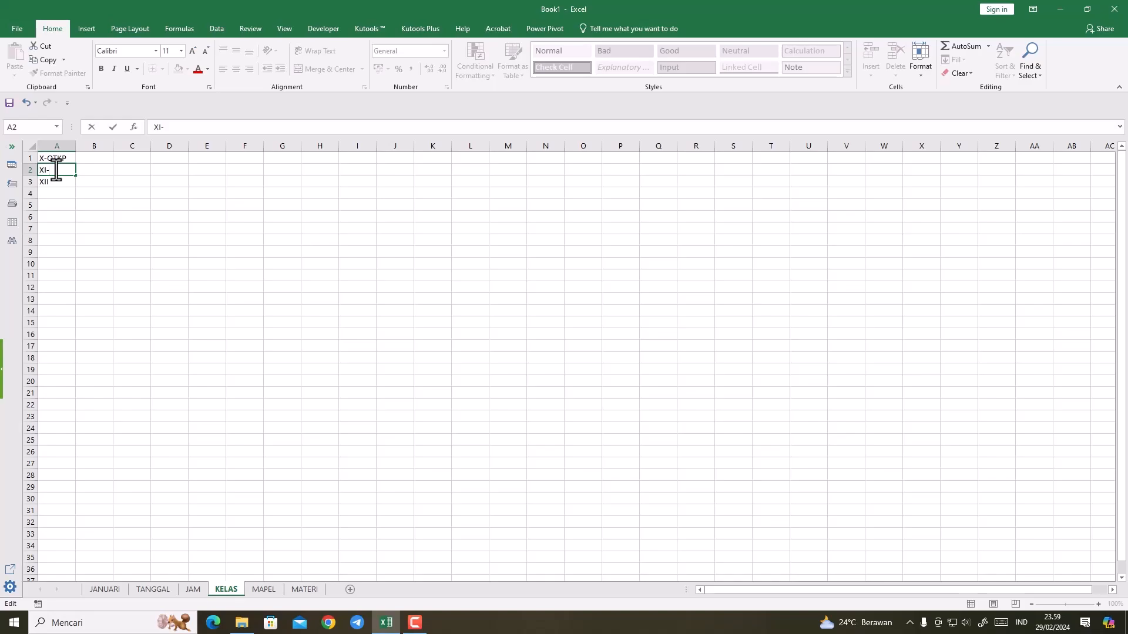
text(-BDP)
click(56, 207)
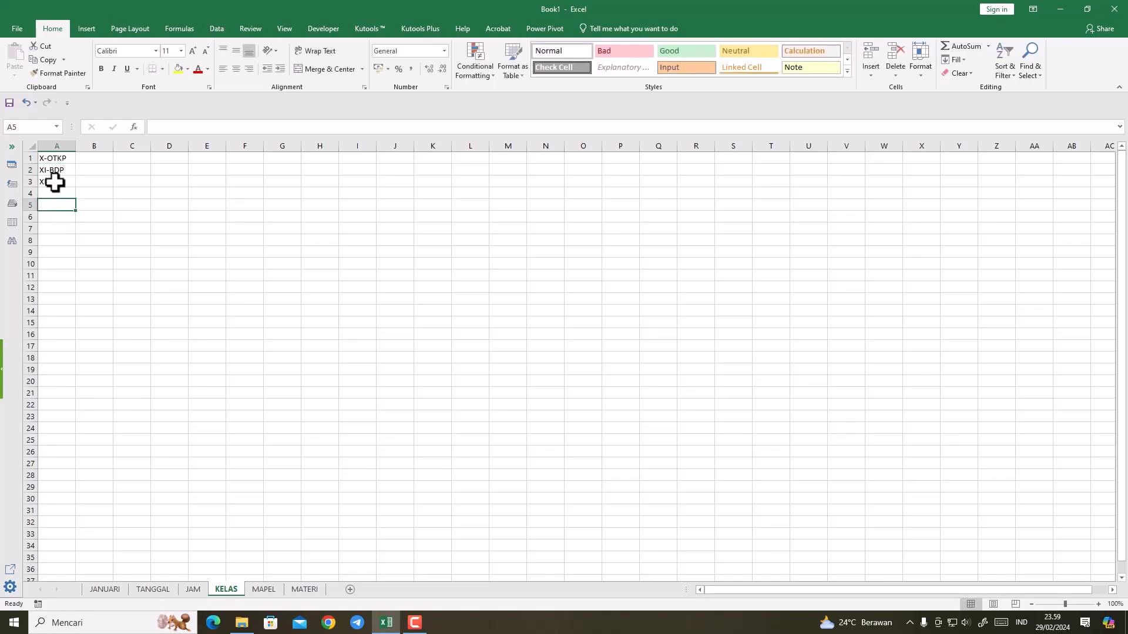
click(48, 183)
double_click(48, 183)
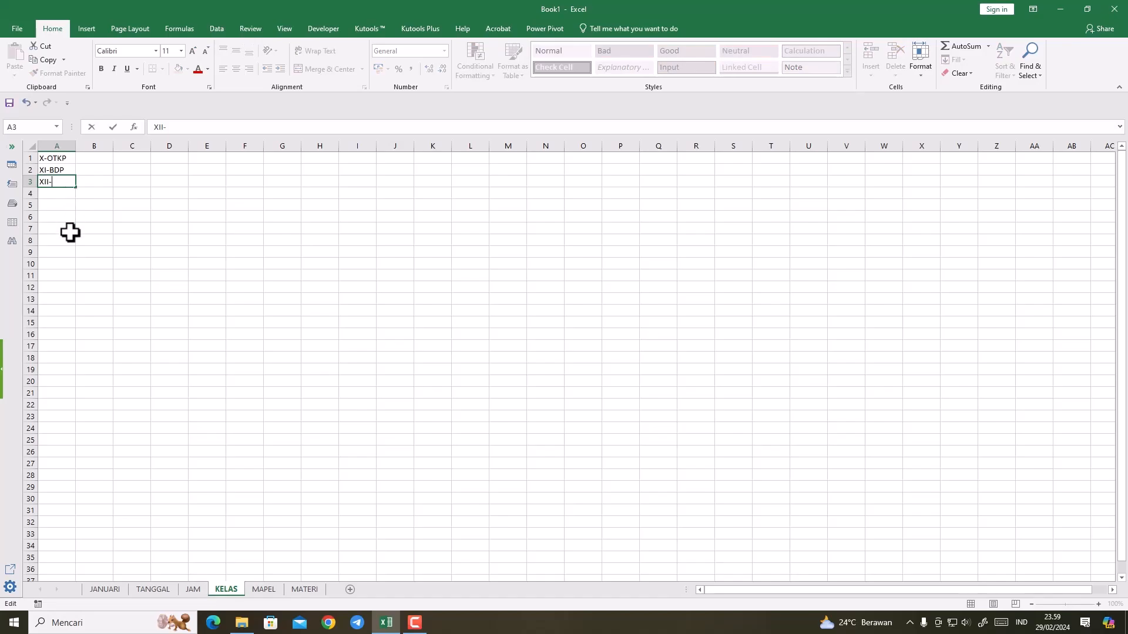
text(OTKP)
key(Return)
click(81, 265)
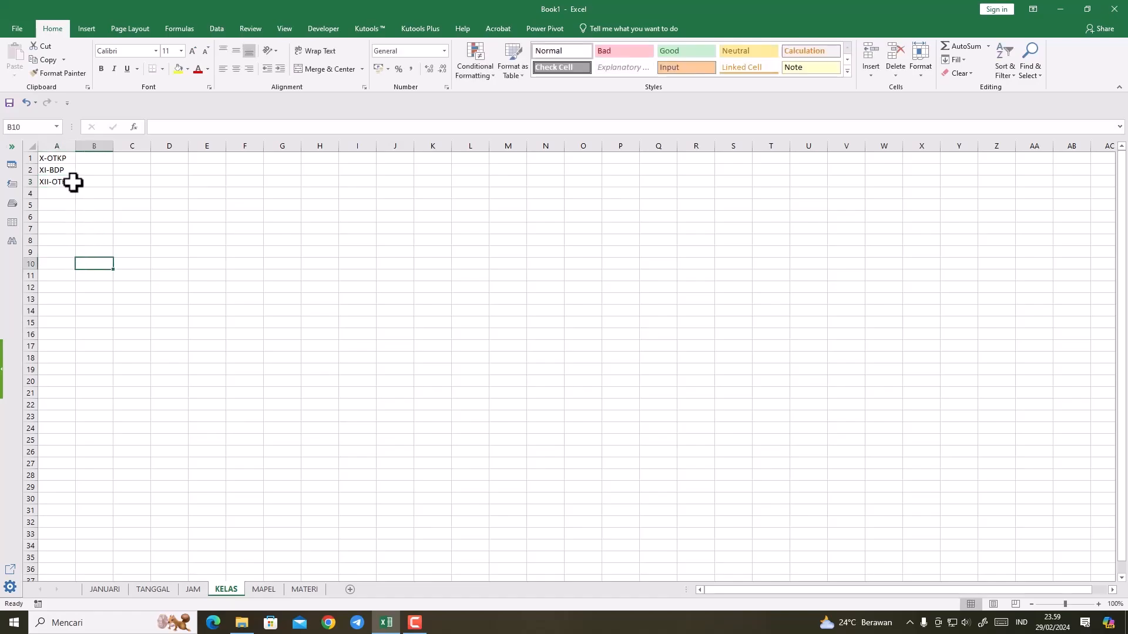
Step: On the MAPEL sheet, enter B. INGGRIS, ADM. UMUM and MATEMATIKA in A1 to A3 and widen column A to fit
click(262, 590)
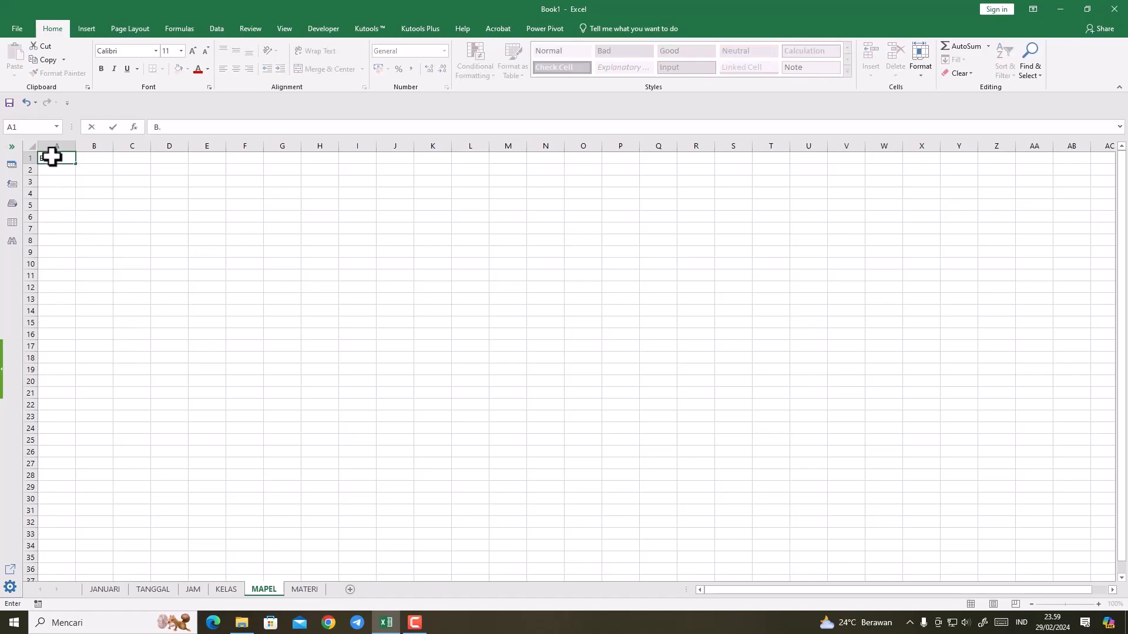
text(B. INGGRIS)
click(56, 169)
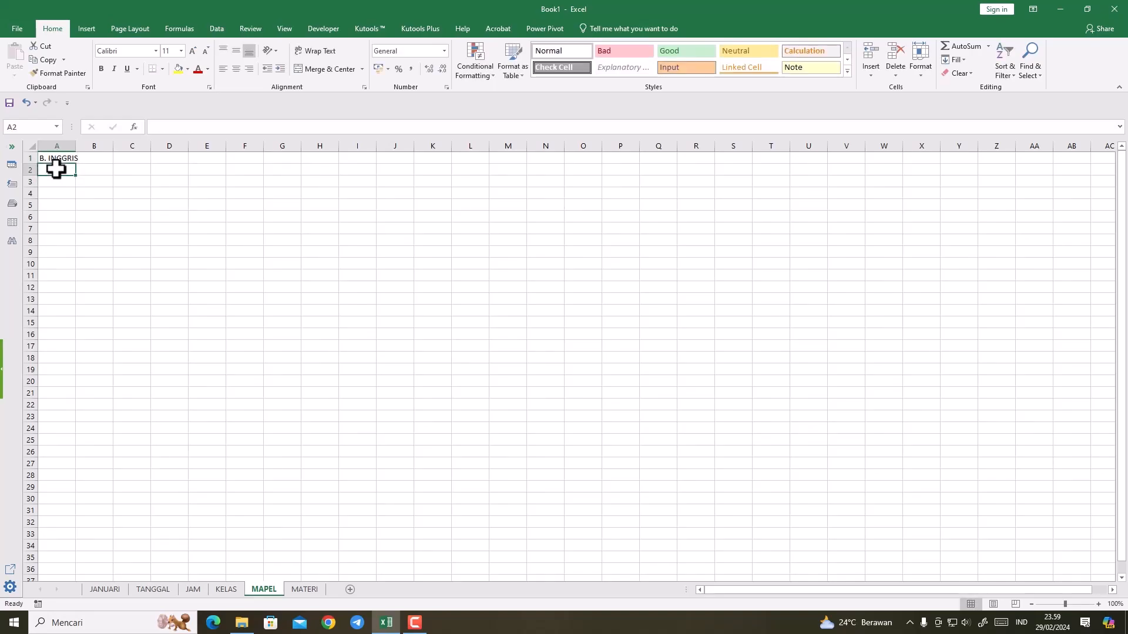
text(AD)
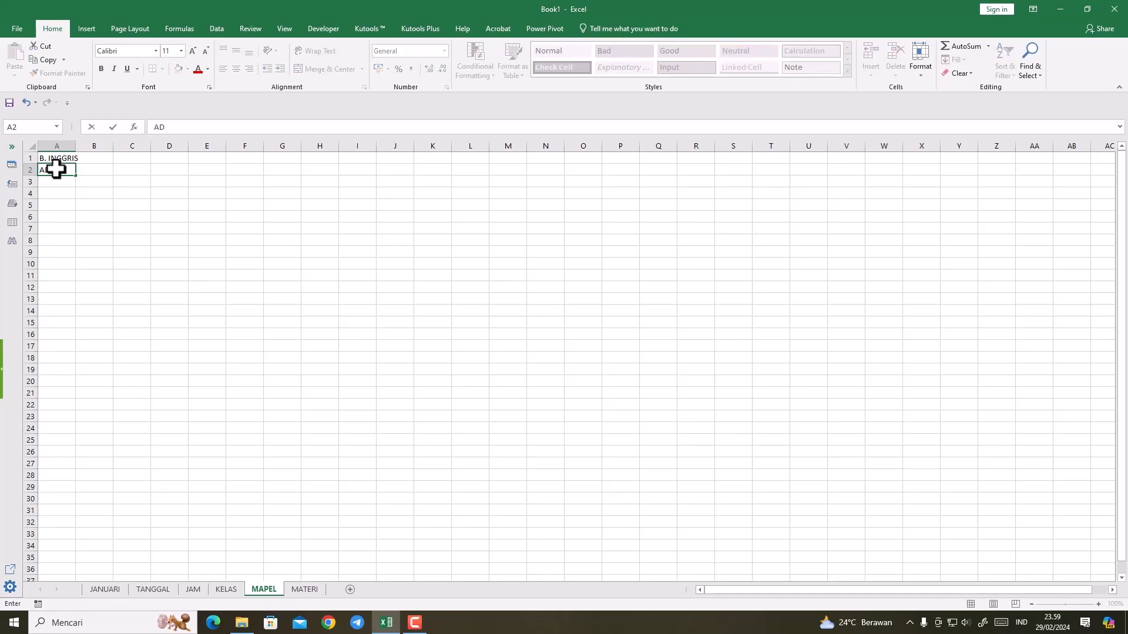
text(M. UMUM)
key(Return)
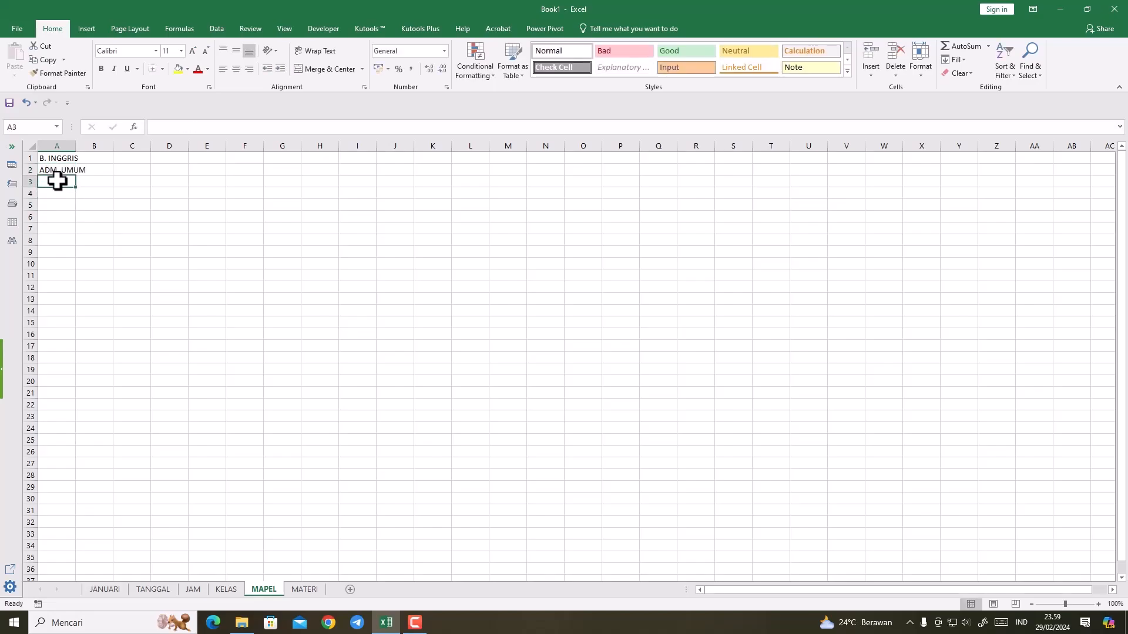
text(MATEMA)
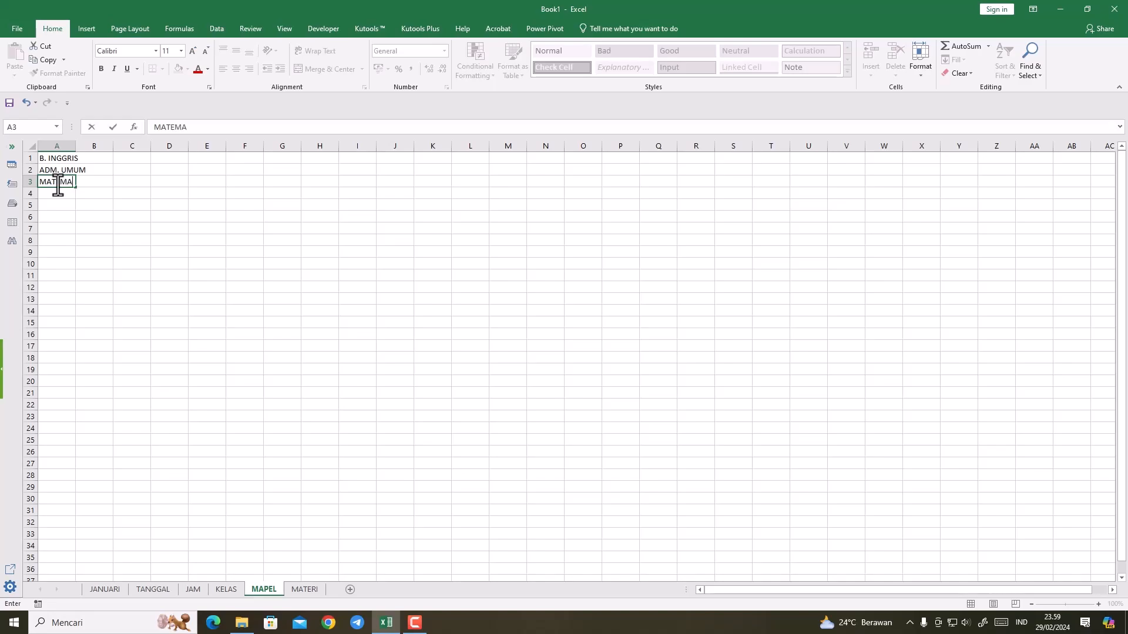
text(TIKA)
click(61, 228)
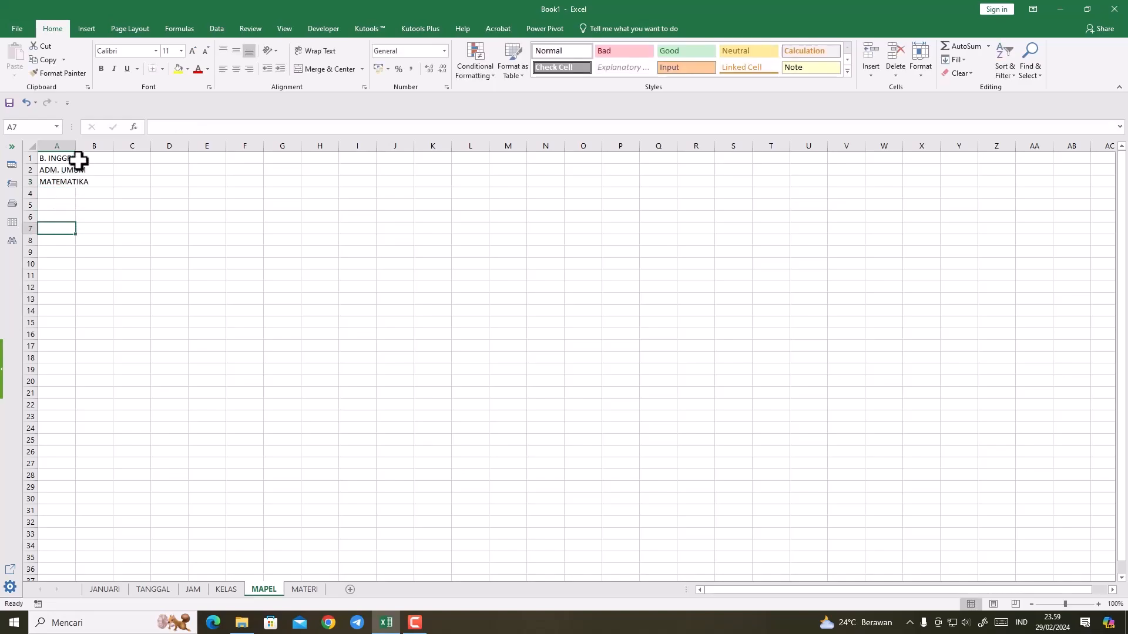
click(98, 220)
drag(75, 146, 95, 146)
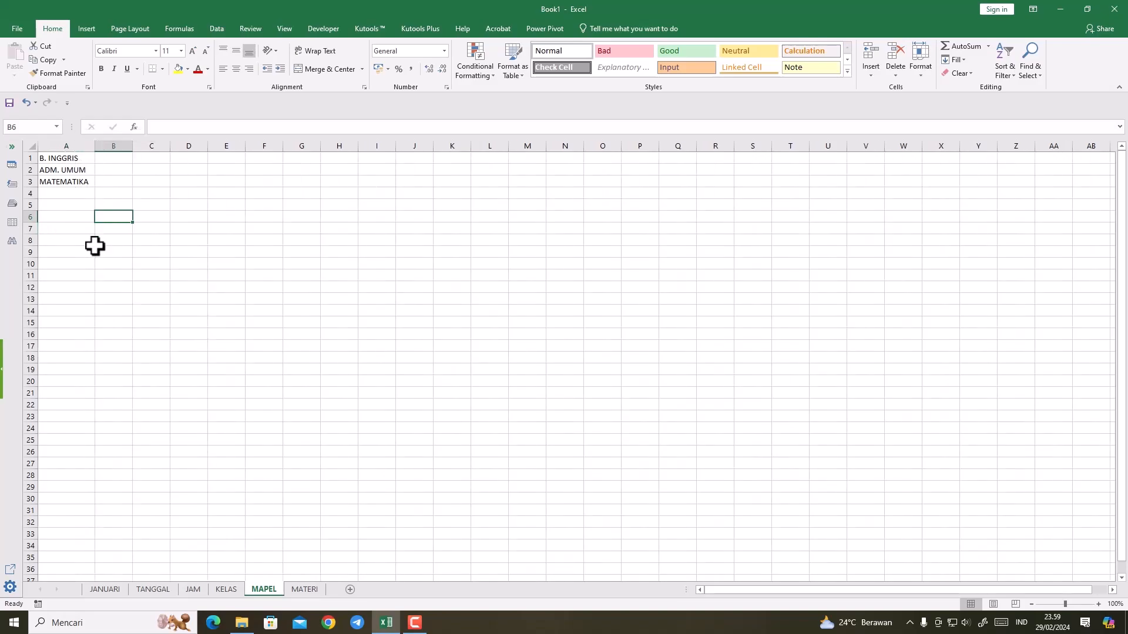
Step: On the MATERI sheet, enter the heading B.INGGRIS in A1 and widen column A slightly
click(299, 589)
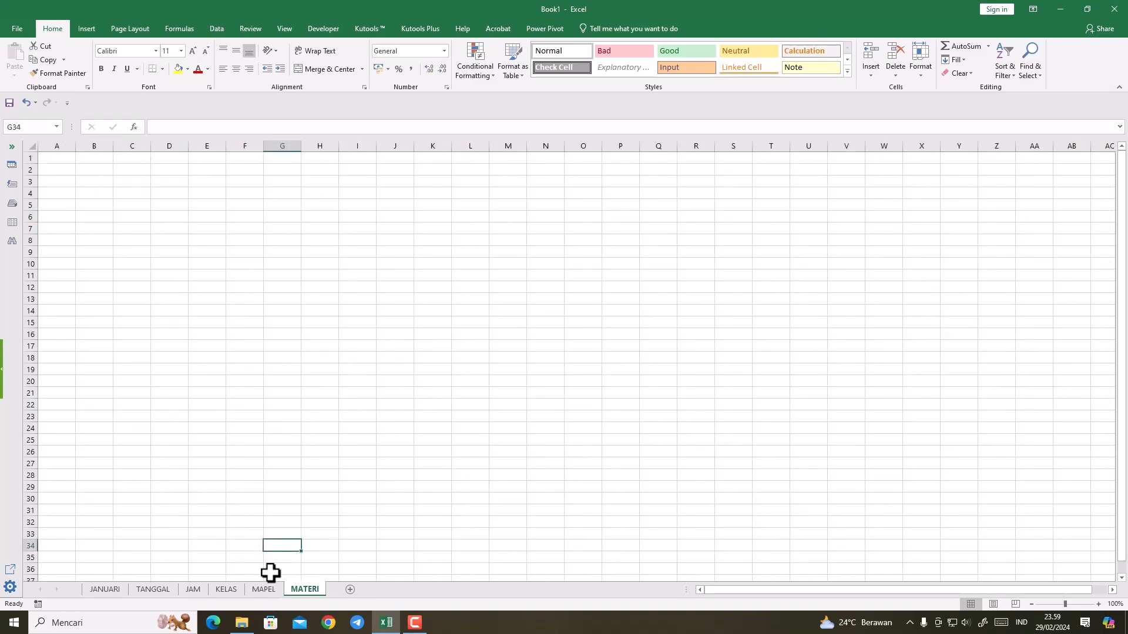
click(259, 591)
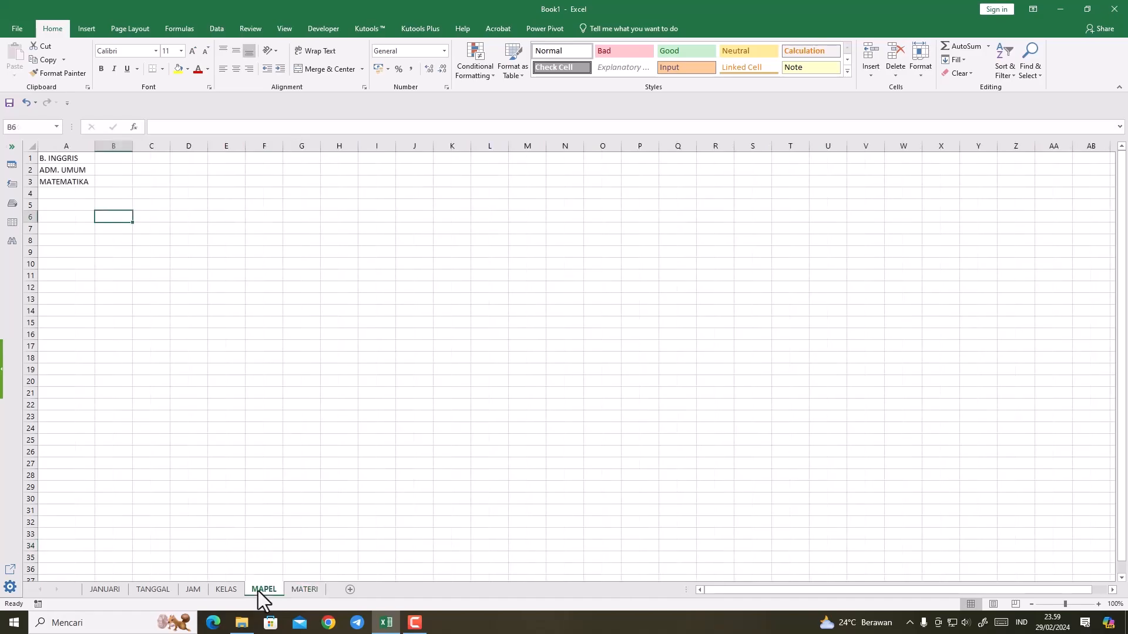
click(309, 588)
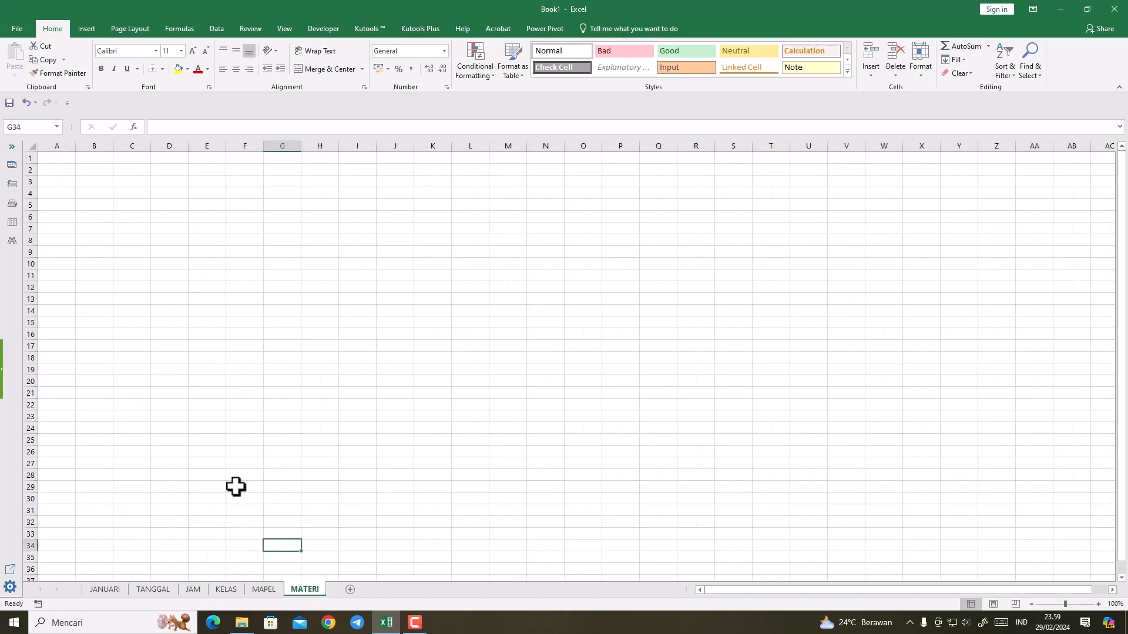
click(56, 158)
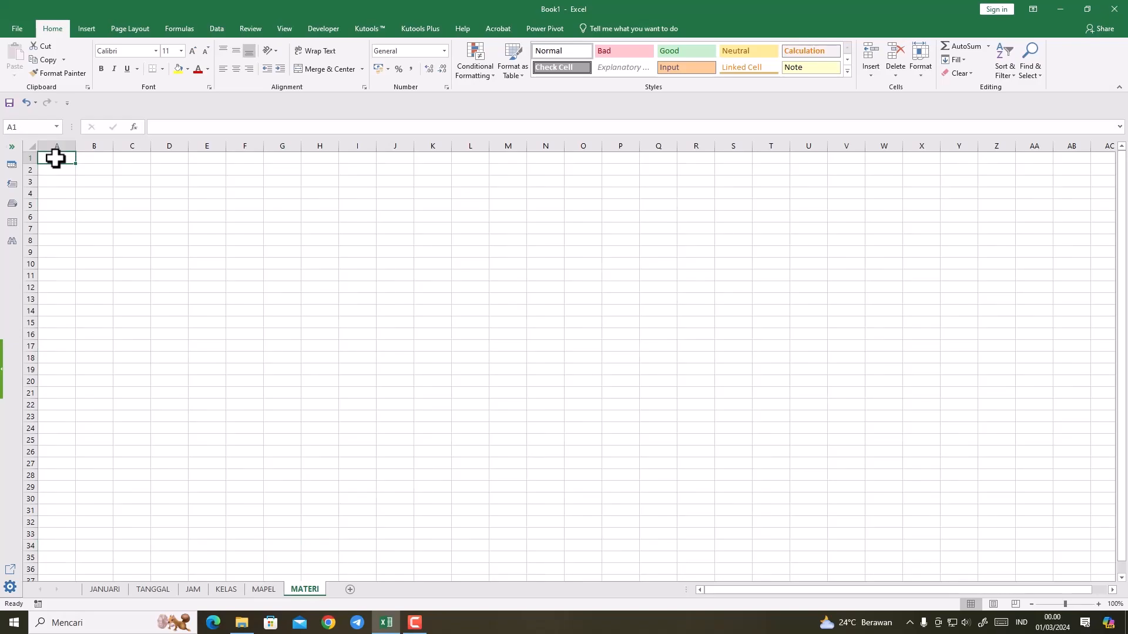
text(B.IN)
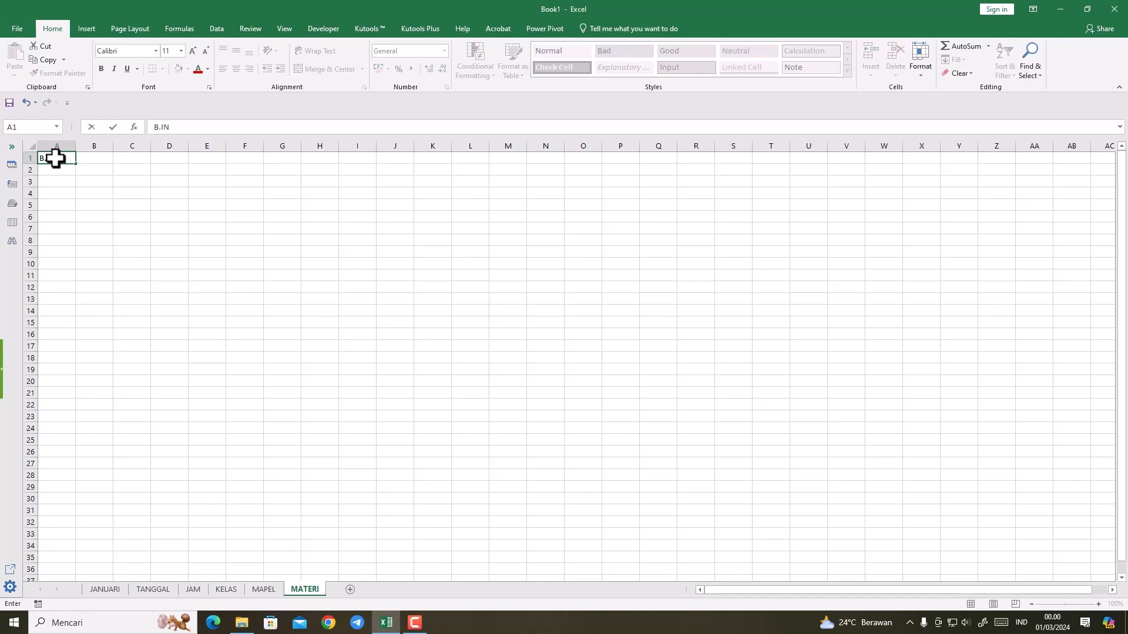
text(GGRIS)
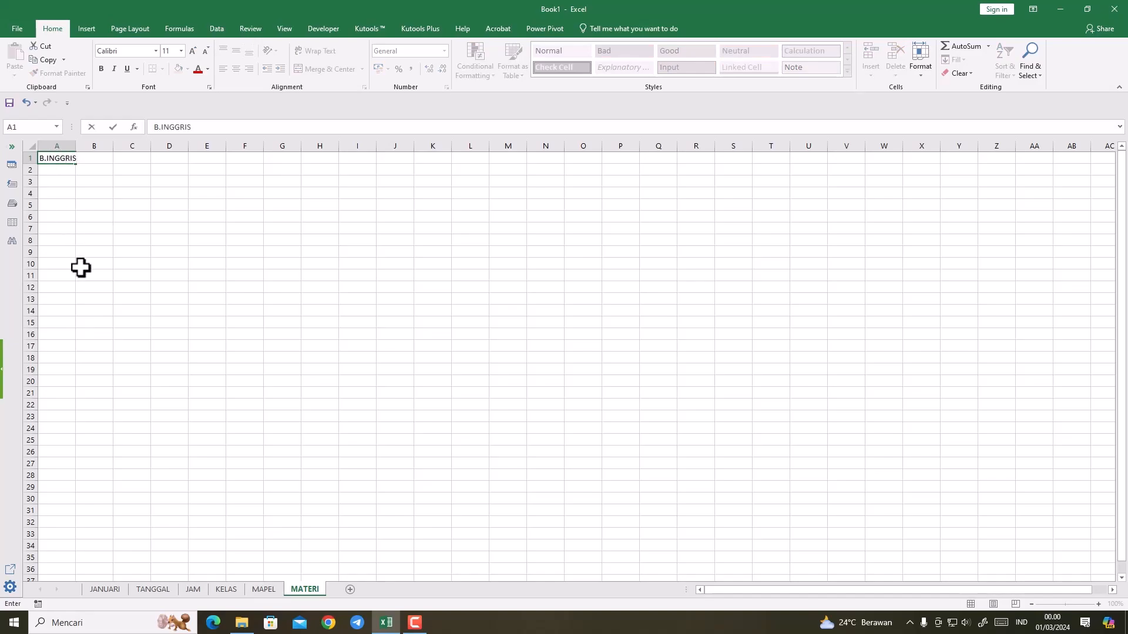
click(81, 266)
drag(75, 147, 83, 147)
Step: Enter the headings ADM.UMUM in B1, widening column B, and MATEMATIKA in C1
click(97, 157)
text(ADM)
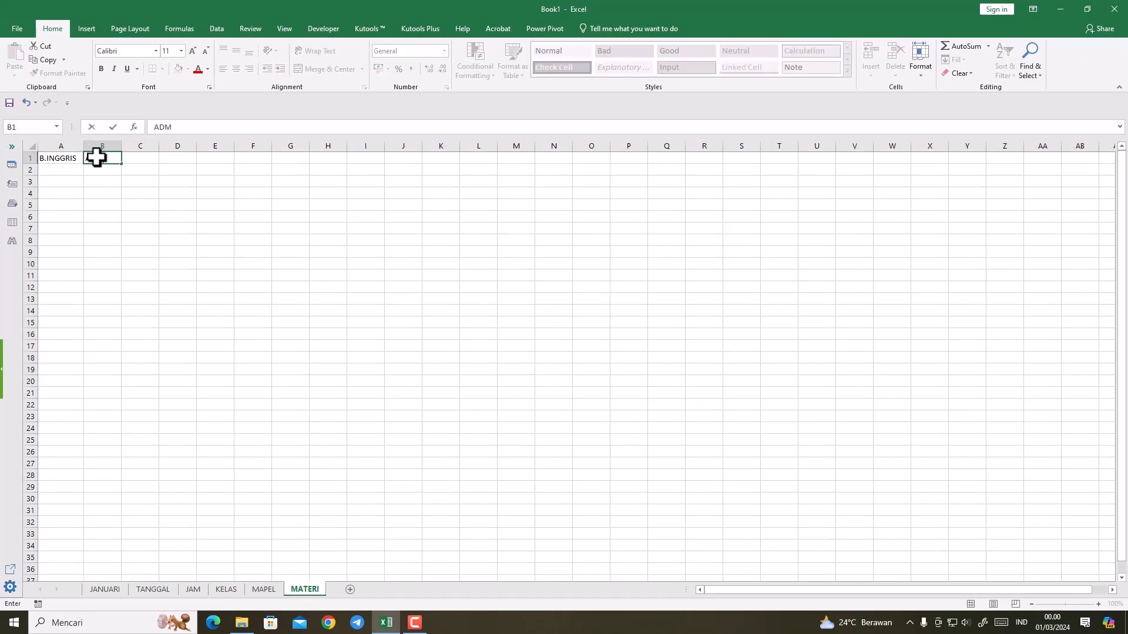
text(.UMUM)
click(114, 204)
drag(121, 146, 153, 147)
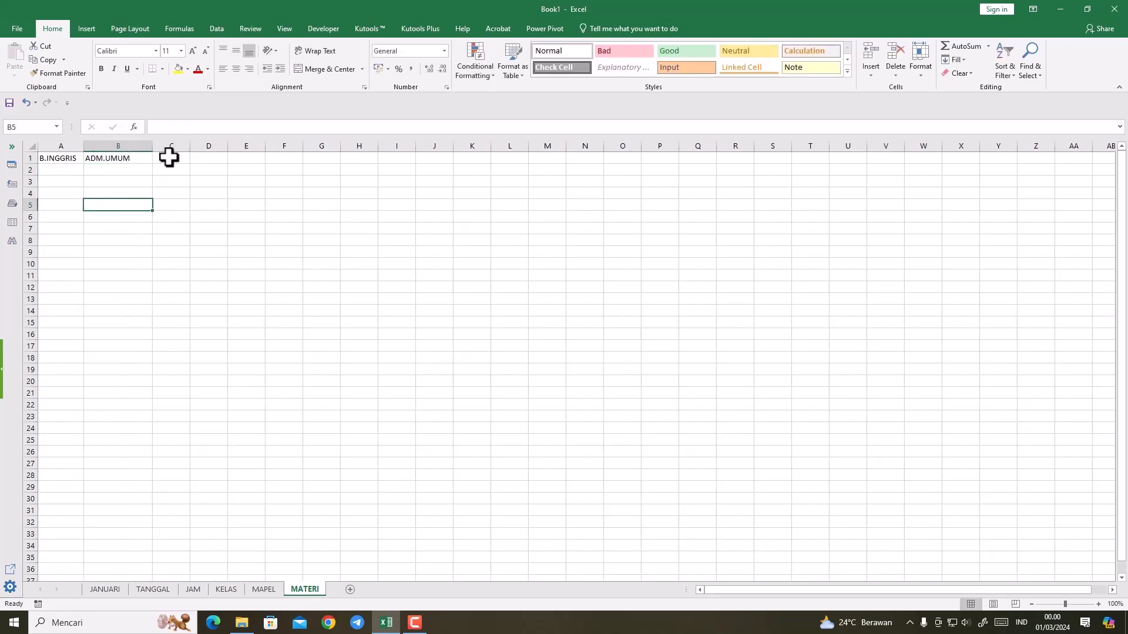
click(169, 157)
text(MATEMATI)
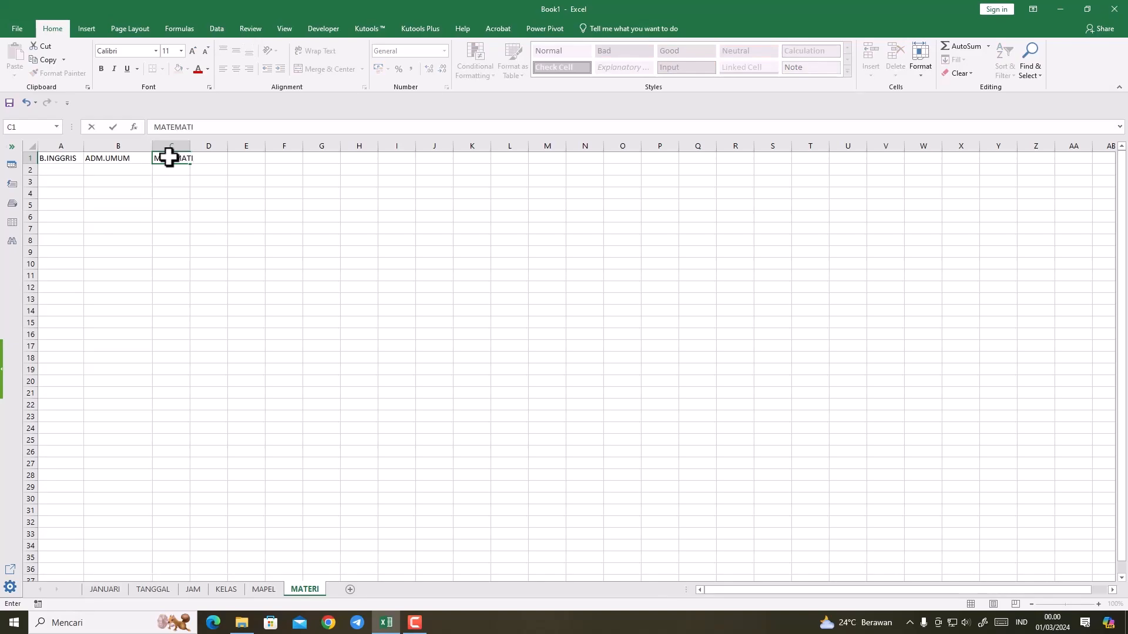
text(KA)
key(Return)
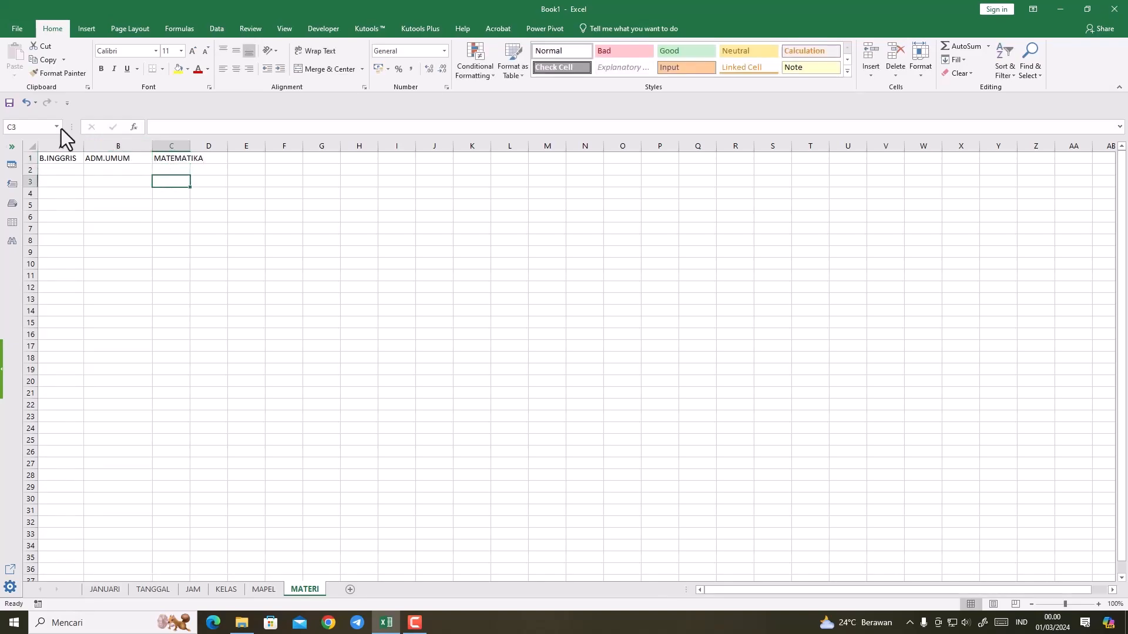
Step: Widen columns A to C of the MATERI sheet together to one equal, larger width
click(70, 143)
drag(70, 143, 273, 143)
click(264, 225)
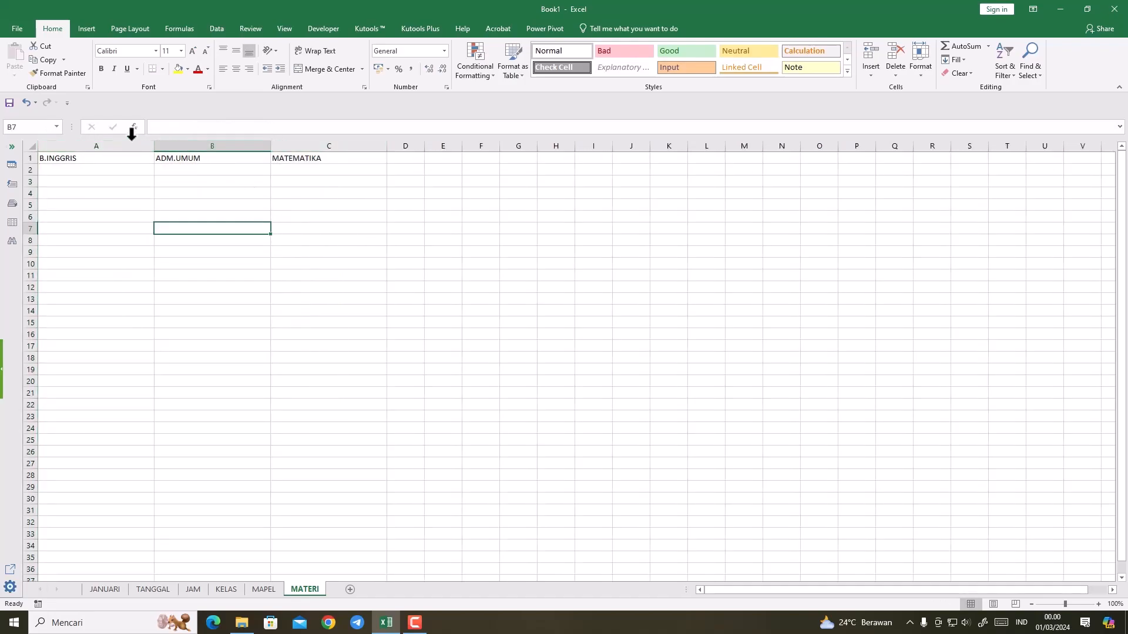
click(105, 140)
click(105, 191)
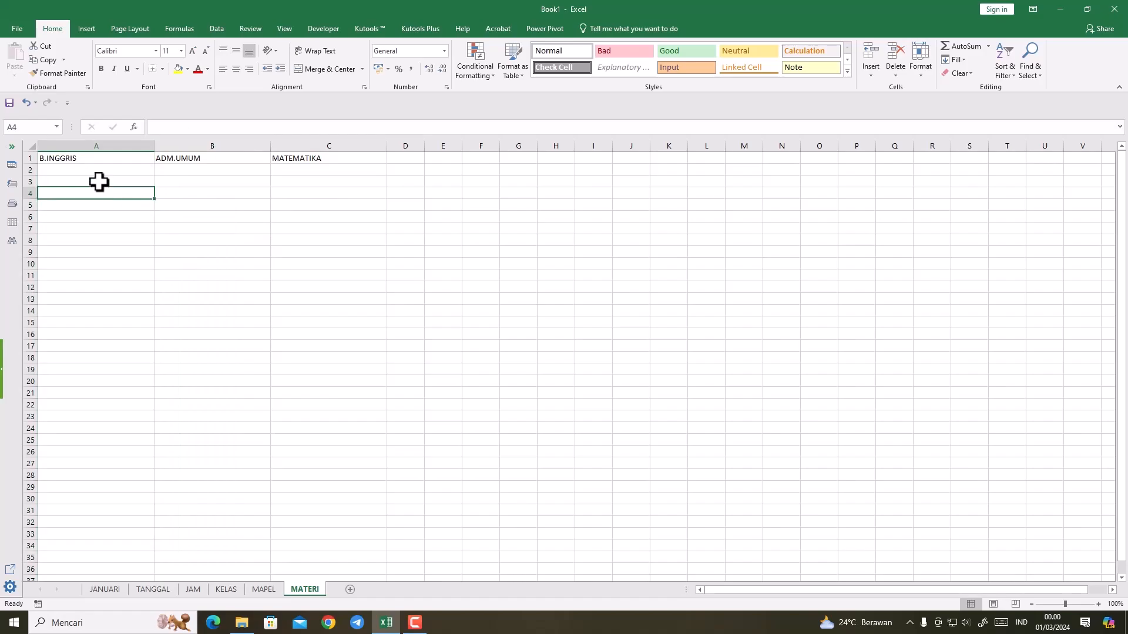
Step: Center the subject headings in A1:C1 of the MATERI sheet horizontally
drag(85, 155, 281, 158)
click(236, 69)
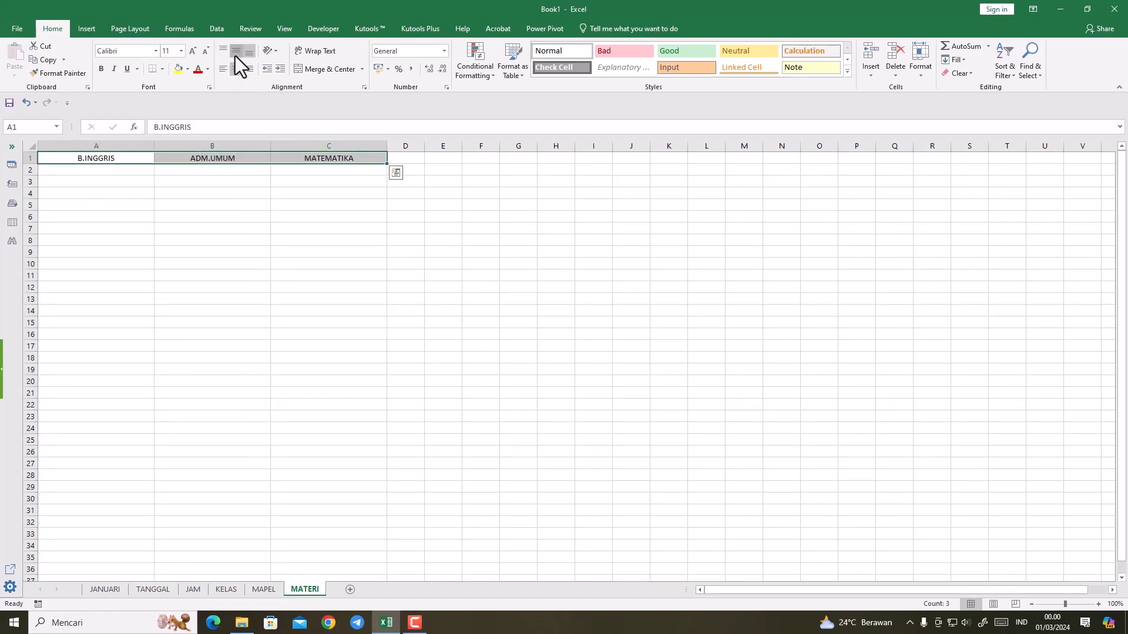
click(97, 171)
click(98, 159)
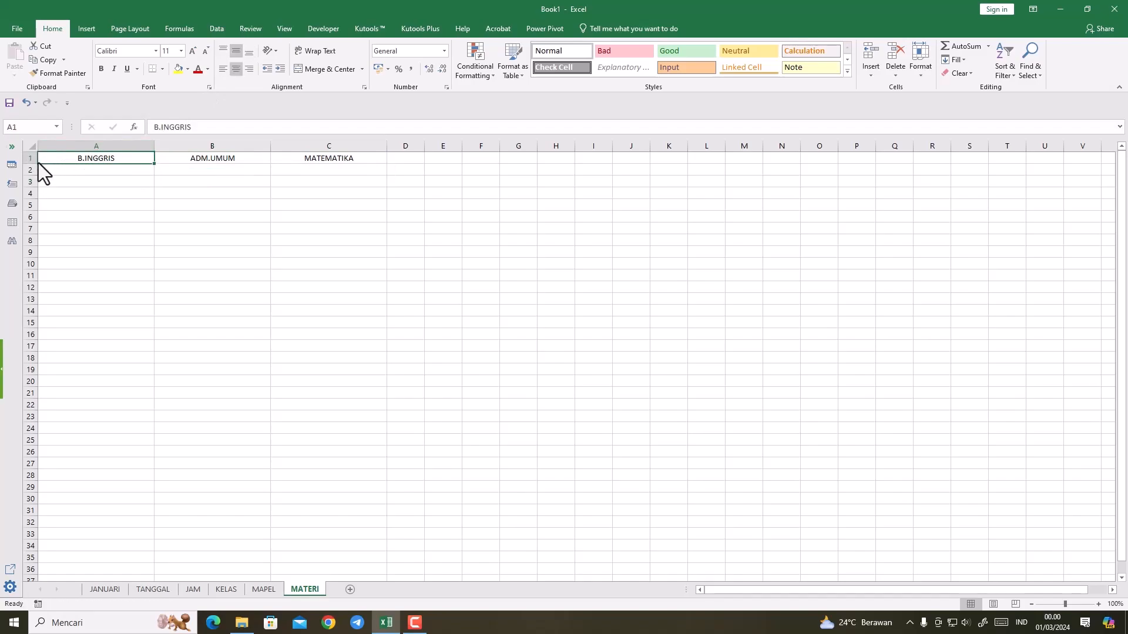
Step: Fill A1:A33 under the B.INGGRIS heading on the MATERI sheet with yellow
click(77, 141)
drag(75, 158, 79, 538)
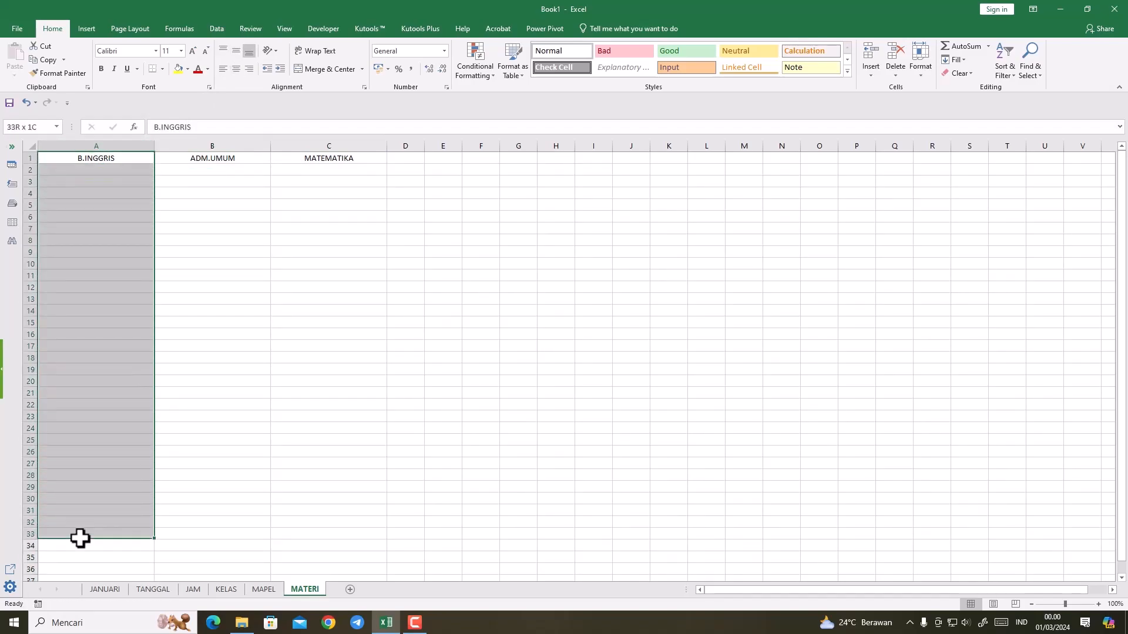
click(178, 68)
click(173, 288)
Step: Fill B1:B33 under the ADM.UMUM heading with the standard light blue
drag(196, 159, 192, 521)
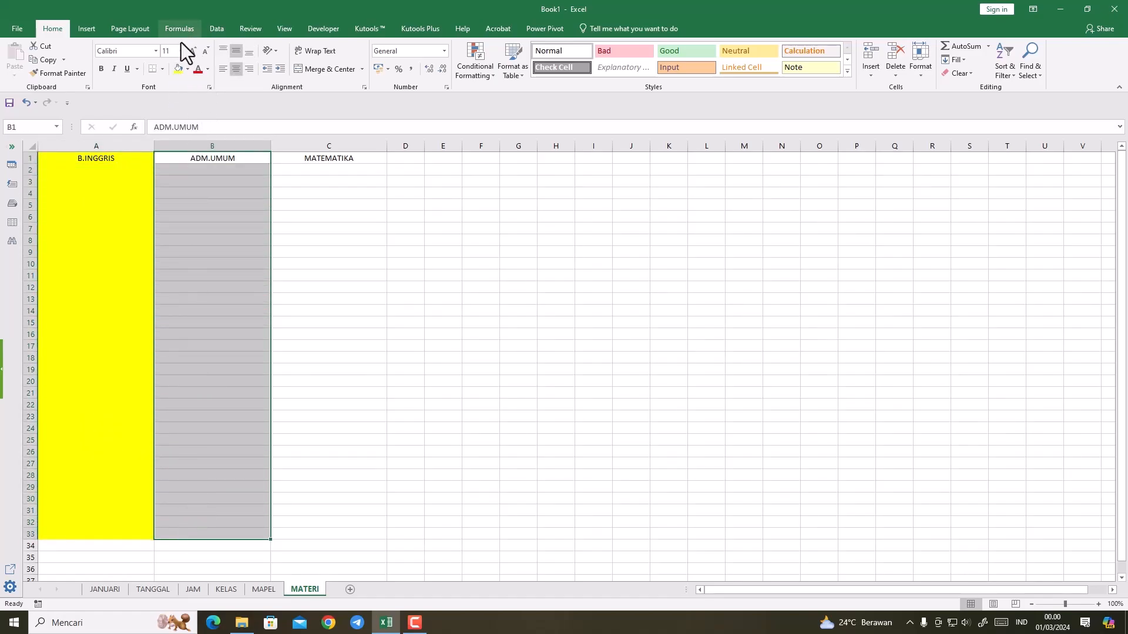
click(188, 69)
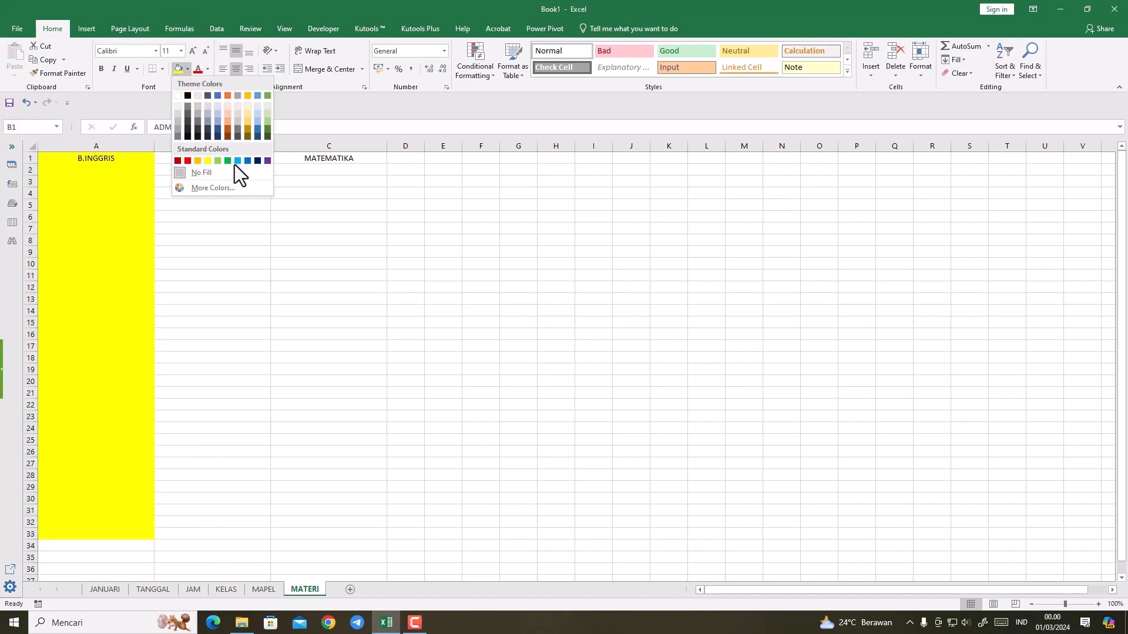
click(237, 161)
Step: Fill C1:C33 under the MATEMATIKA heading with the standard red
click(320, 192)
drag(323, 159, 327, 532)
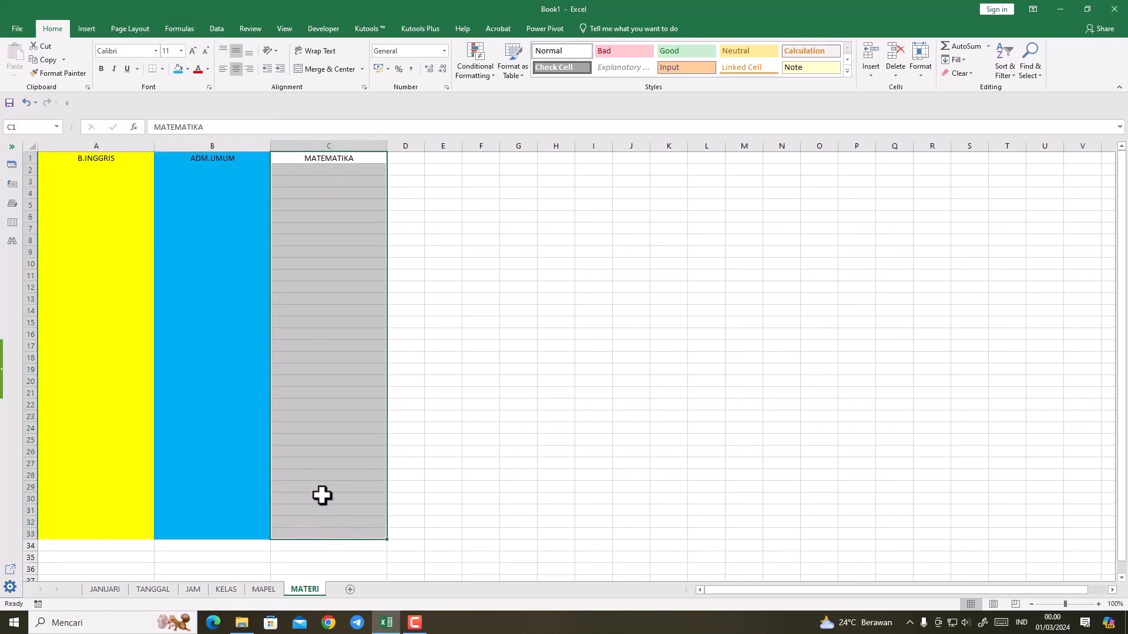
click(187, 70)
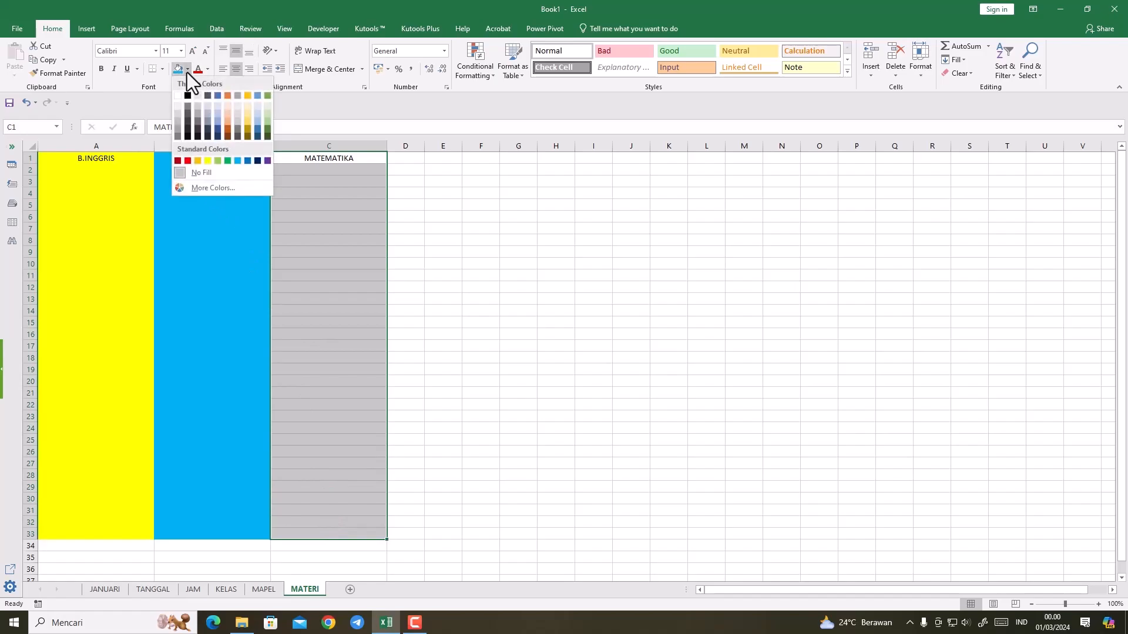
click(191, 160)
click(178, 261)
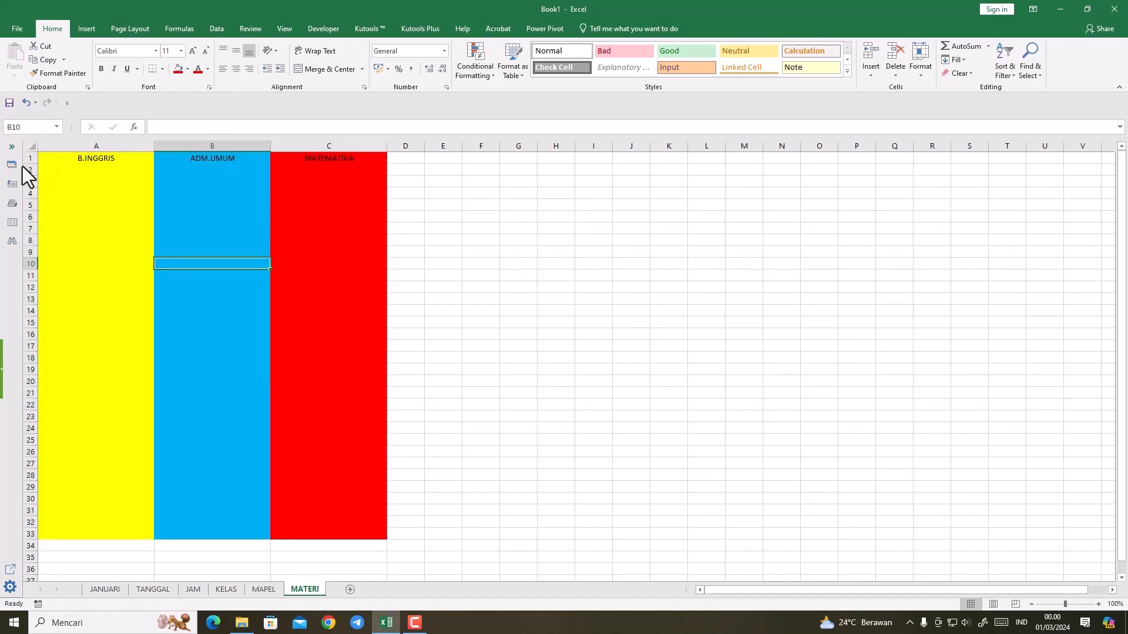
Step: Make row 1 of the MATERI sheet slightly taller, center its headings vertically and make A1:C1 bold
drag(30, 164, 332, 161)
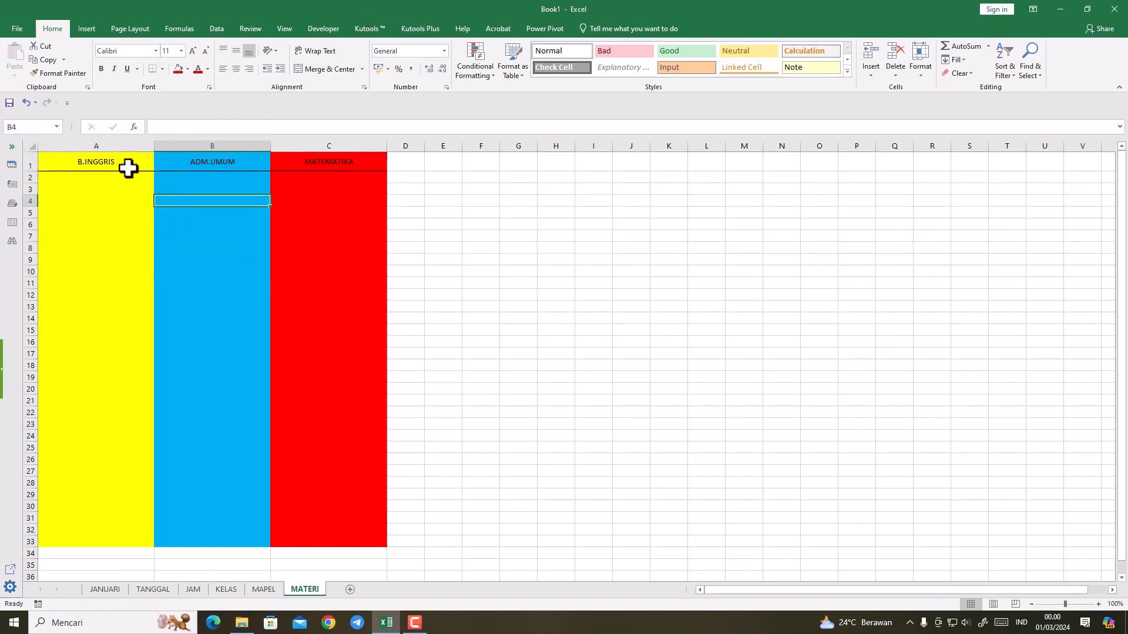
drag(86, 164, 305, 161)
click(105, 71)
click(193, 51)
click(214, 259)
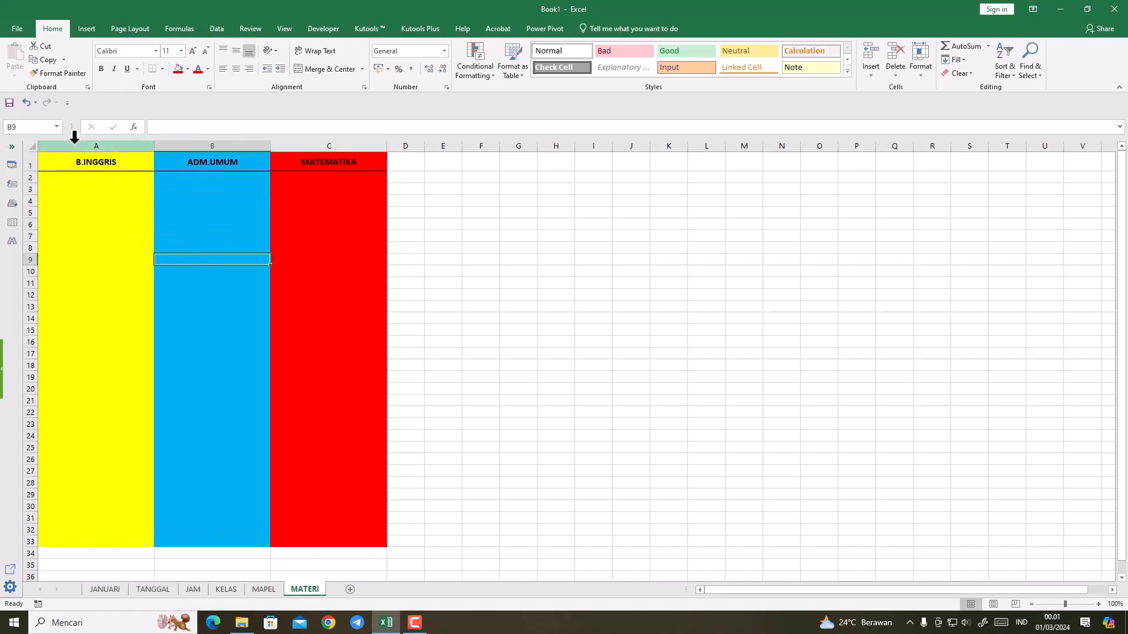
Step: Widen columns A to C of the MATERI sheet together again to a larger, equal width
drag(75, 145, 310, 145)
drag(386, 148, 501, 147)
click(438, 248)
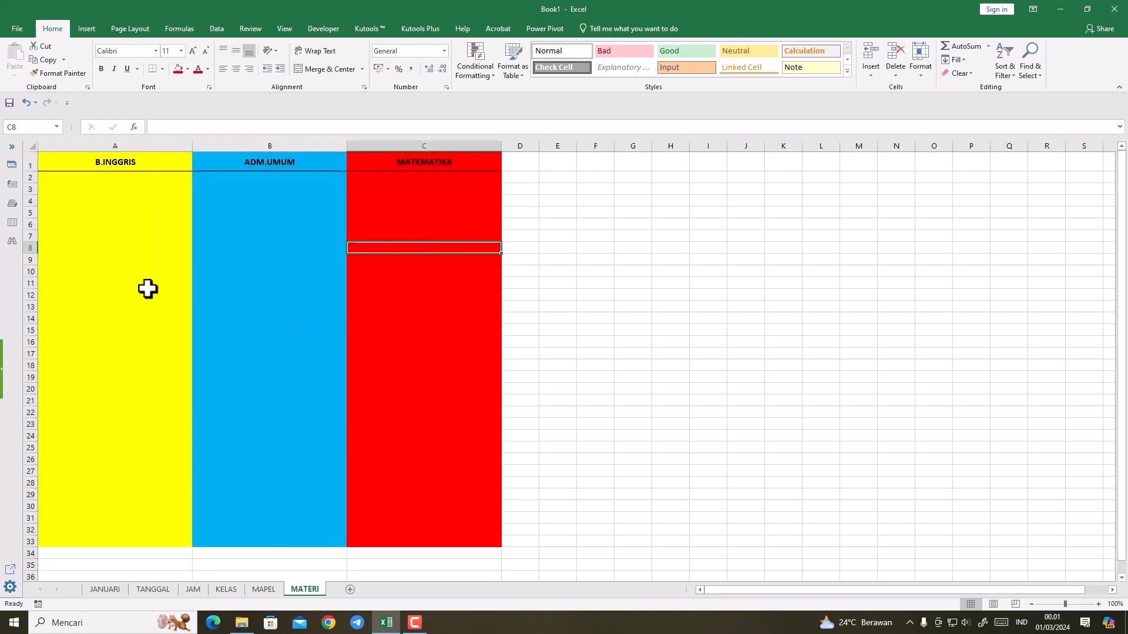
Step: Enter the placeholder materials gfdgfdgfdgdf, fdgfdgfdg, fdgfdgdf, fgfdgd, fdgfdgfdg and fdgfdg in A2:A7 under B.INGGRIS
click(71, 179)
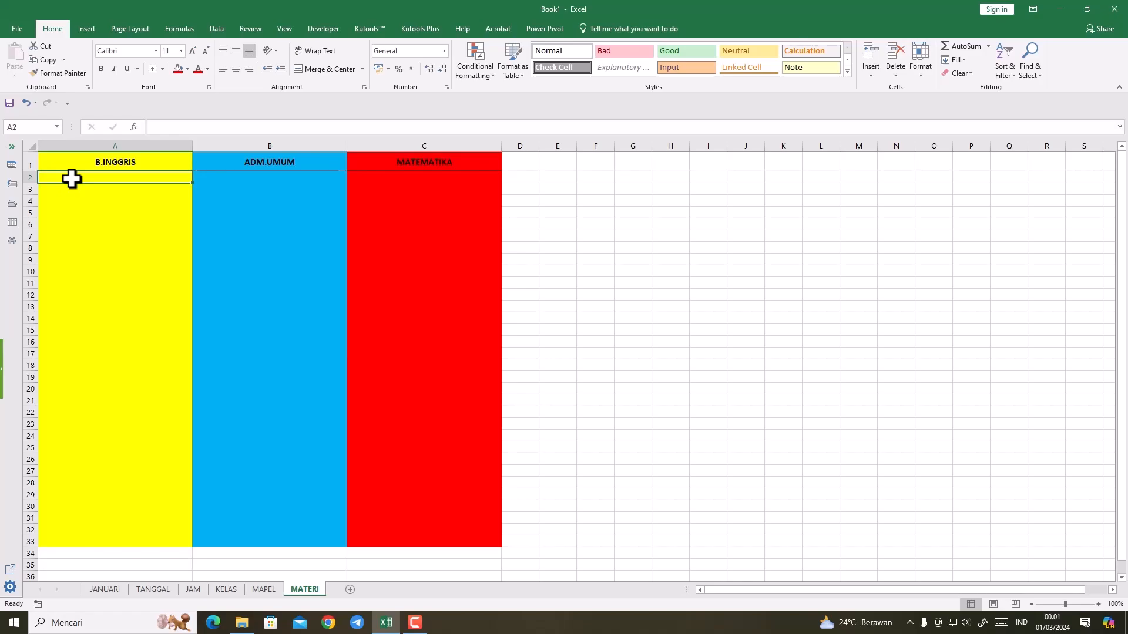
text(gfdgfdgfdgdf)
key(Return)
text(fdgfdgfdg)
key(Return)
text(fdgfdgdf)
key(Return)
text(fgfdgd)
key(Return)
text(fdgfdgfdg)
key(Return)
text(fdgfdg)
Step: Enter the placeholder materials fdgfdgfd, fgfdgfdg, fgfdgd, fdgfdgfd, fdgfdgfd and fdgfdgfd in B2:B7 under ADM.UMUM
click(260, 179)
text(fdgfdgfd)
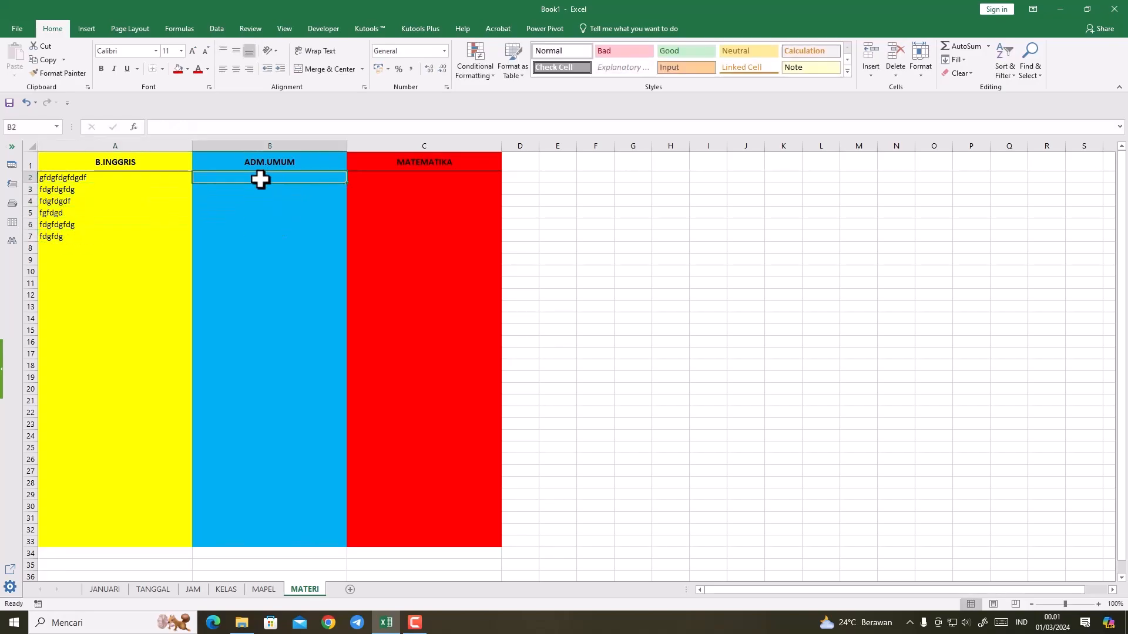
key(Return)
text(fgfdgfdg)
key(Return)
text(fgfdgd)
key(Return)
text(fdgfdgfd)
key(Return)
text(fdgfdgfd)
key(Return)
text(fdgfdg)
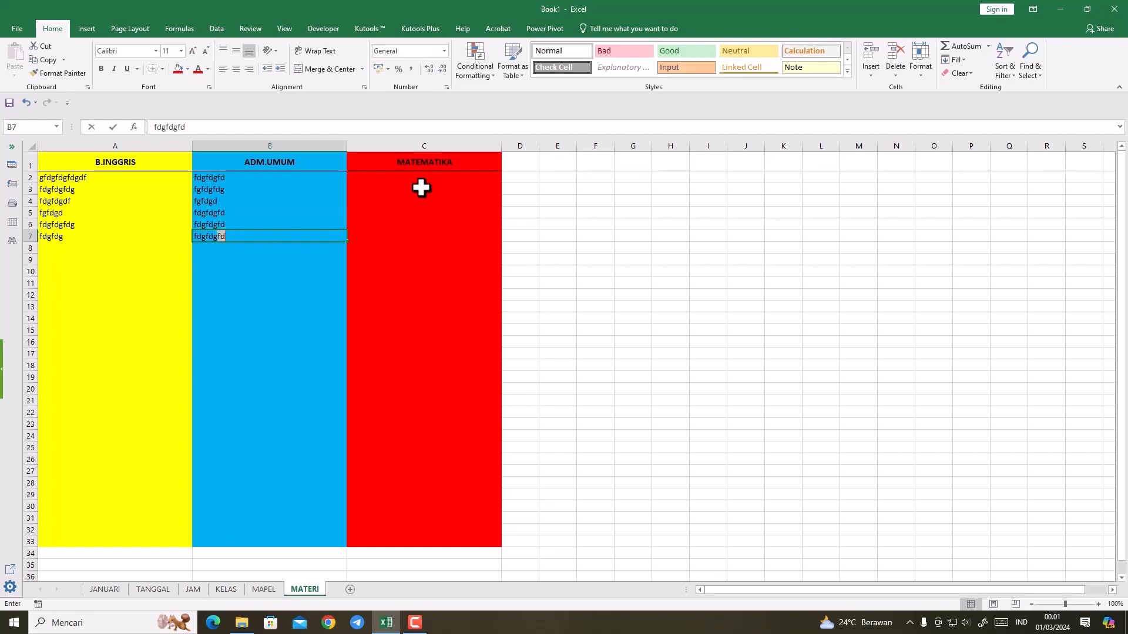
Step: Enter the placeholder material fdgfdgdf in each of the cells C2:C7 under MATEMATIKA
click(390, 176)
text(fdgfdgdf)
key(Return)
text(fdgfdgdf)
key(Return)
text(fdgfdg)
key(Return)
text(fdgfdg)
key(Return)
text(fdgfdg)
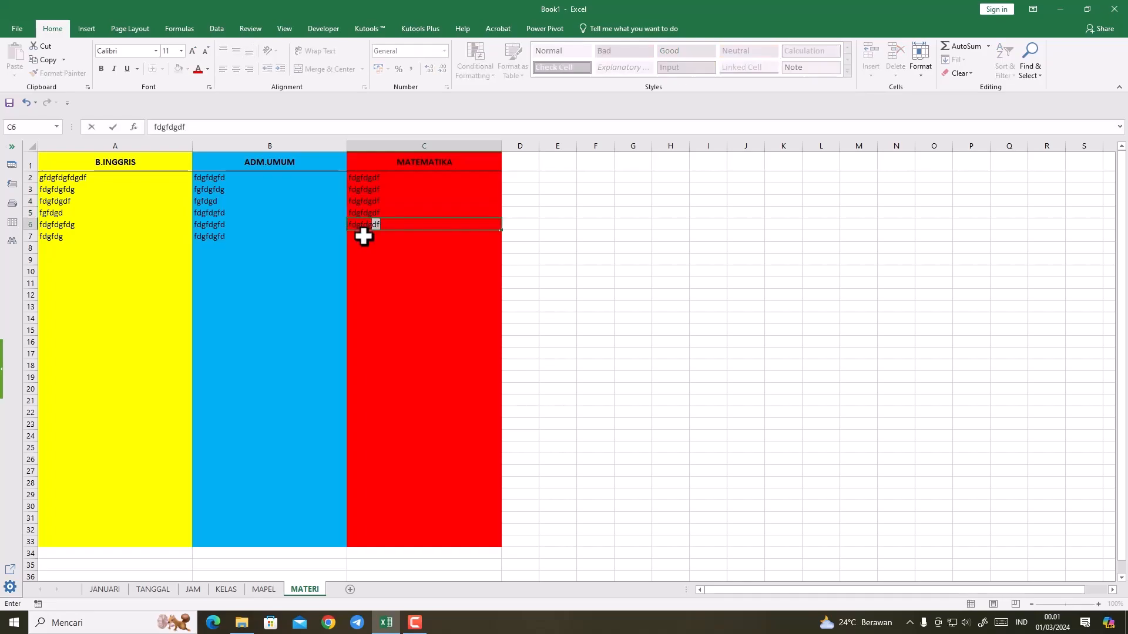
key(Return)
text(fdgfdg)
click(269, 251)
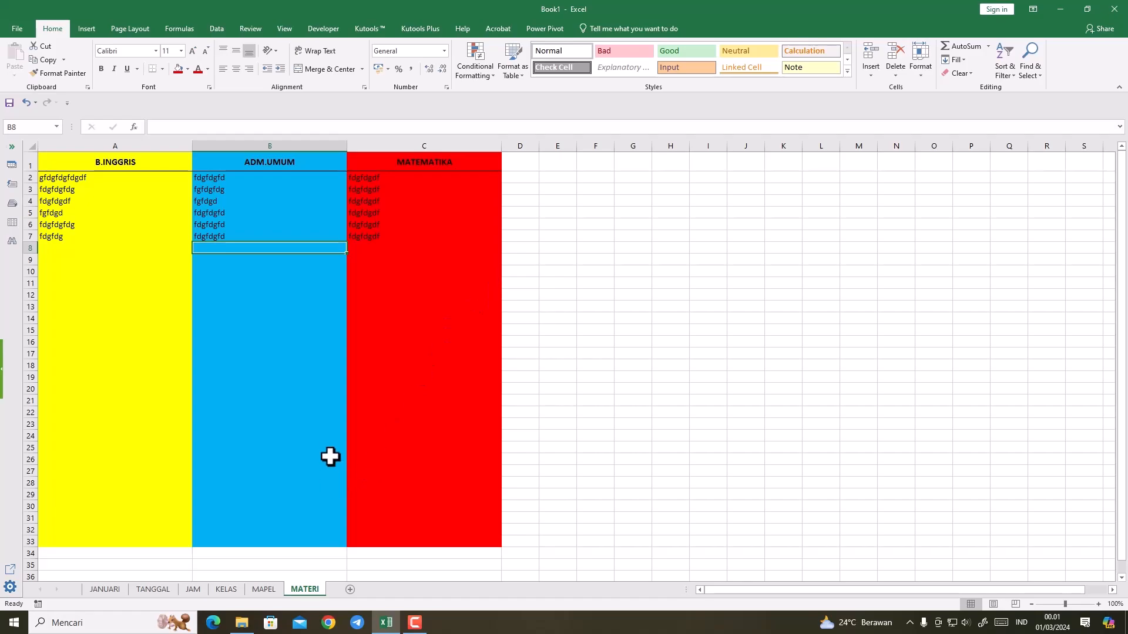
Step: Switch to the JANUARI sheet with the activity table
click(103, 589)
scroll(324, 422, down, 2)
scroll(324, 422, up, 2)
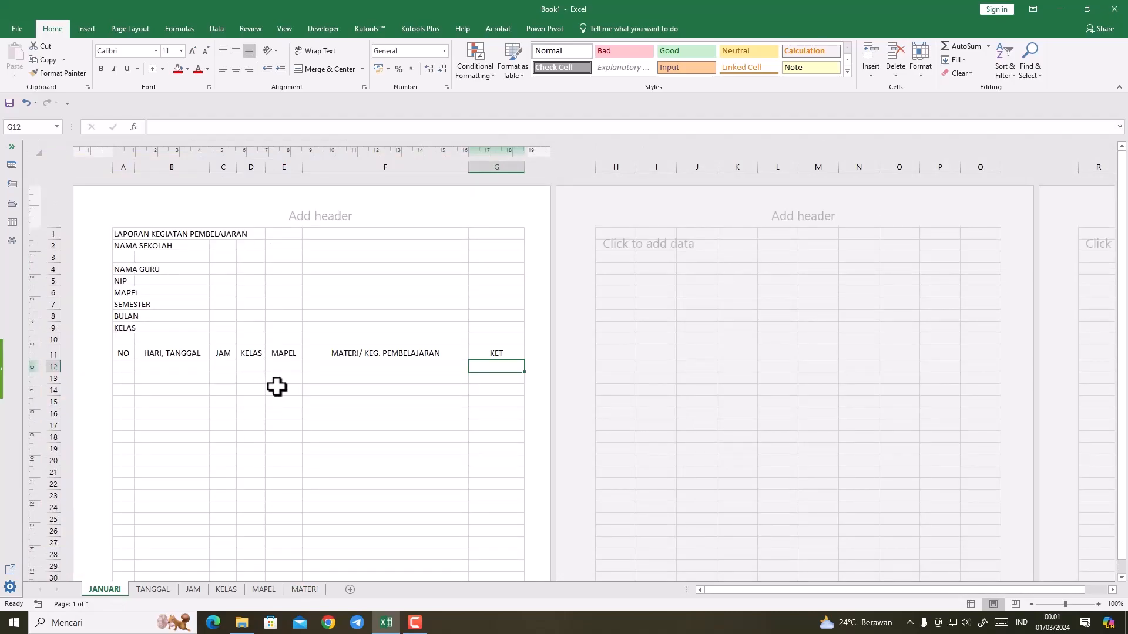
drag(121, 369, 122, 425)
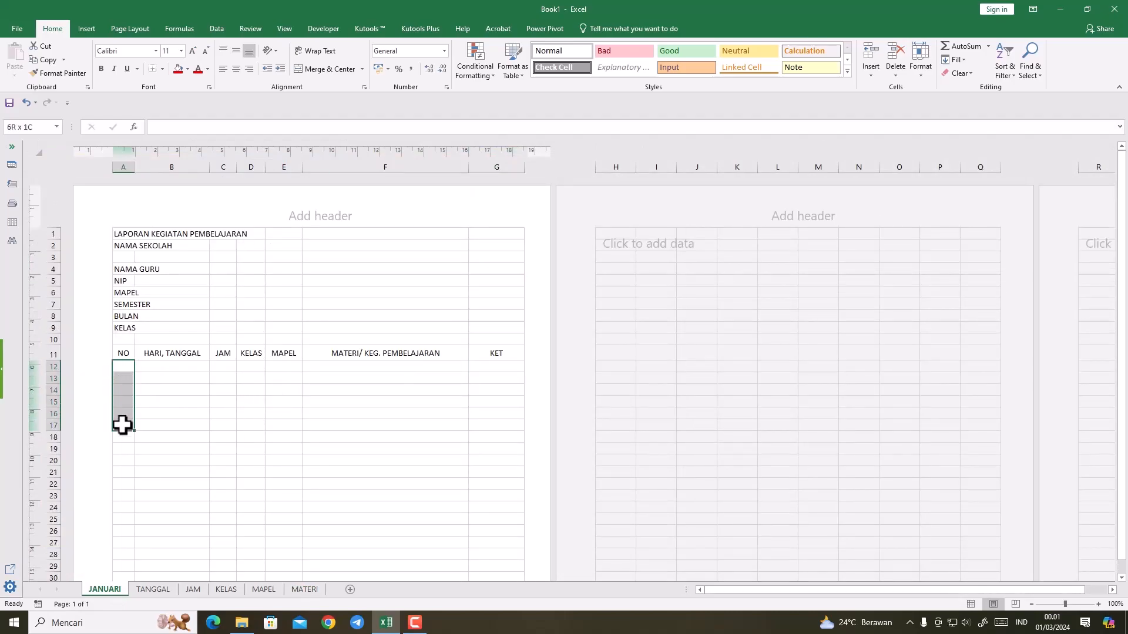
click(165, 423)
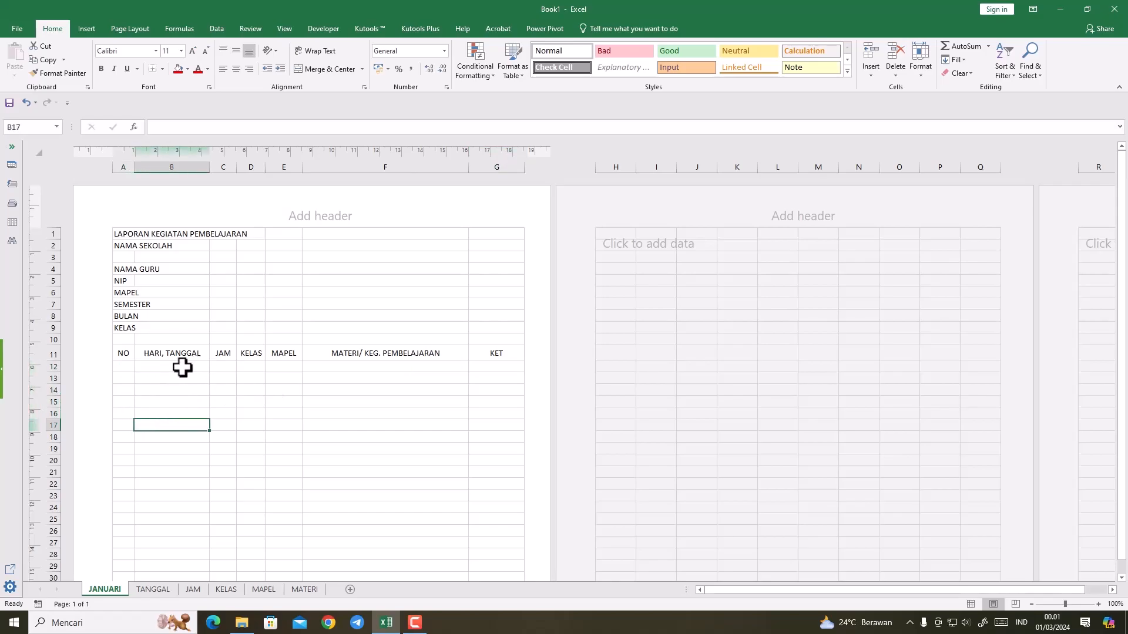
drag(176, 367, 161, 230)
scroll(167, 328, up, 10)
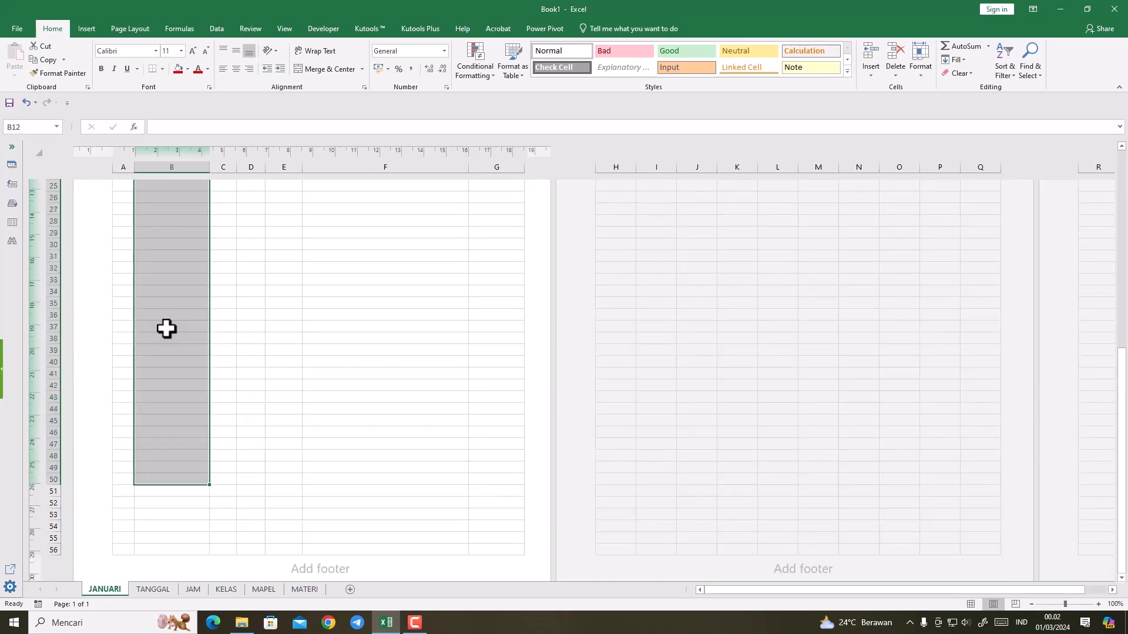
click(324, 327)
scroll(252, 339, up, 6)
Step: Add a list data validation to B12:B42 of the HARI, TANGGAL column with =TANGGAL!$A$1:$A$31 as its source
drag(161, 369, 167, 305)
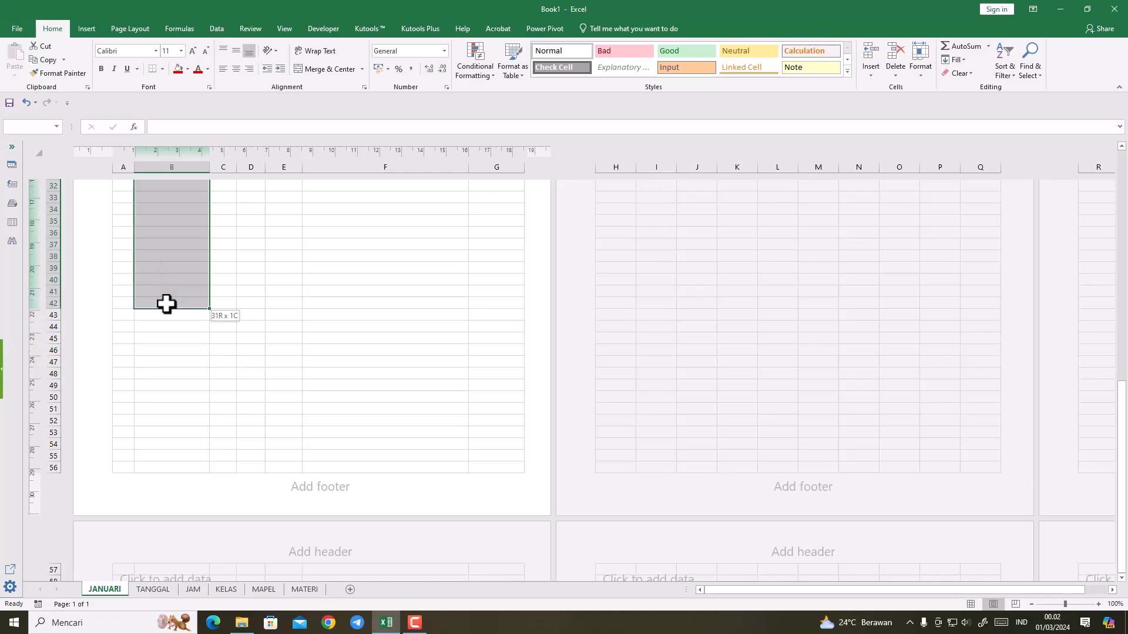
scroll(216, 415, up, 6)
scroll(217, 416, up, 2)
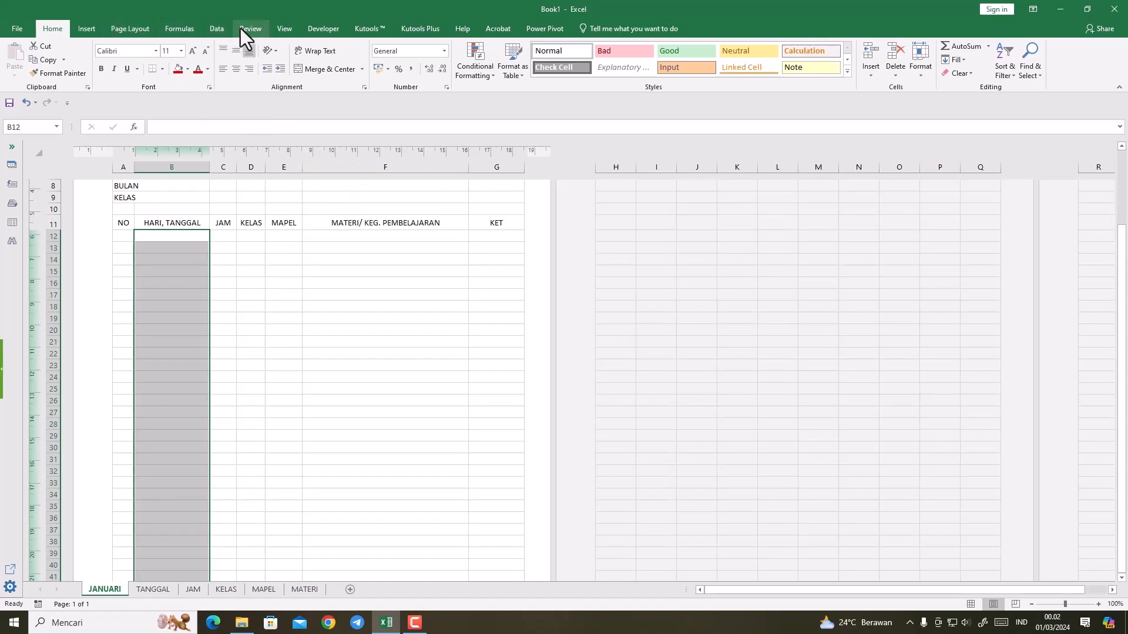
click(221, 29)
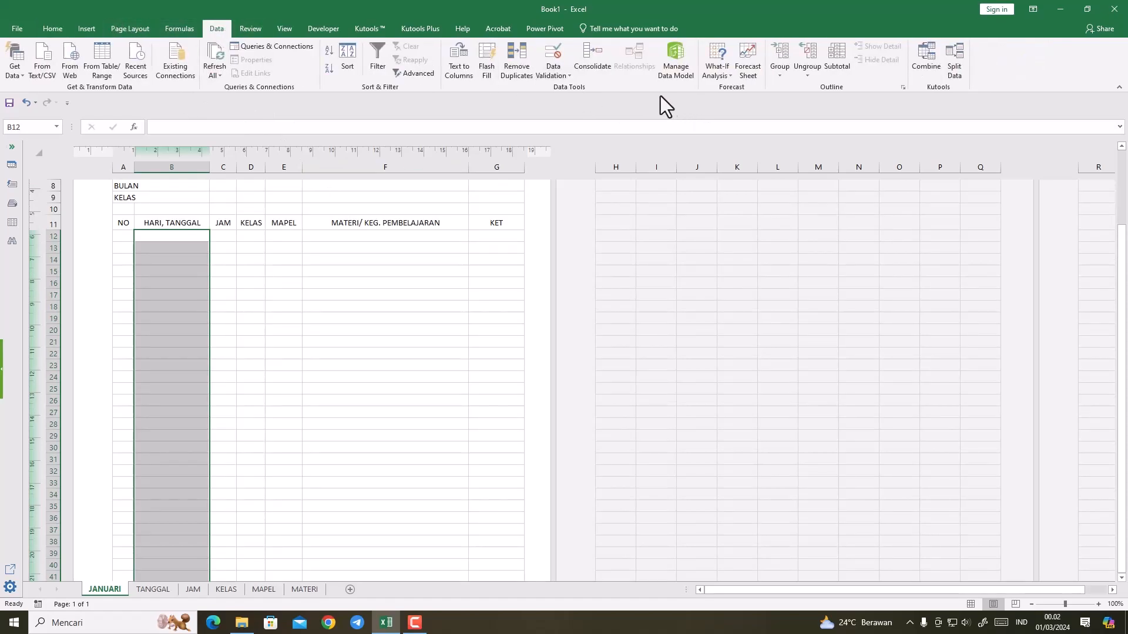
click(555, 75)
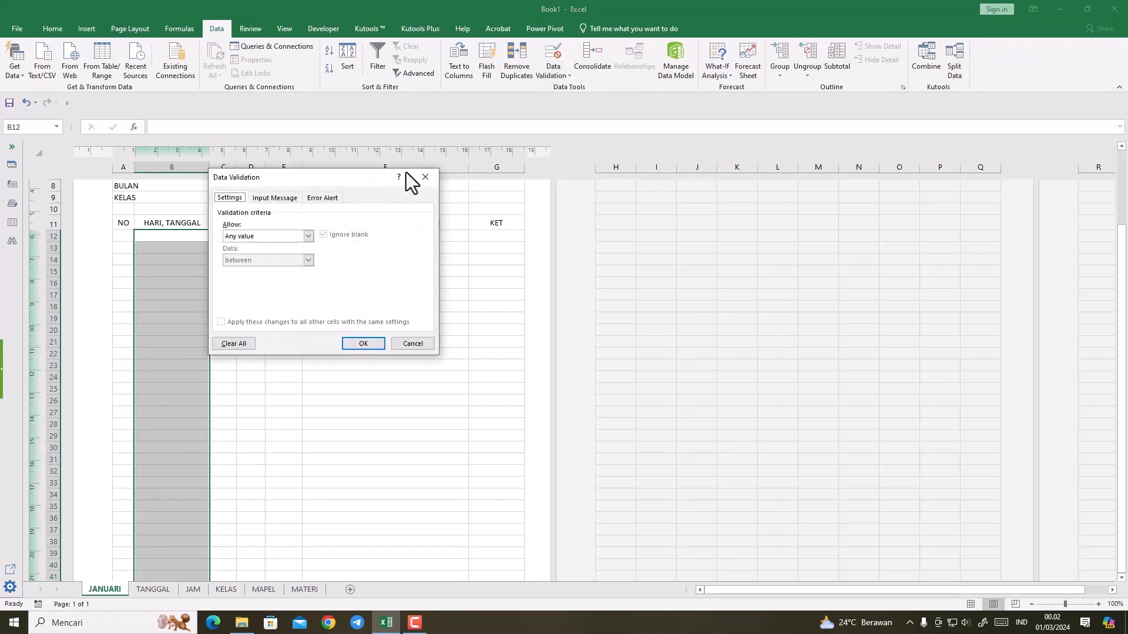
click(308, 236)
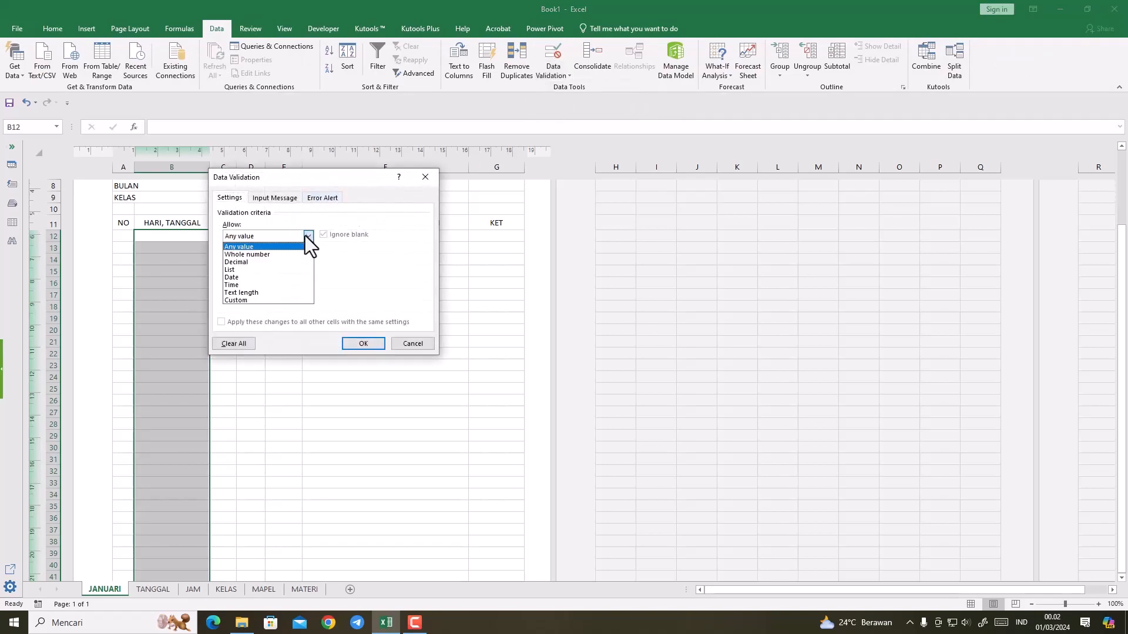
click(228, 270)
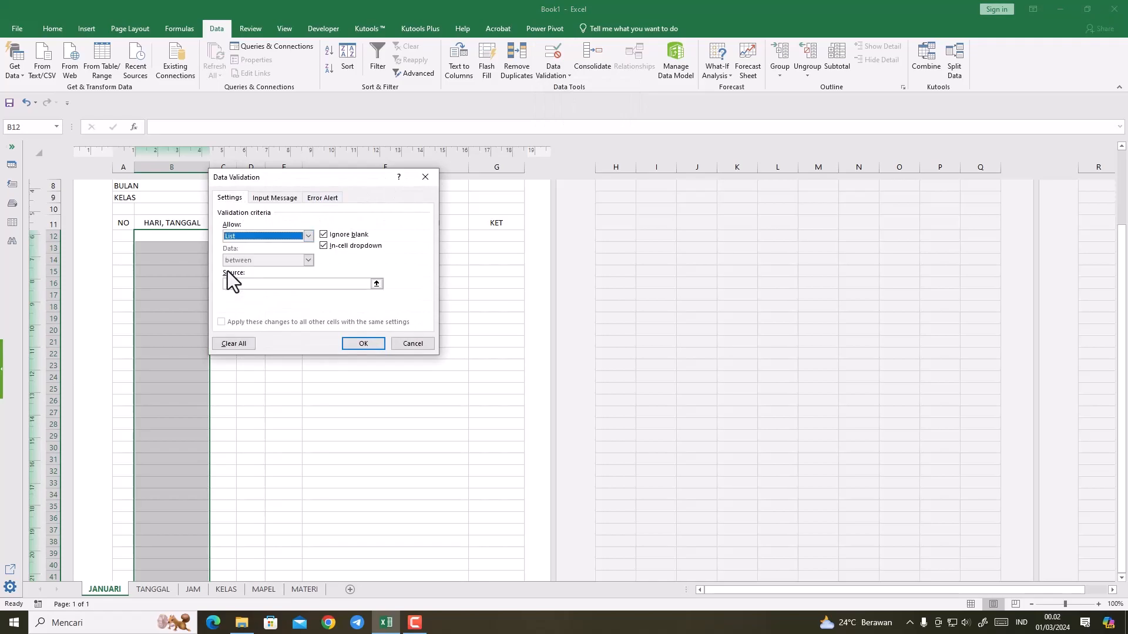
click(379, 285)
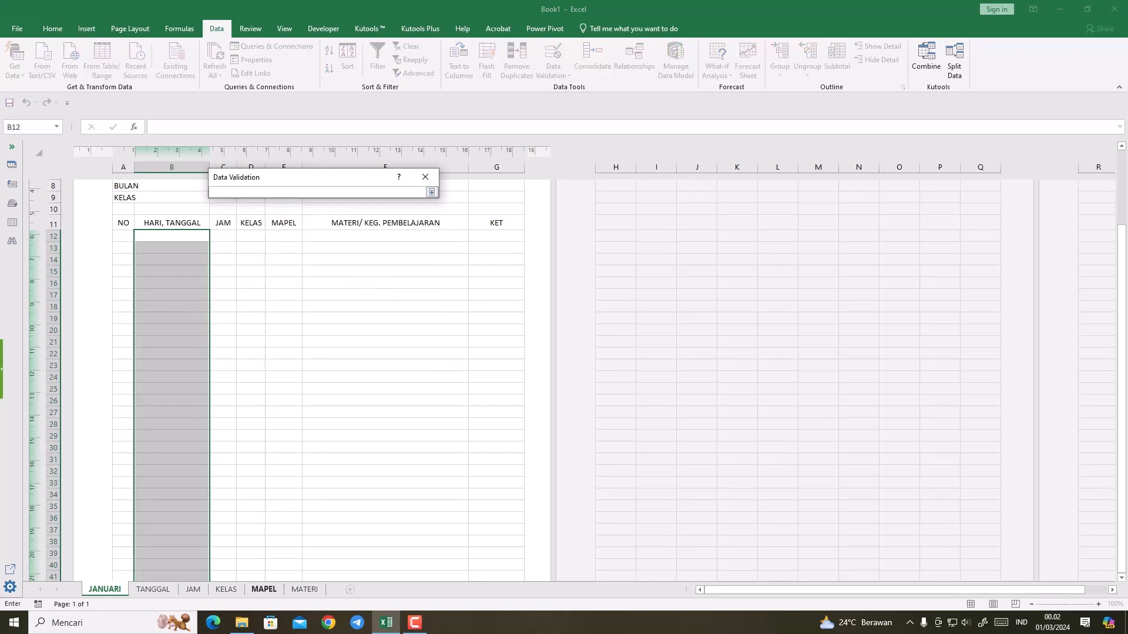
click(151, 590)
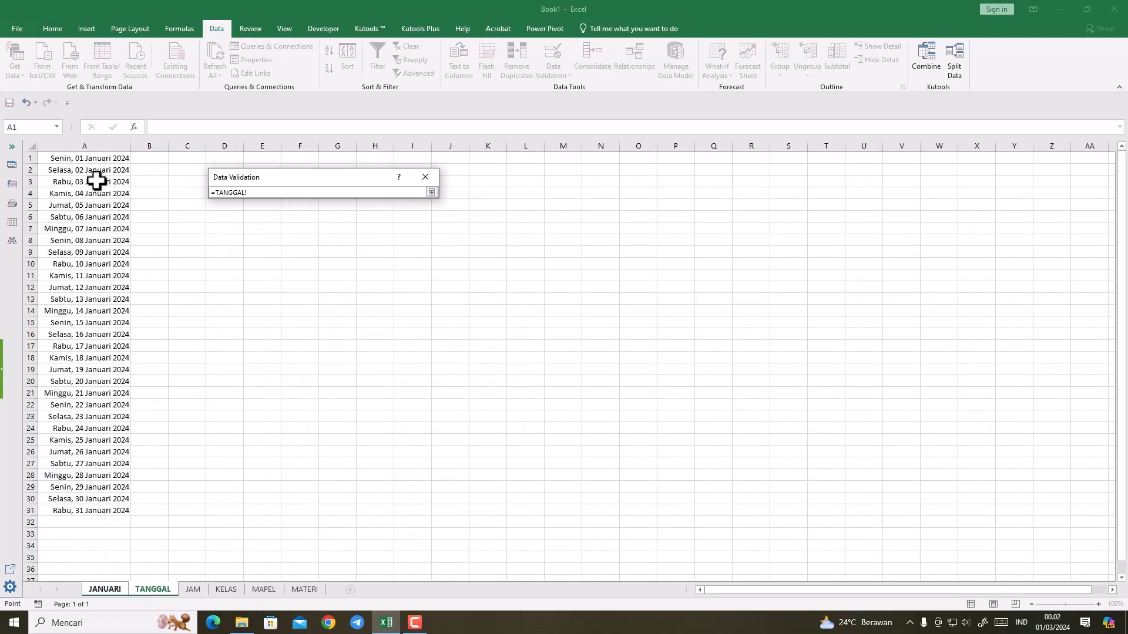
drag(91, 158, 89, 511)
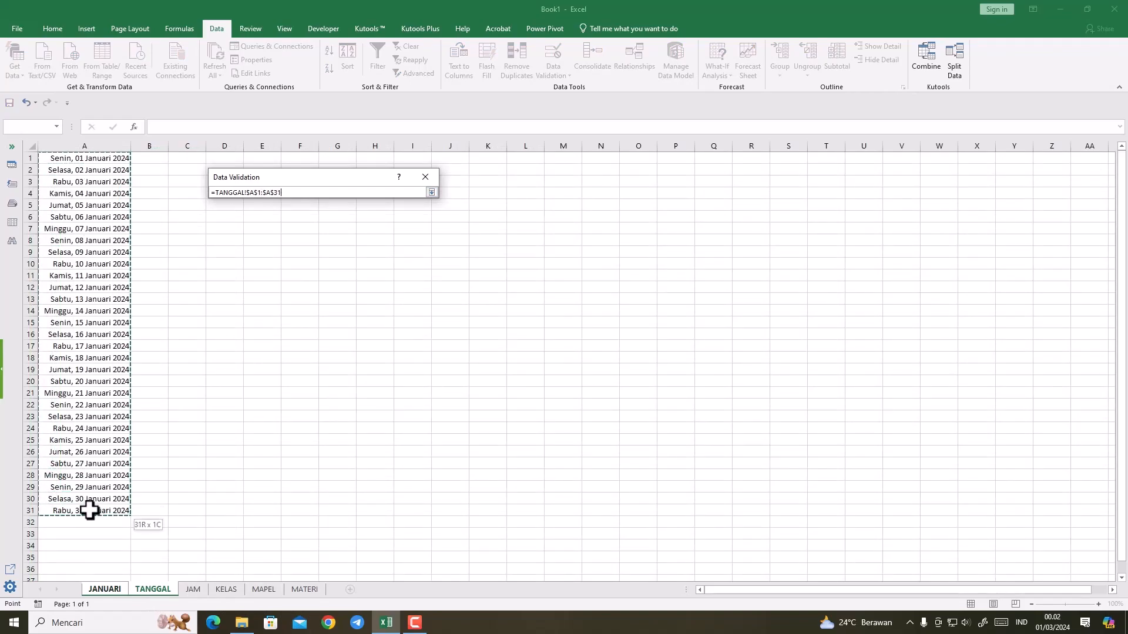
click(431, 194)
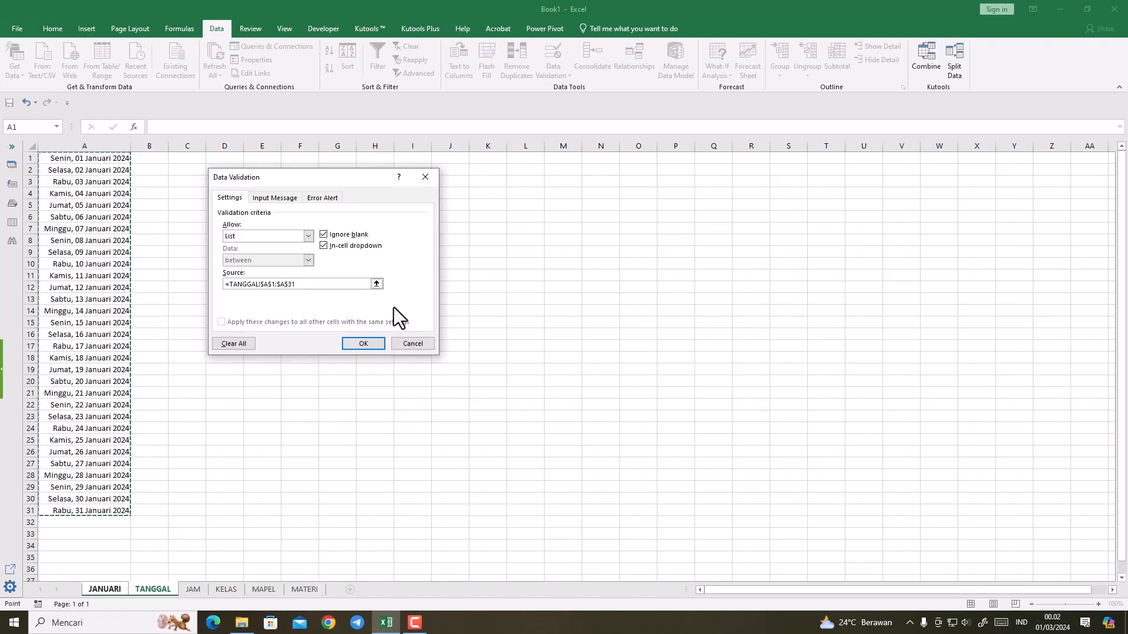
click(360, 343)
Step: Test the date list by choosing Senin, 01 Januari 2024 in B12
click(222, 332)
click(173, 274)
click(179, 236)
click(214, 237)
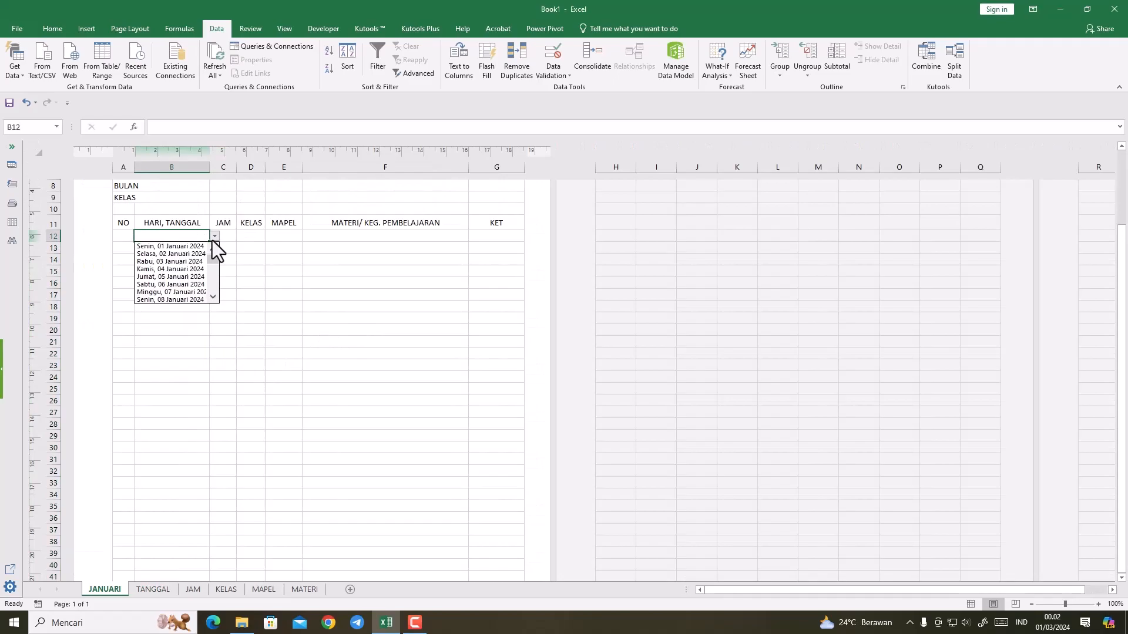
mouse_move(211, 256)
mouse_down()
mouse_move(210, 274)
mouse_move(210, 249)
mouse_up()
click(191, 246)
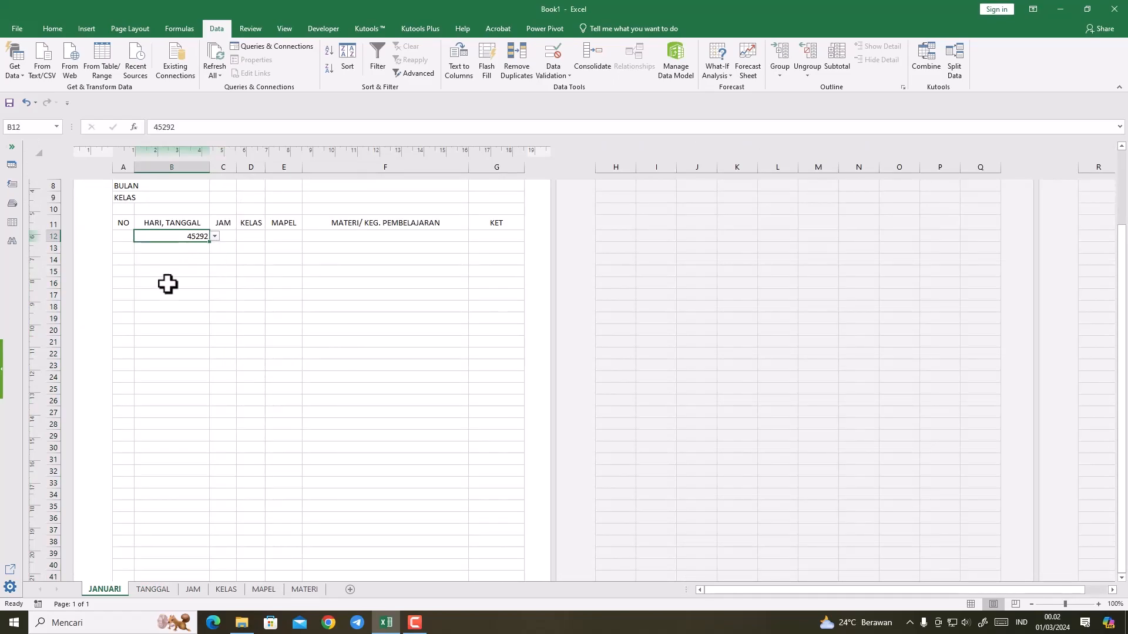
click(167, 285)
click(178, 236)
drag(182, 236, 184, 330)
scroll(184, 330, up, 15)
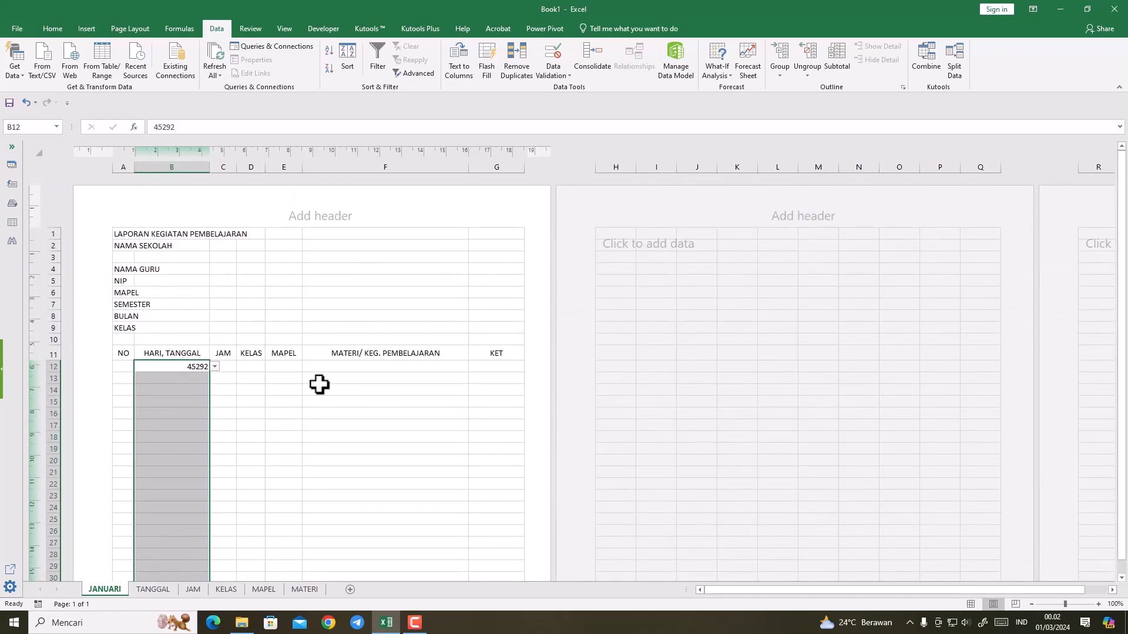
click(223, 414)
drag(202, 367, 184, 557)
click(183, 556)
scroll(183, 557, down, 1)
click(183, 537)
scroll(194, 557, down, 1)
click(183, 539)
click(189, 523)
click(191, 514)
Step: Fill the empty cell B42 upward over B12:B42 and apply the Long Date number format to that range
click(192, 526)
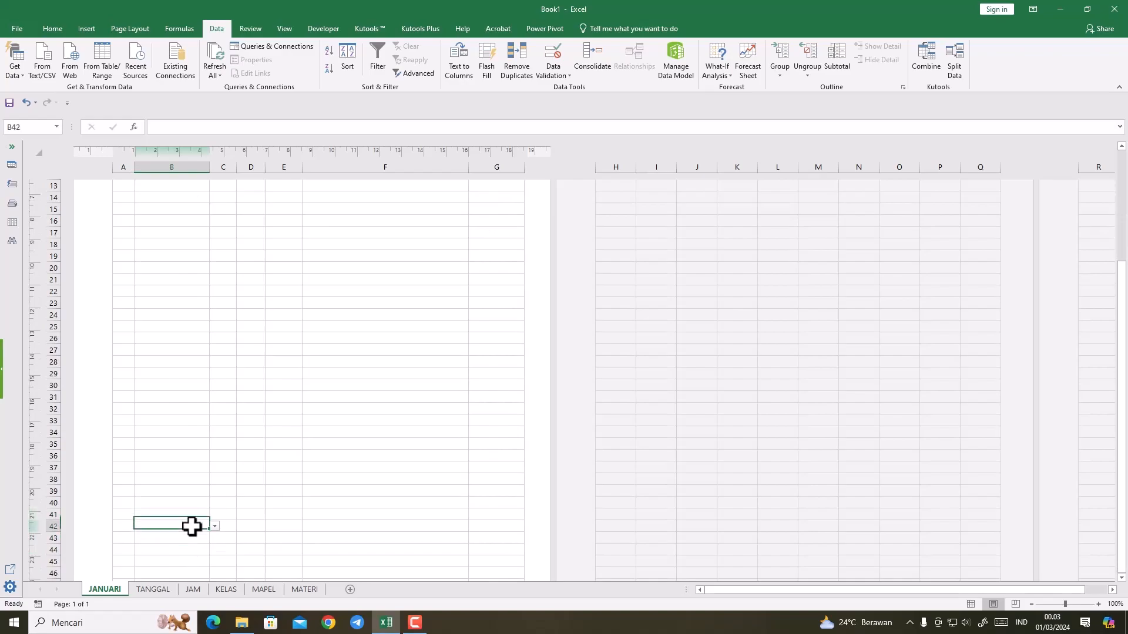
drag(211, 533, 189, 223)
click(51, 29)
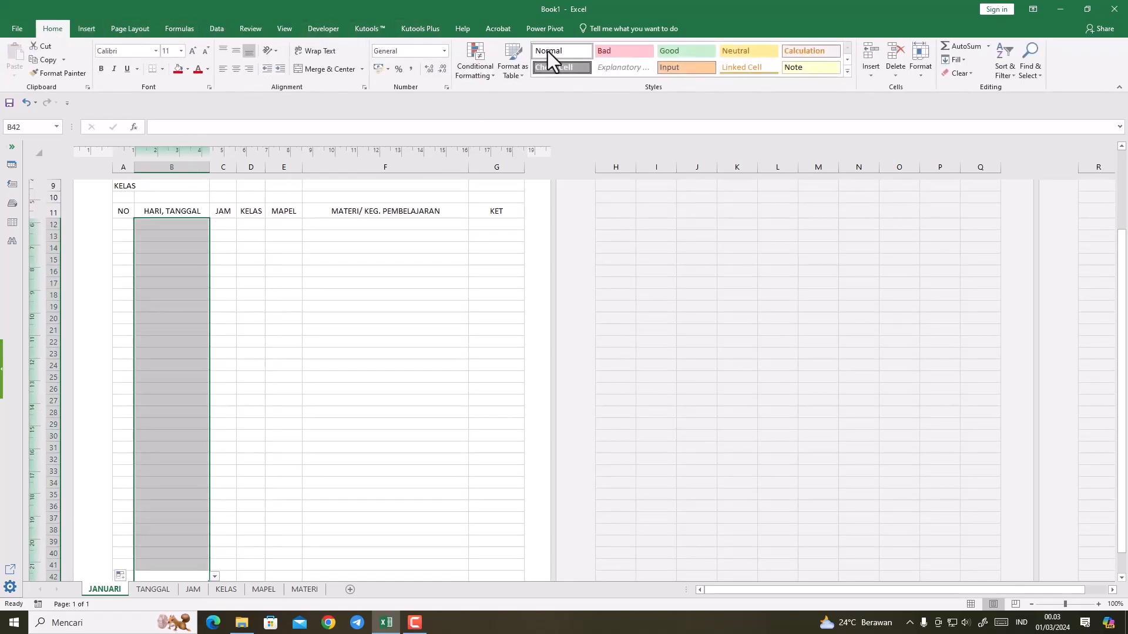
click(445, 51)
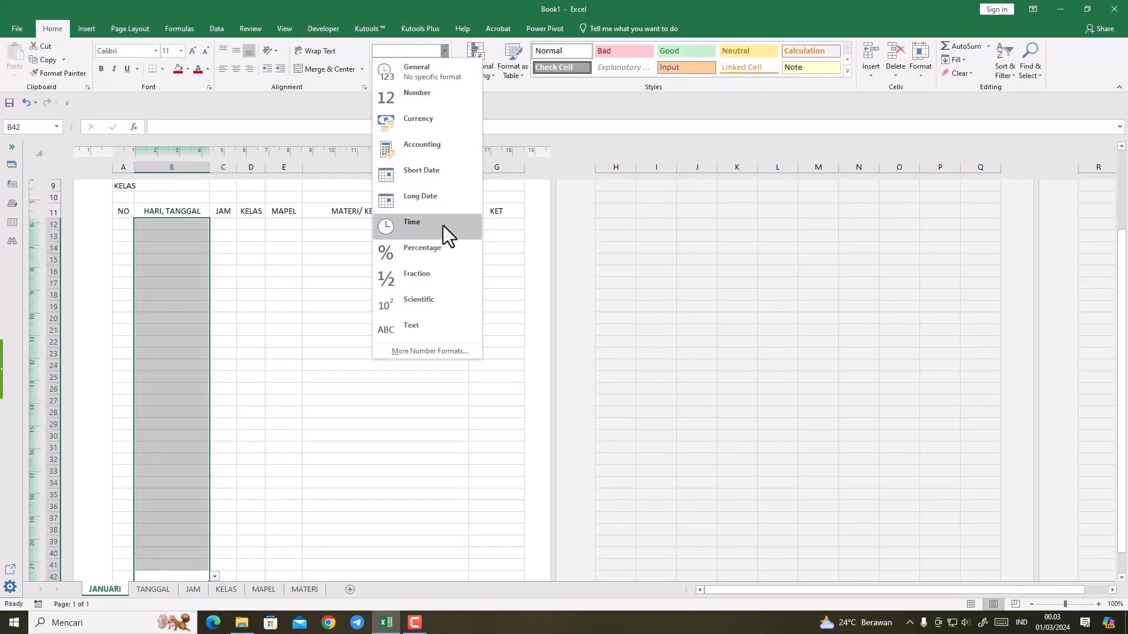
click(432, 200)
click(372, 271)
scroll(367, 332, up, 7)
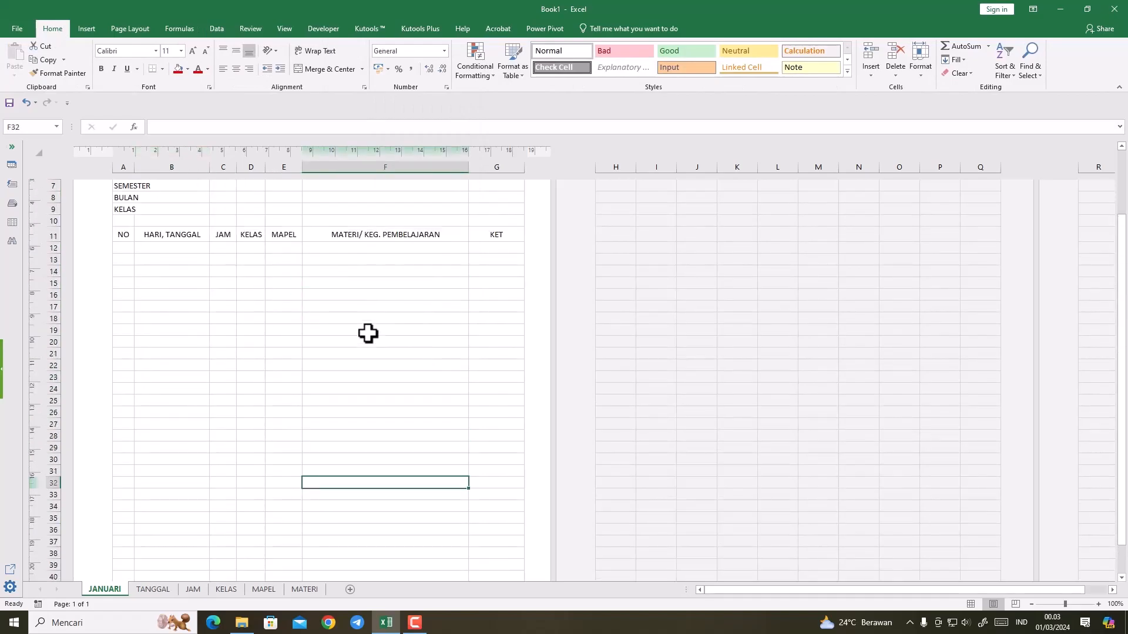
Step: Choose Senin, 01 Januari 2024 from the date list in B12
click(179, 283)
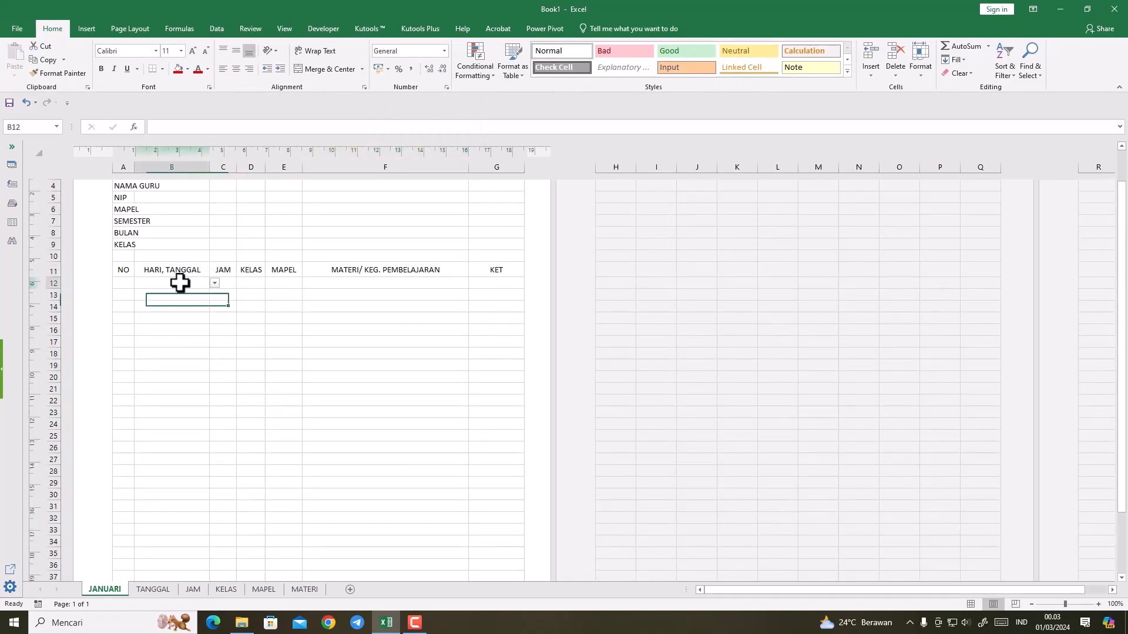
click(214, 284)
click(192, 292)
key(Down)
key(Down)
key(Down)
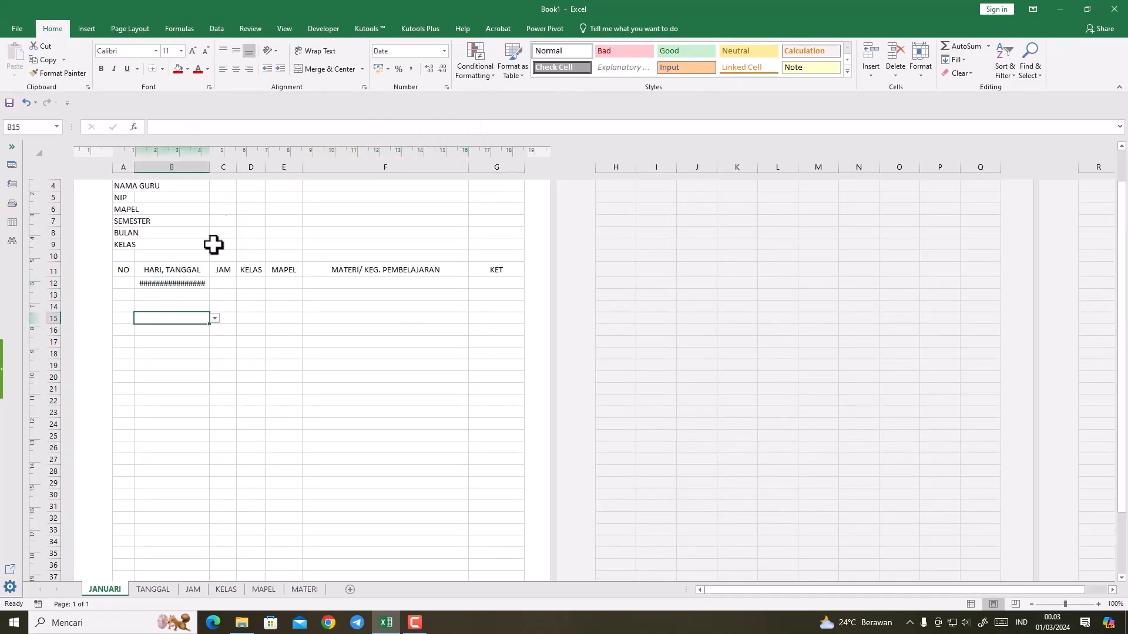
Step: Widen the HARI, TANGGAL column to fit the full date and narrow the MATERI/ KEG. PEMBELAJARAN column so the table stays on one page
drag(209, 167, 227, 171)
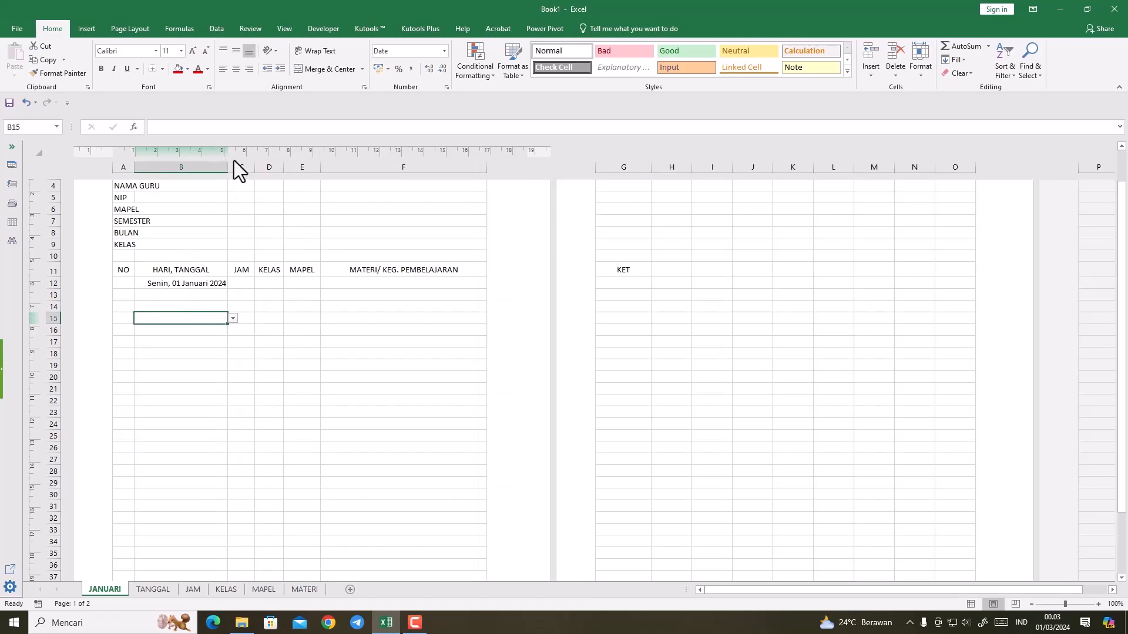
drag(488, 164, 471, 165)
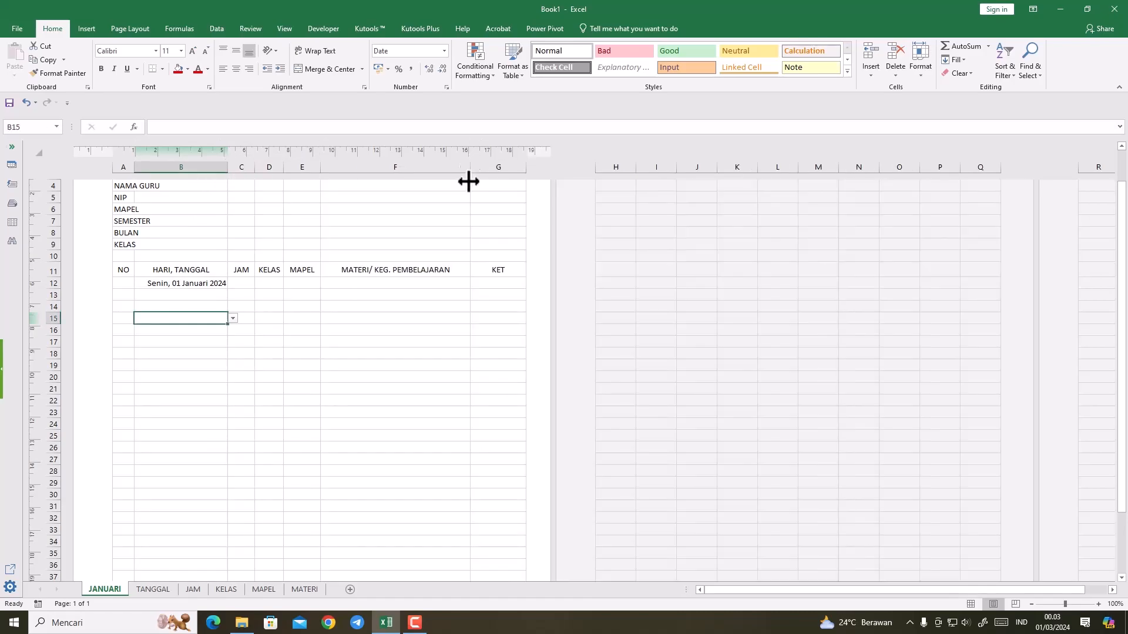
click(387, 343)
Step: Left-align the date in B12
click(159, 284)
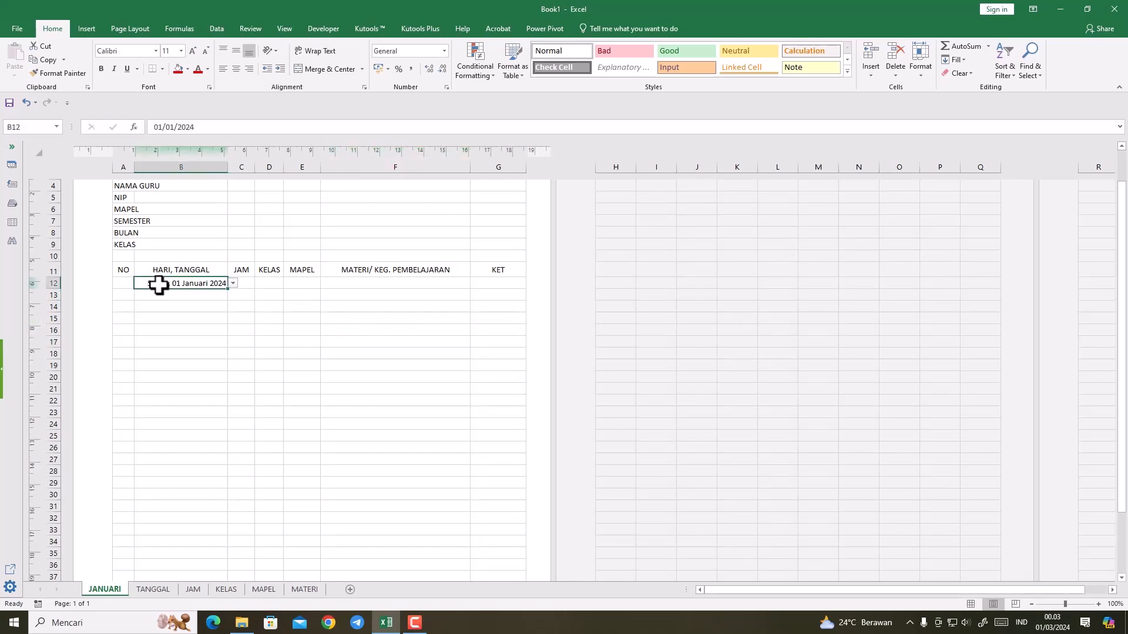
click(225, 340)
click(184, 285)
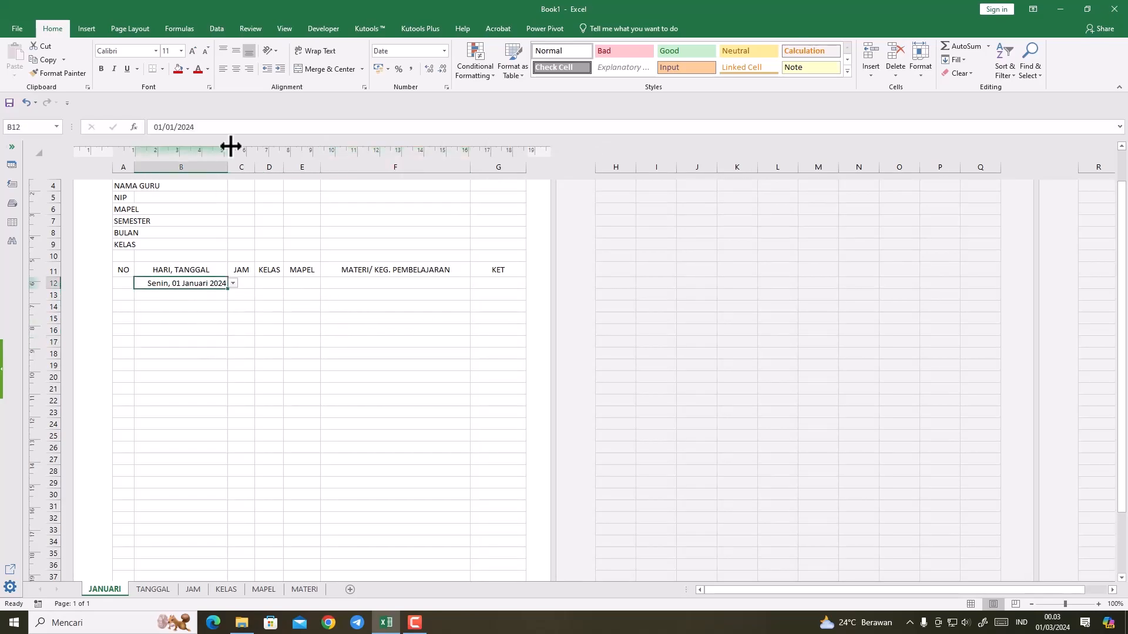
click(223, 69)
click(242, 285)
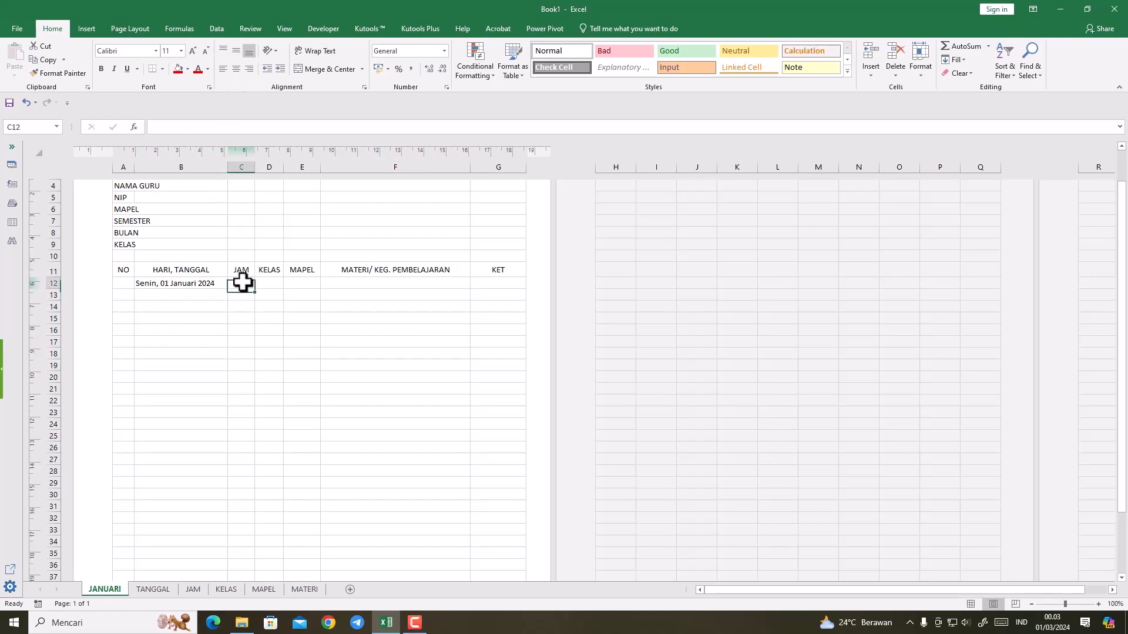
Step: Apply the Check Cell style to the activity table range A11:G41
drag(242, 283, 242, 544)
click(190, 400)
drag(126, 212, 495, 532)
scroll(415, 438, up, 3)
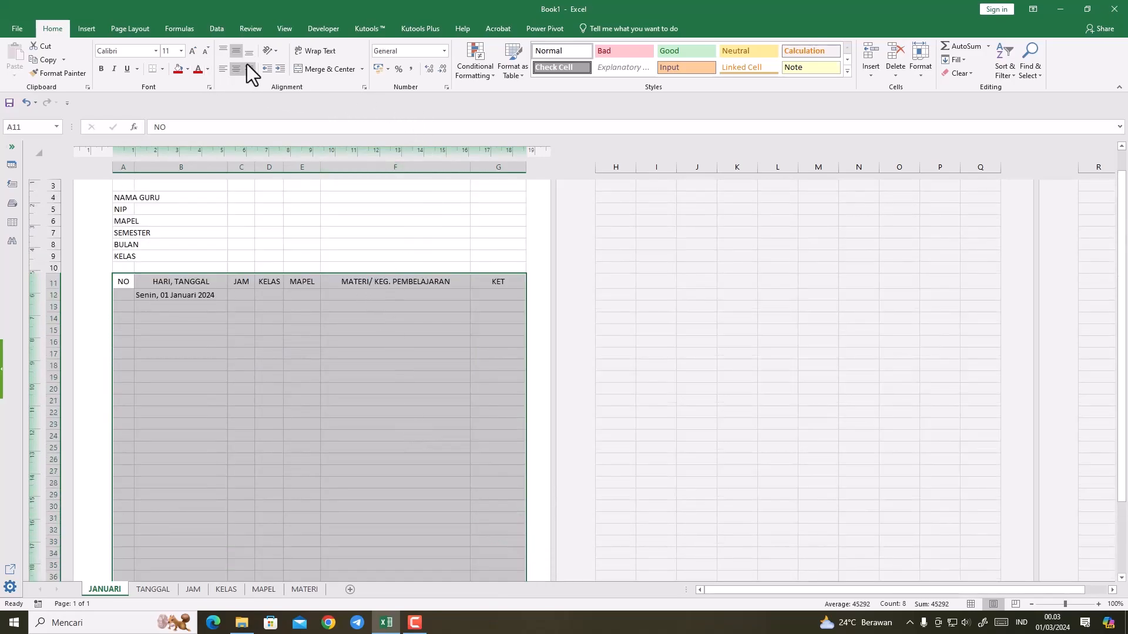
click(847, 71)
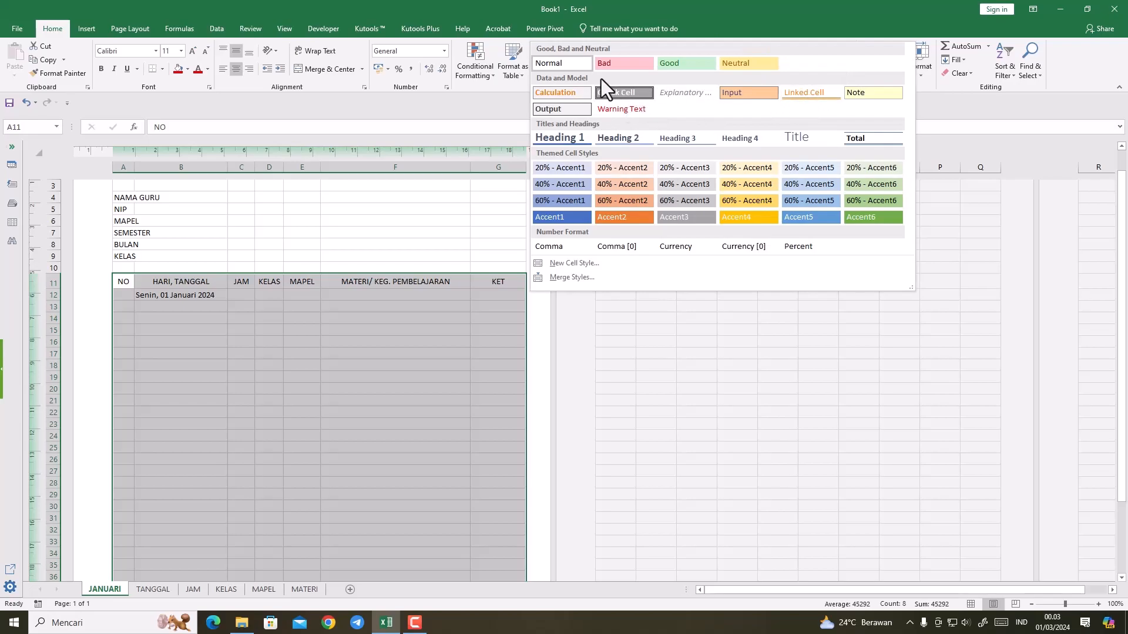
click(619, 93)
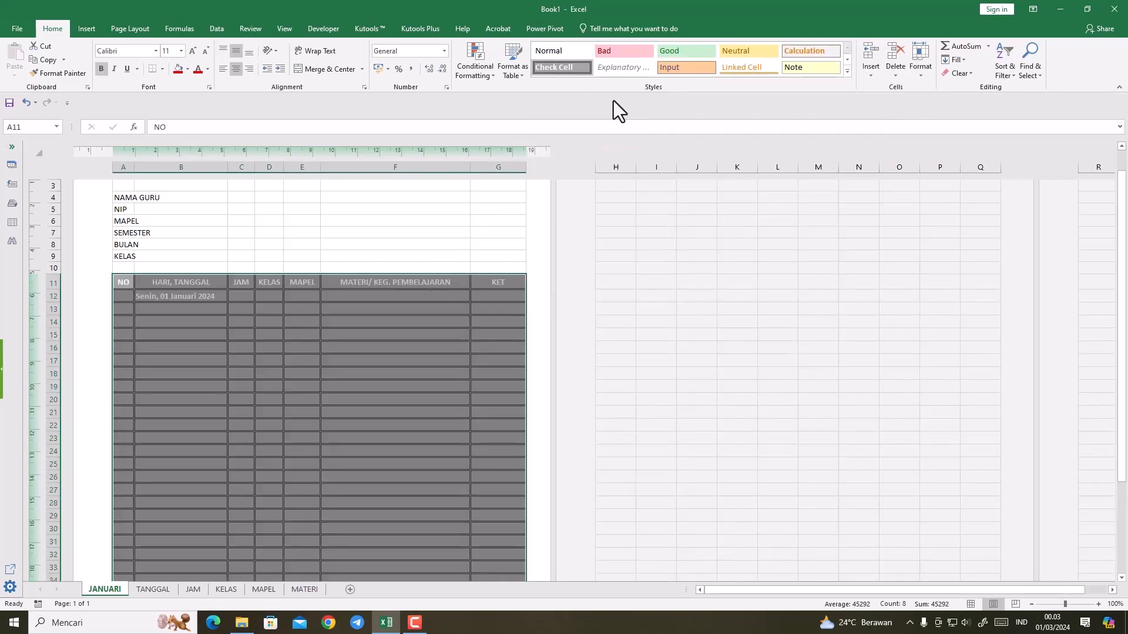
Step: Reset the activity table range A11:G41 to the Normal style and apply borders to all its cells
click(847, 71)
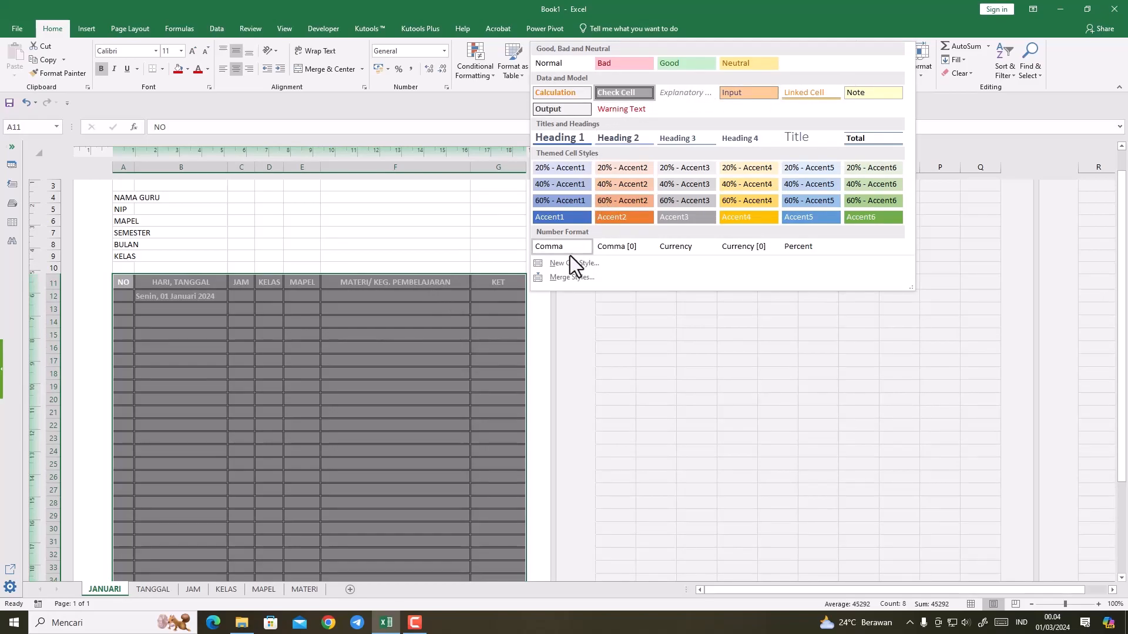
click(557, 66)
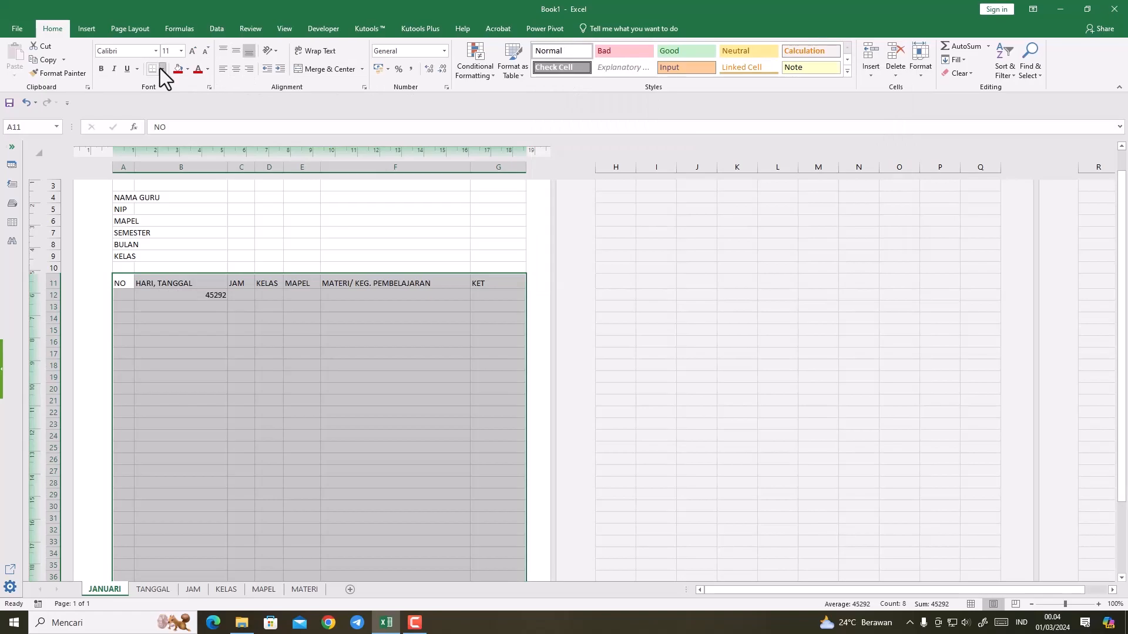
click(161, 68)
click(172, 185)
Step: Add an outside border around the table header row A11:G11 and center its headings horizontally
drag(122, 287, 514, 287)
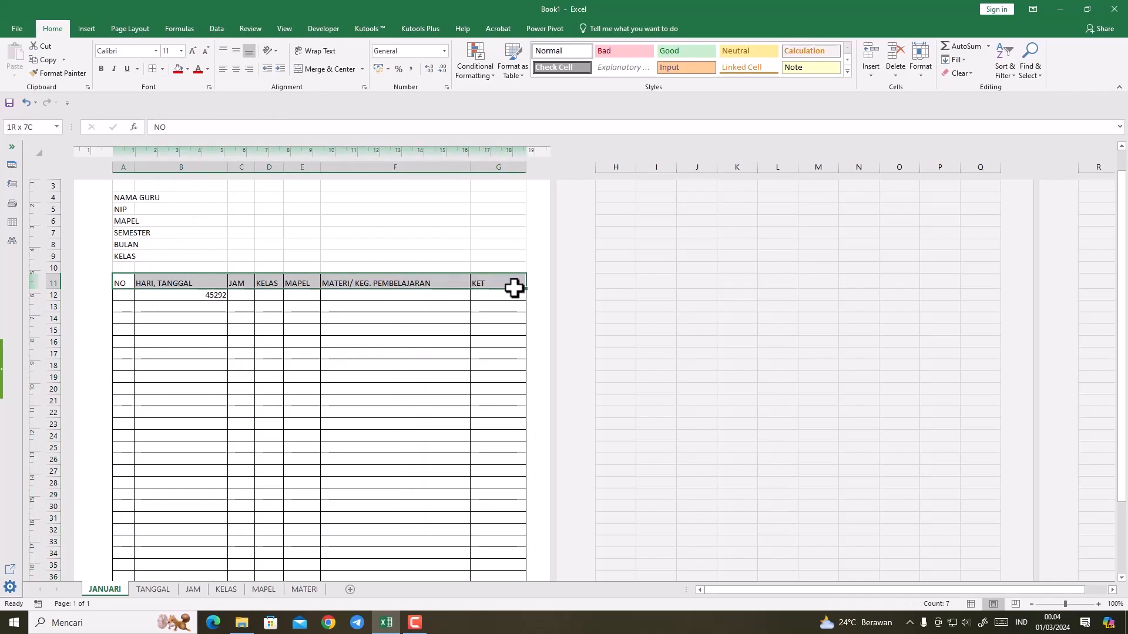
click(161, 71)
click(172, 197)
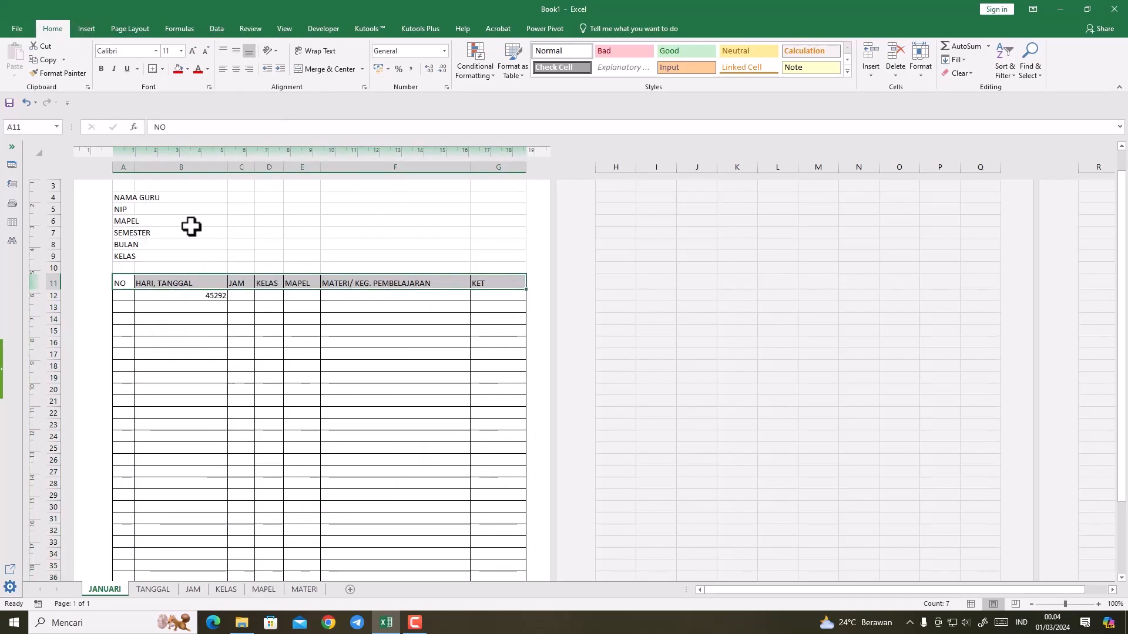
drag(123, 284, 513, 285)
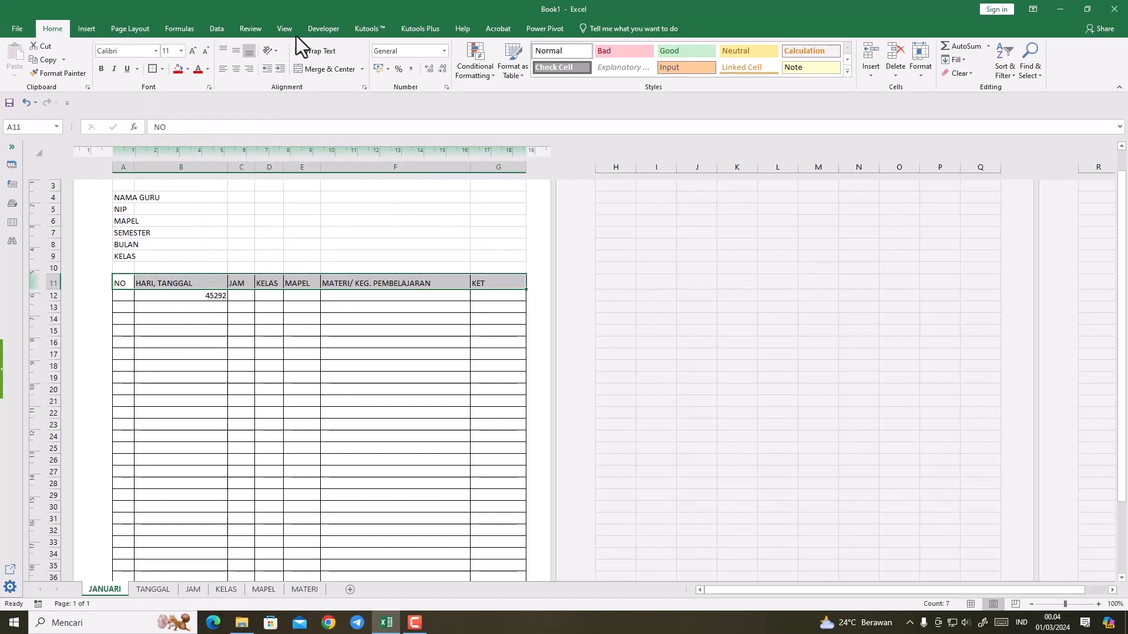
click(237, 68)
Step: Apply the Long Date number format to B12:B41 of the HARI, TANGGAL column
click(217, 293)
drag(189, 300, 170, 341)
scroll(170, 411, up, 9)
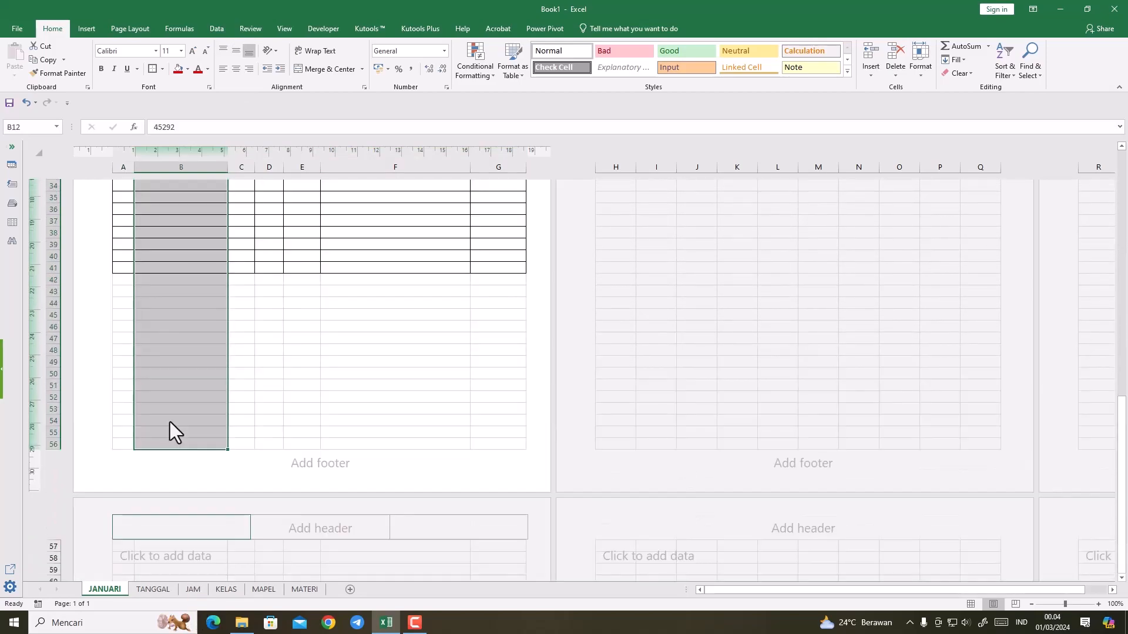
drag(187, 474, 196, 369)
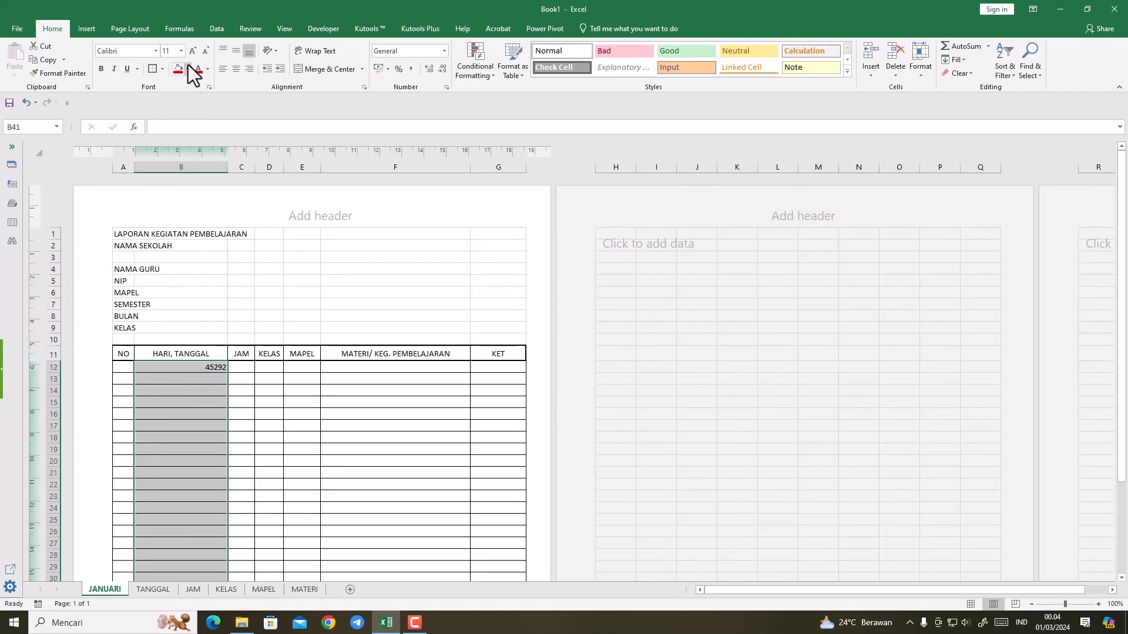
click(443, 56)
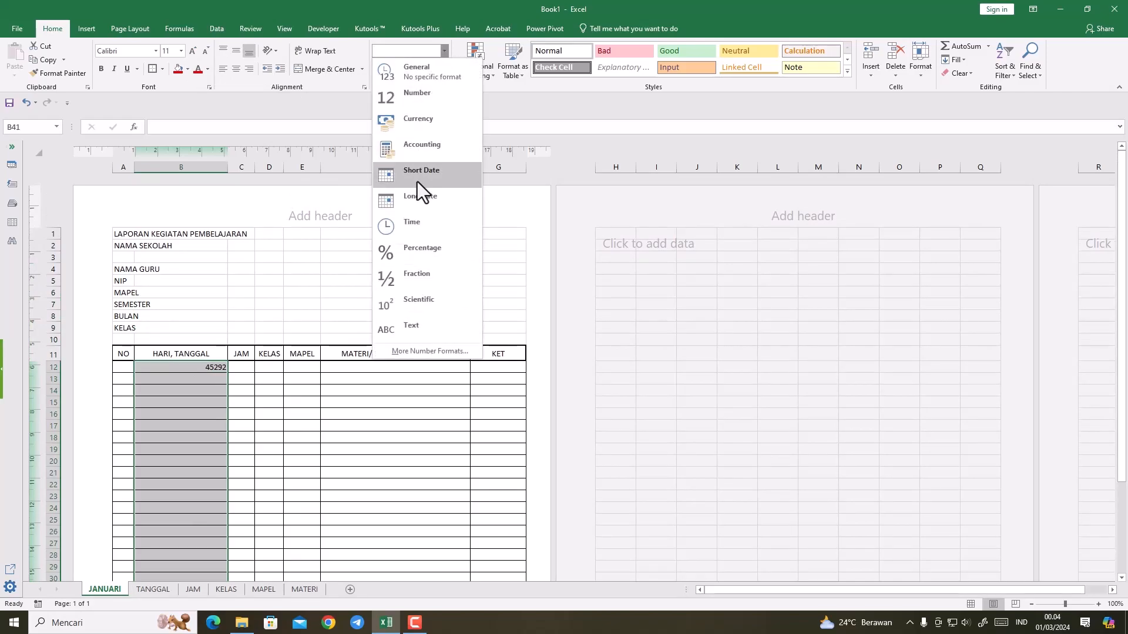
click(421, 196)
scroll(251, 324, up, 5)
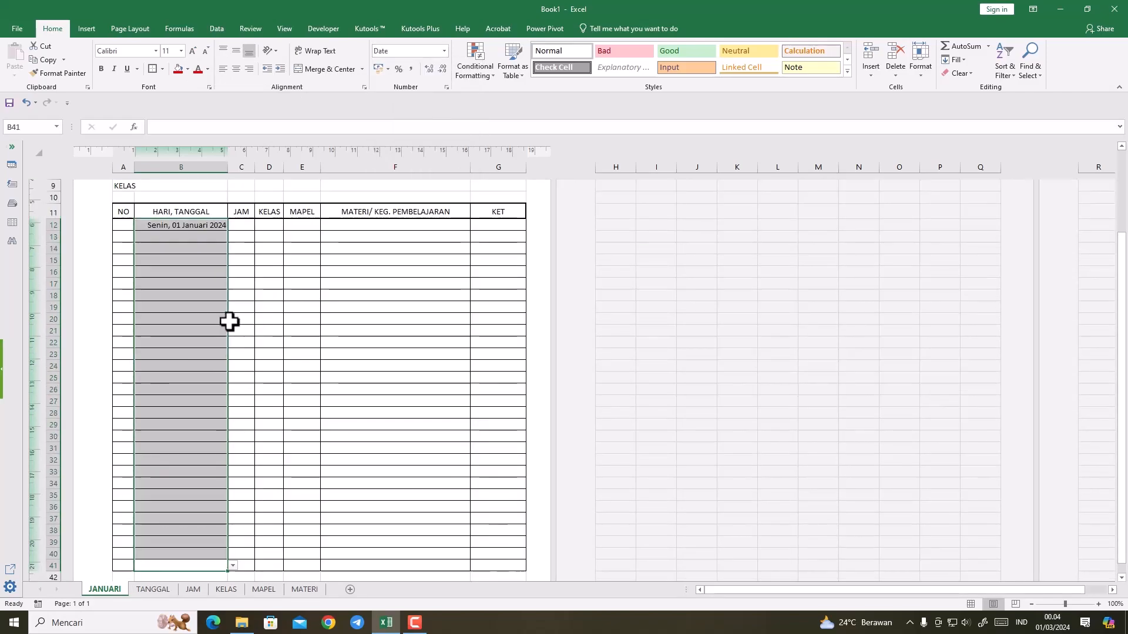
Step: Left-align the date cells B12:B41 of the HARI, TANGGAL column
click(196, 316)
click(194, 225)
drag(194, 225, 183, 536)
click(224, 69)
click(273, 354)
Step: Add a list data validation to C12:C41 of the JAM column with =JAM!$A$1:$A$4 as its source
drag(235, 204, 249, 536)
scroll(249, 505, up, 1)
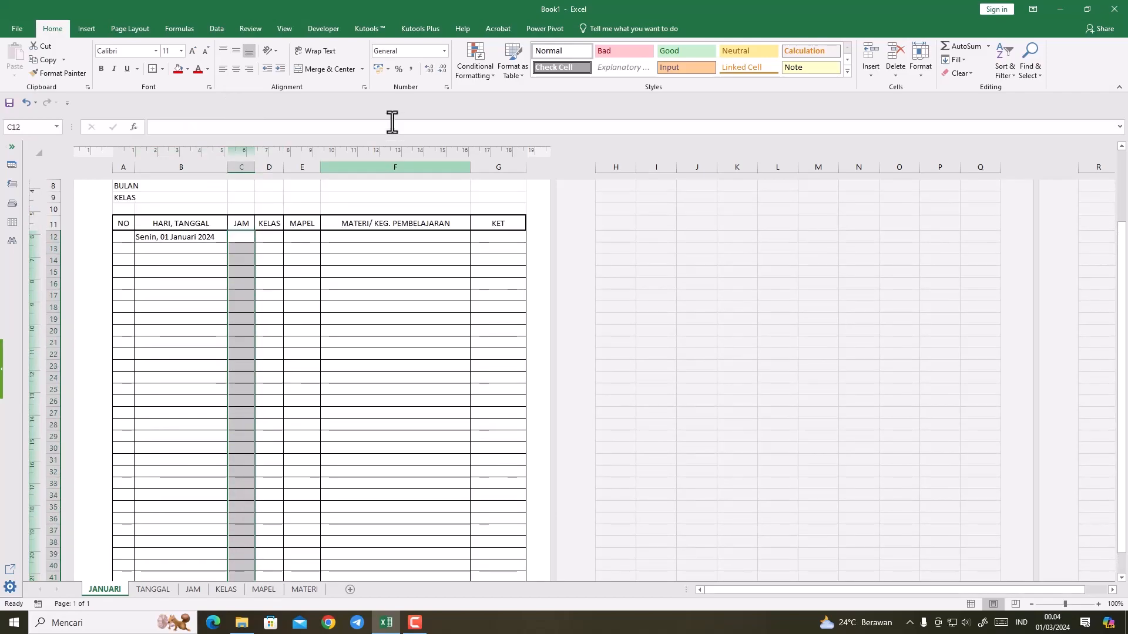
click(235, 28)
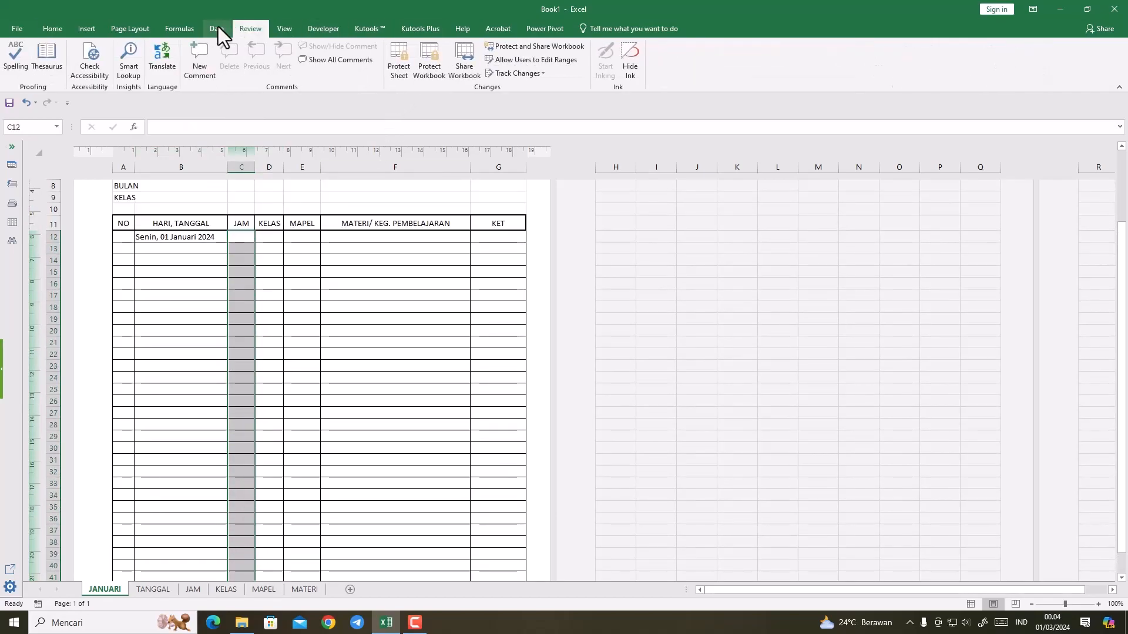
click(219, 26)
click(560, 72)
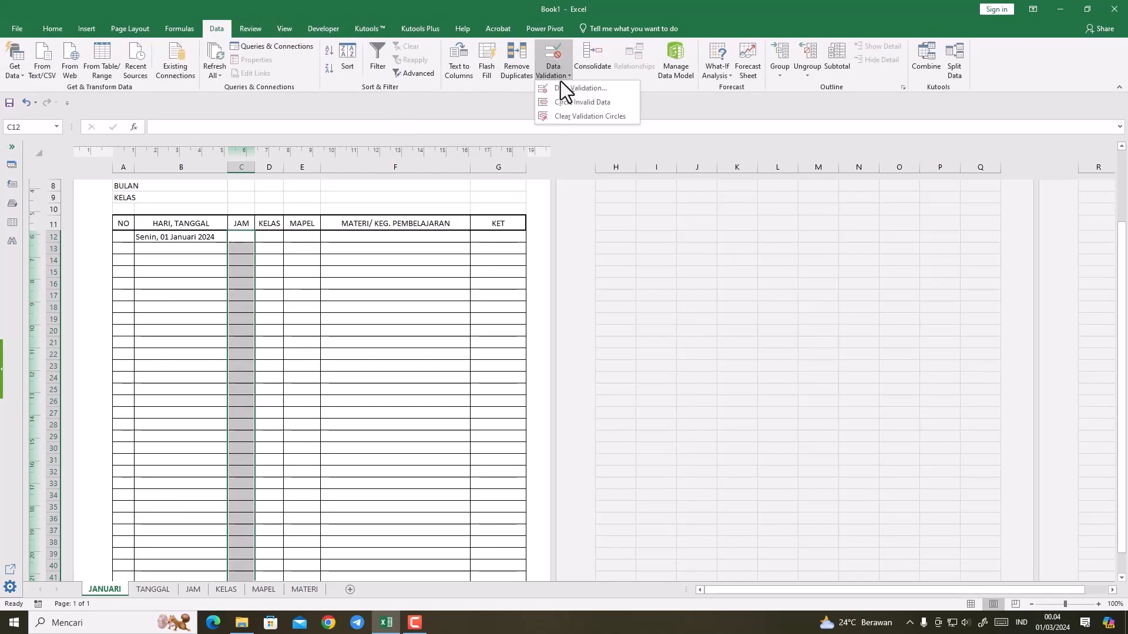
click(560, 87)
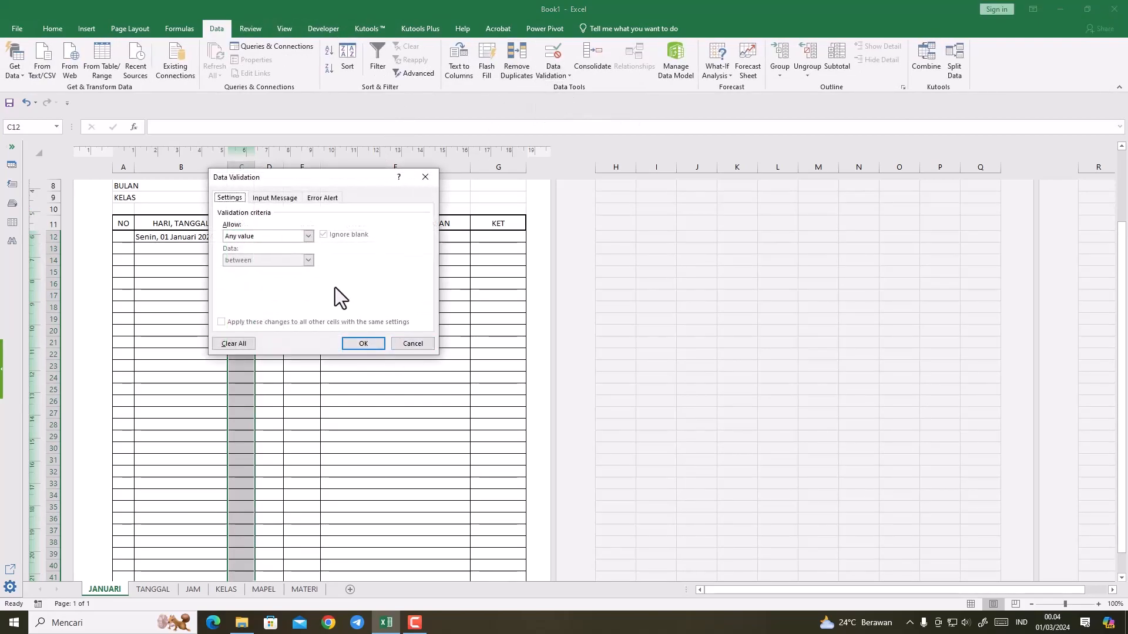
click(309, 235)
click(243, 269)
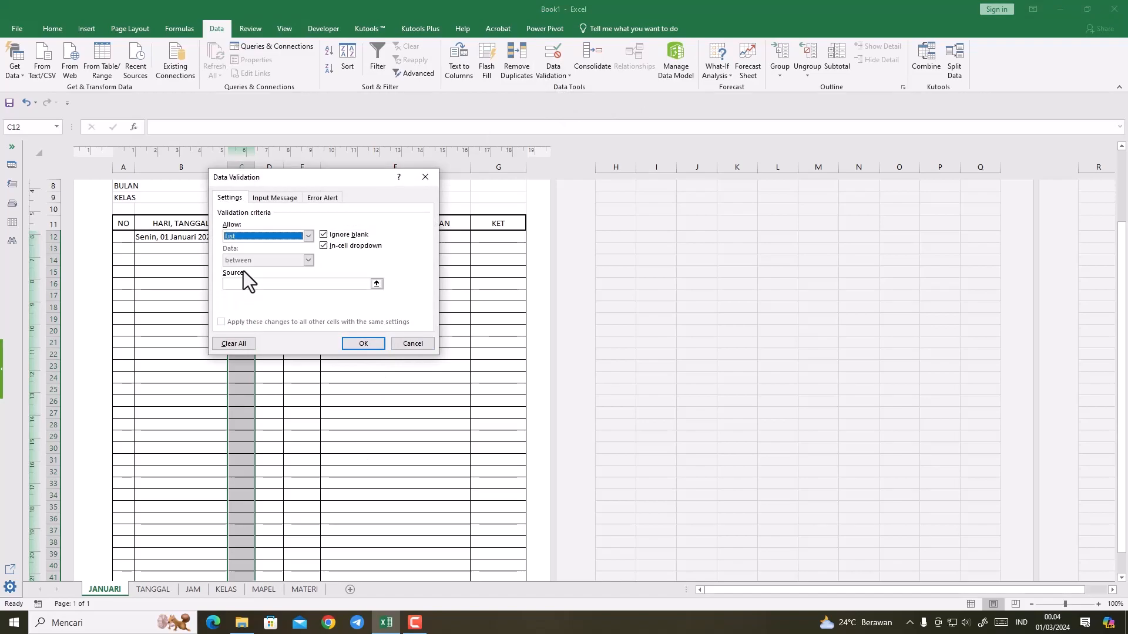
click(377, 283)
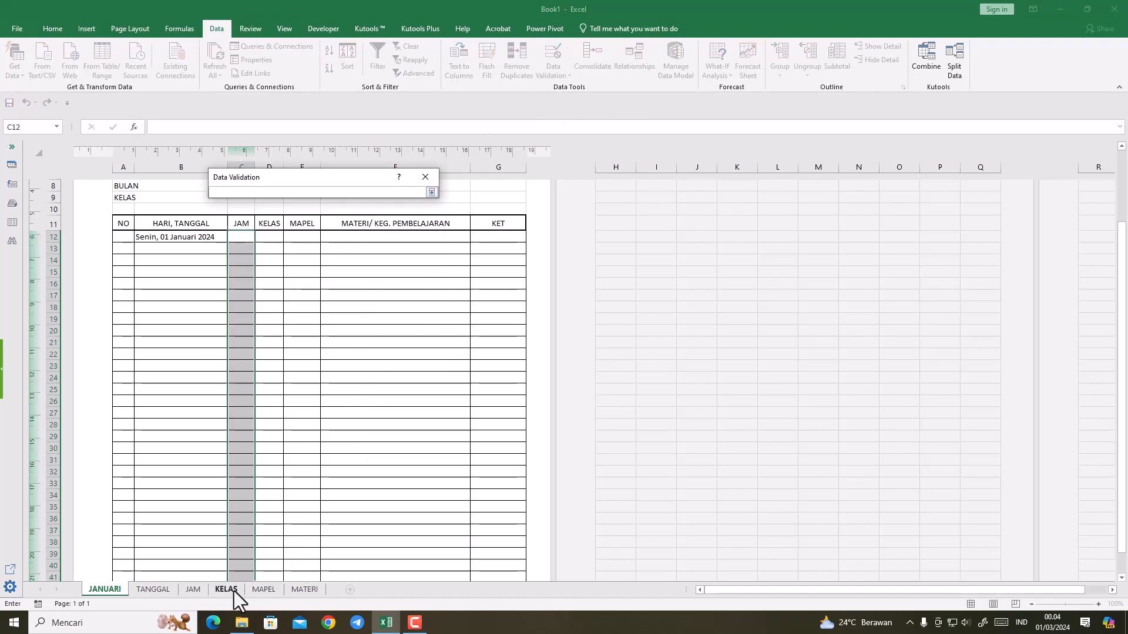
click(188, 590)
drag(52, 162, 51, 195)
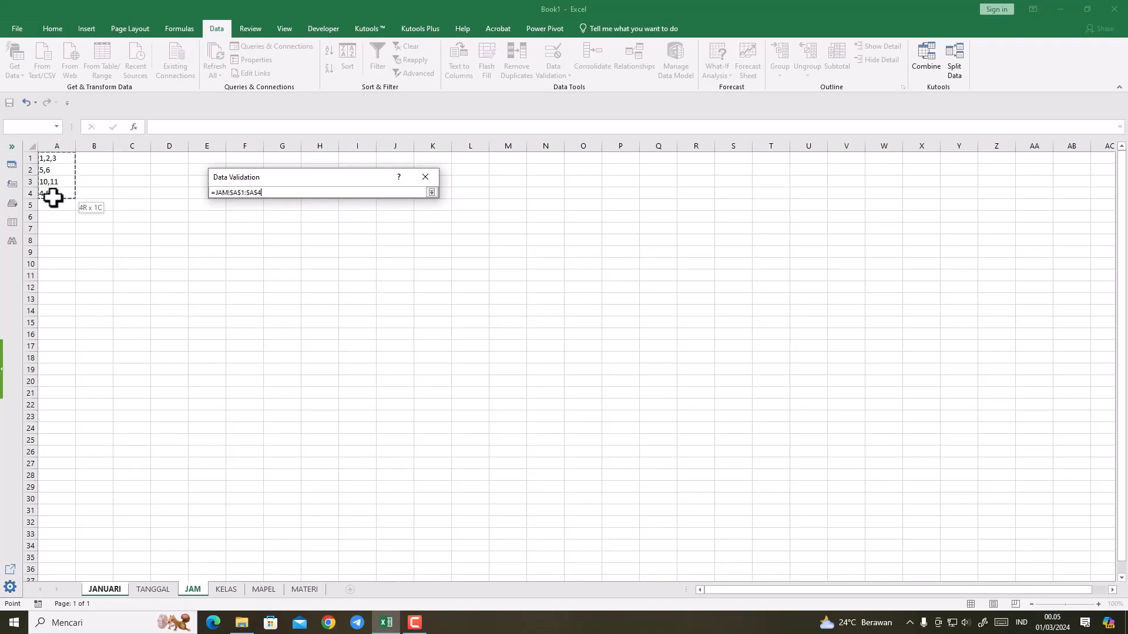
click(432, 193)
click(363, 345)
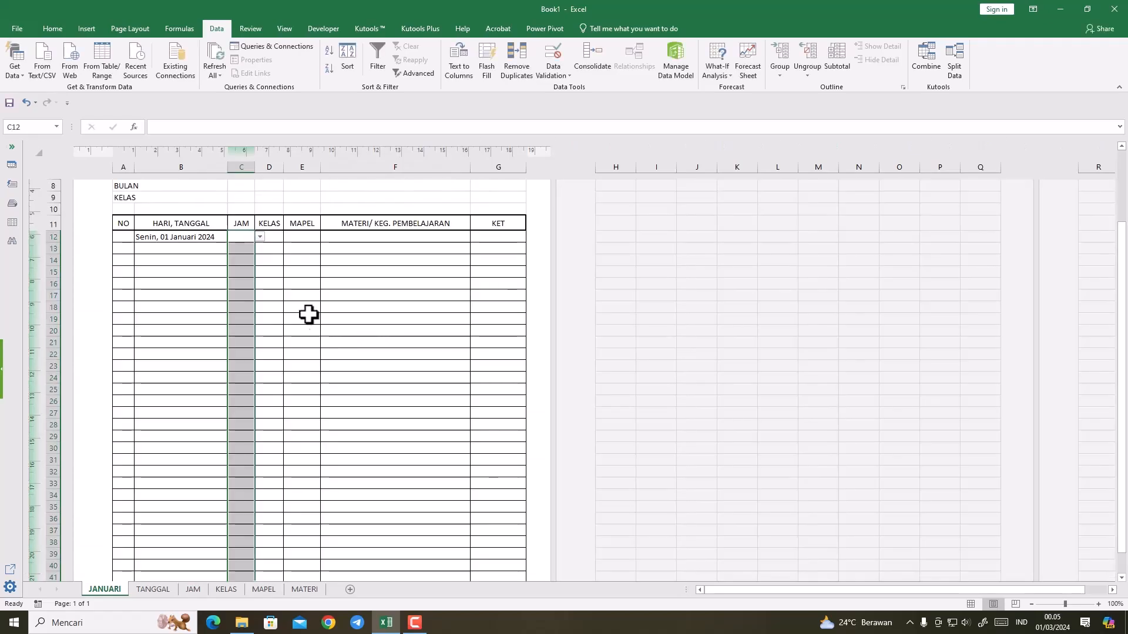
Step: Add a list data validation to D12:D41 of the KELAS column with =KELAS!$A$1:$A$3 as its source
click(272, 237)
drag(274, 272, 269, 539)
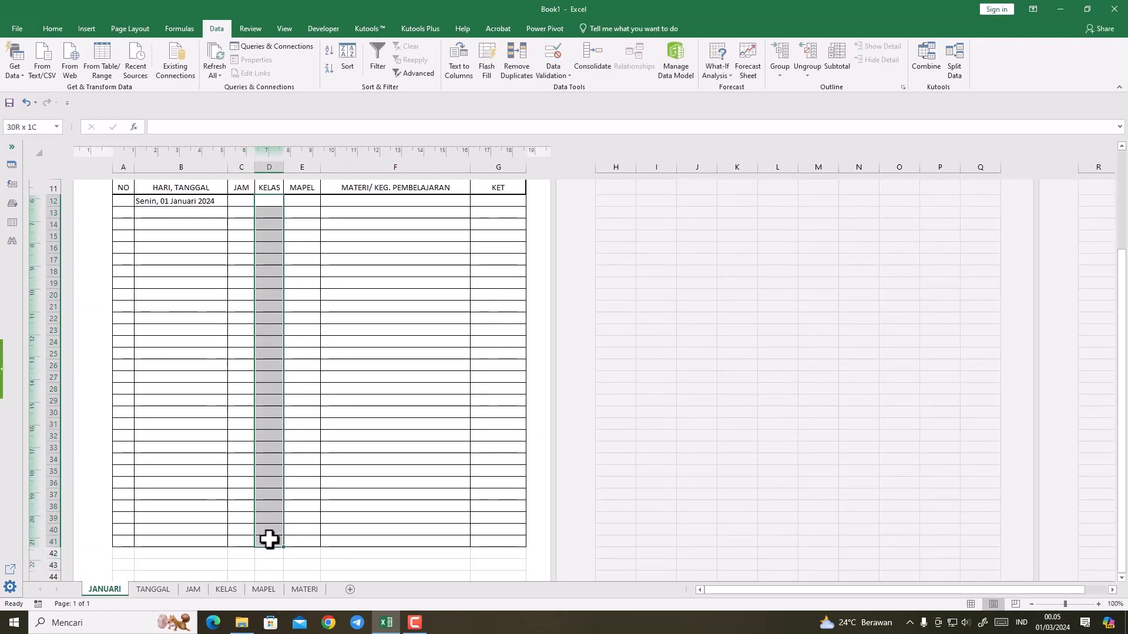
click(562, 76)
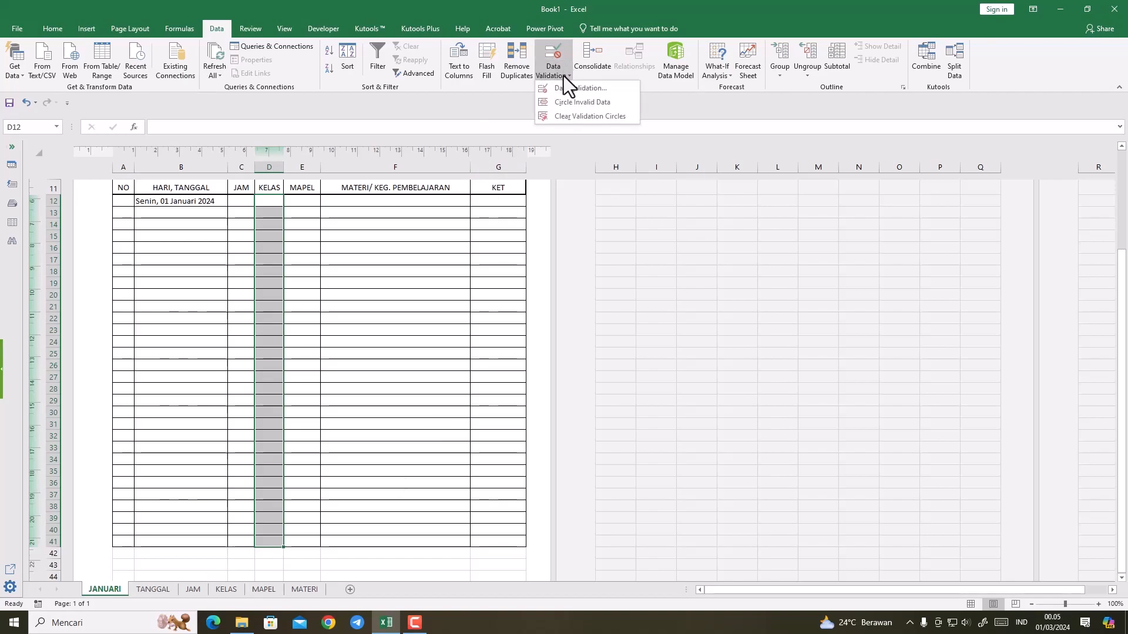
click(560, 83)
click(308, 236)
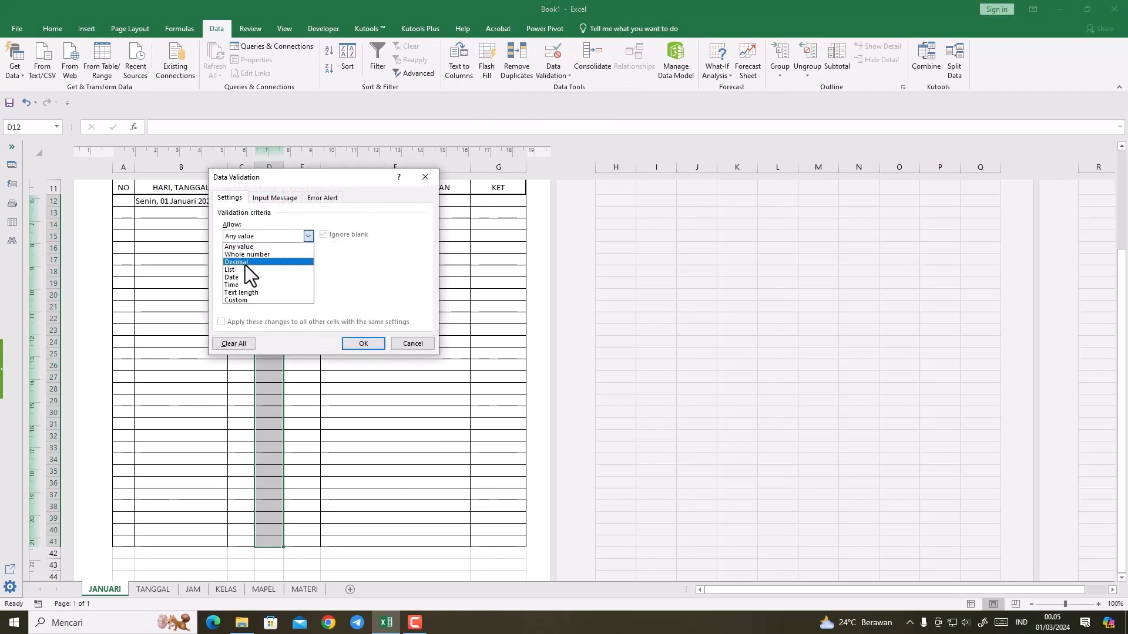
click(244, 271)
click(376, 284)
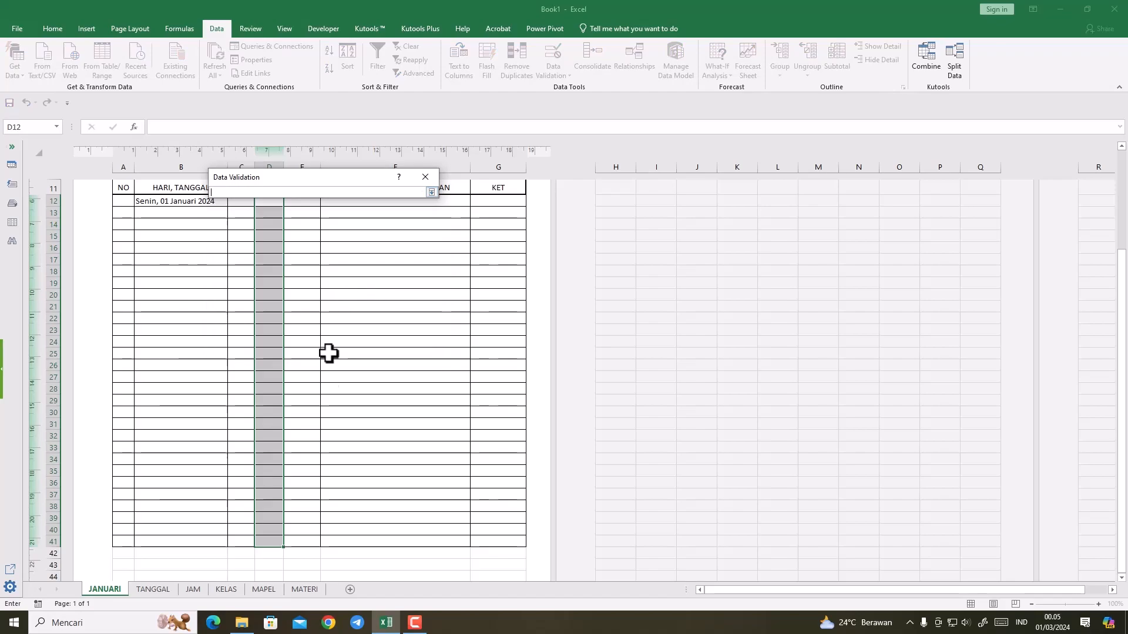
click(226, 589)
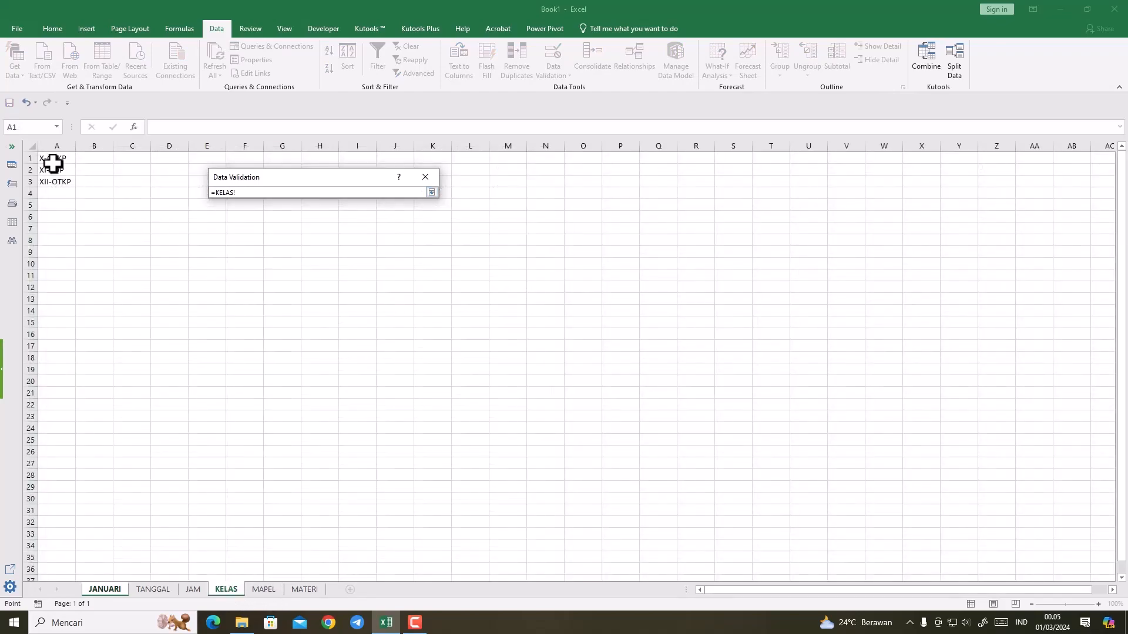
drag(53, 158, 53, 182)
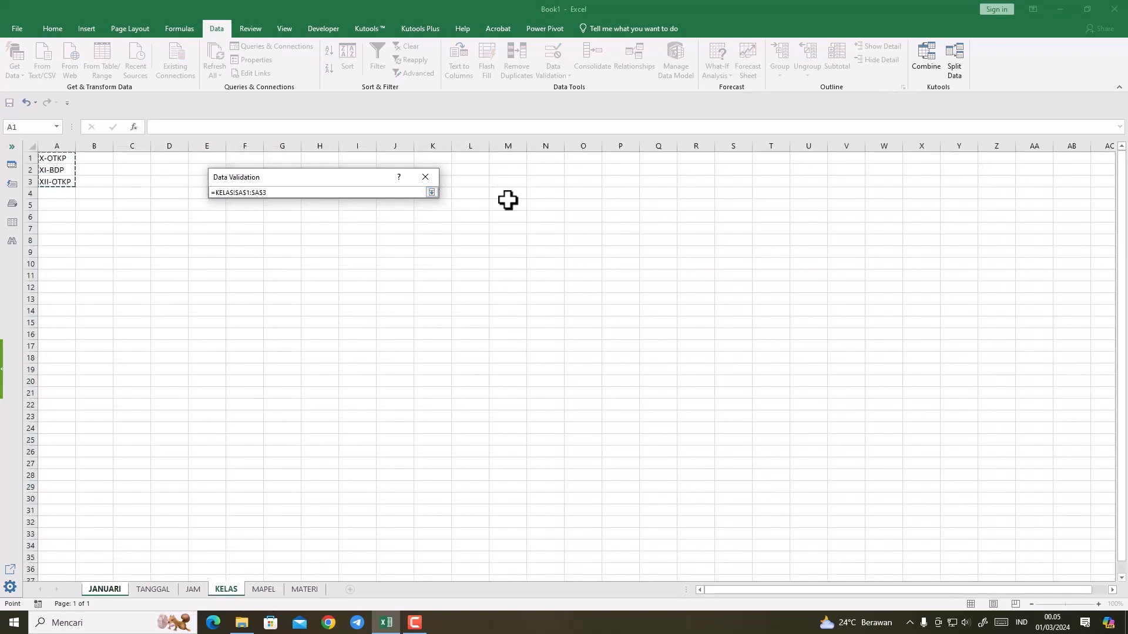
click(433, 193)
click(366, 344)
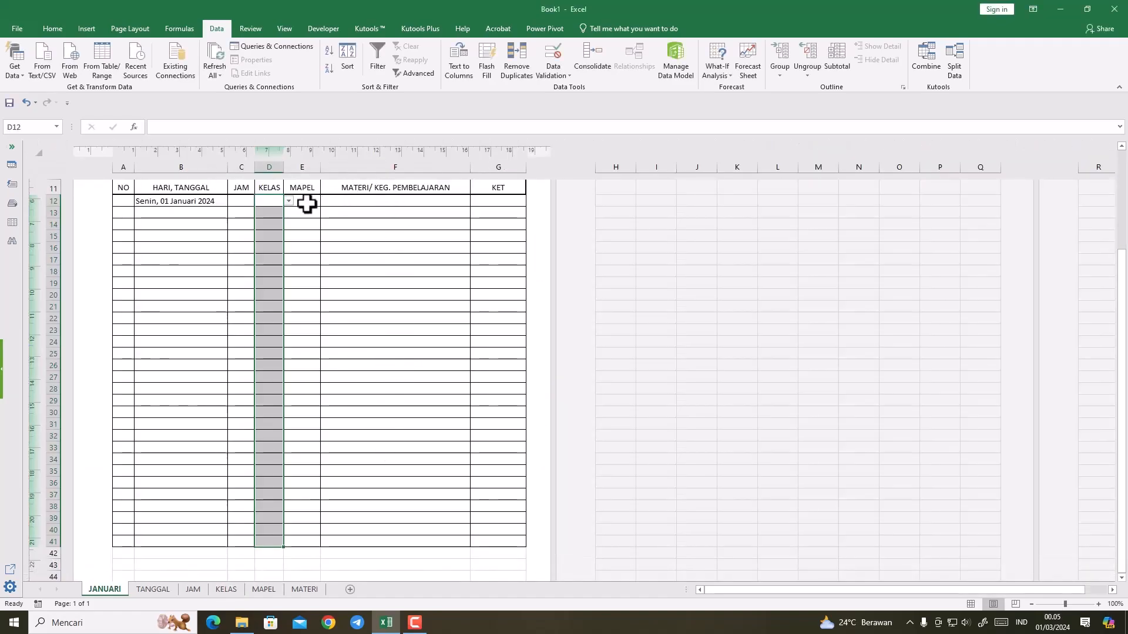
Step: Add a list data validation to E12:E41 of the MAPEL column with =MAPEL!$A$1:$A$3 as its source
click(307, 204)
drag(309, 203, 314, 541)
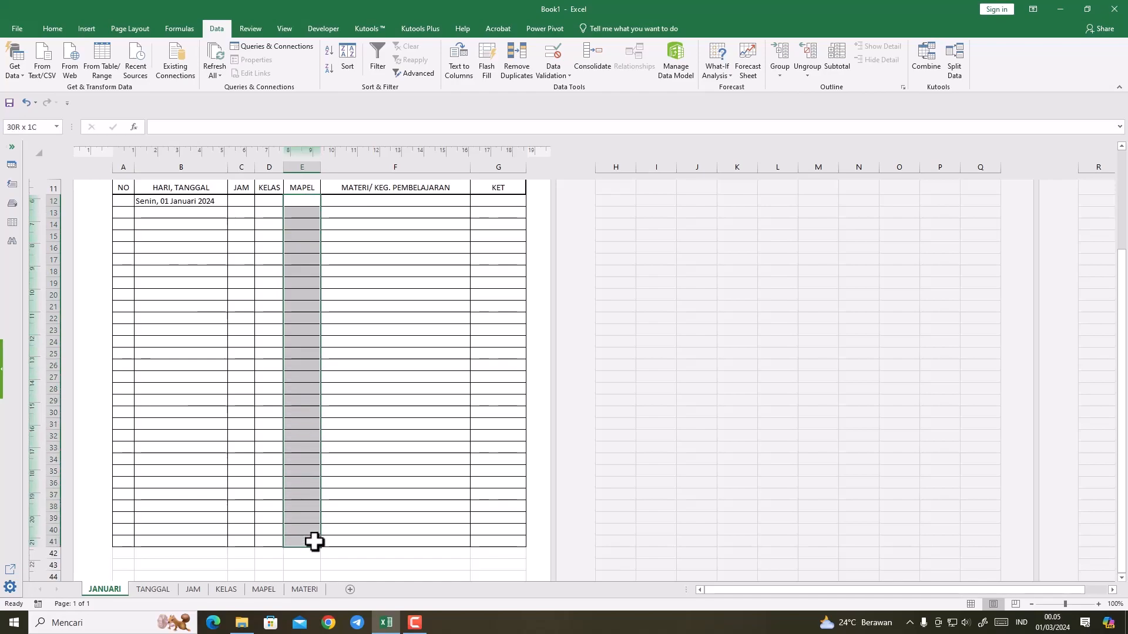
click(555, 73)
click(561, 88)
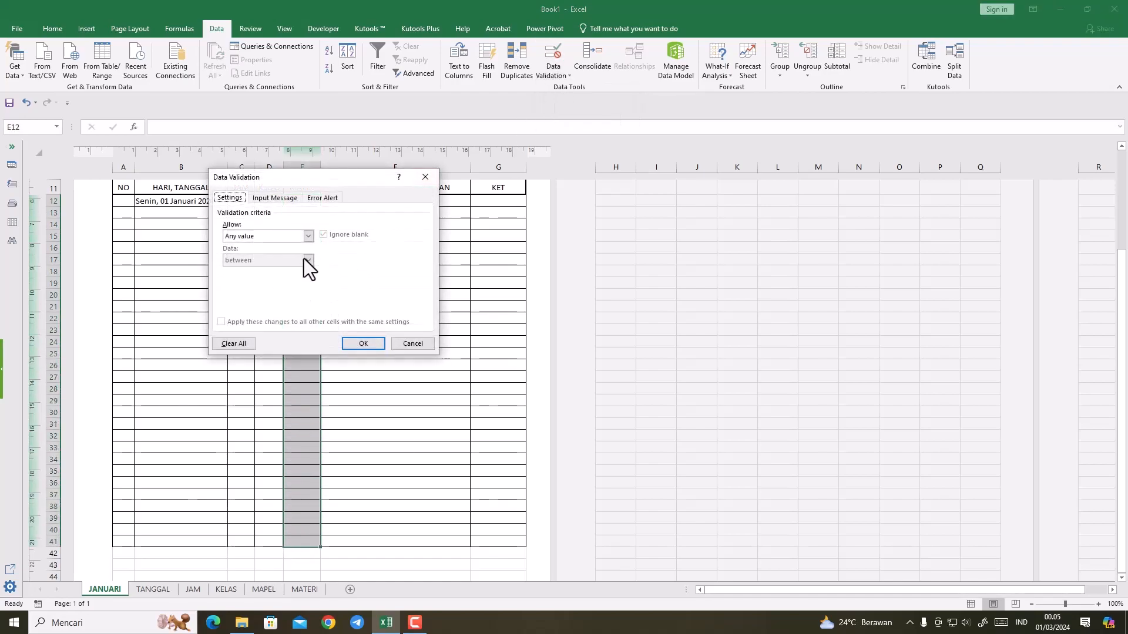
click(277, 238)
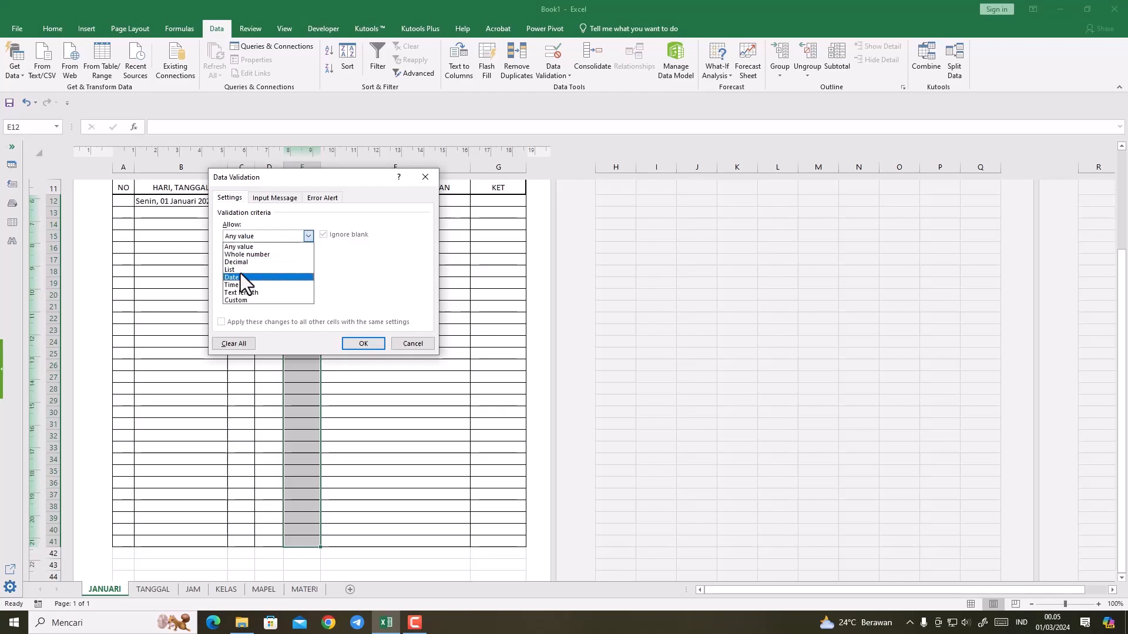
click(242, 274)
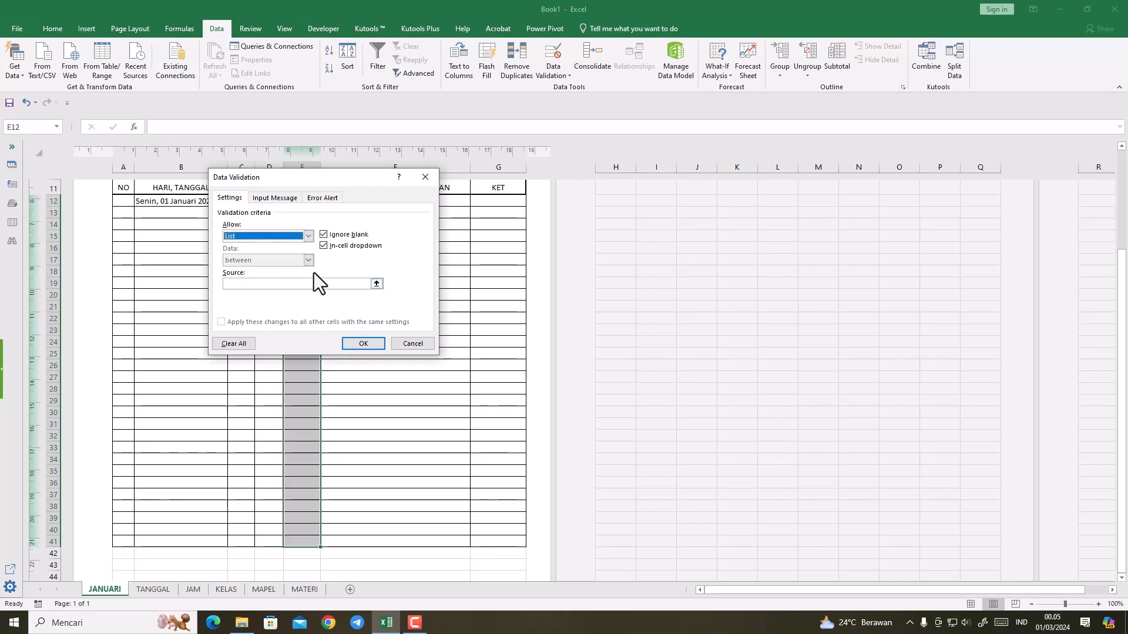
click(376, 284)
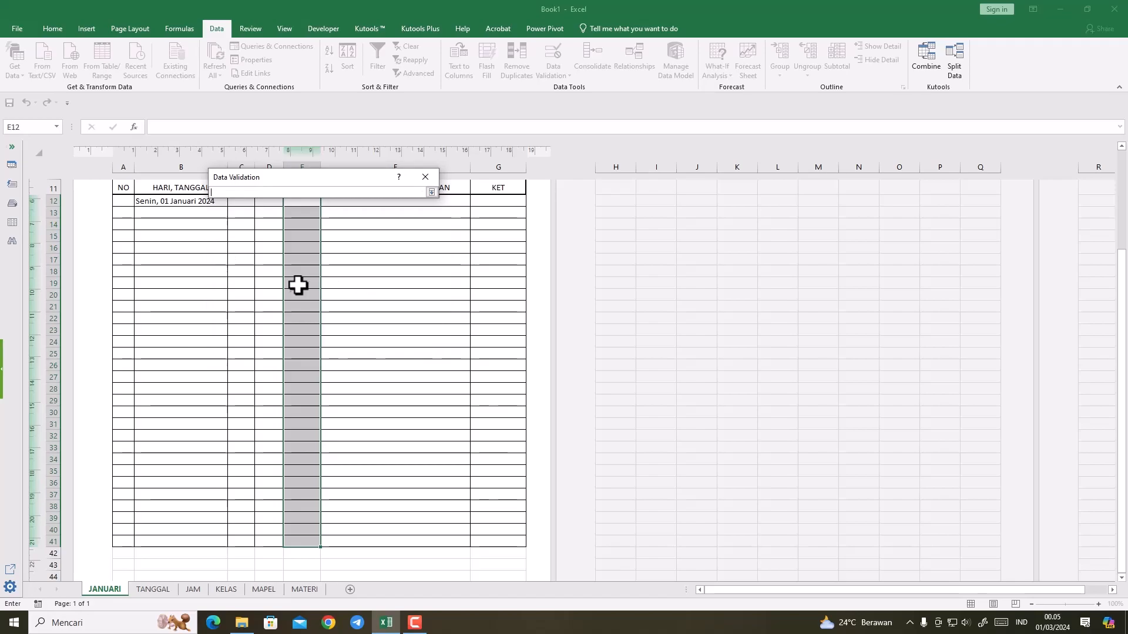
click(263, 589)
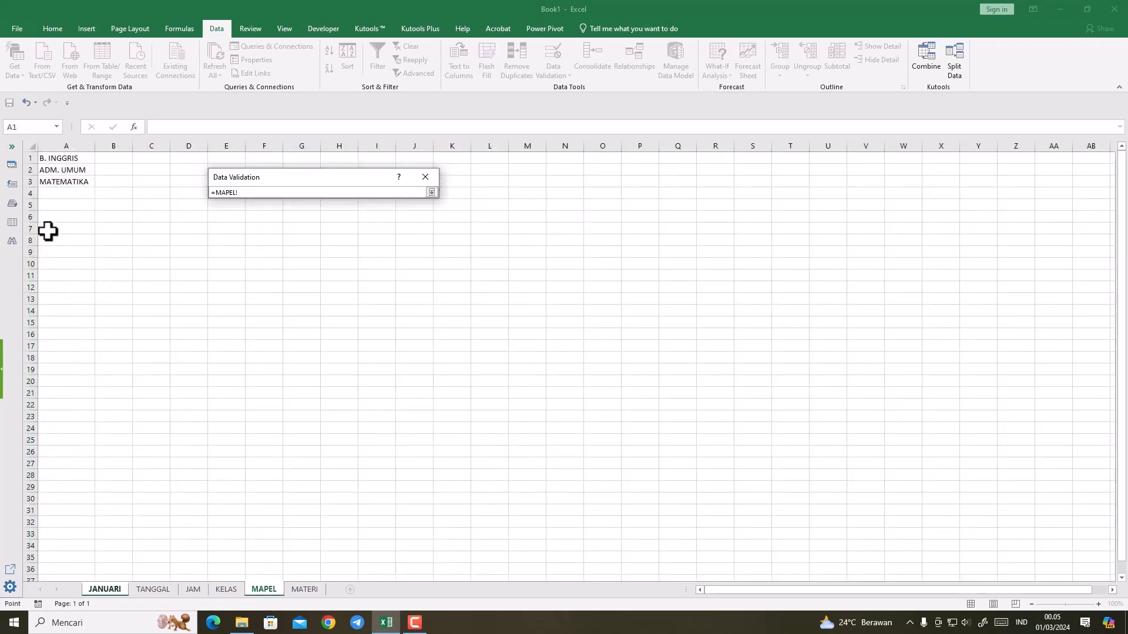
drag(52, 159, 51, 179)
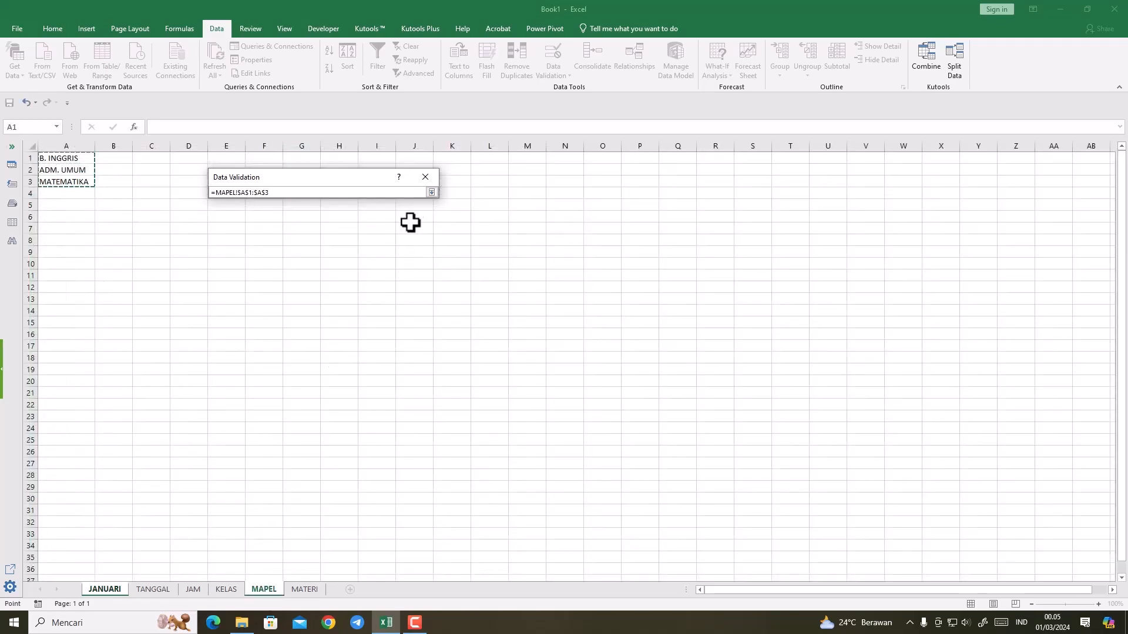
click(432, 192)
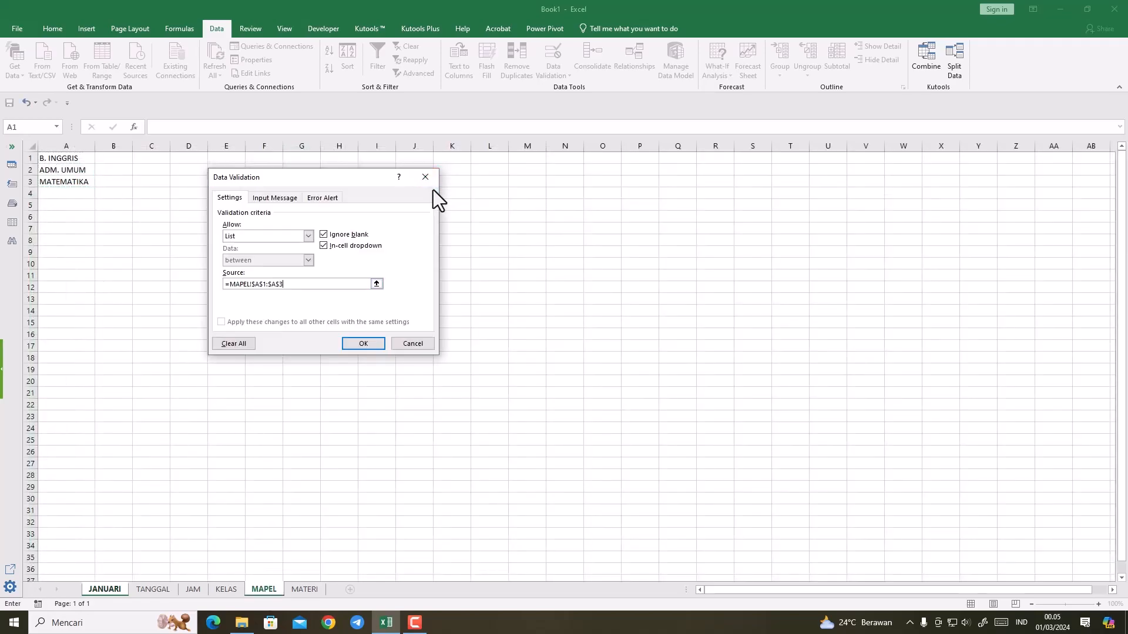
click(354, 348)
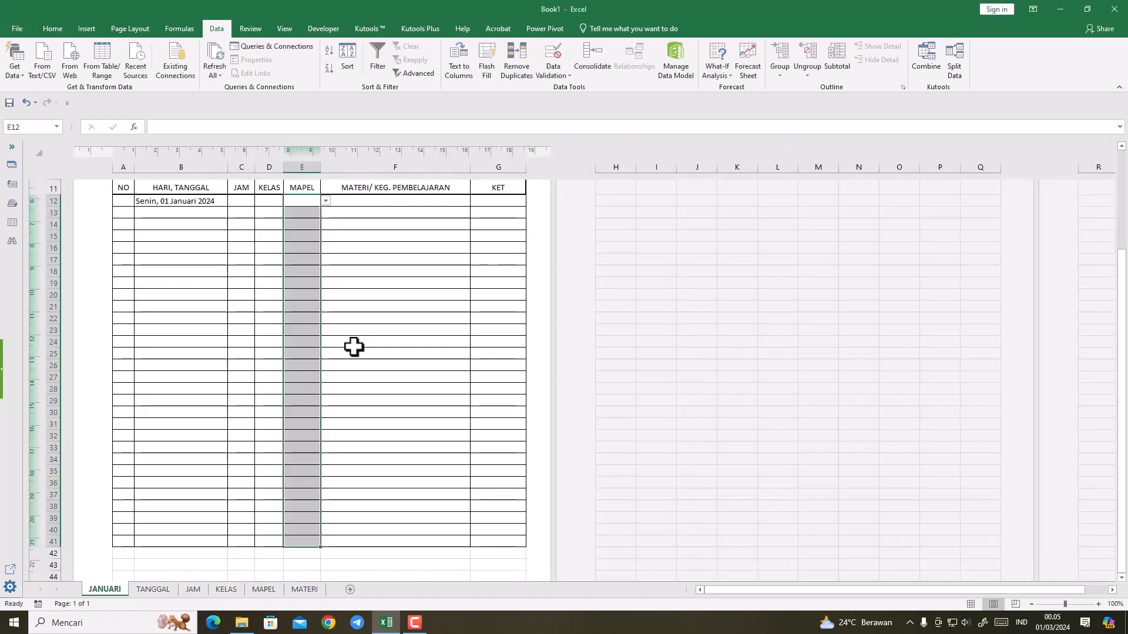
click(386, 202)
drag(387, 203, 388, 514)
scroll(373, 378, up, 2)
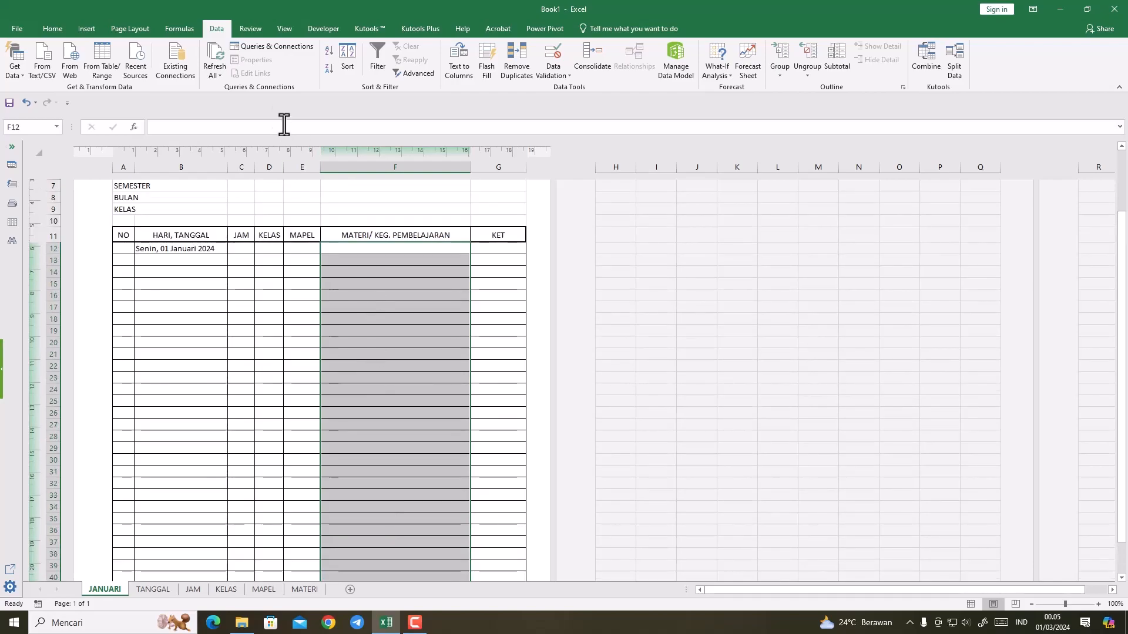
click(552, 76)
click(556, 86)
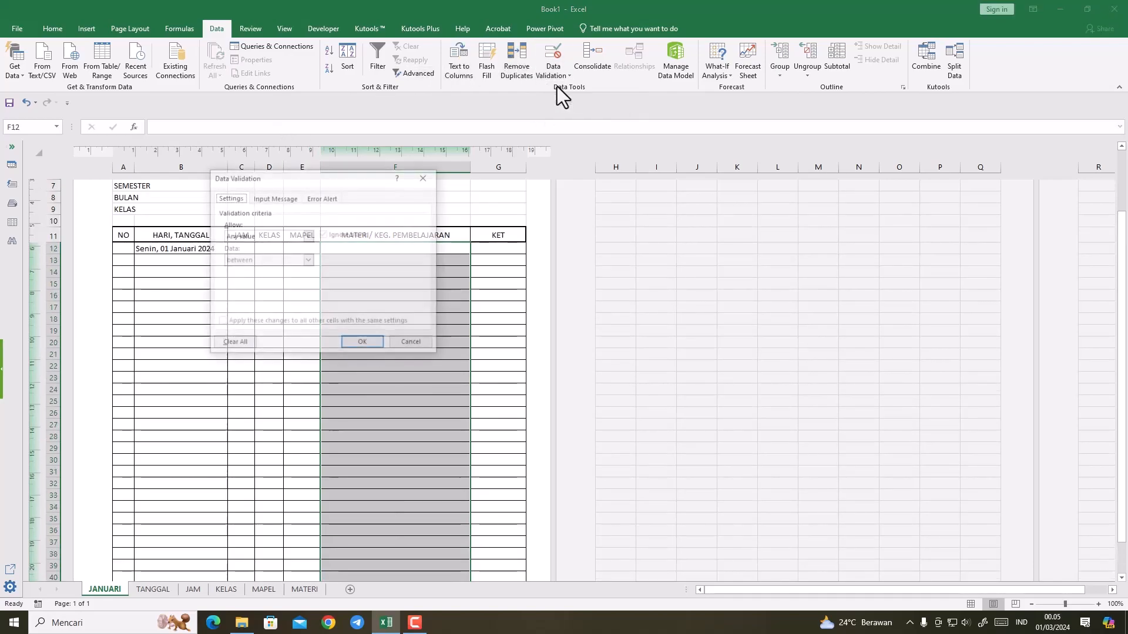
click(312, 237)
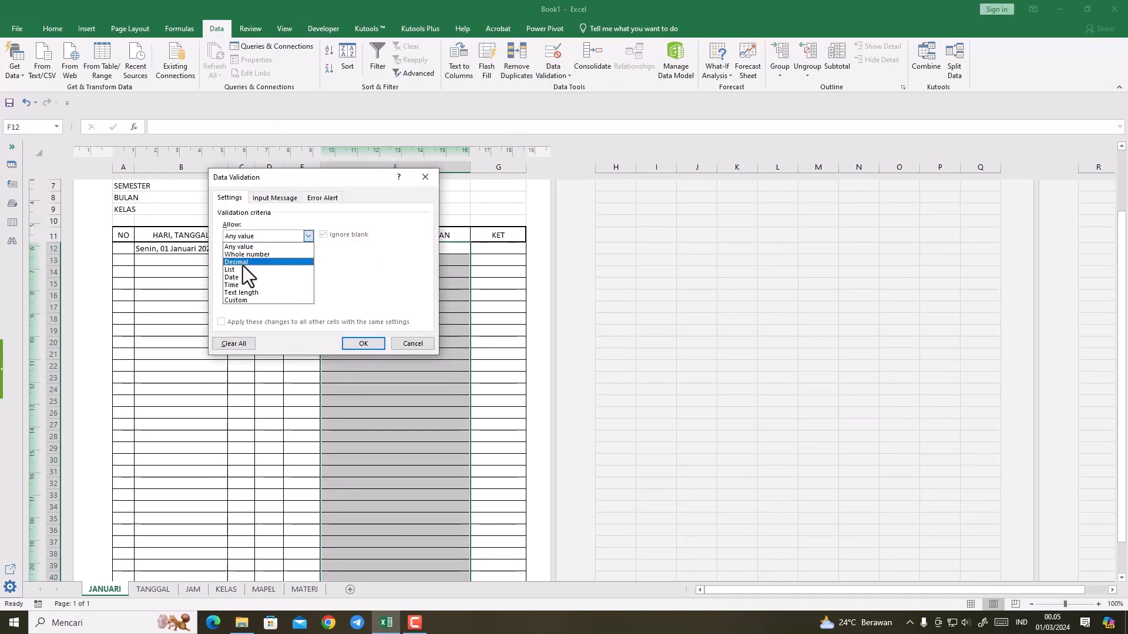
click(242, 264)
click(308, 237)
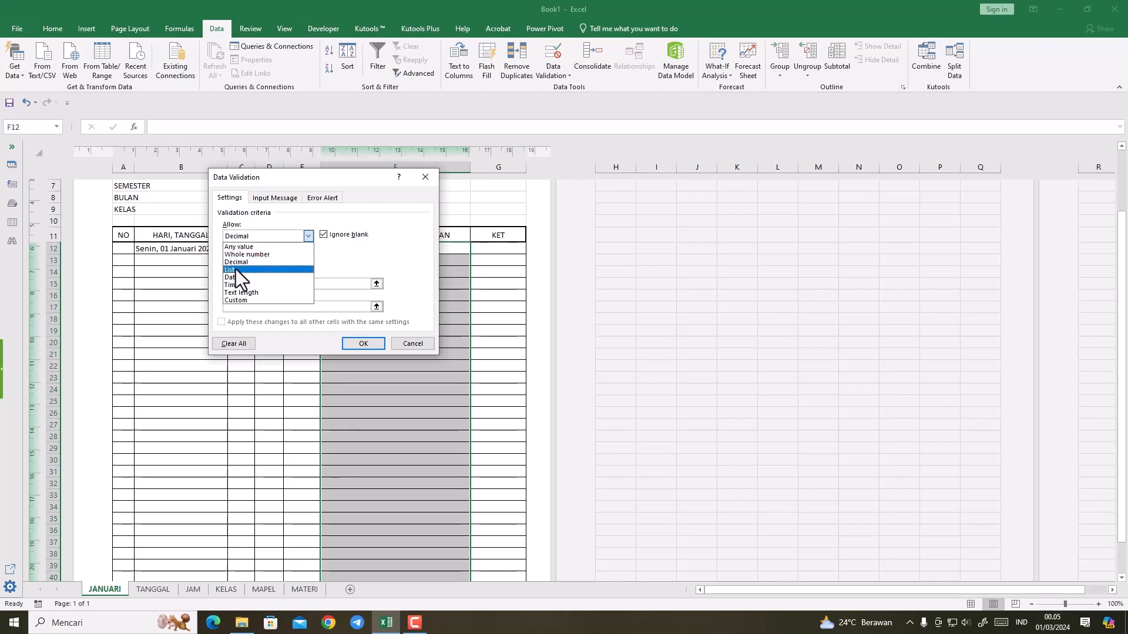
click(237, 271)
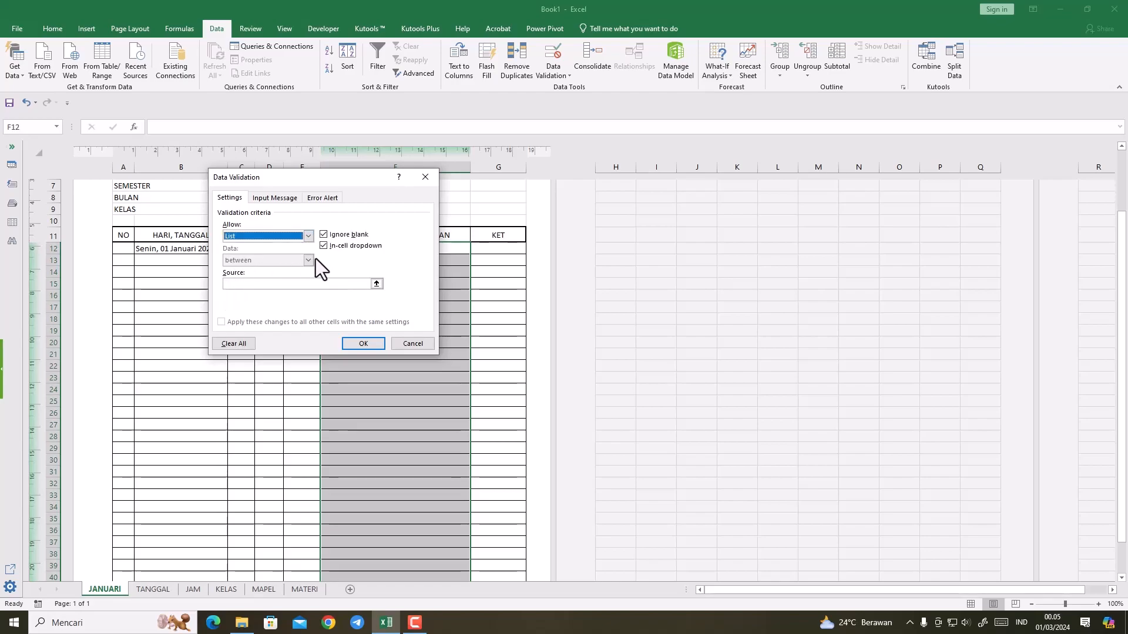
click(377, 284)
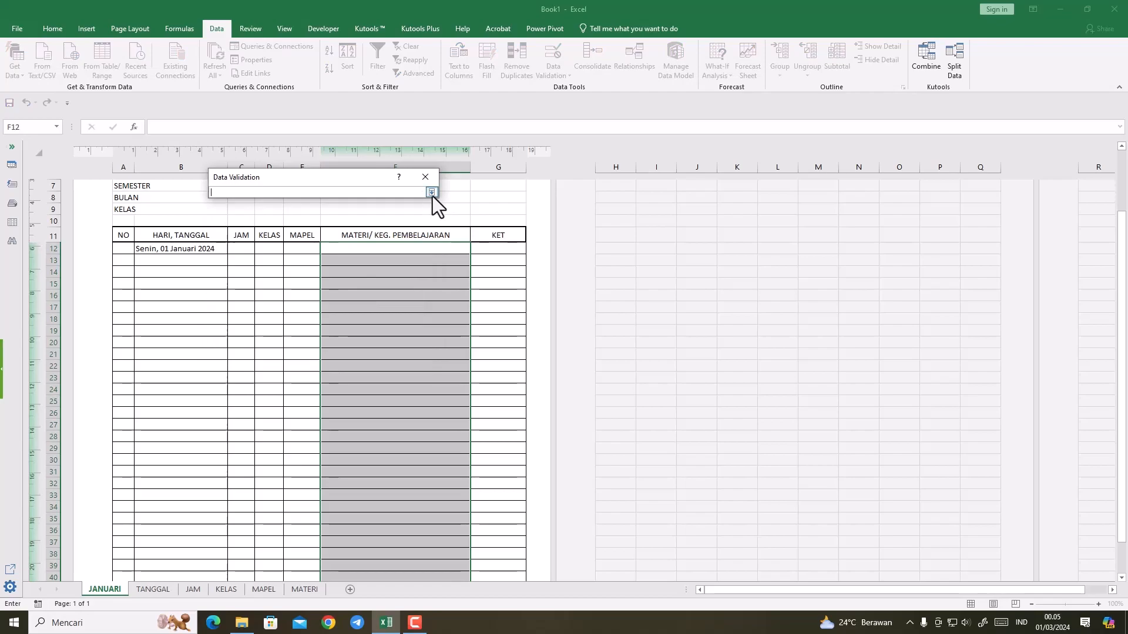
click(431, 194)
click(377, 284)
click(304, 589)
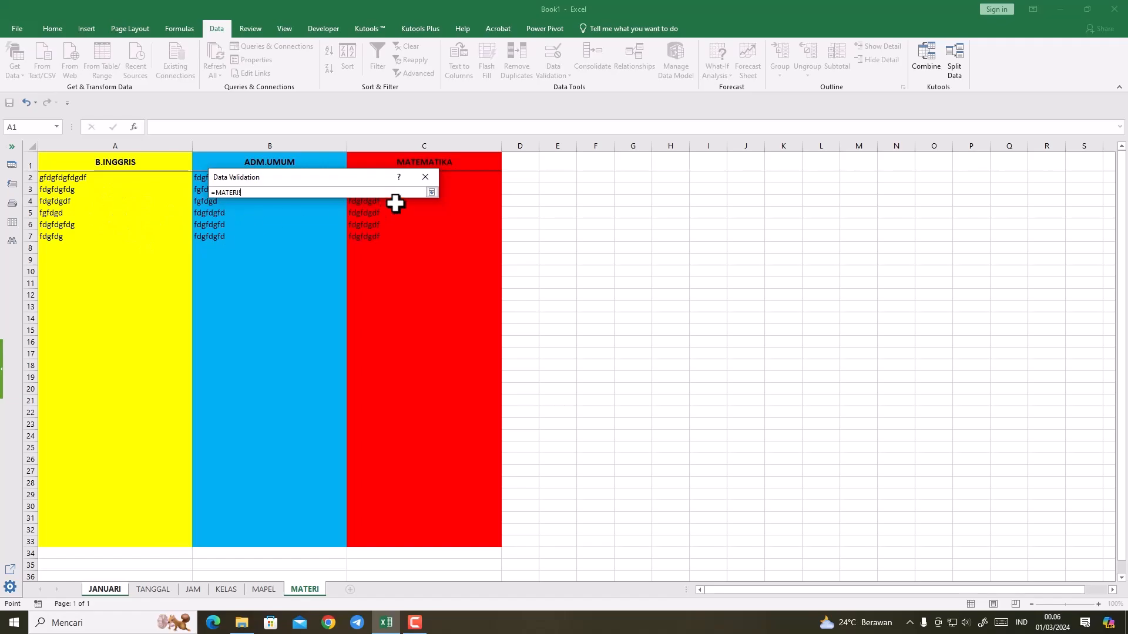
click(428, 179)
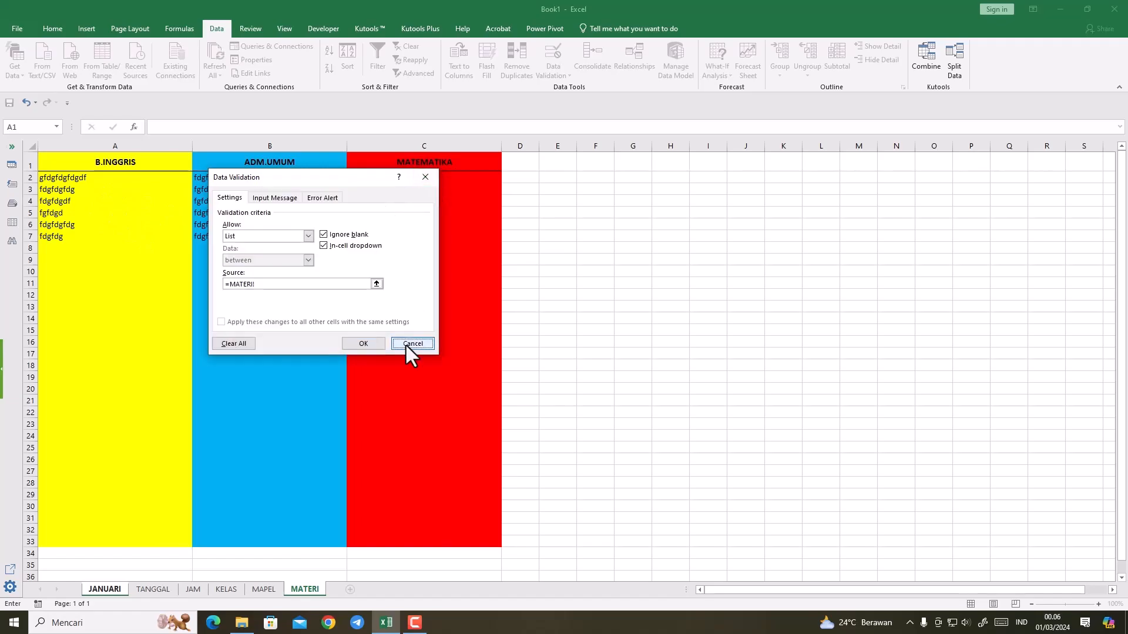
click(408, 344)
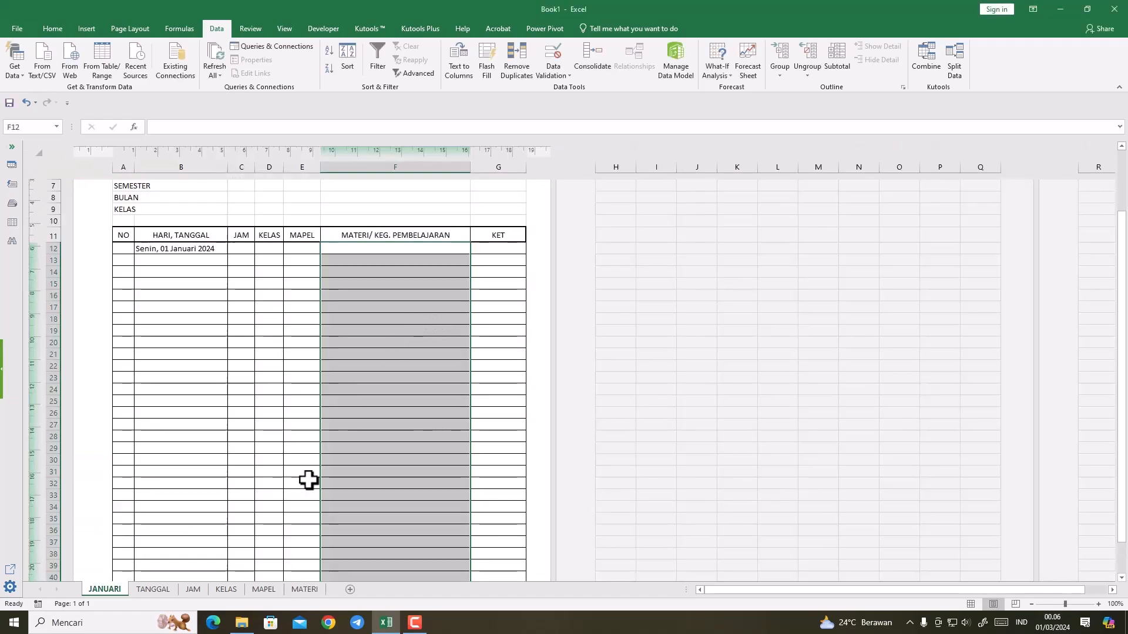
Step: Choose 1,2,3 for C12 and 10,11 for C13 from the JAM column's drop-down lists
click(241, 251)
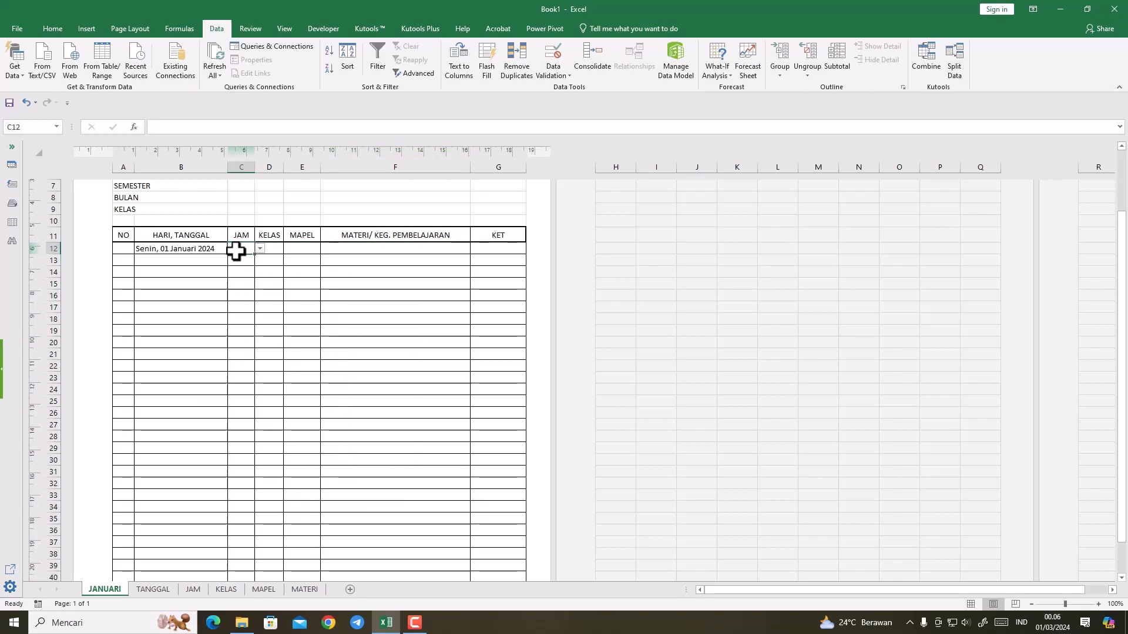
click(258, 248)
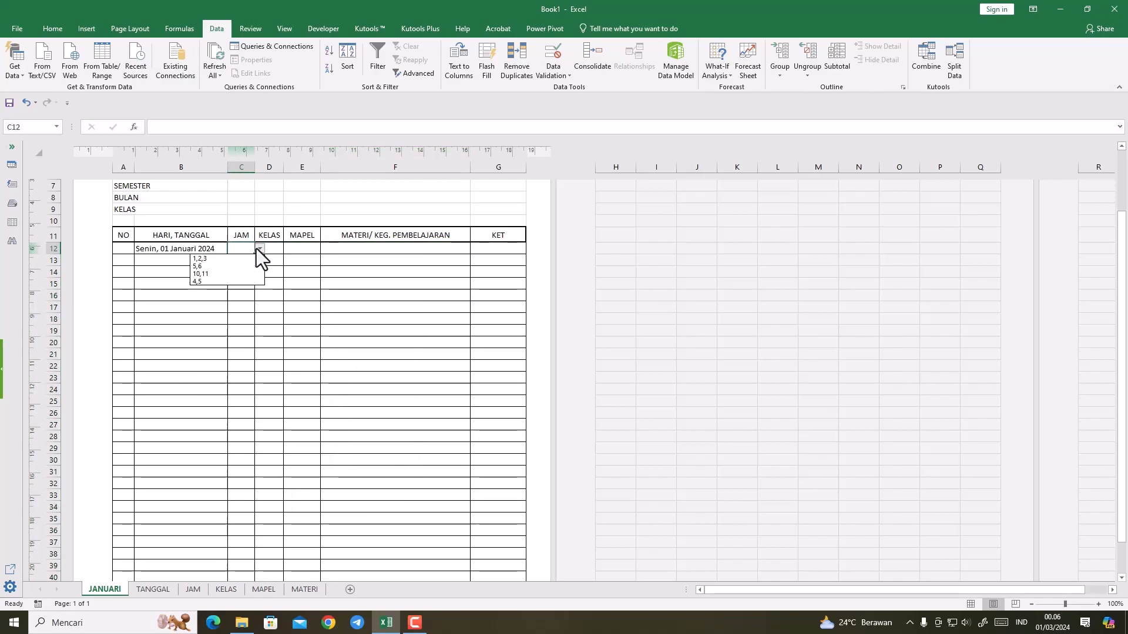
click(235, 258)
click(240, 270)
click(240, 262)
click(260, 260)
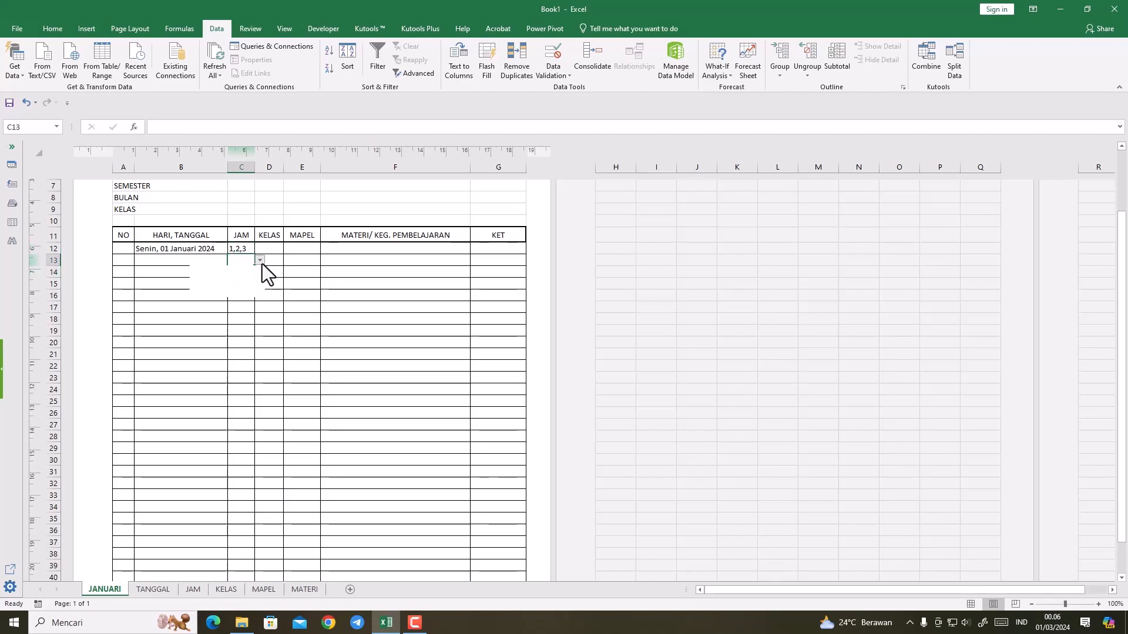
click(221, 288)
click(243, 293)
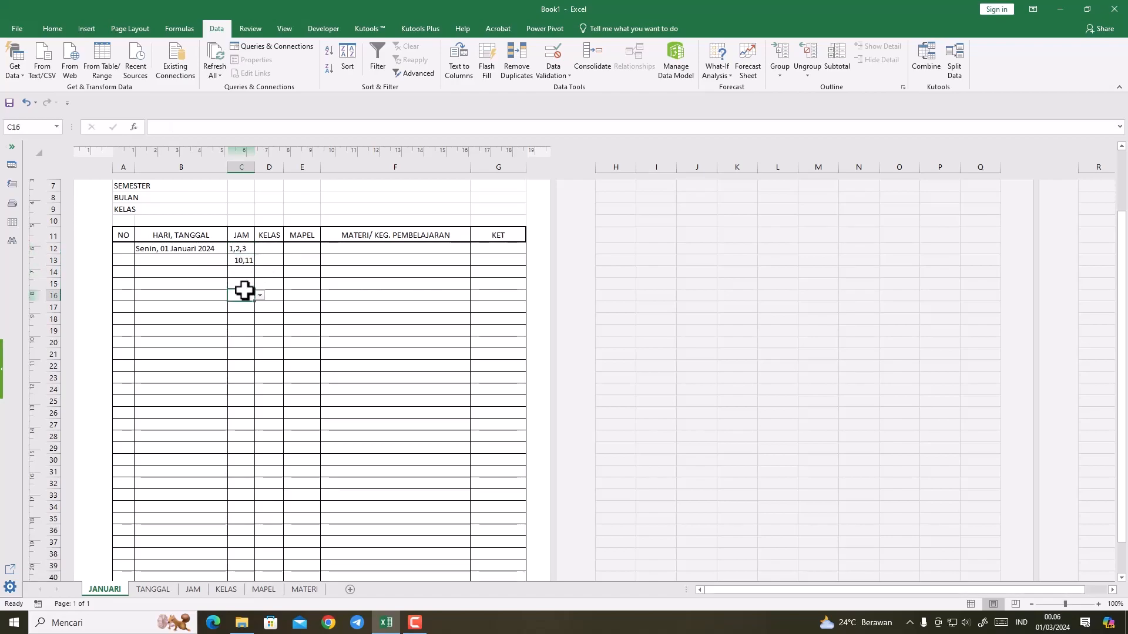
Step: Choose XI-BDP for both D12 and D13 from the KELAS column's drop-down lists
click(263, 251)
click(288, 249)
click(257, 266)
click(266, 260)
click(288, 262)
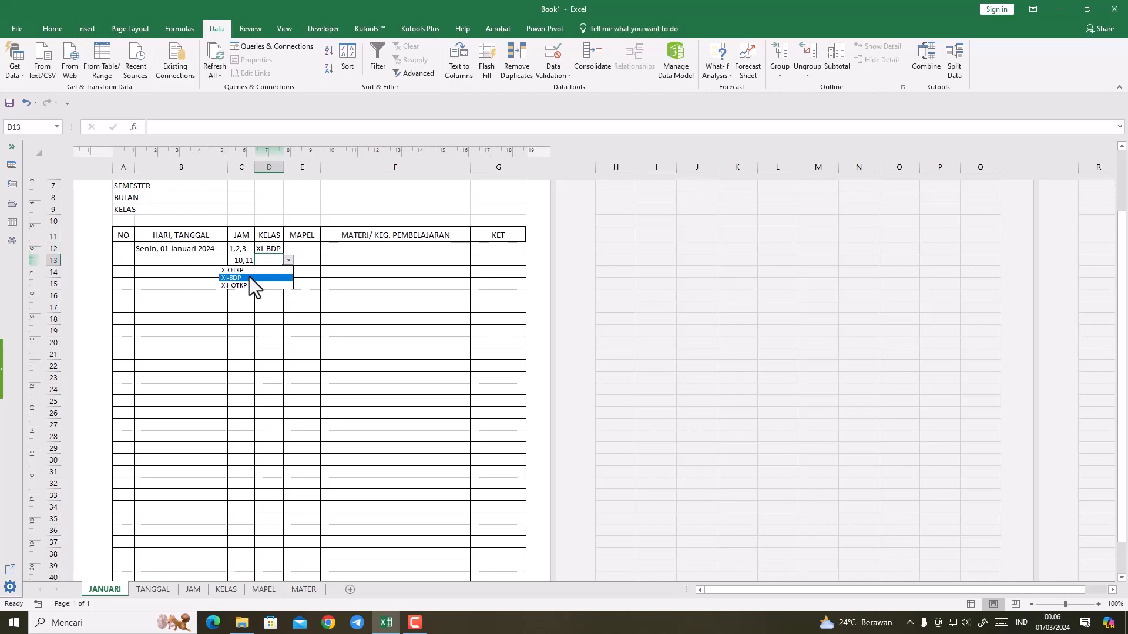
click(249, 277)
click(252, 293)
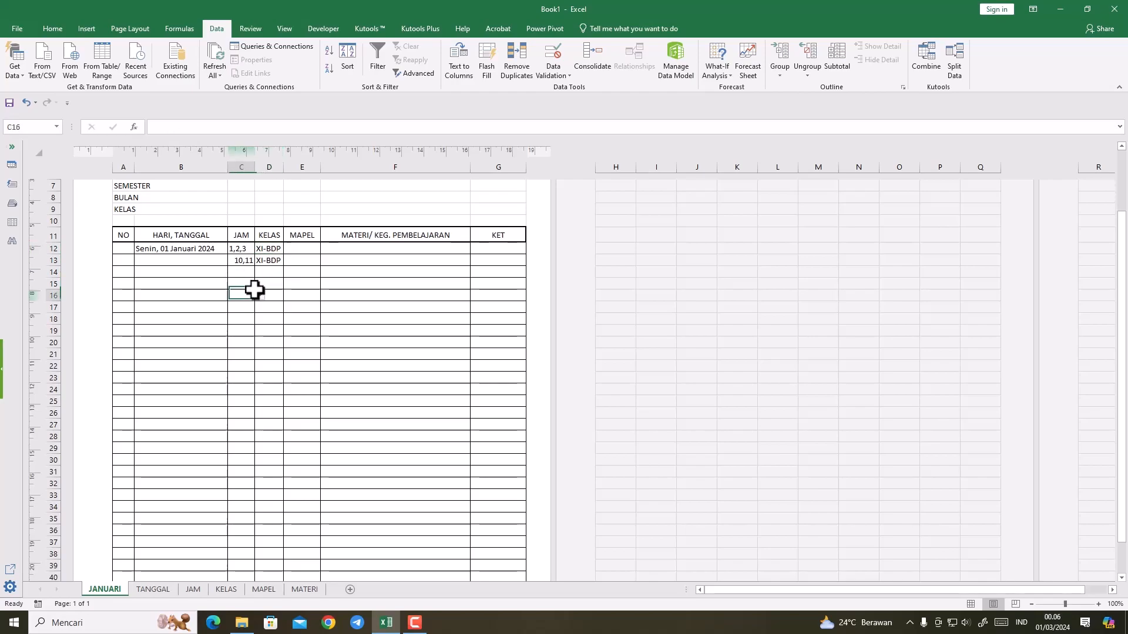
Step: Choose B. INGGRIS for E12 and ADM. UMUM for E13 from the MAPEL column's drop-down lists
click(307, 249)
click(325, 249)
click(305, 260)
click(326, 260)
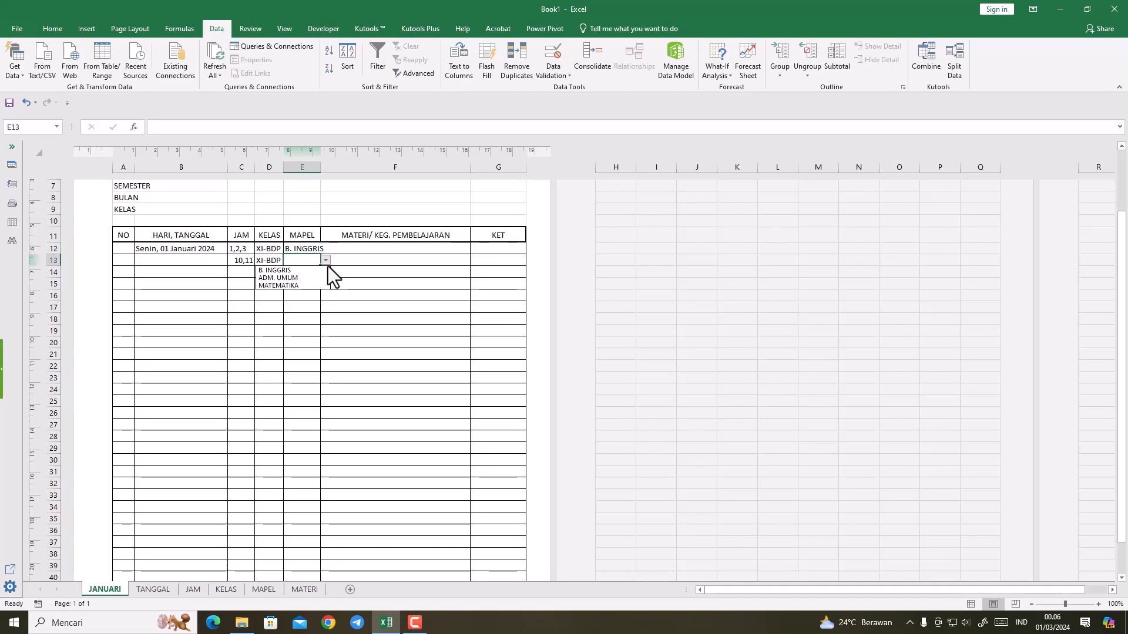
click(300, 278)
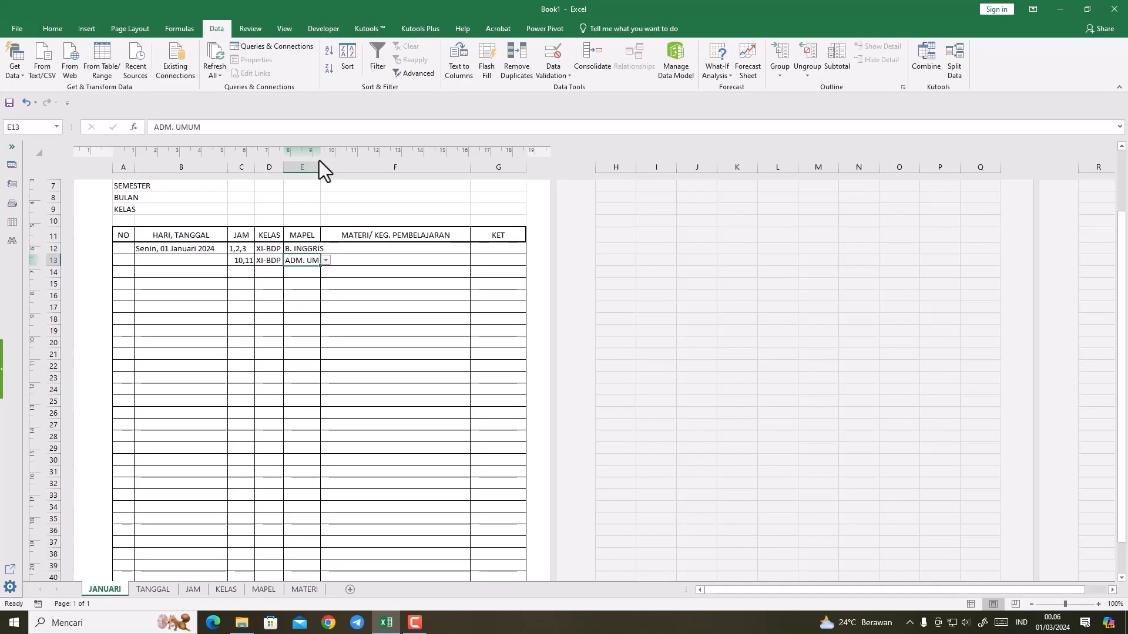
Step: Widen the MAPEL column to fit its subject names and slightly narrow the MATERI/ KEG. PEMBELAJARAN column
drag(320, 169, 335, 176)
click(368, 342)
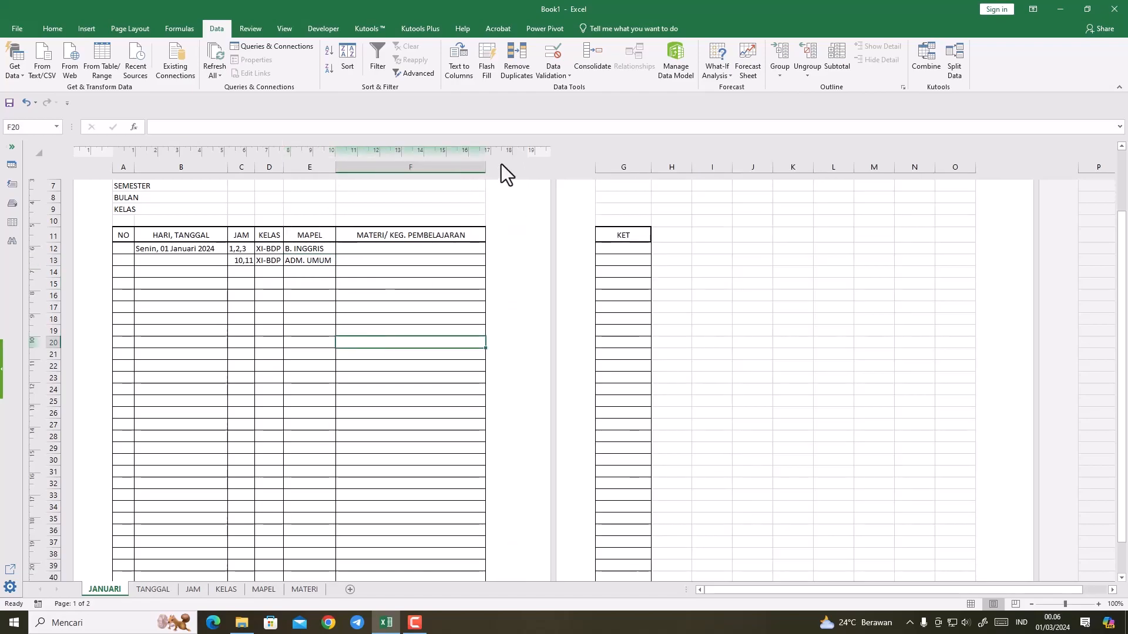
drag(487, 167, 473, 166)
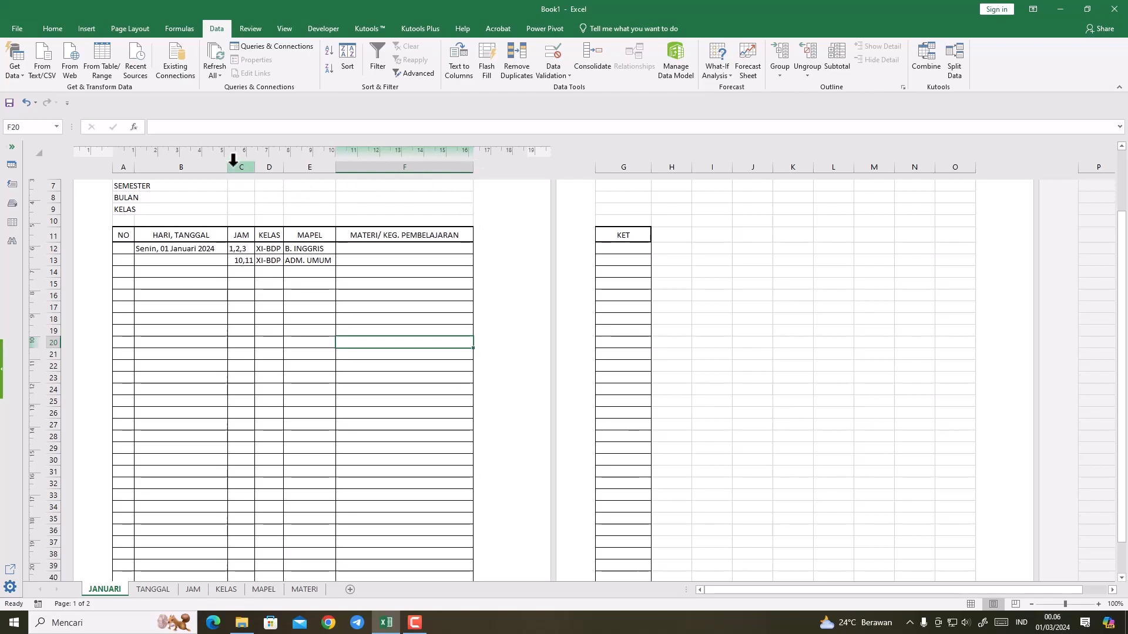
Step: Reduce the left and right page margins so the KET column fits on the first page
drag(112, 150, 91, 151)
drag(528, 151, 536, 151)
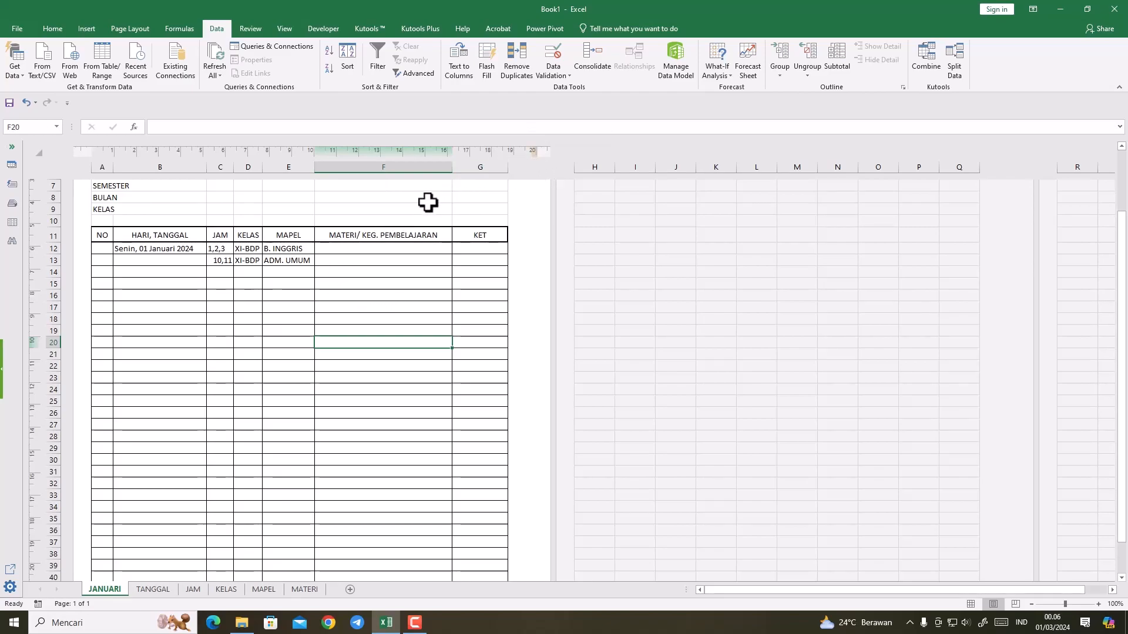
click(302, 353)
Step: Left-align the table cells C12:G41, from the JAM column through the KET column
click(219, 249)
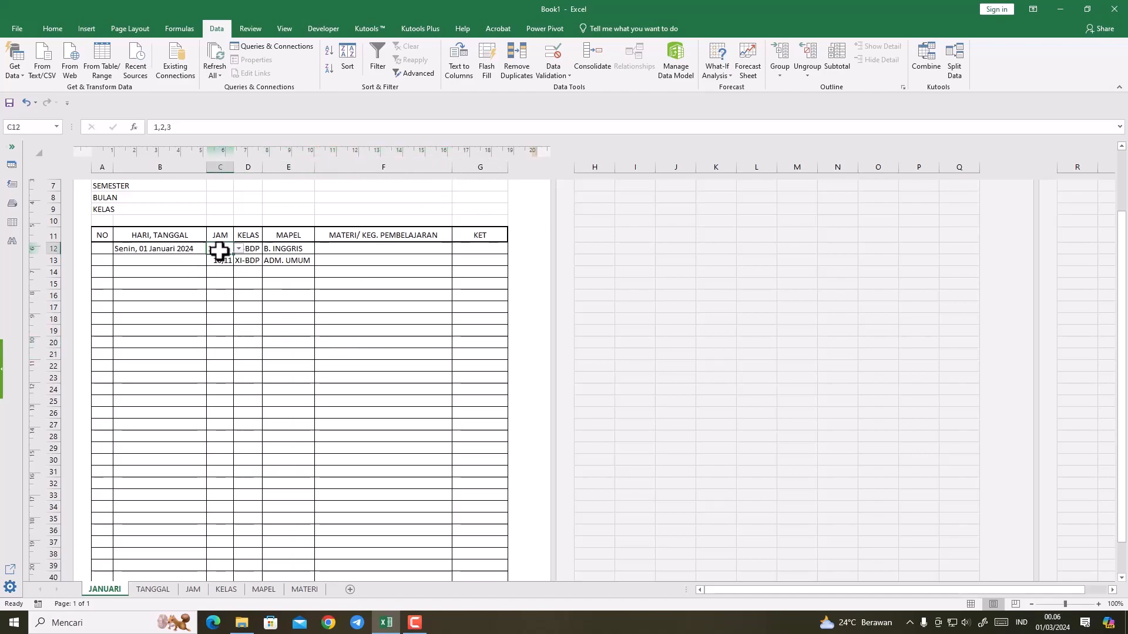
drag(218, 252, 492, 468)
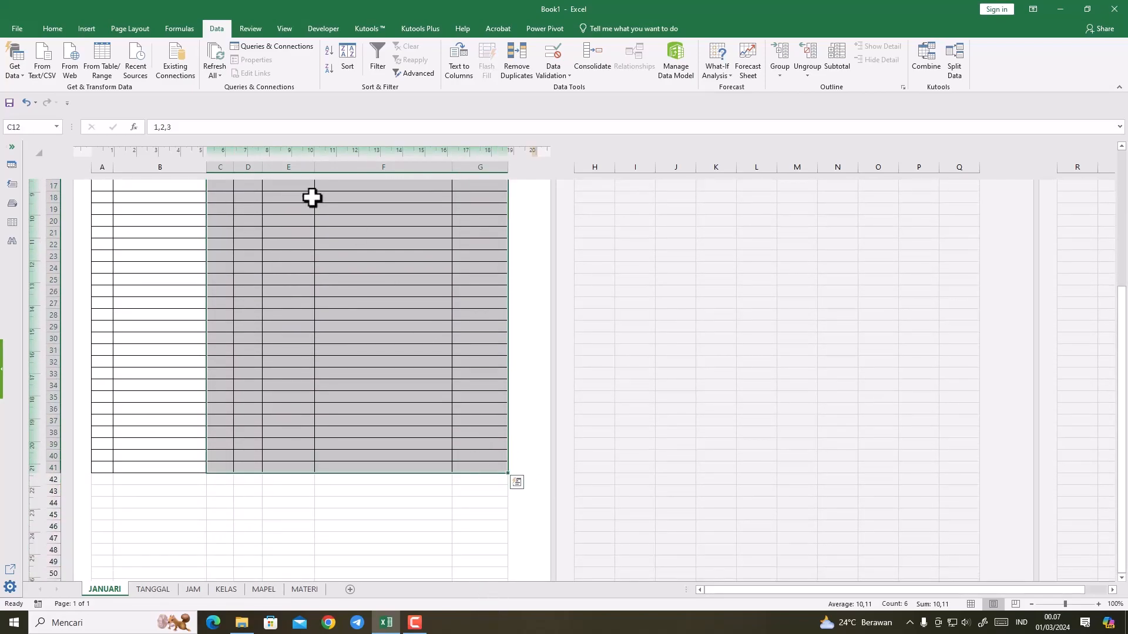
click(53, 24)
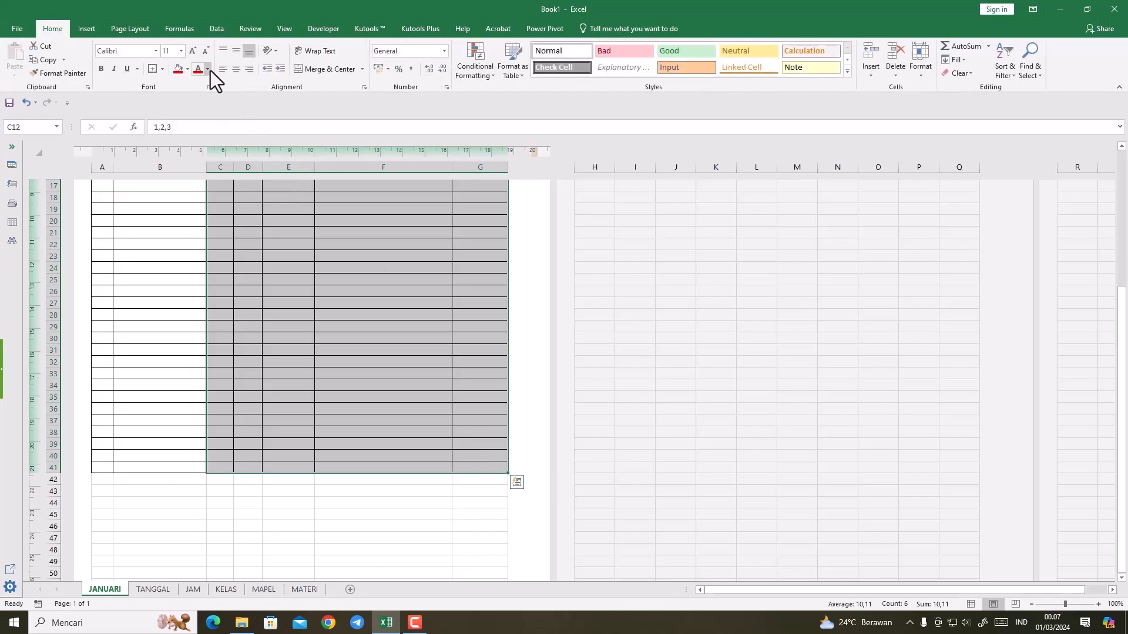
click(223, 69)
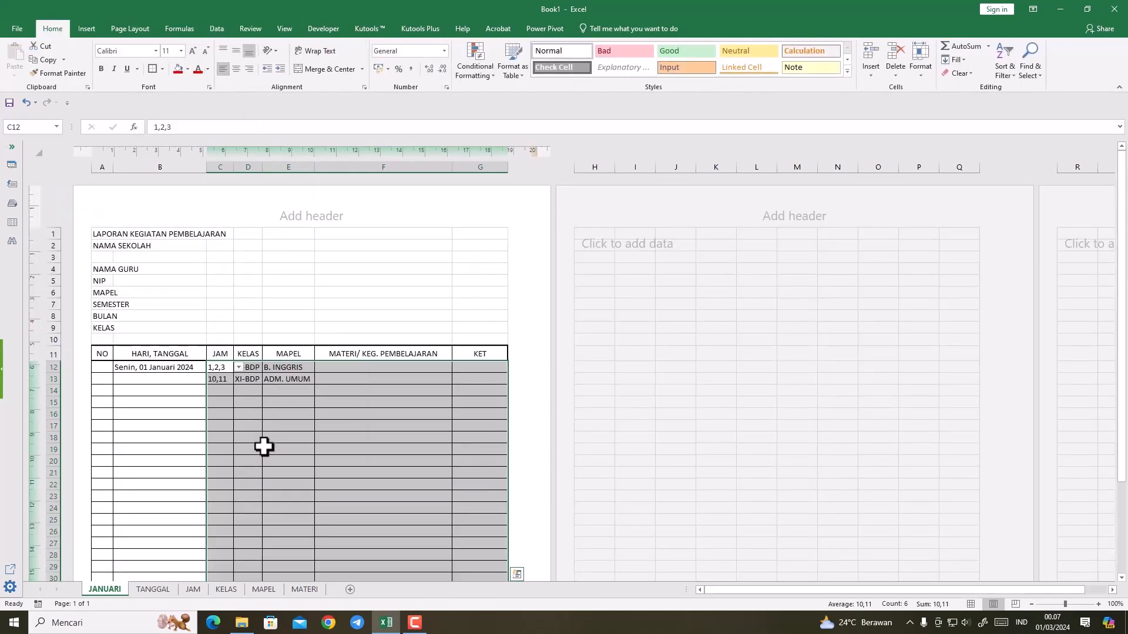
click(265, 449)
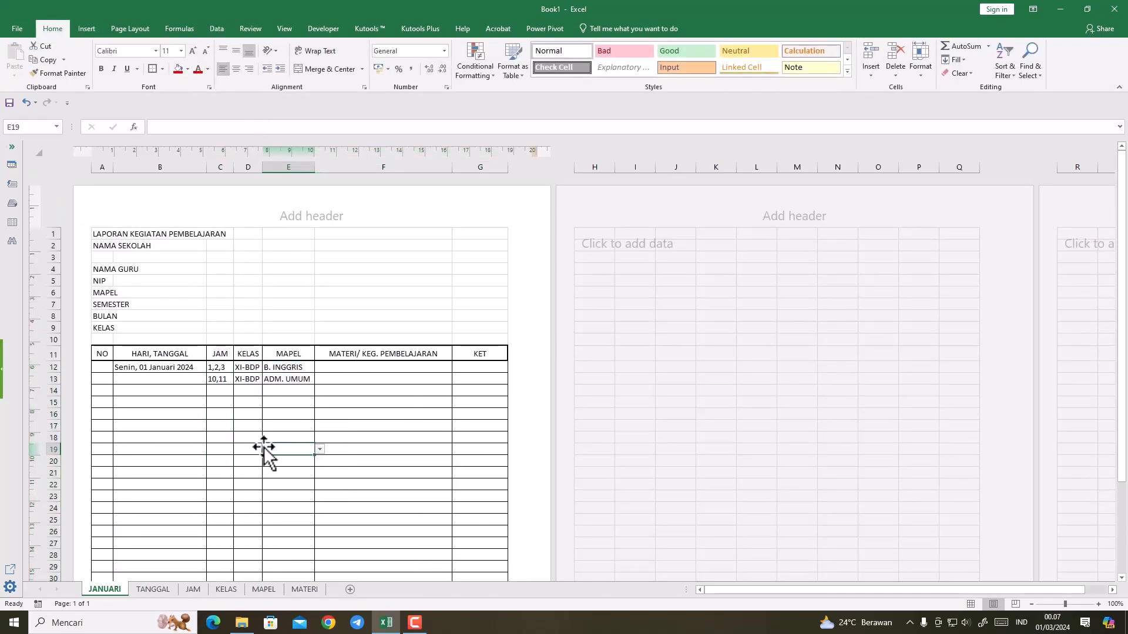
Step: Enter Selasa, 02 Januari 2024 in B14 from its drop-down list, with hours 1,2,3 in C14 and 4,5 in C15
click(146, 390)
click(211, 391)
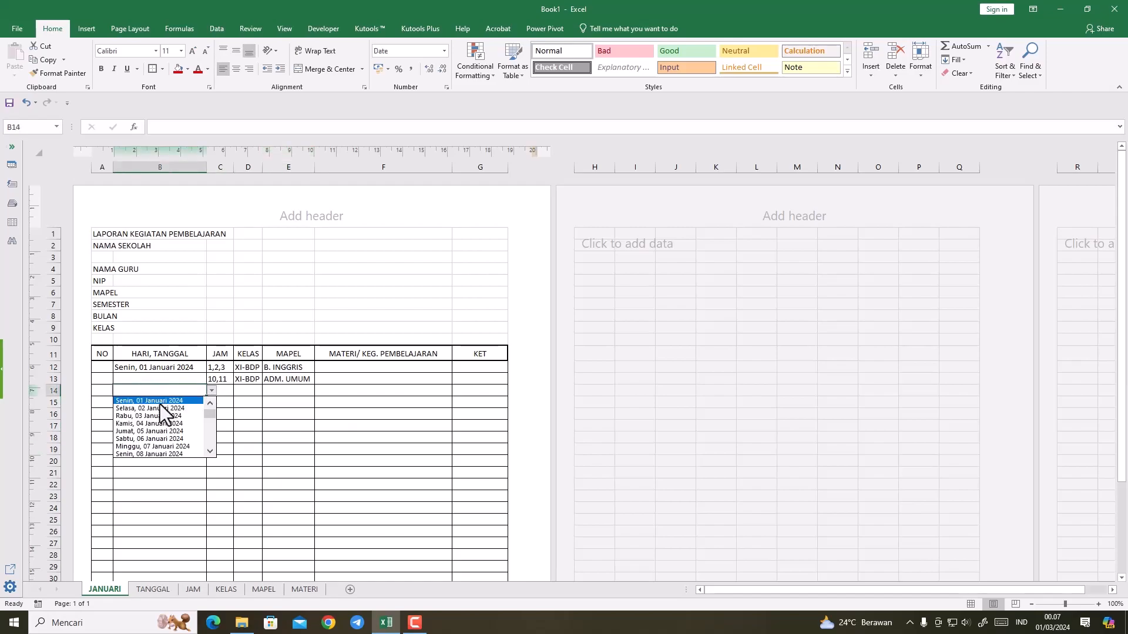
click(160, 404)
click(223, 393)
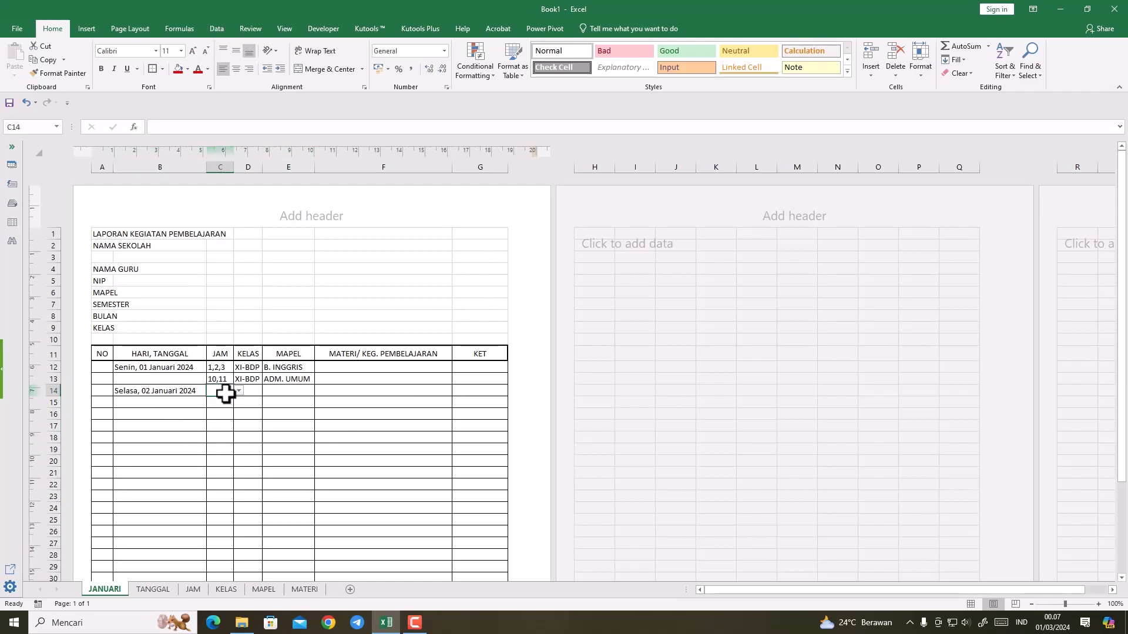
click(239, 392)
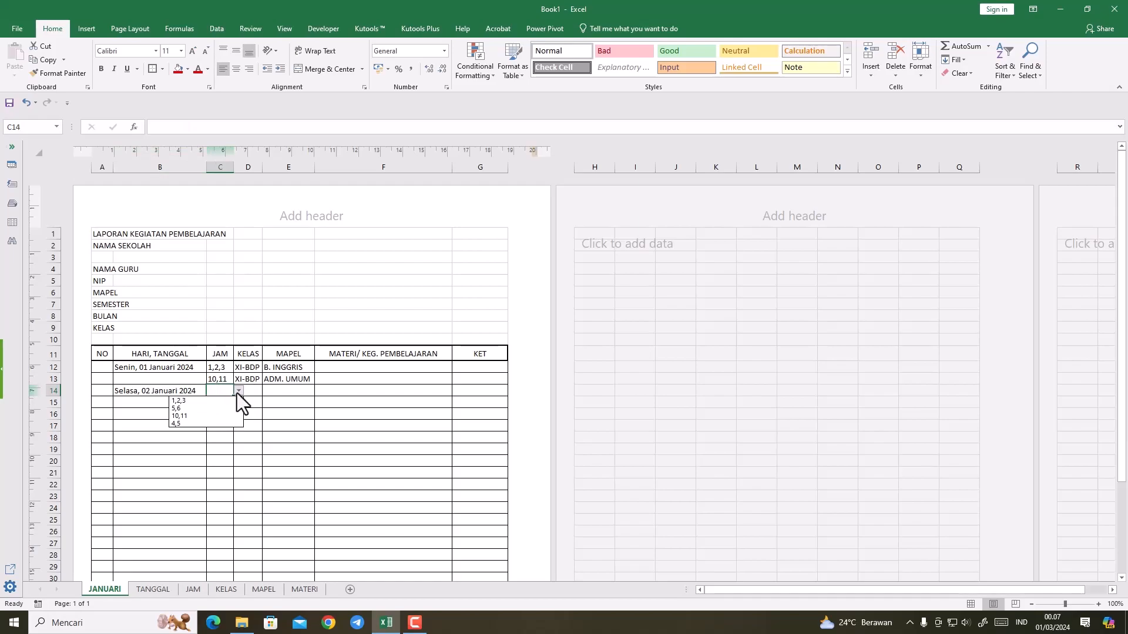
click(195, 402)
click(226, 400)
click(238, 402)
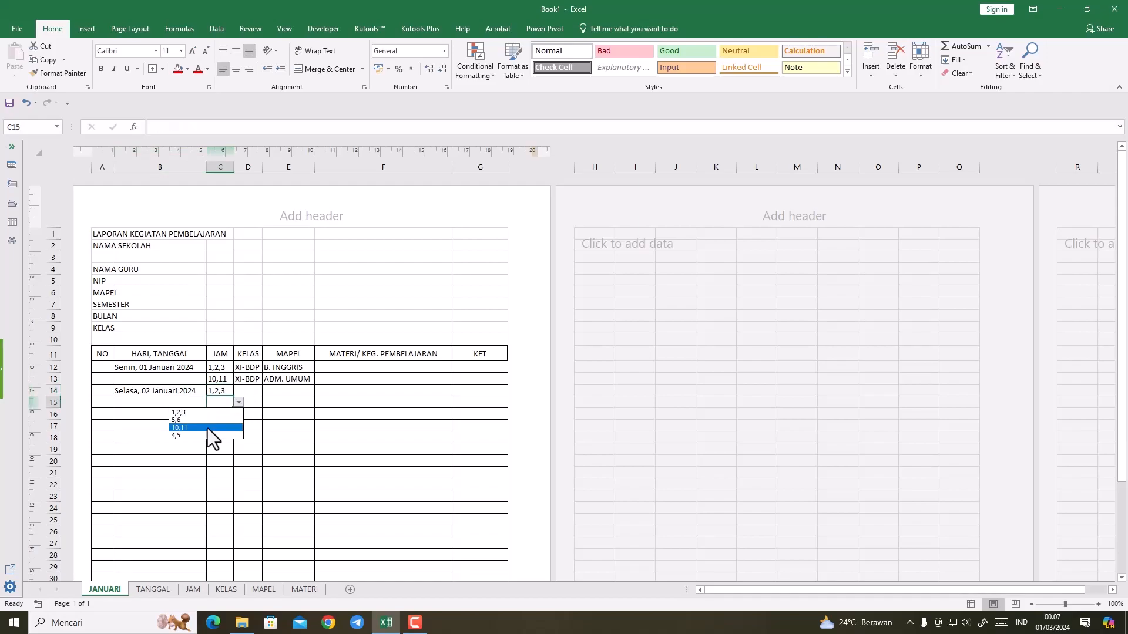
click(204, 438)
Step: Choose class XI-BDP for D14 and X-OTKP for D15 from the KELAS column's drop-down lists
click(246, 392)
click(267, 391)
click(247, 404)
click(246, 405)
click(267, 403)
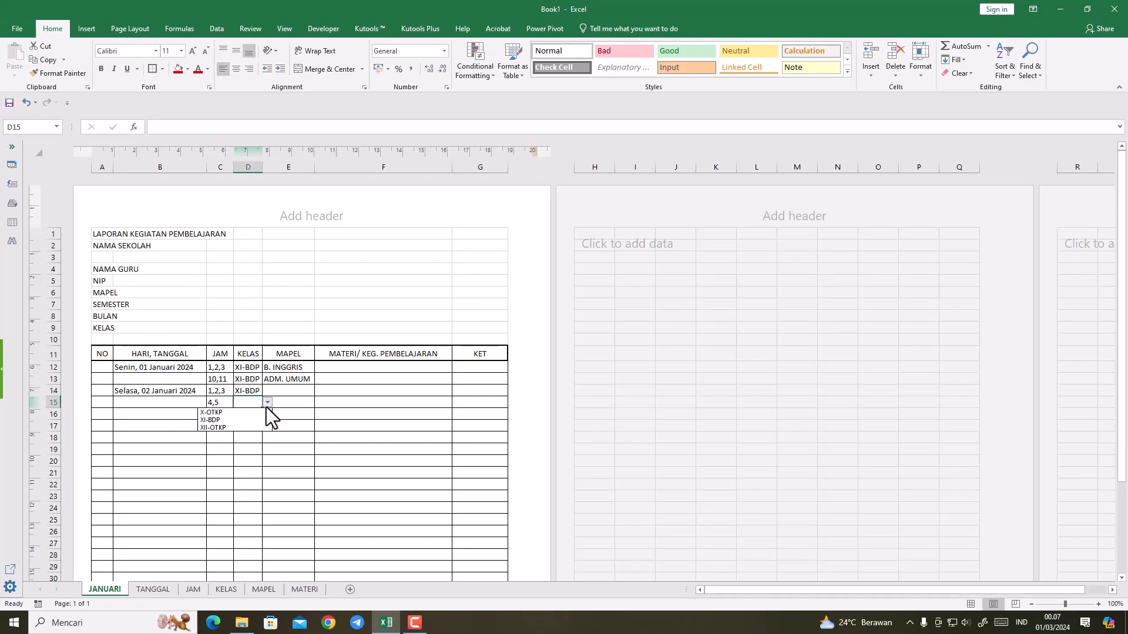
click(247, 424)
click(246, 415)
Step: Enter Rabu, 03 Januari 2024 in B16 from its drop-down list, with hours 1,2,3 in C16 and 5,6 in C17
click(157, 412)
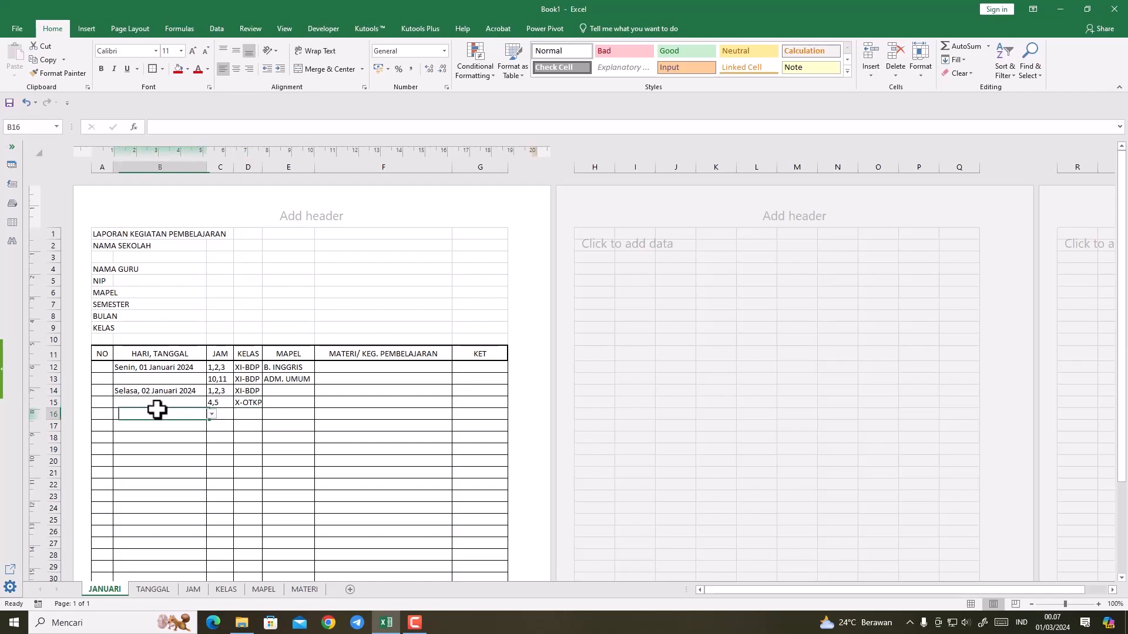
click(211, 415)
click(158, 440)
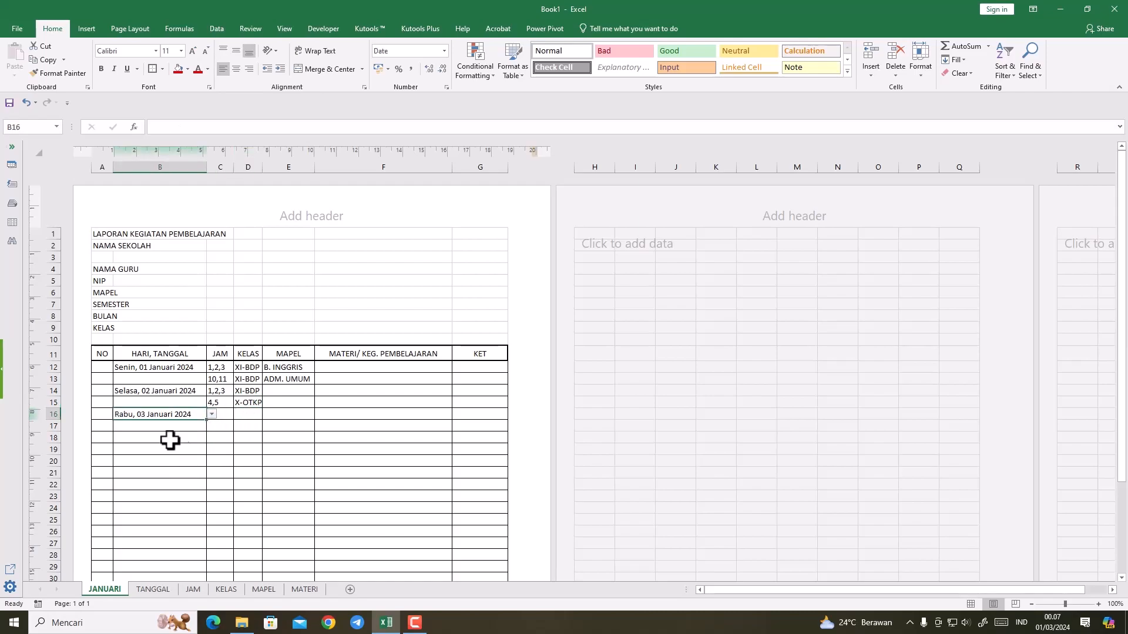
click(226, 415)
click(238, 415)
click(223, 426)
click(221, 426)
click(238, 426)
click(221, 437)
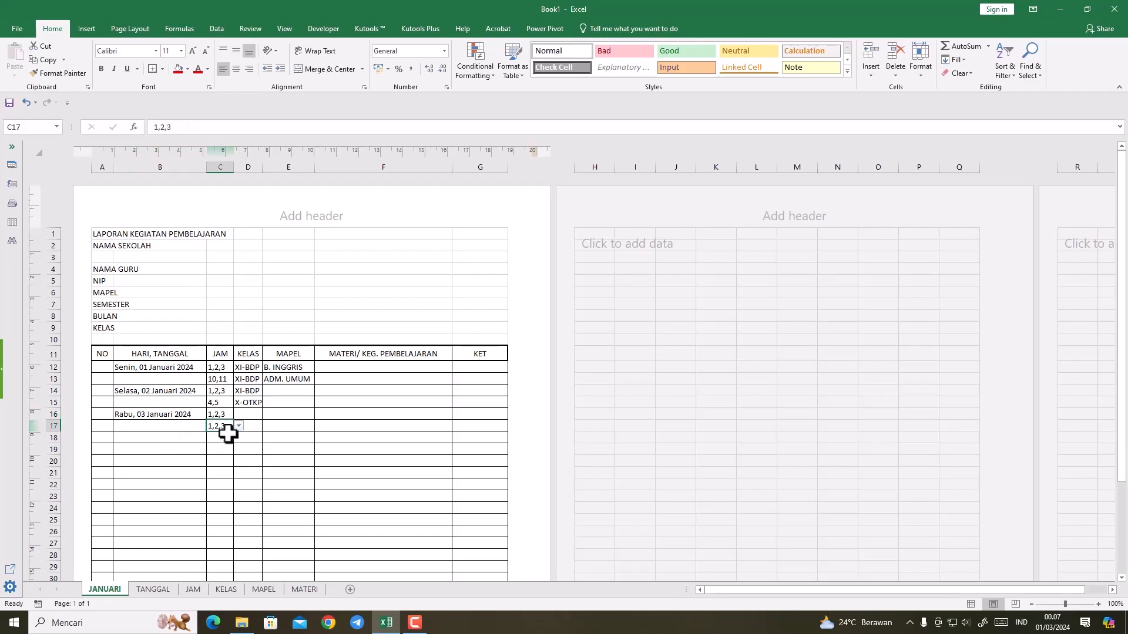
click(239, 426)
click(220, 454)
Step: Choose class X-OTKP for D16 and D17 from the KELAS column's drop-down lists
click(252, 414)
click(231, 424)
click(250, 426)
click(267, 426)
click(230, 436)
Step: Choose ADM. UMUM as the subject in each MAPEL cell from E14 to E17
click(287, 392)
click(320, 391)
click(297, 409)
click(297, 403)
click(320, 402)
click(292, 420)
click(293, 415)
click(320, 415)
click(296, 432)
click(296, 425)
click(320, 426)
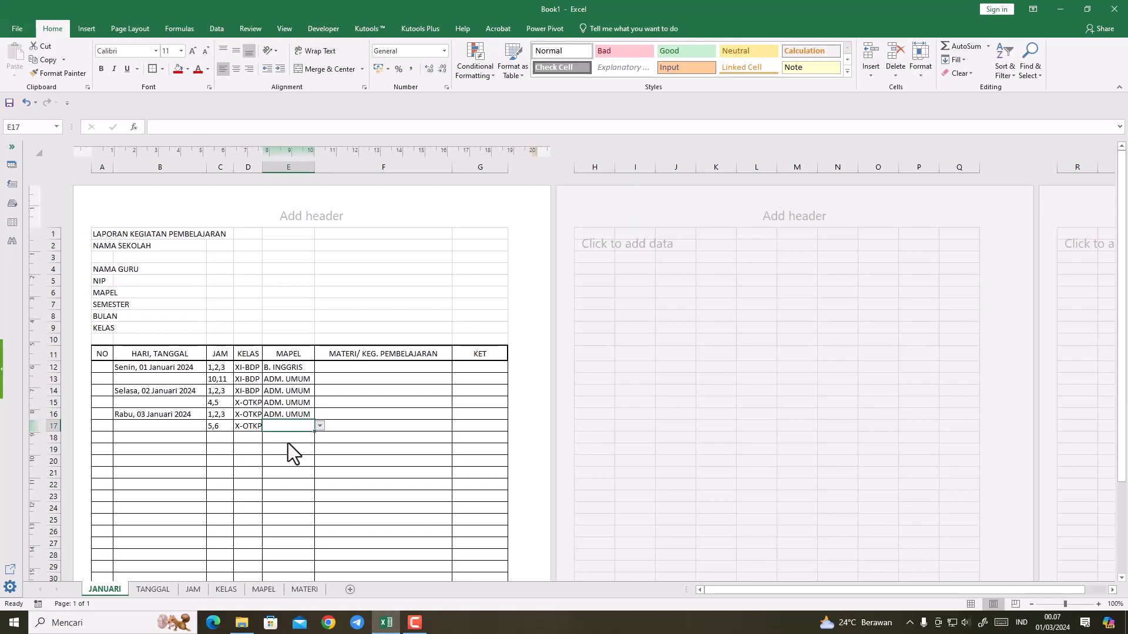
click(288, 444)
Step: Set the MAPEL cells to B. INGGRIS in E14, MATEMATIKA in E15, ADM. UMUM in E16 and B. INGGRIS in E17
click(274, 390)
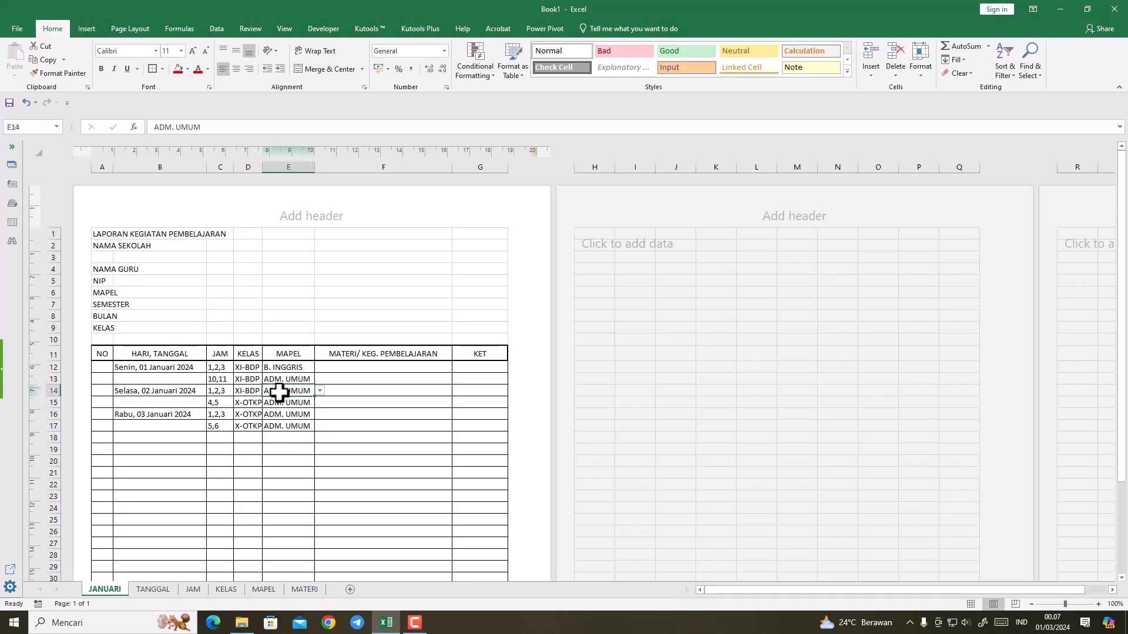
click(320, 391)
click(297, 401)
click(297, 403)
click(320, 403)
click(294, 428)
click(297, 416)
click(320, 414)
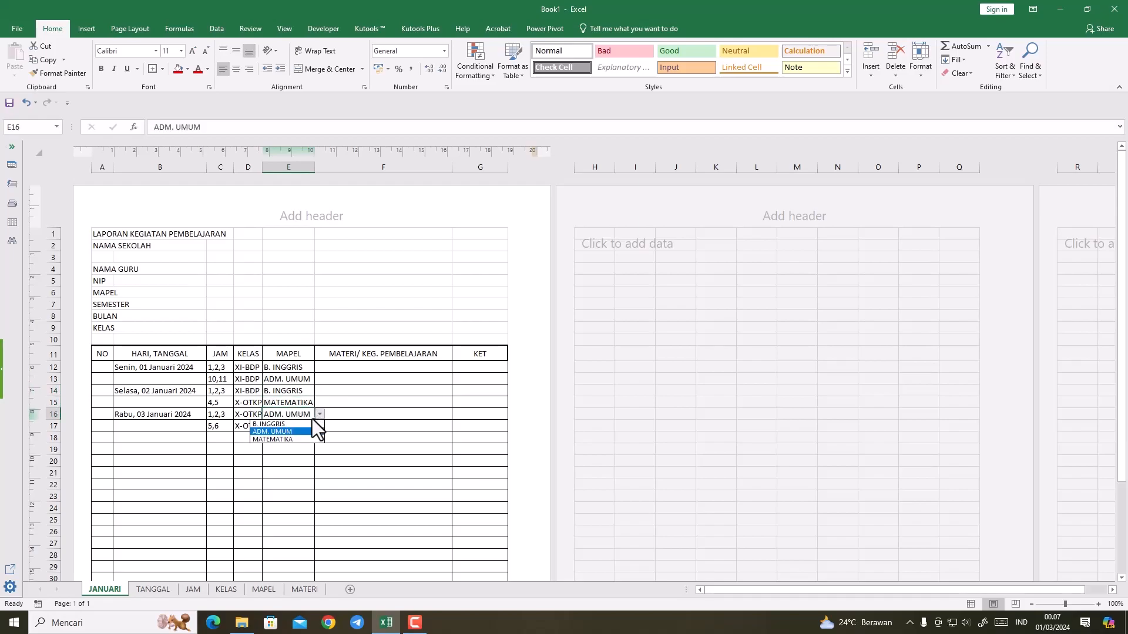
click(284, 433)
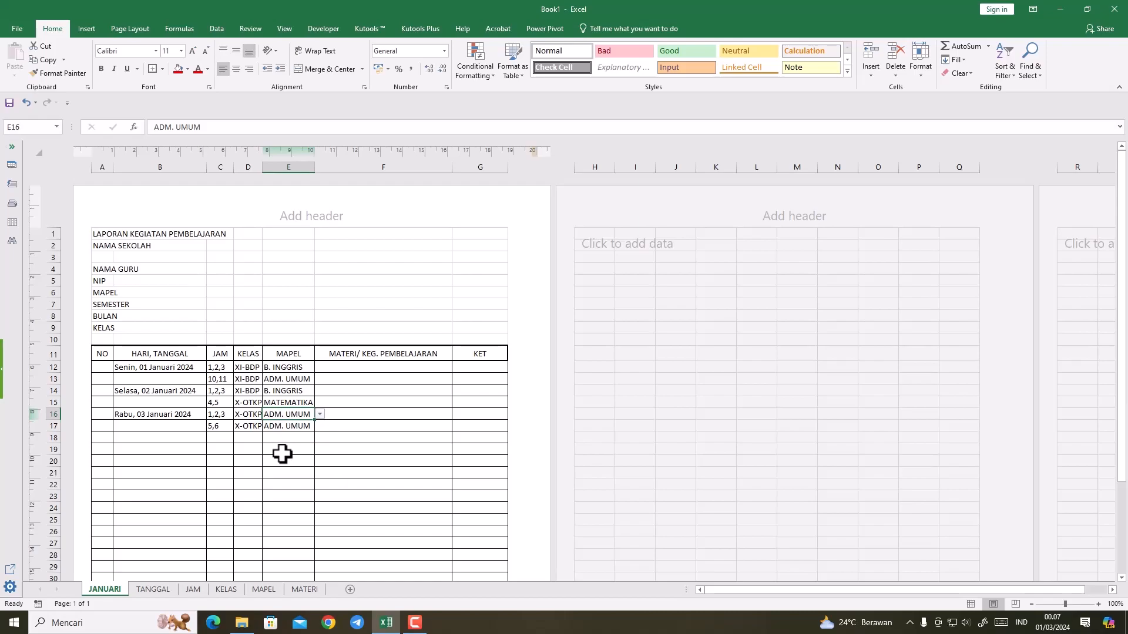
click(303, 427)
click(320, 426)
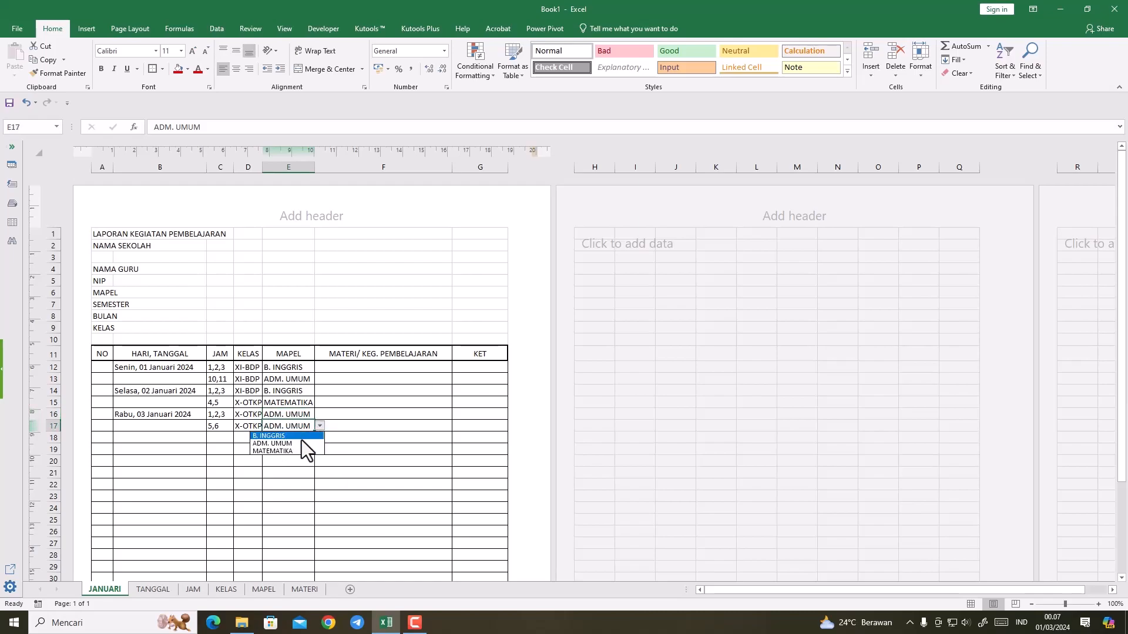
click(297, 437)
Step: Change the class to XII-OTKP in D16 and XI-BDP in D17
click(246, 412)
click(272, 416)
click(247, 413)
click(267, 415)
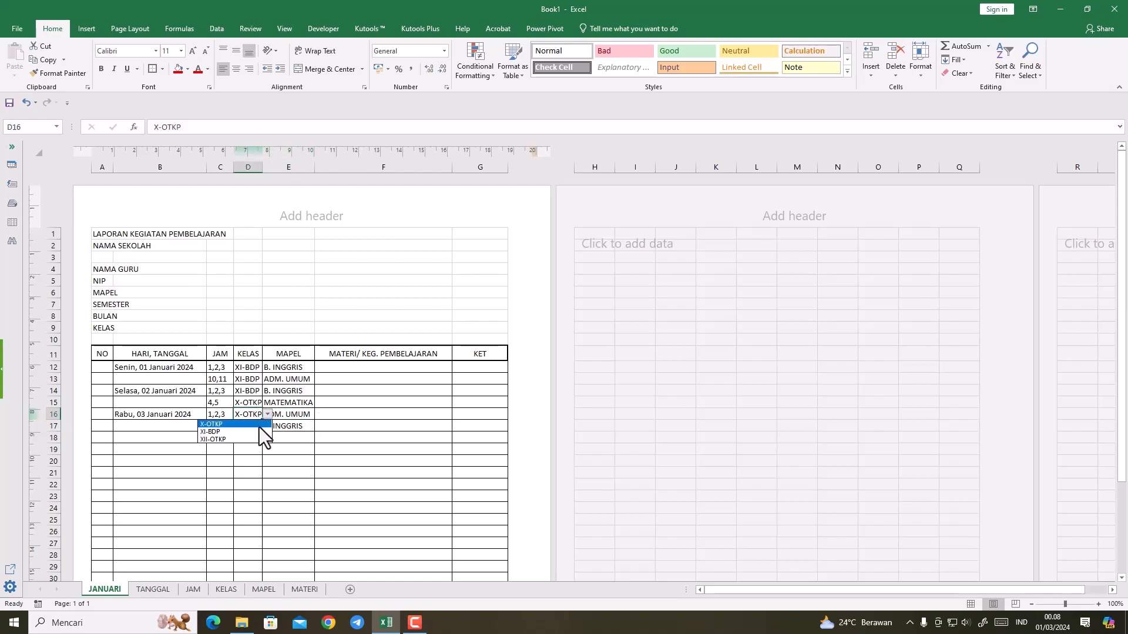
click(252, 440)
click(252, 427)
click(267, 426)
click(242, 443)
Step: Fill row 18 from its drop-down lists with Kamis, 04 Januari 2024, hours 10,11, class XII-OTKP and subject ADM. UMUM
click(174, 438)
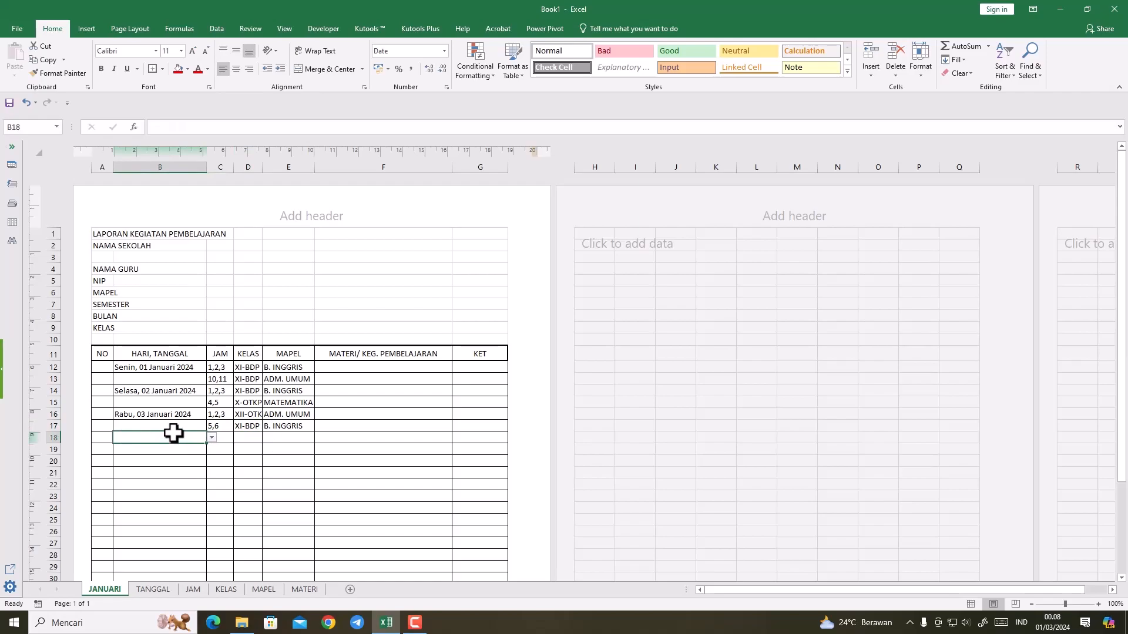
click(211, 439)
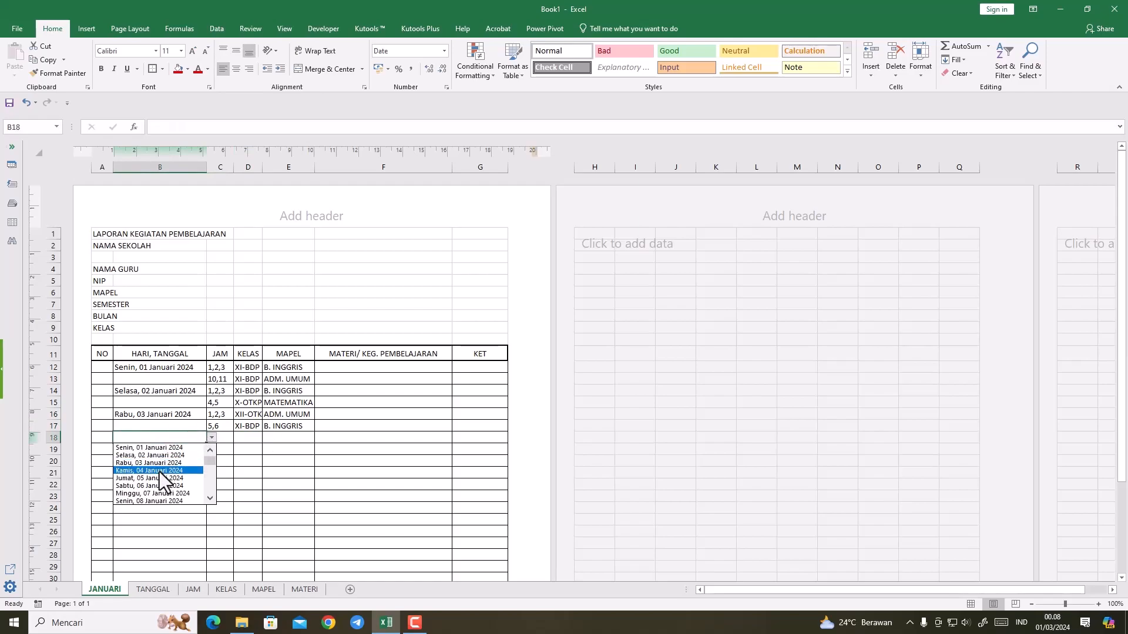
click(160, 471)
click(225, 438)
click(238, 438)
click(226, 464)
click(257, 439)
click(268, 439)
click(257, 463)
click(287, 438)
click(320, 438)
click(293, 455)
Step: Fill row 19 from its drop-down lists with Jumat, 05 Januari 2024, hours 5,6, class XI-BDP and subject B. INGGRIS
click(159, 448)
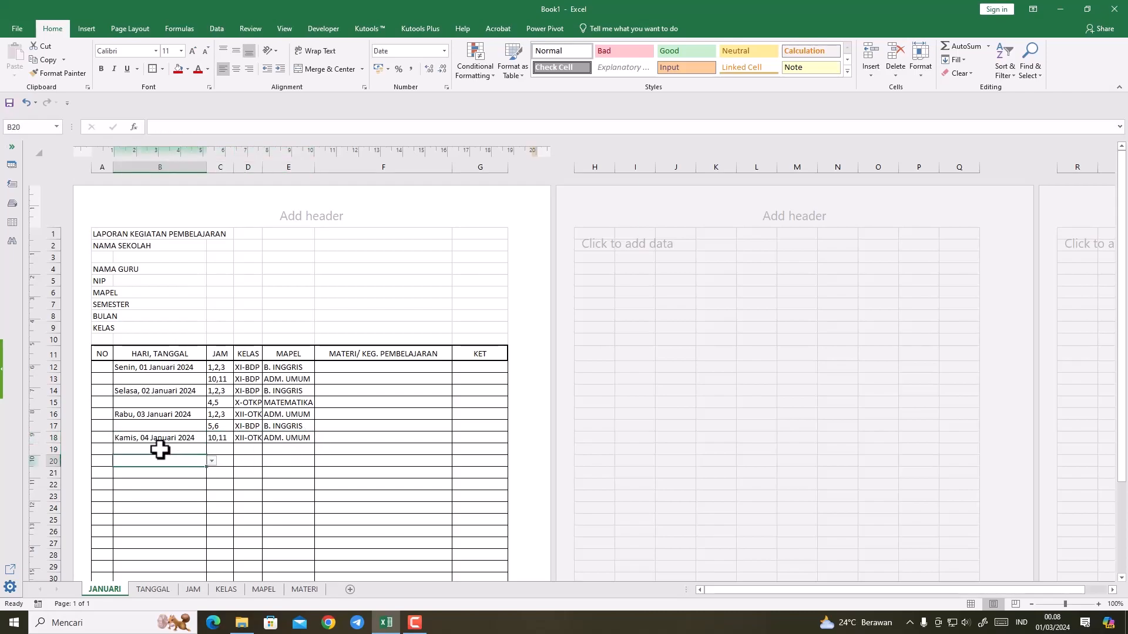
click(210, 450)
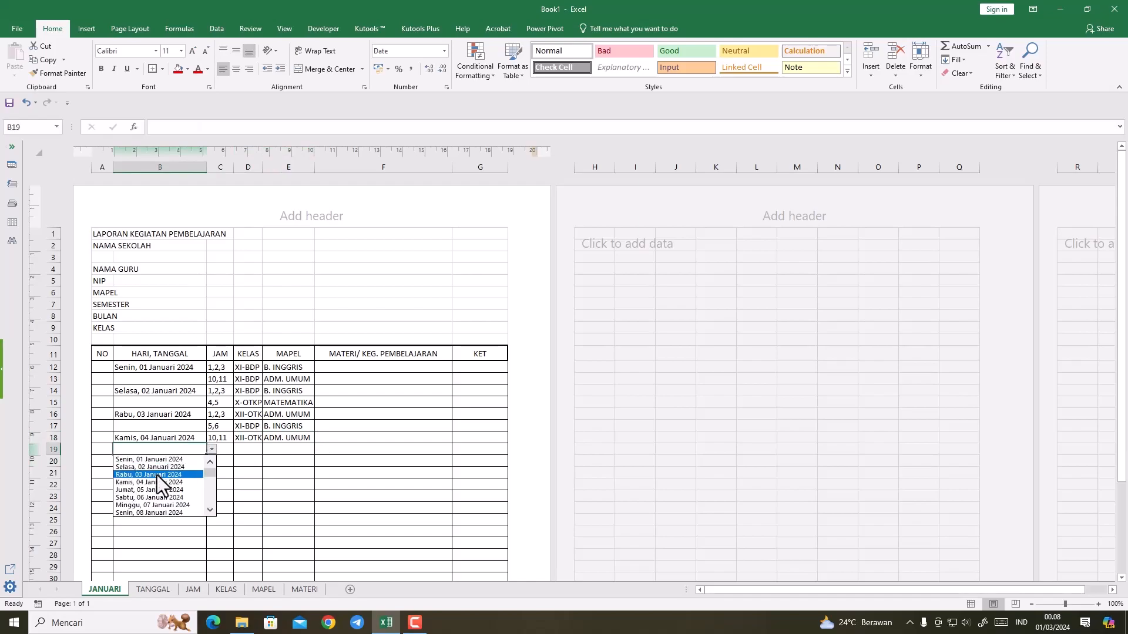
click(156, 491)
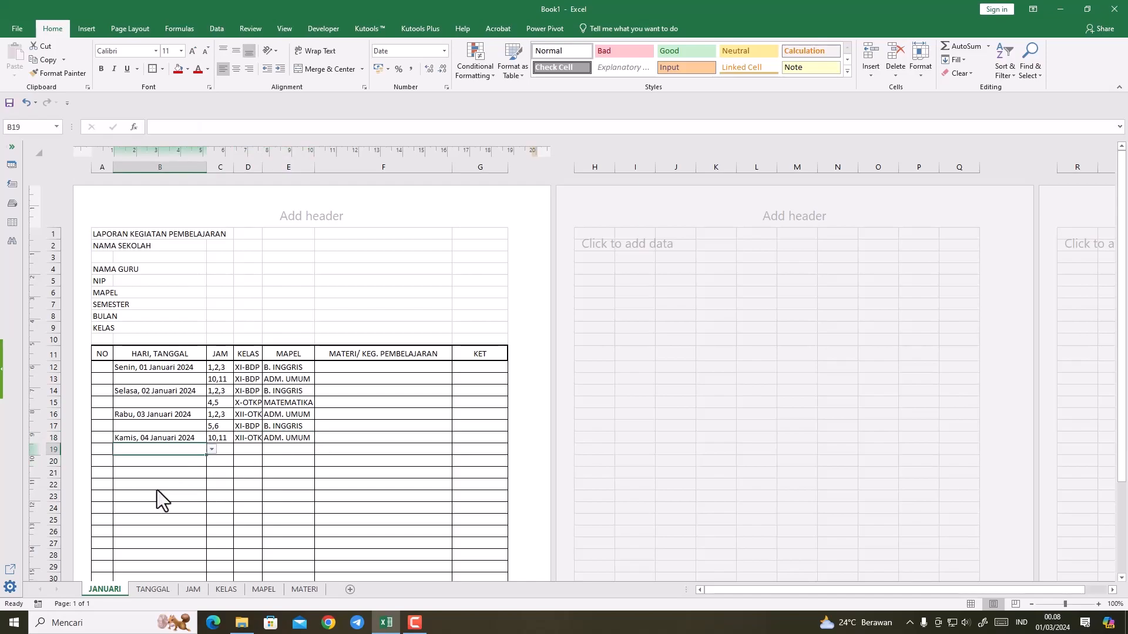
click(221, 450)
click(238, 449)
click(216, 473)
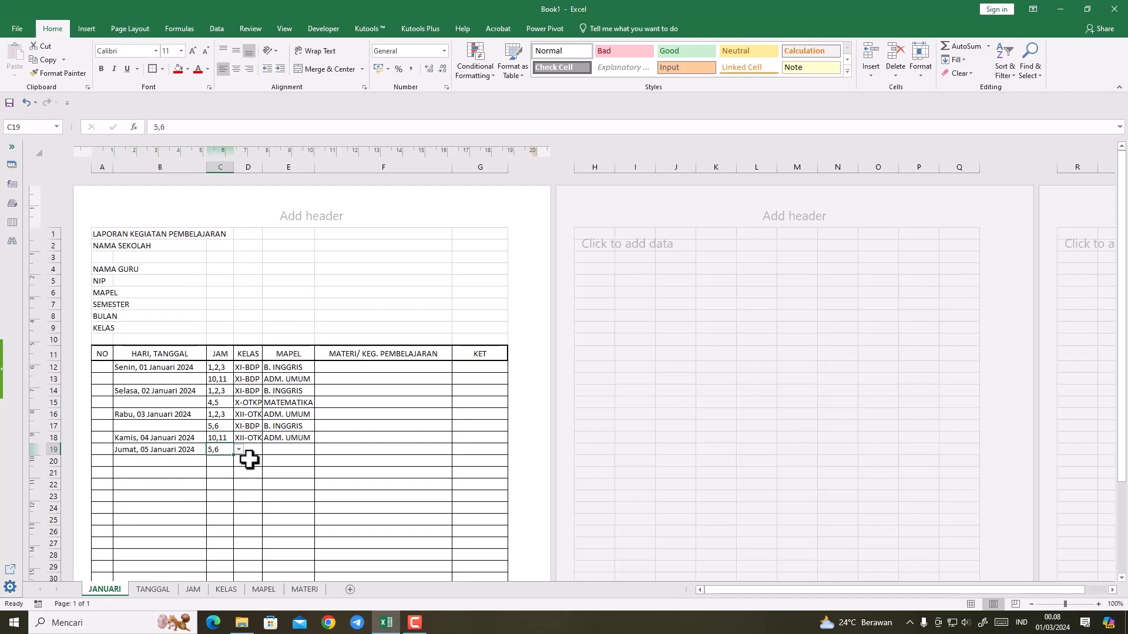
click(256, 449)
click(268, 449)
click(238, 470)
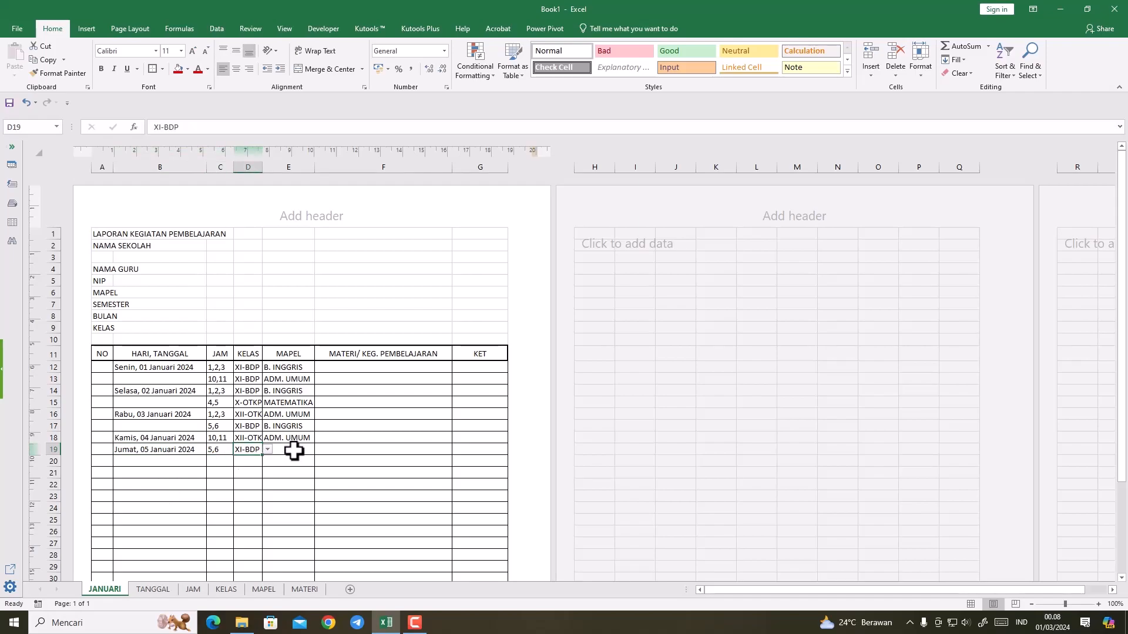
click(292, 451)
click(319, 450)
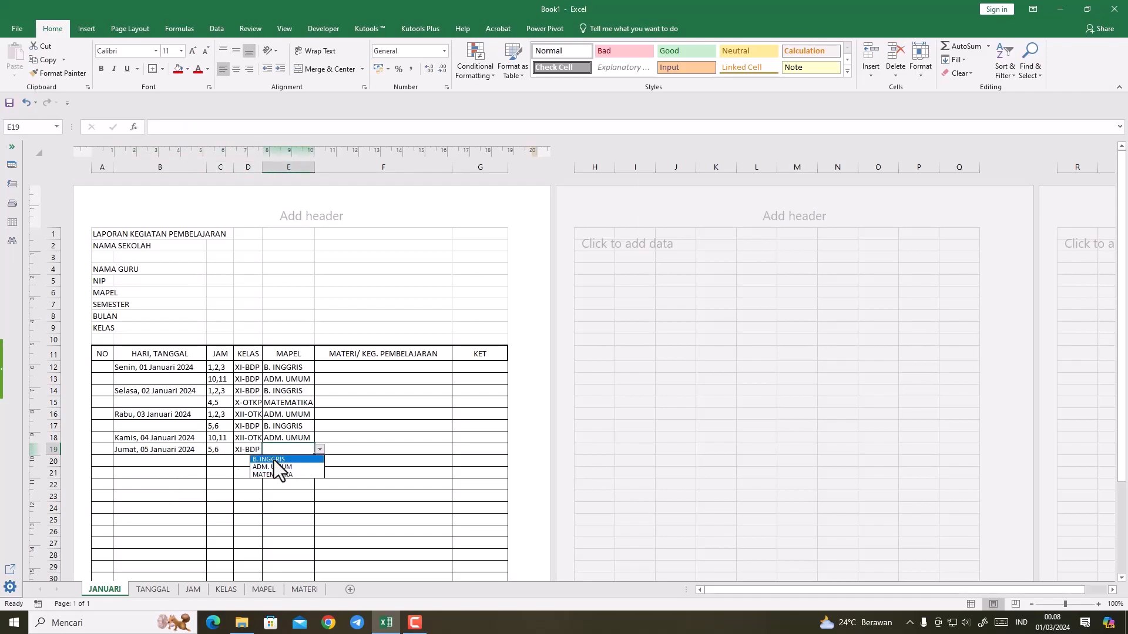
click(276, 460)
click(225, 485)
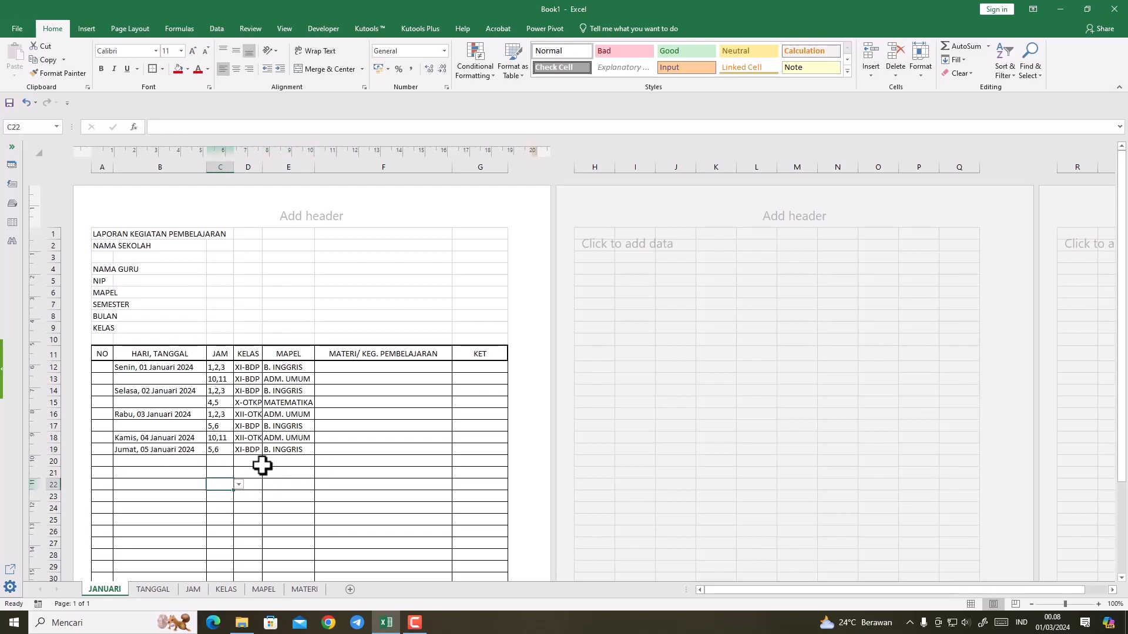
Step: Copy the week's entries B12:E19 and paste them into the blocks starting at B20 and B28
drag(139, 370, 288, 449)
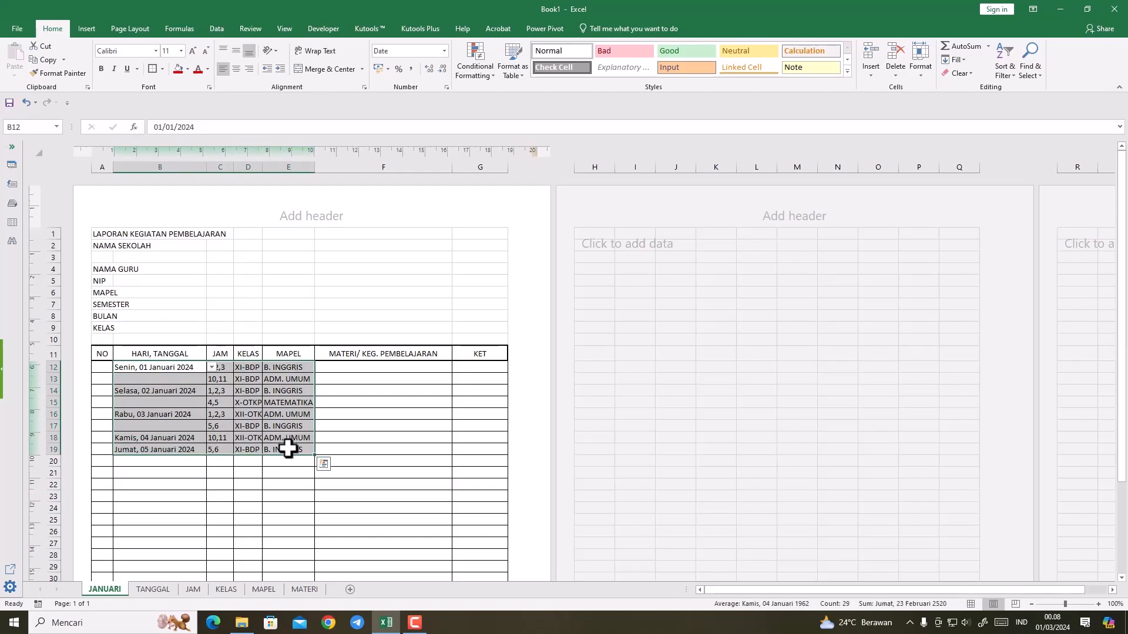
key(ctrl+c)
click(169, 460)
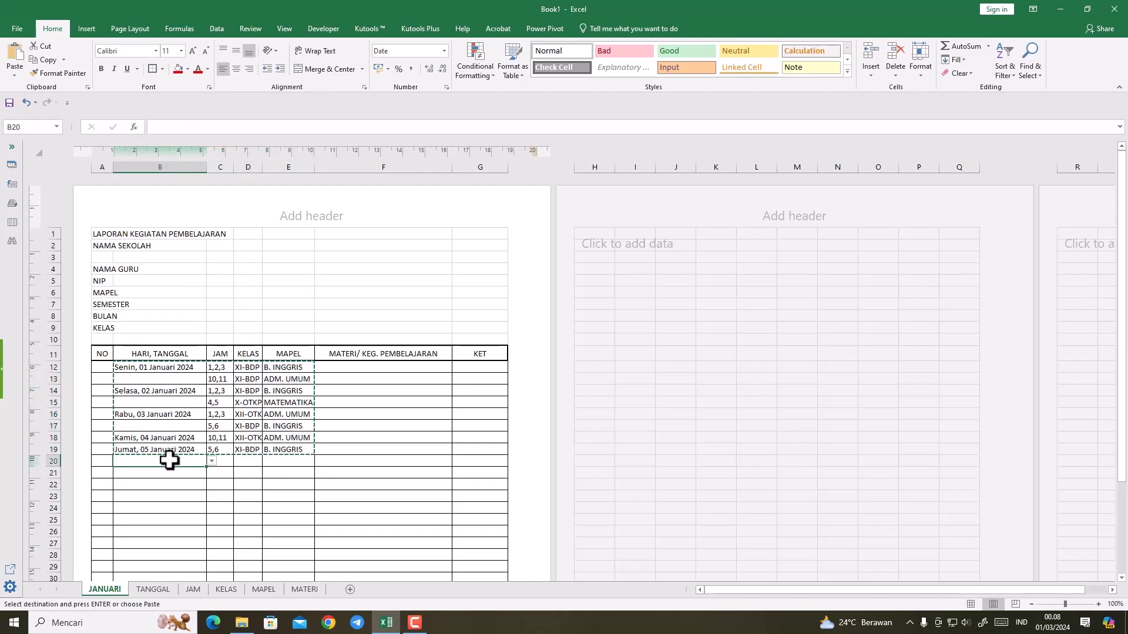
key(ctrl+v)
scroll(171, 476, down, 2)
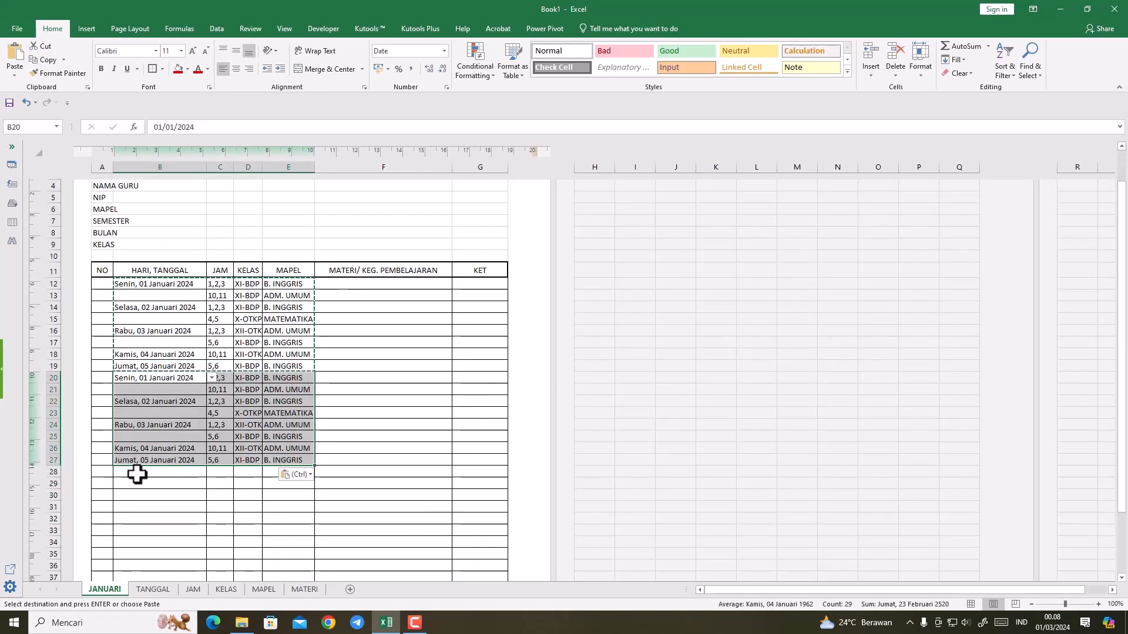
click(137, 474)
key(ctrl+v)
scroll(136, 470, down, 2)
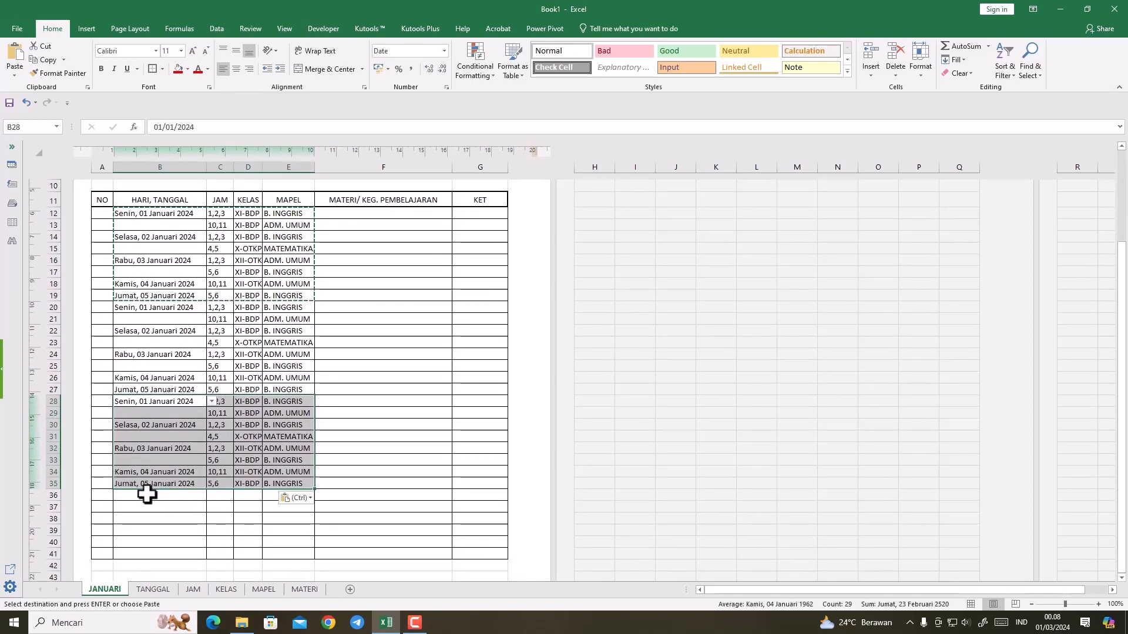
click(147, 496)
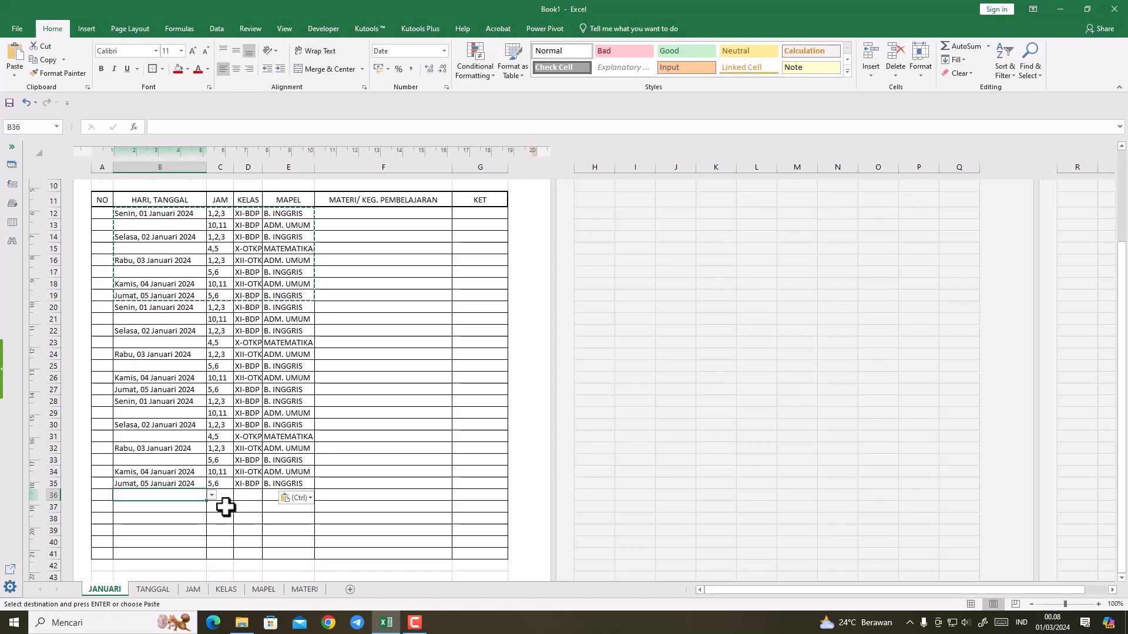
Step: Set the second week's dates to Senin, 08 Januari 2024 in B20 and Selasa, 09 Januari 2024 in B22
key(ctrl)
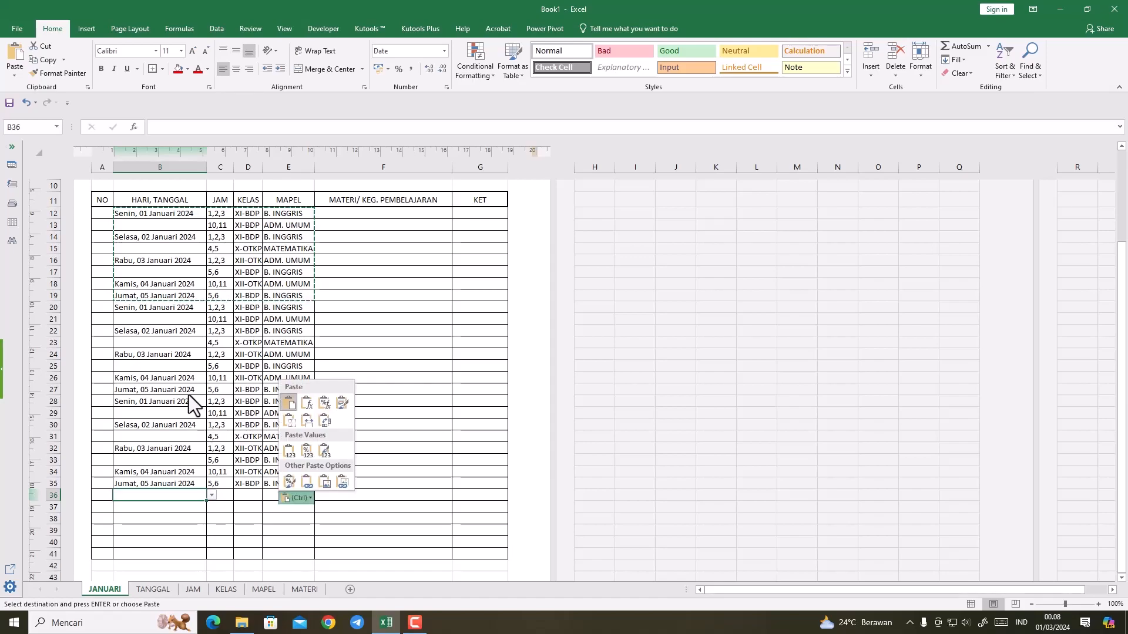
click(157, 309)
click(156, 309)
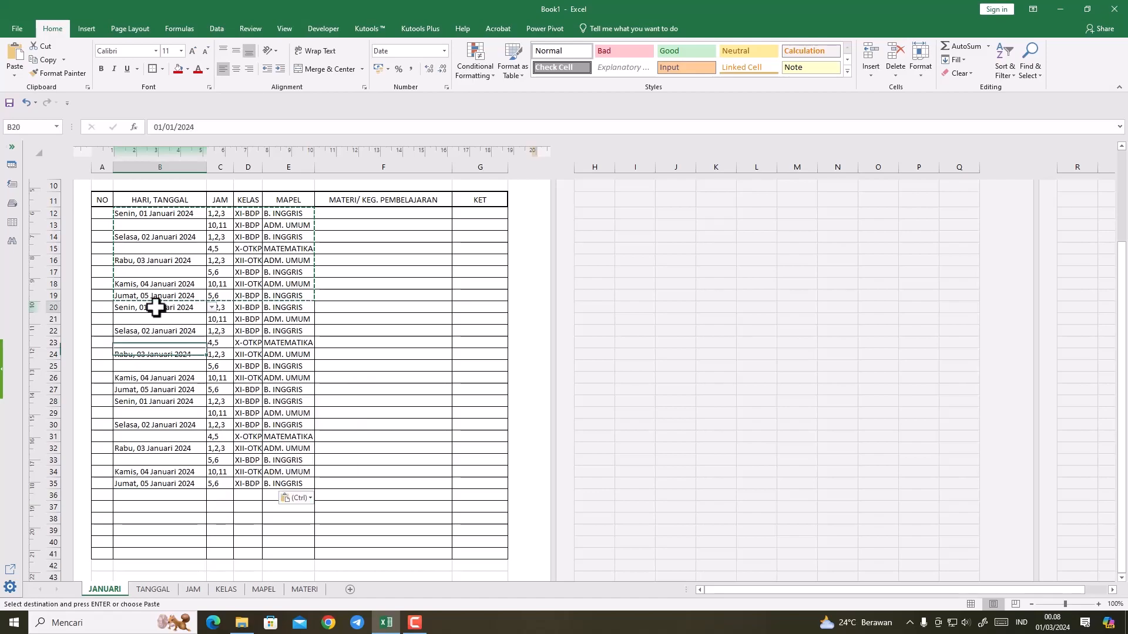
click(212, 307)
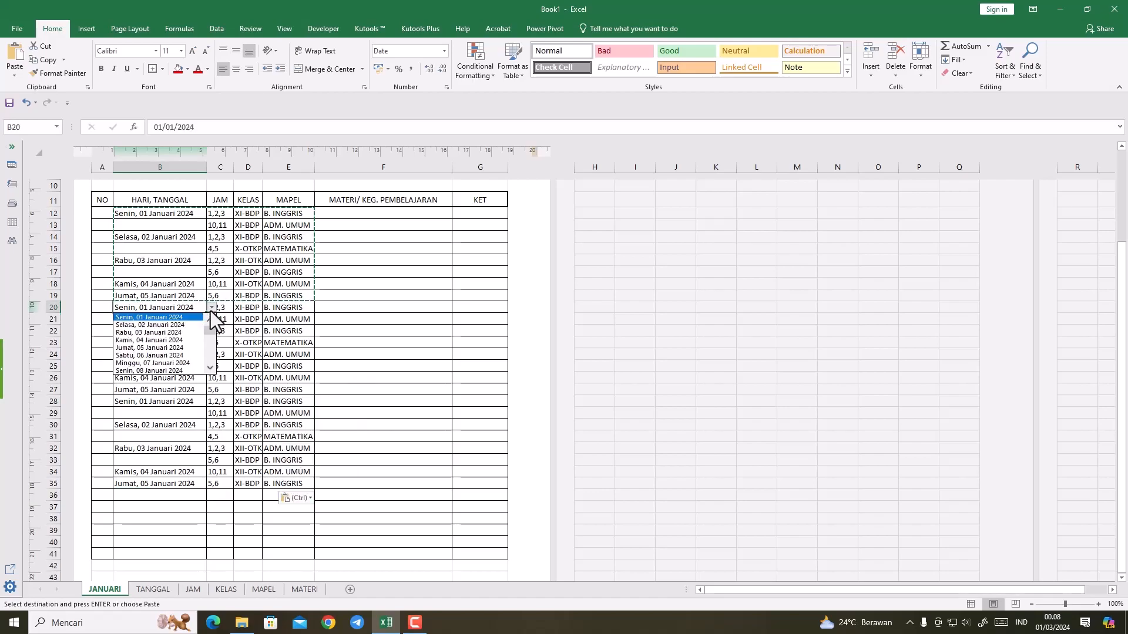
click(171, 370)
click(172, 331)
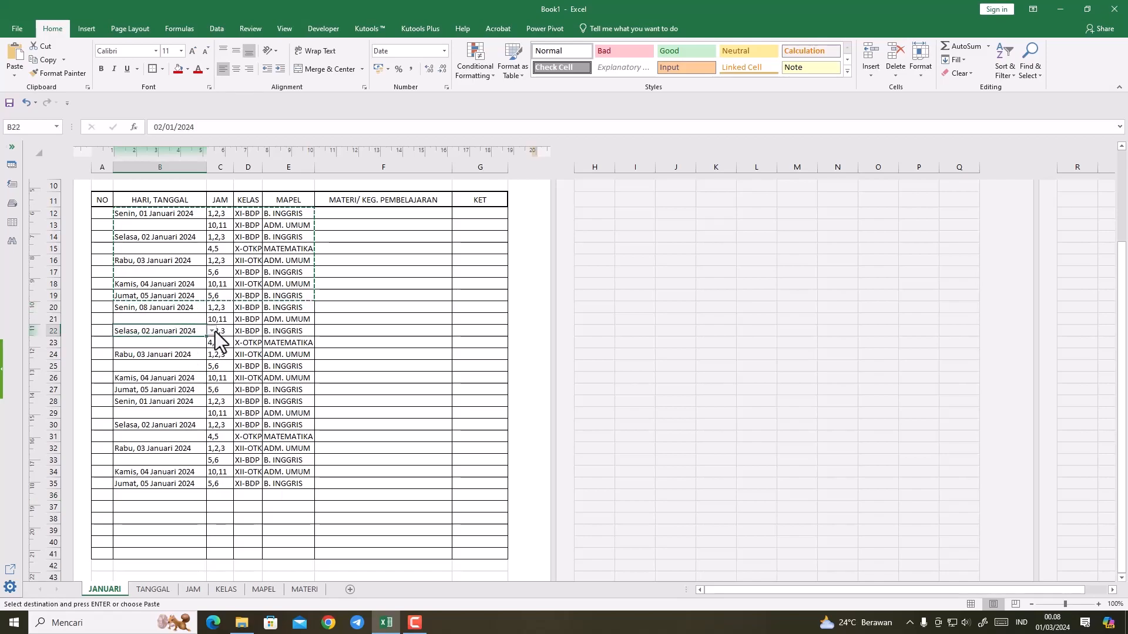
click(211, 331)
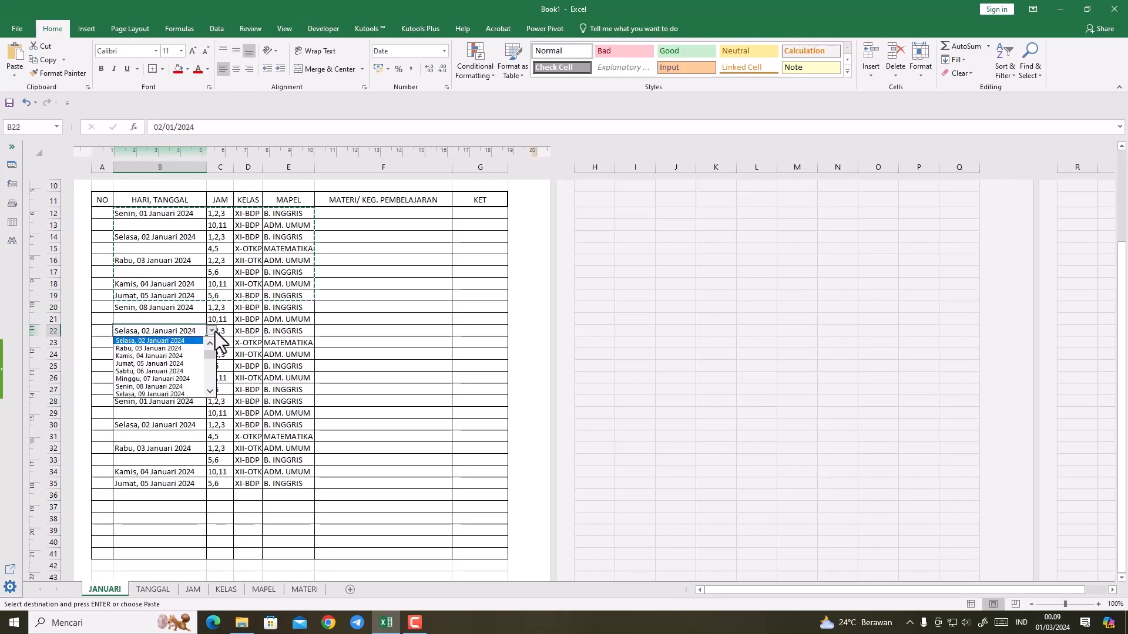
click(171, 393)
Step: Set the dates to Rabu, 10 Januari 2024 in B24 and Kamis, 11 Januari 2024 in B26
click(168, 356)
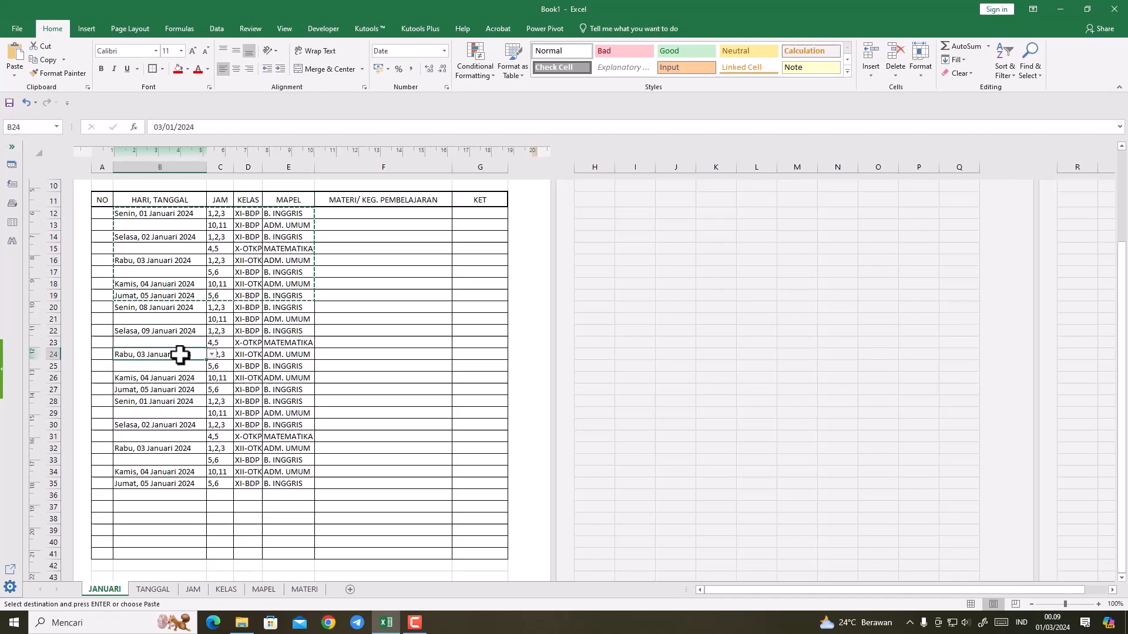
click(210, 355)
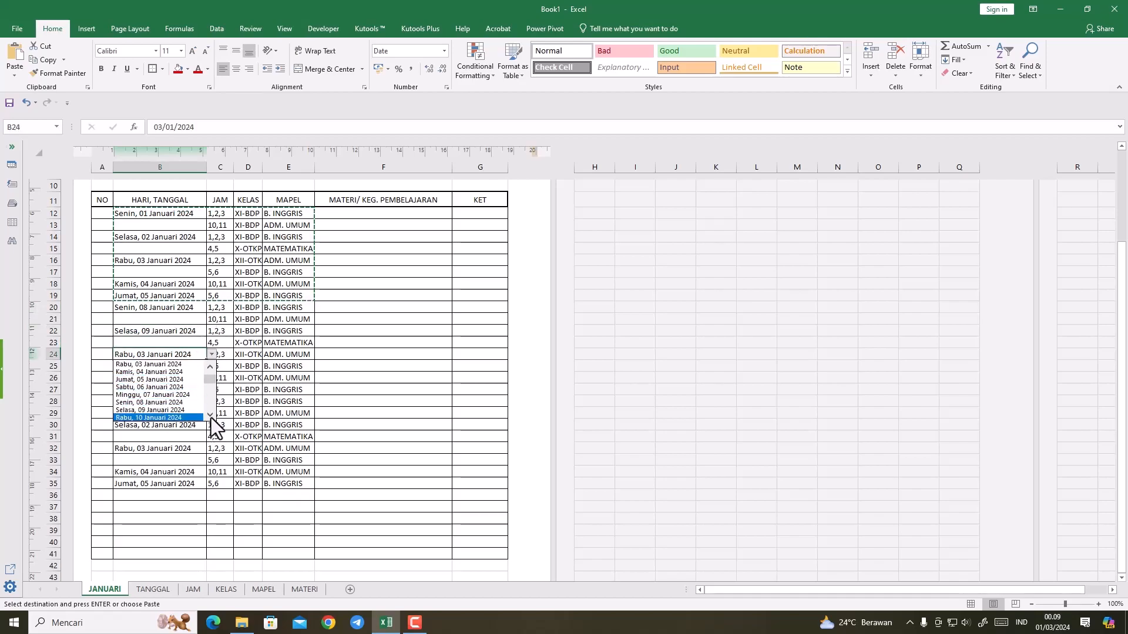
click(188, 417)
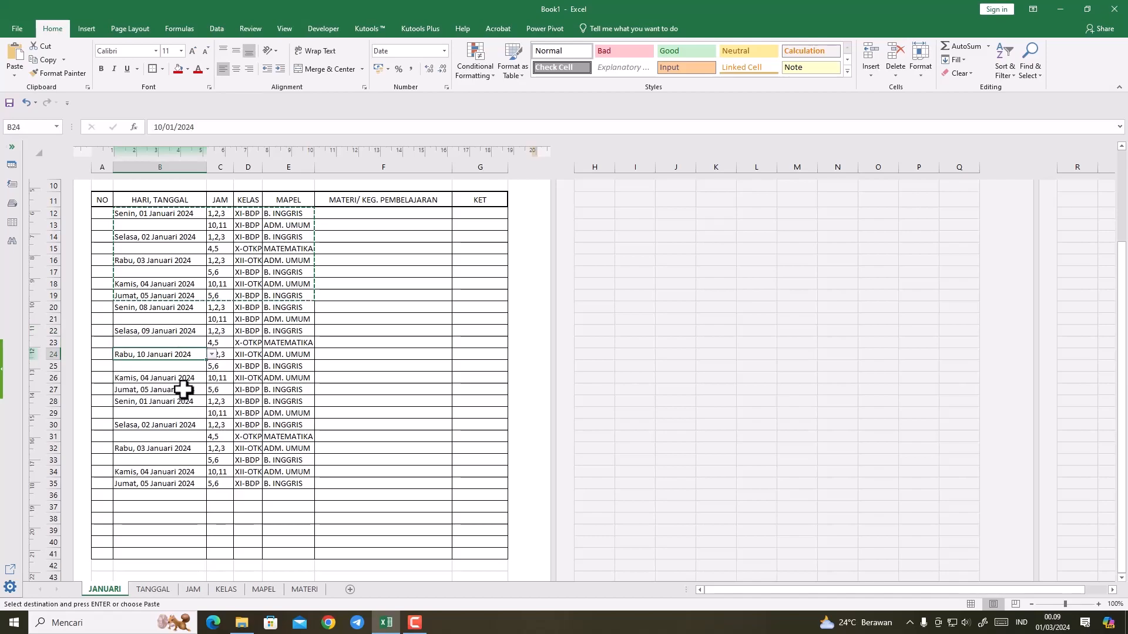
click(171, 377)
click(211, 379)
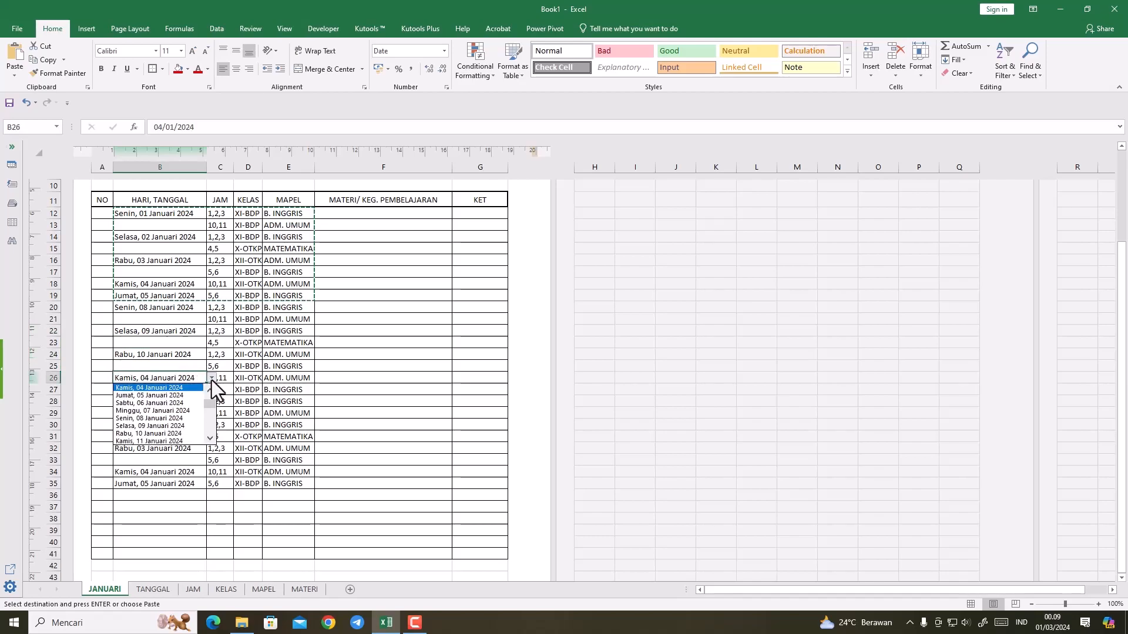
click(170, 441)
Step: Set the date in B27 to Jumat, 12 Januari 2024 from its drop-down list
click(171, 391)
click(212, 390)
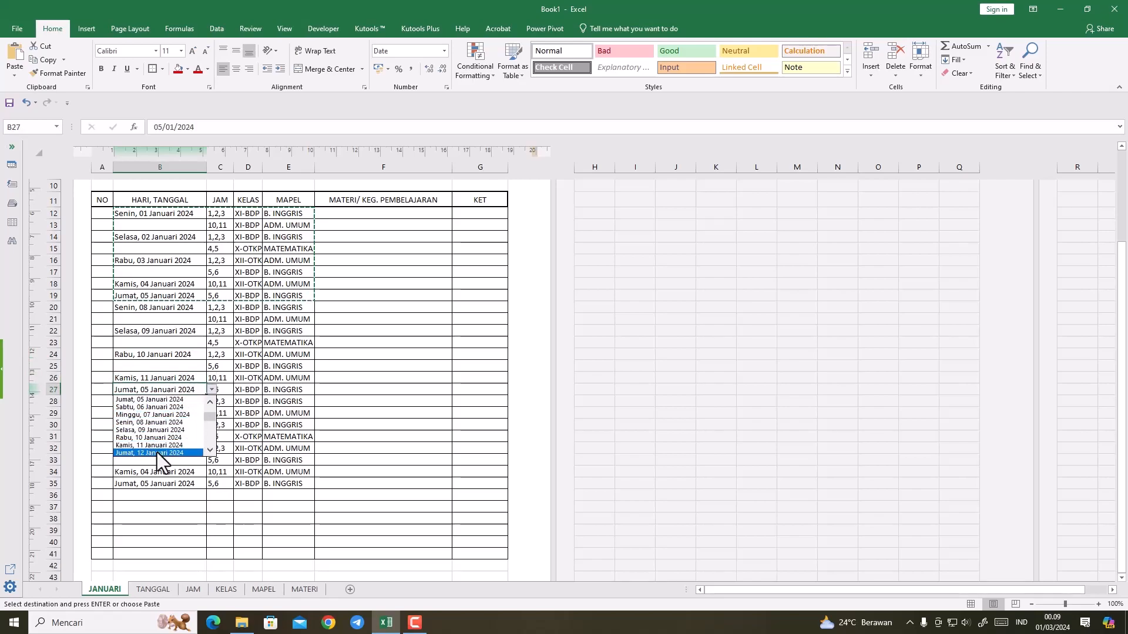
click(157, 453)
Step: Set the third week's first date in B28 to Senin, 15 Januari 2024
click(160, 402)
click(212, 401)
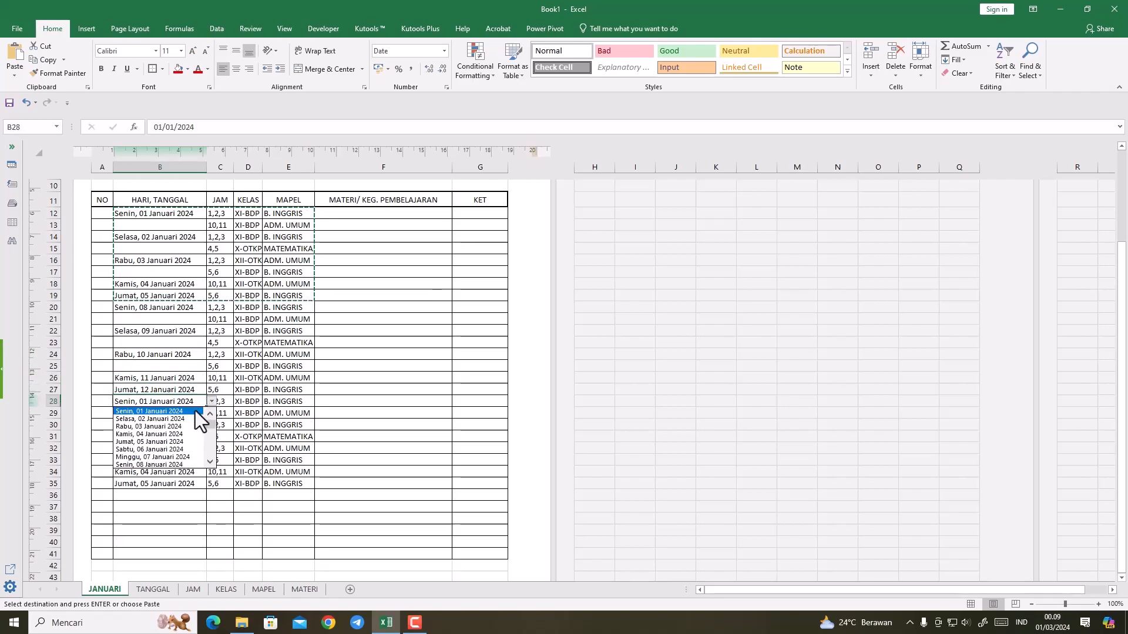
click(209, 463)
click(207, 463)
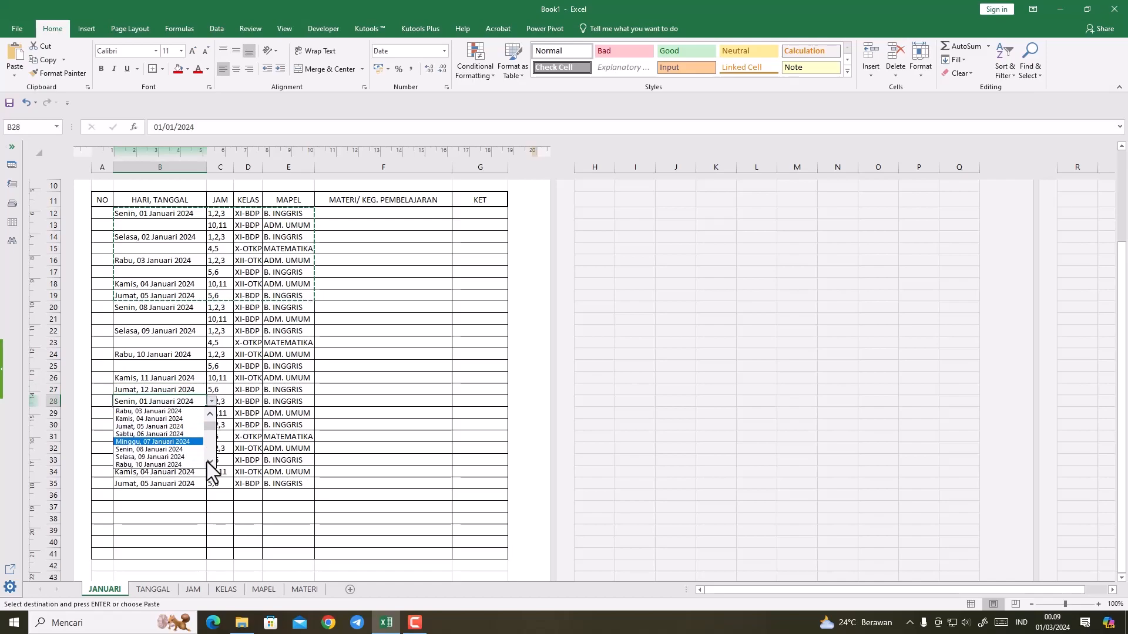
click(207, 463)
click(207, 463)
click(207, 463)
click(207, 463)
click(208, 463)
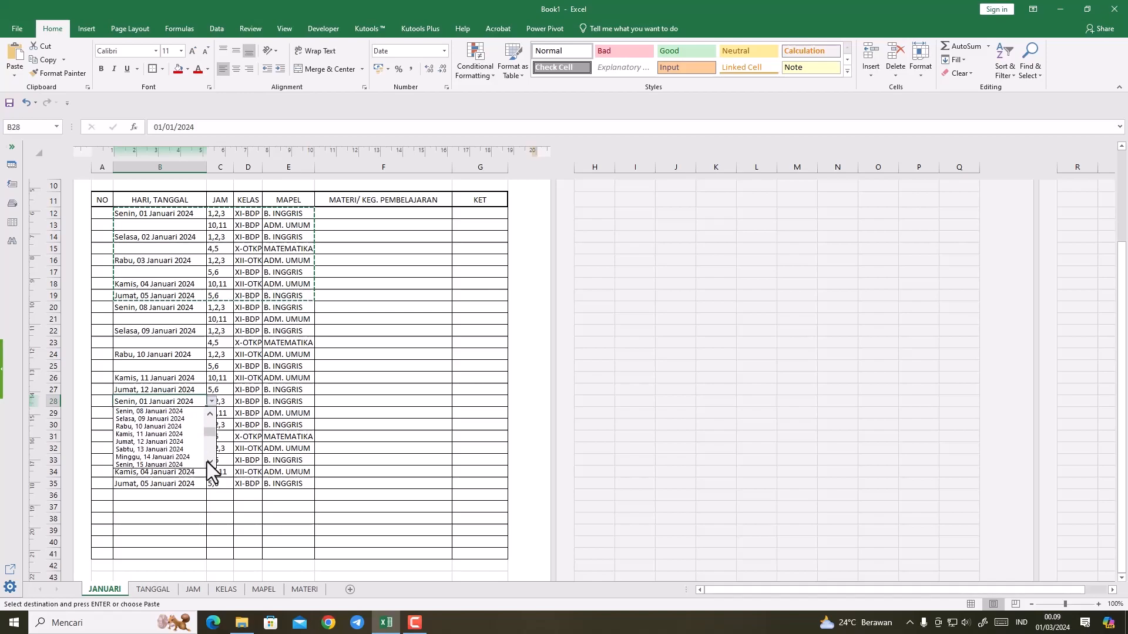
click(174, 464)
Step: Set the date in B30 to Selasa, 16 Januari 2024 from its drop-down list
click(168, 427)
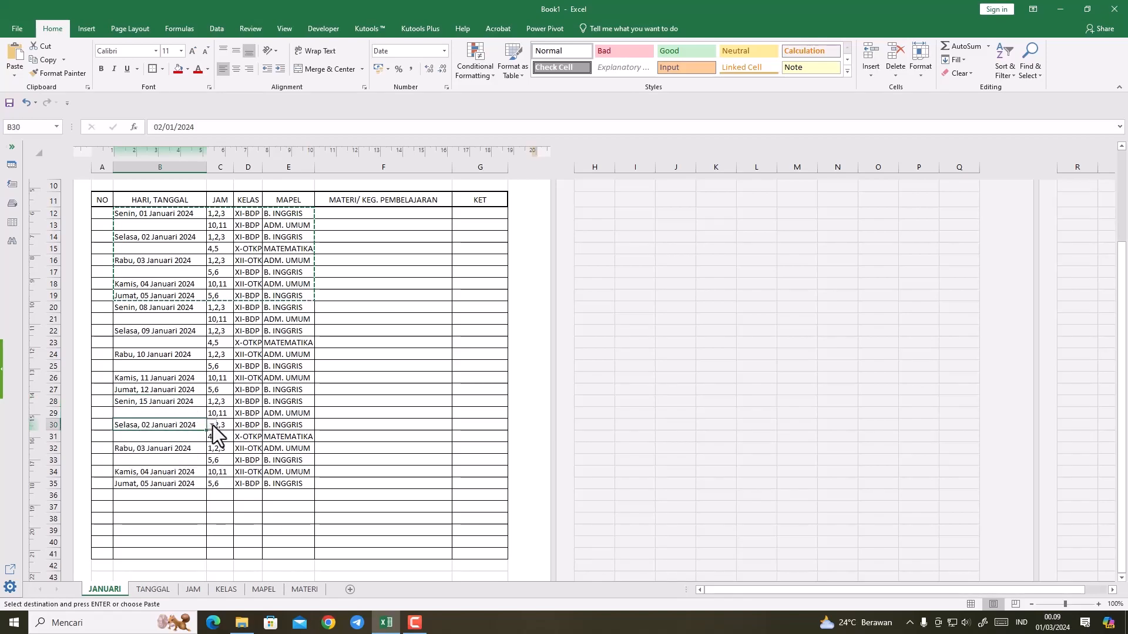
click(211, 424)
click(207, 486)
click(207, 485)
click(207, 486)
click(207, 486)
click(207, 486)
click(206, 486)
click(207, 486)
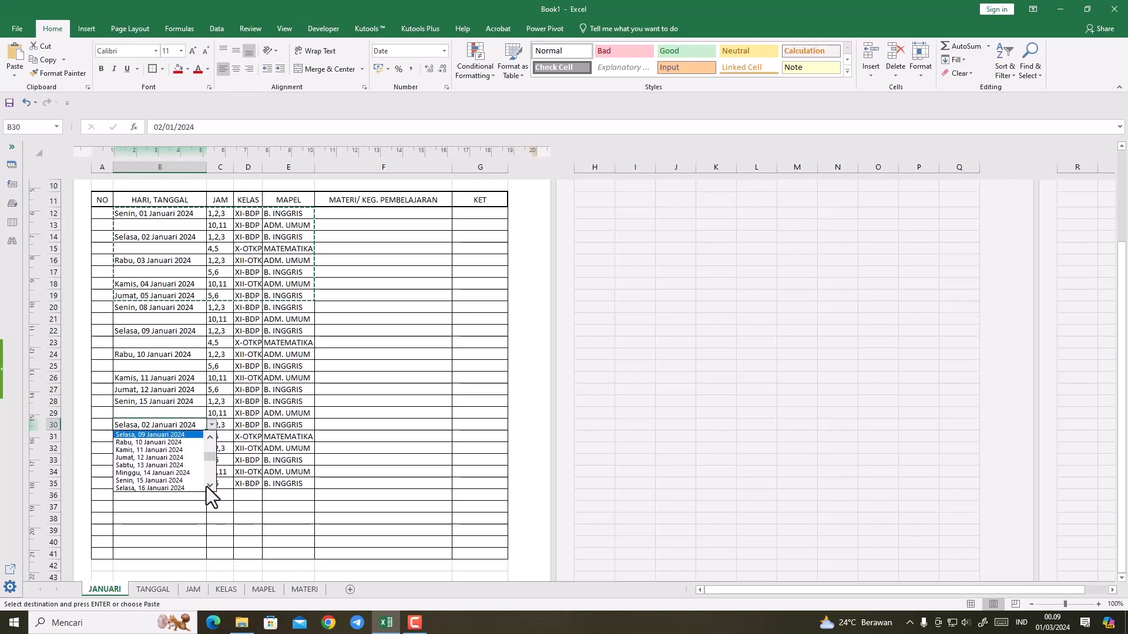
click(167, 487)
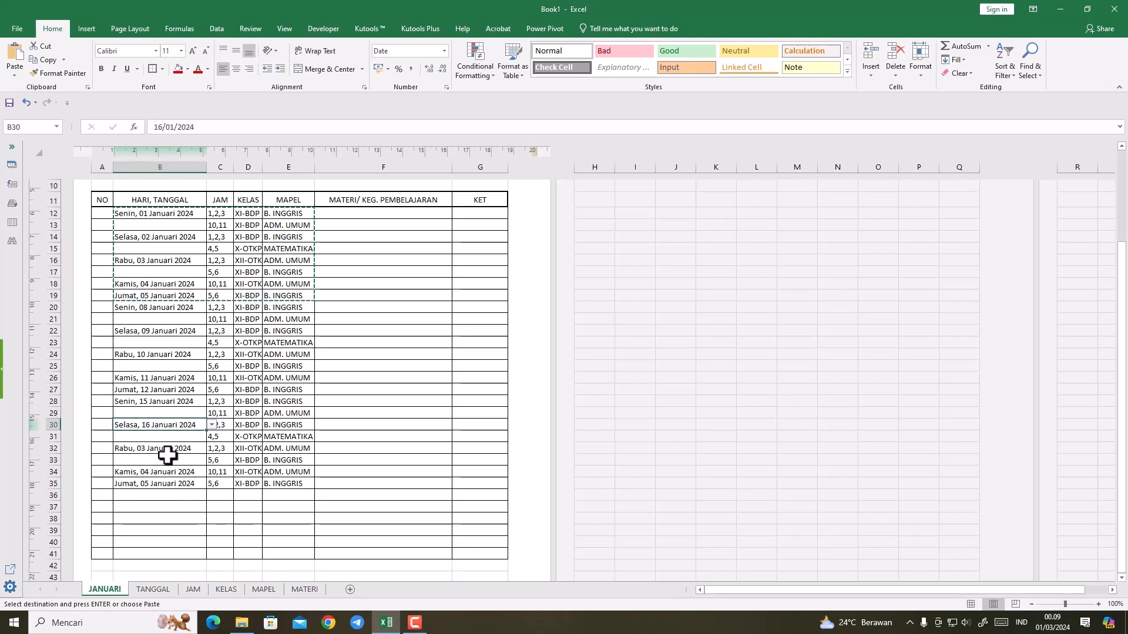
Step: Set the date in B32 to Rabu, 17 Januari 2024 from its drop-down list
click(167, 450)
click(211, 450)
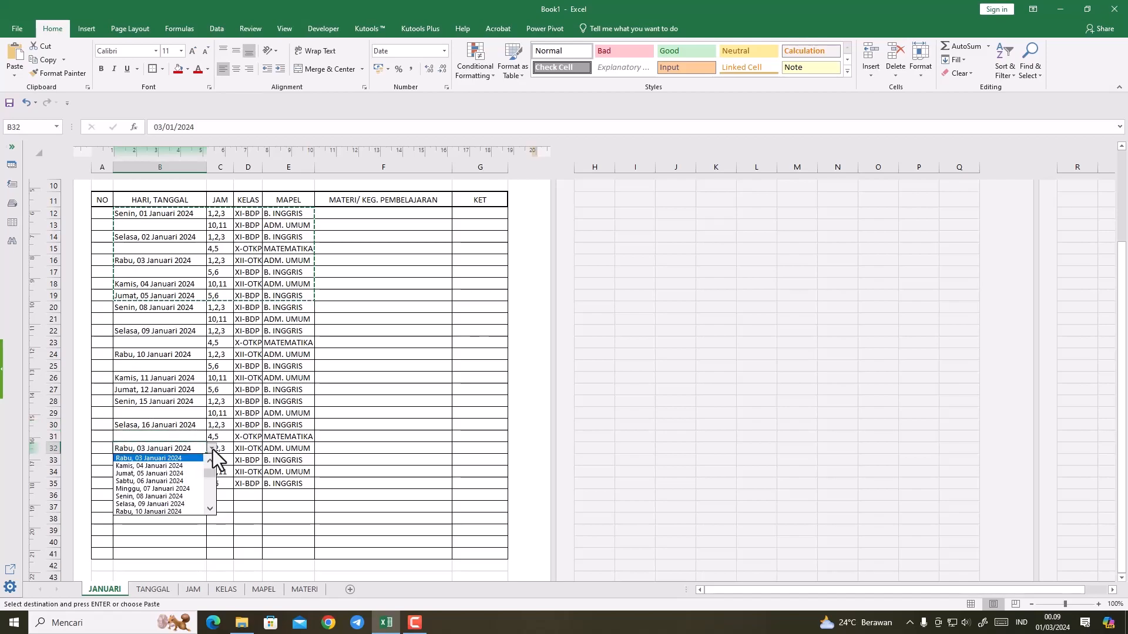
click(209, 509)
click(209, 508)
click(209, 509)
click(209, 509)
click(209, 509)
click(209, 509)
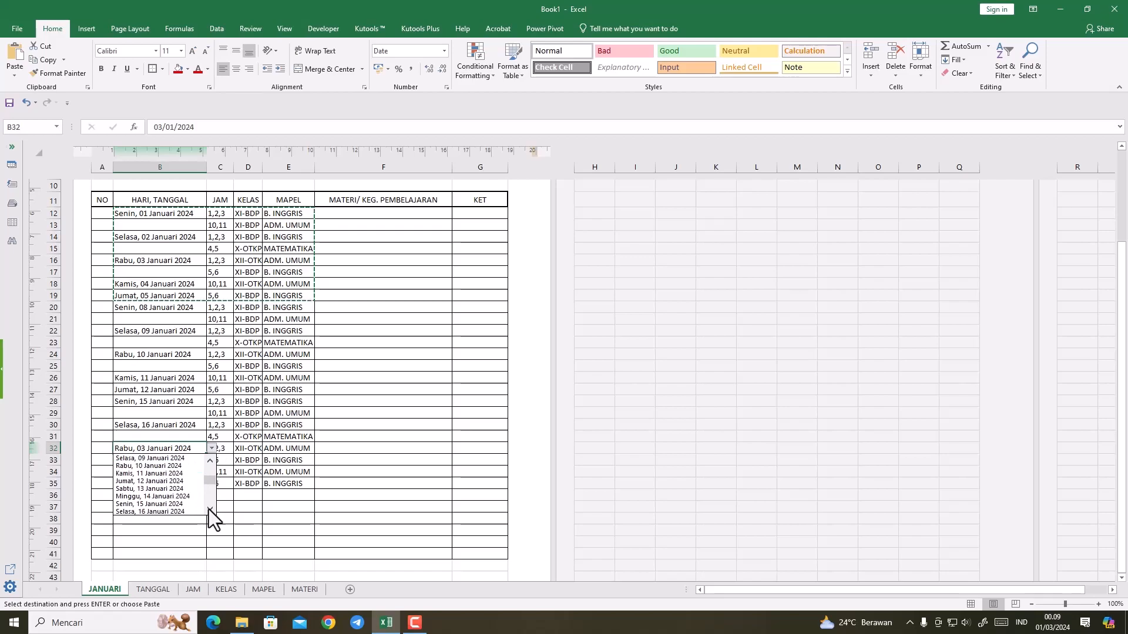
click(209, 510)
click(179, 510)
Step: Set the date in B34 to Kamis, 18 Januari 2024 from its drop-down list
click(179, 472)
click(216, 472)
click(186, 472)
click(210, 472)
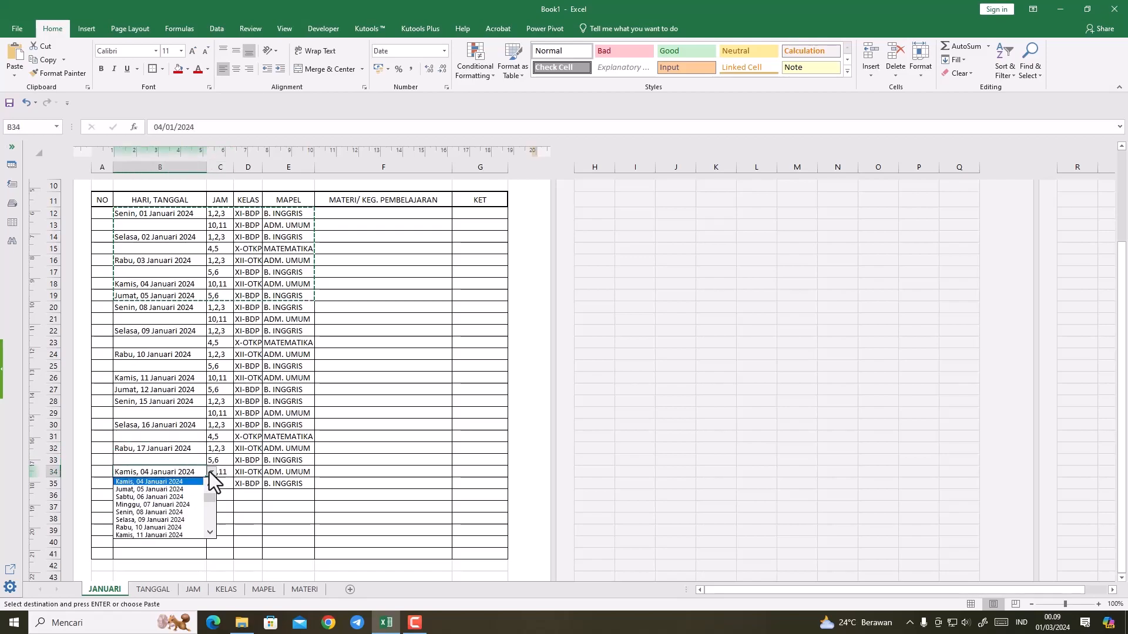
click(210, 533)
click(210, 533)
click(210, 533)
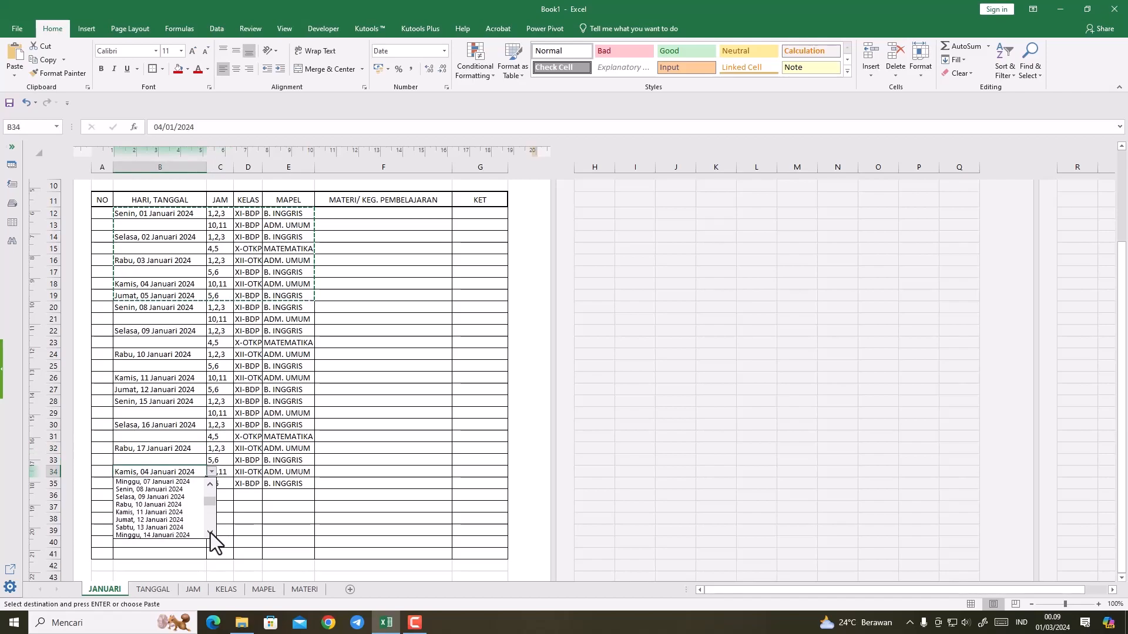
click(210, 533)
click(211, 534)
click(210, 534)
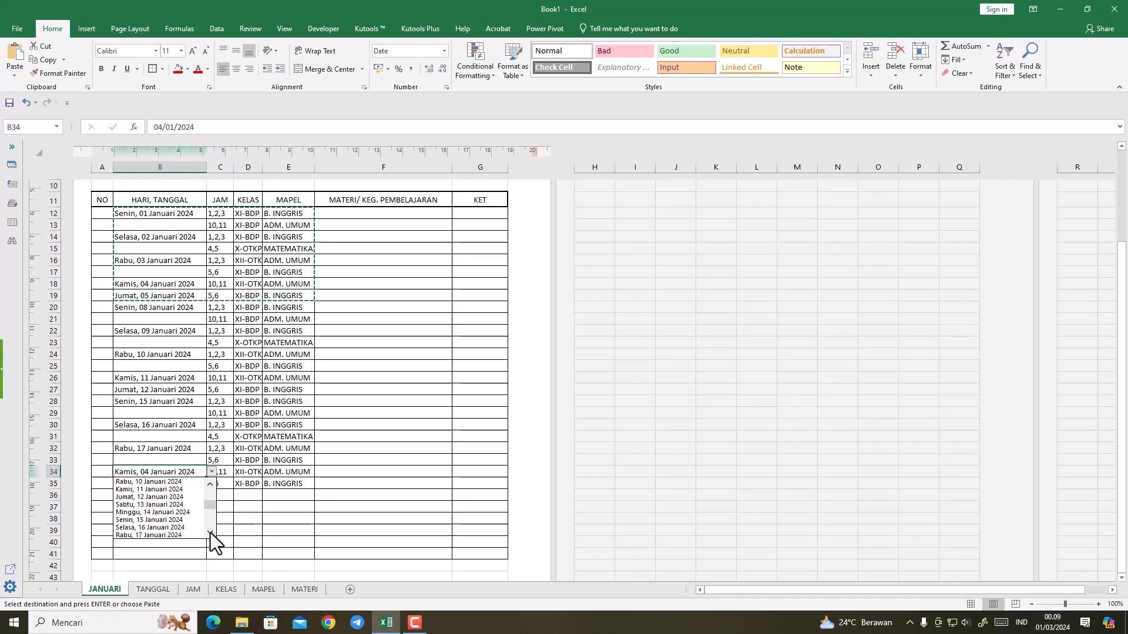
click(210, 533)
click(182, 534)
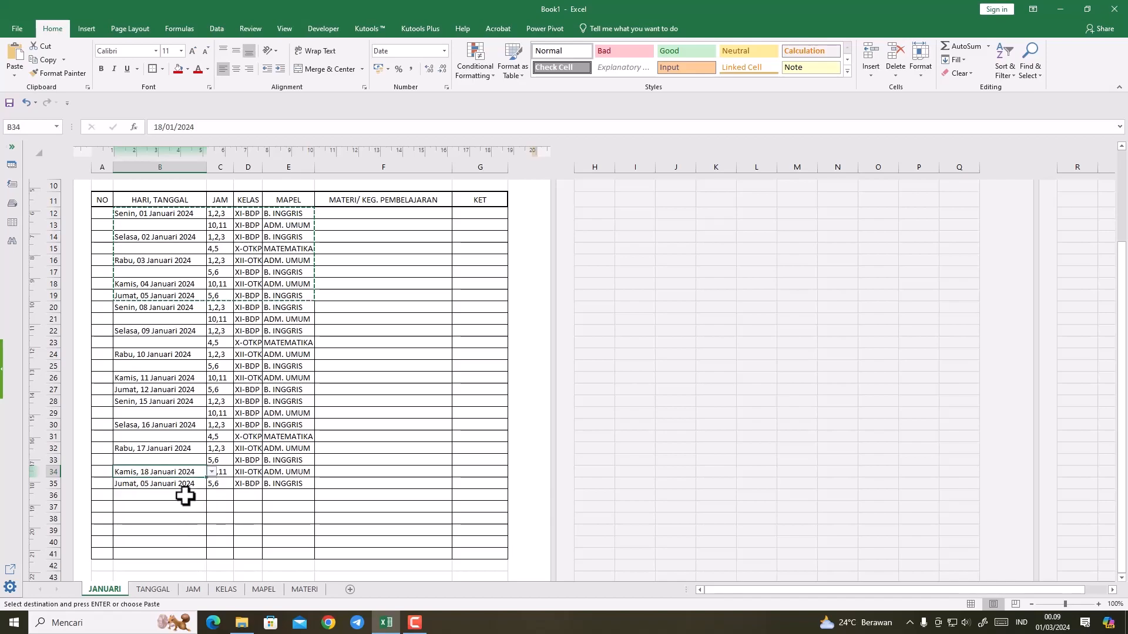
Step: Set the date in B35 to Kamis, 18 Januari 2024 from its drop-down list
click(179, 483)
click(211, 483)
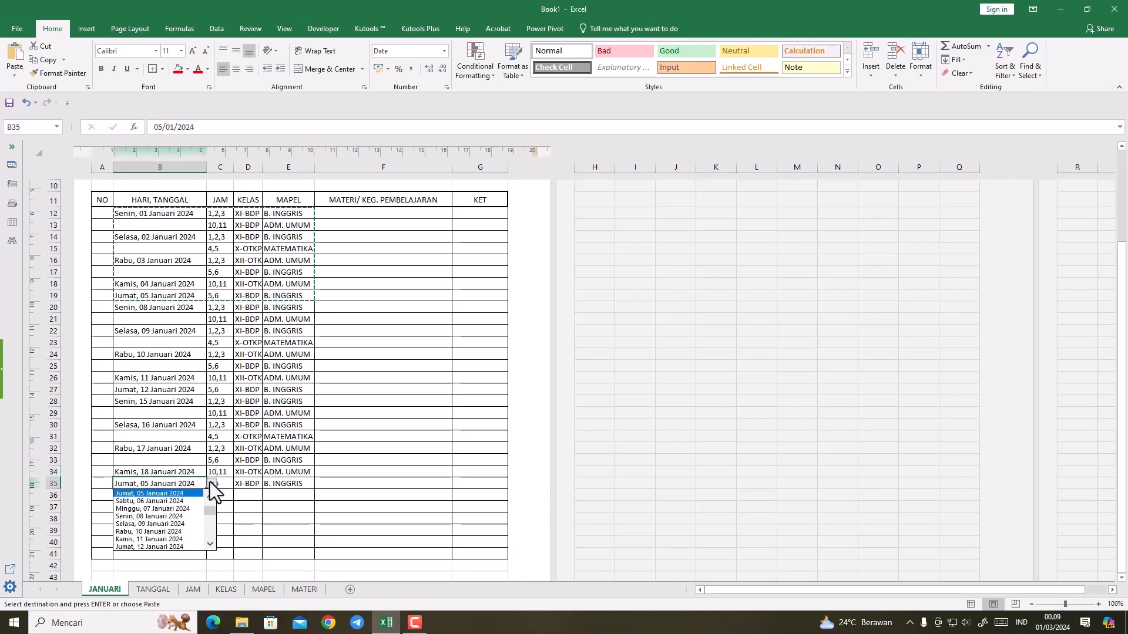
click(208, 544)
click(208, 544)
click(208, 544)
click(208, 544)
click(208, 544)
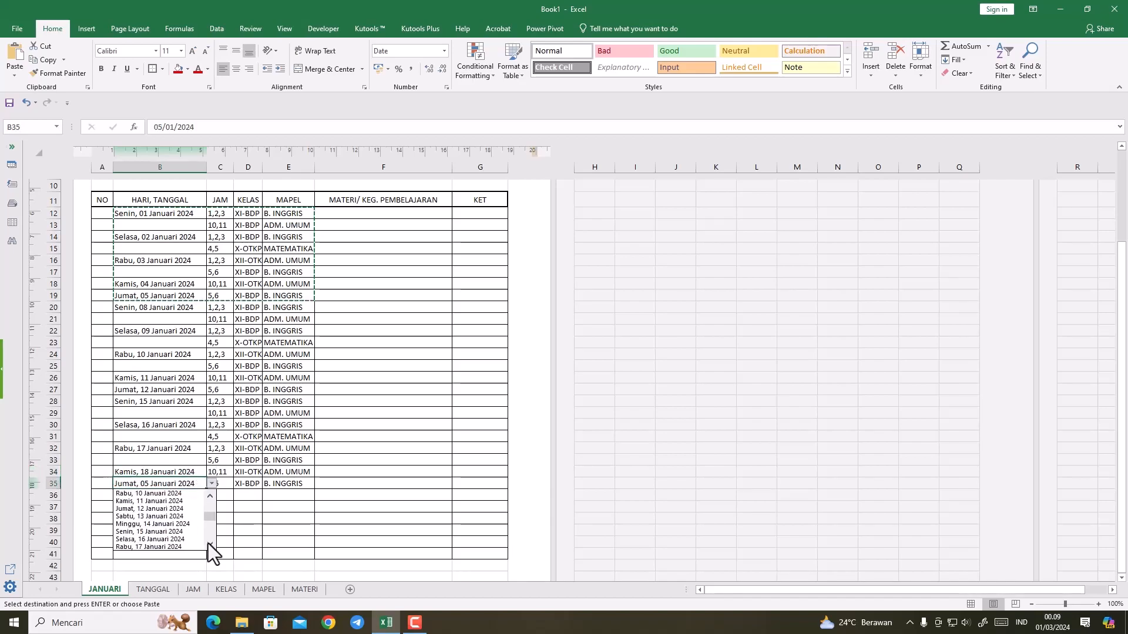
click(207, 544)
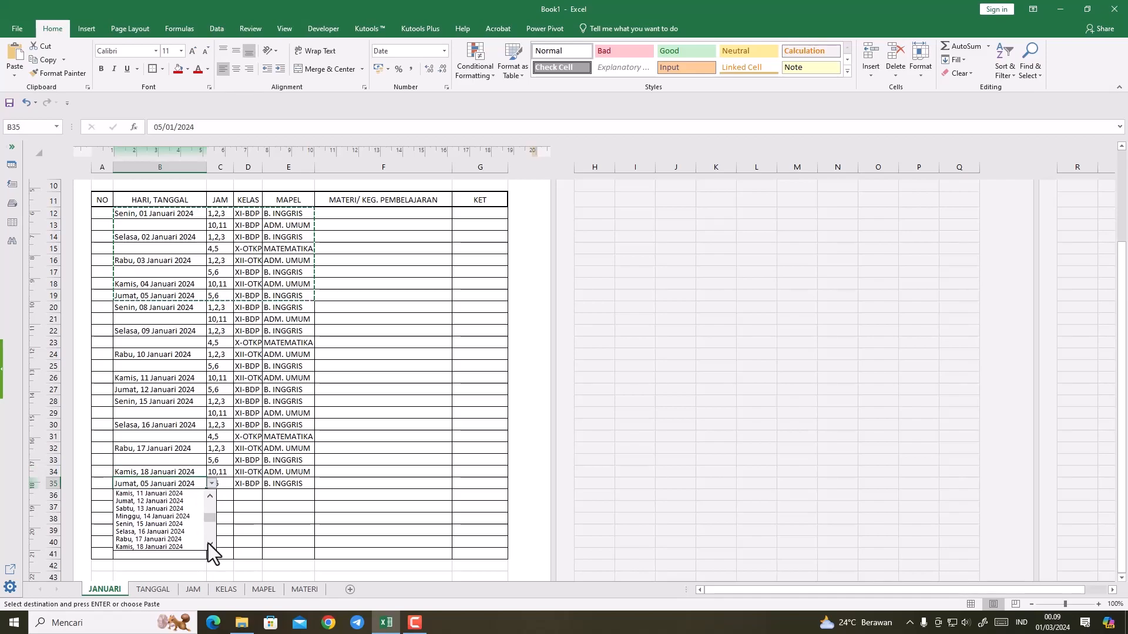
click(208, 544)
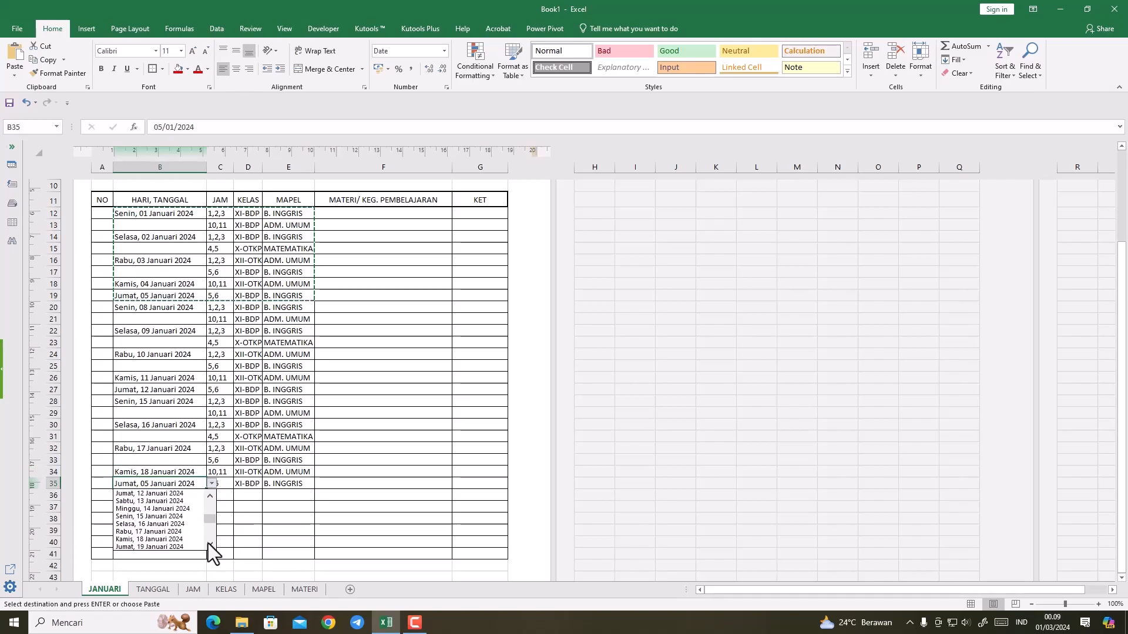
click(166, 538)
click(165, 530)
Step: Change the date in B35 to Jumat, 19 Januari 2024
click(204, 483)
click(216, 481)
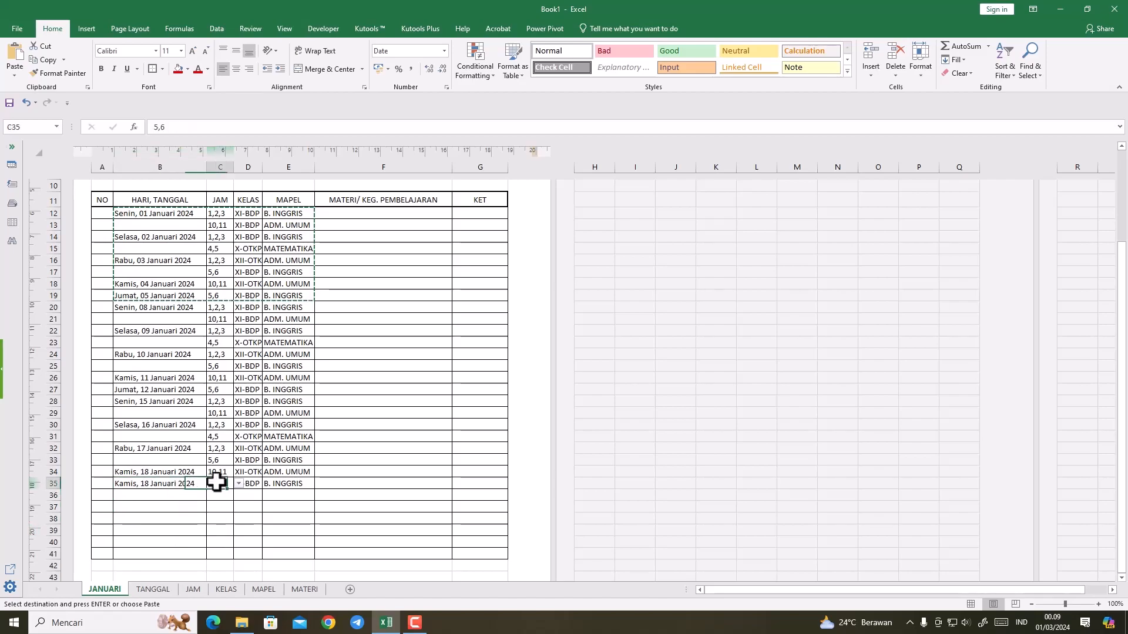
click(185, 482)
click(211, 483)
scroll(210, 540, down, 4)
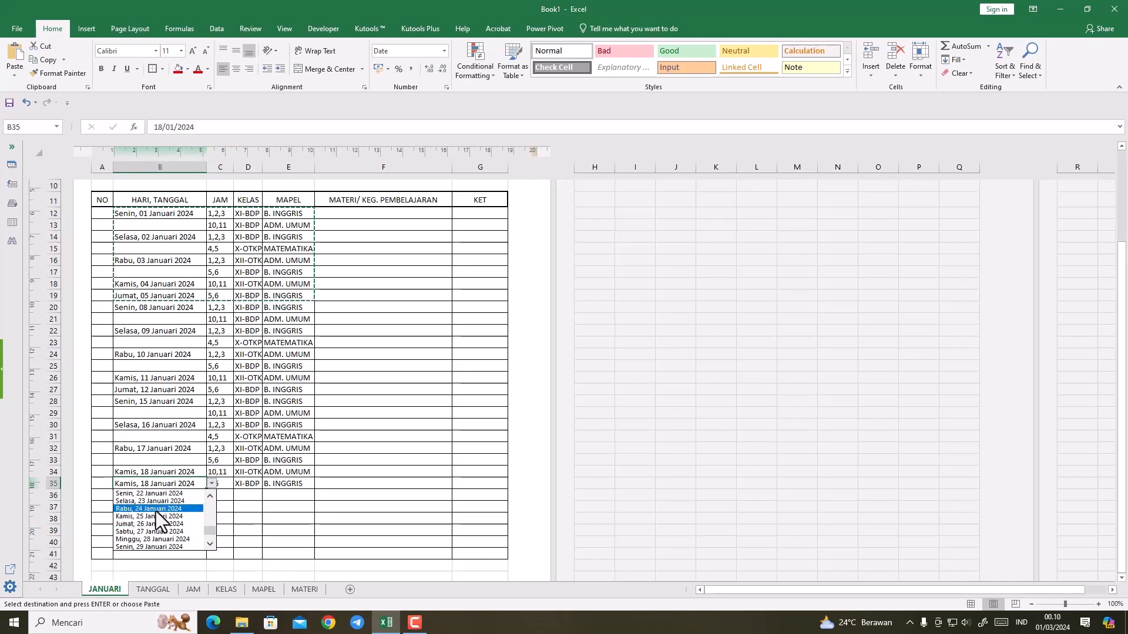
click(207, 495)
click(207, 495)
click(207, 495)
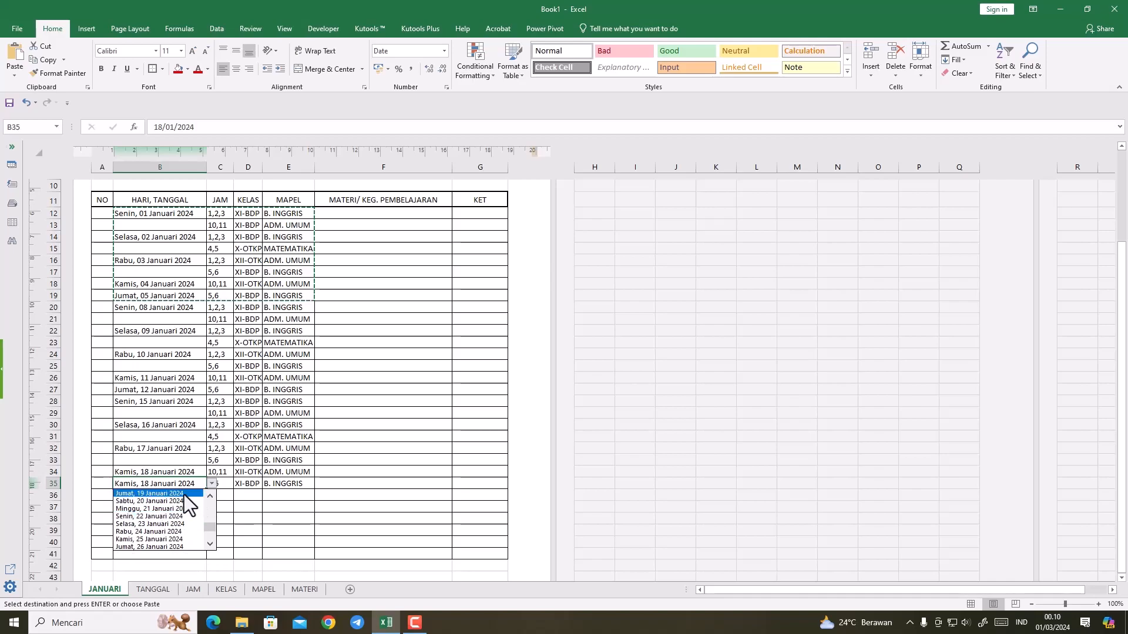
click(185, 495)
click(198, 508)
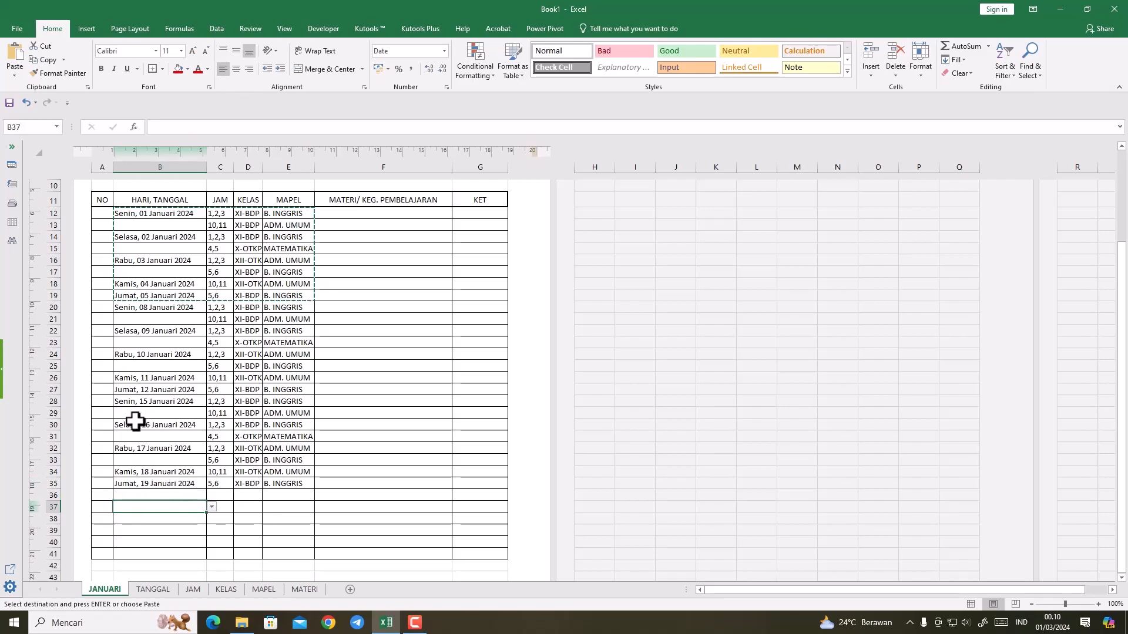
Step: Copy the third week's entries B28:E35 and paste them into the block starting at B36
drag(116, 401, 284, 486)
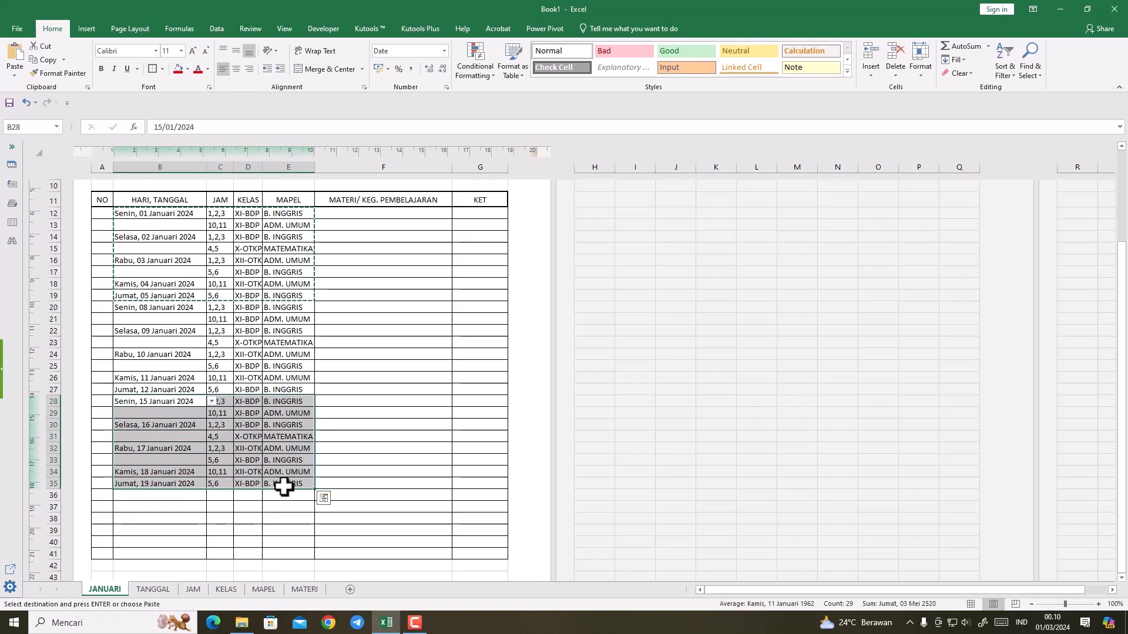
key(ctrl+c)
click(176, 493)
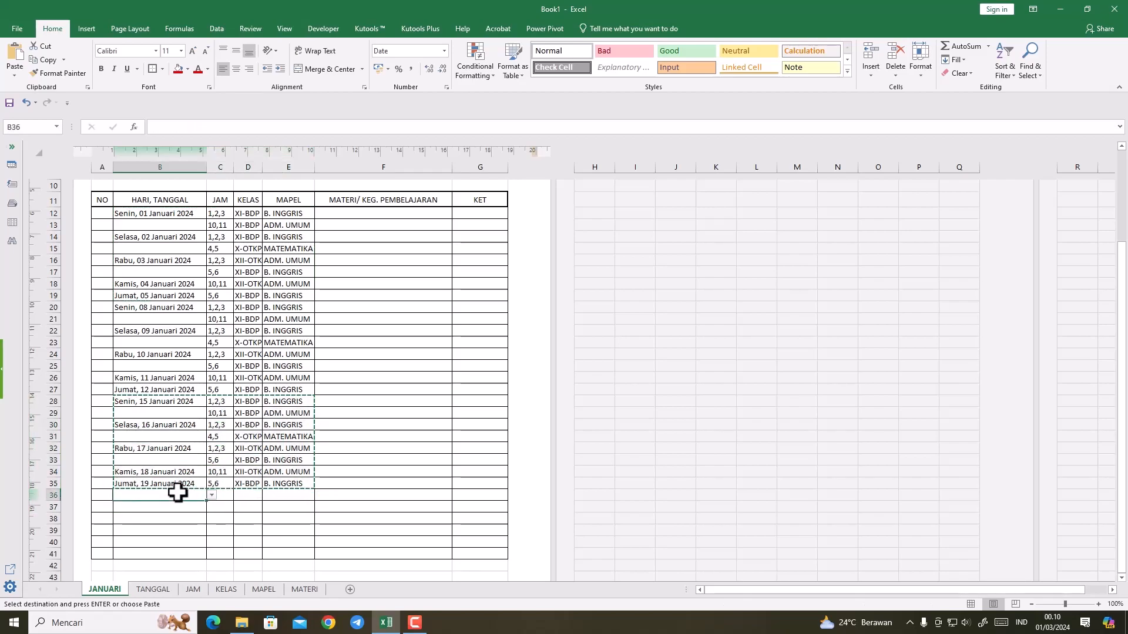
key(ctrl+v)
scroll(309, 501, down, 2)
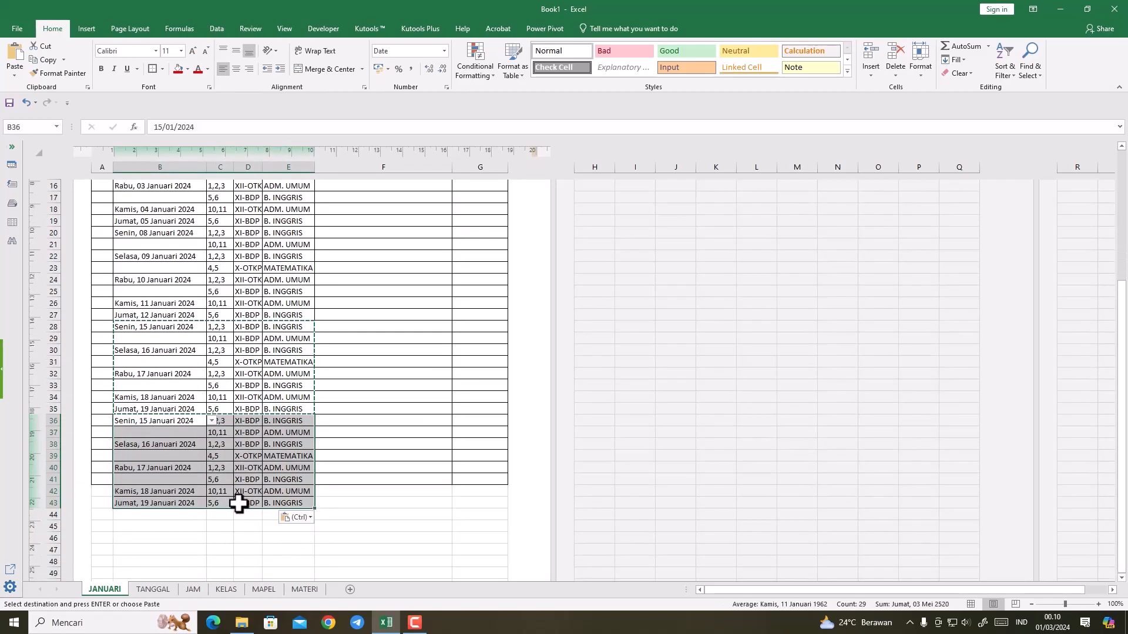
Step: Apply all borders to the table rows A41:G43
drag(98, 478, 456, 501)
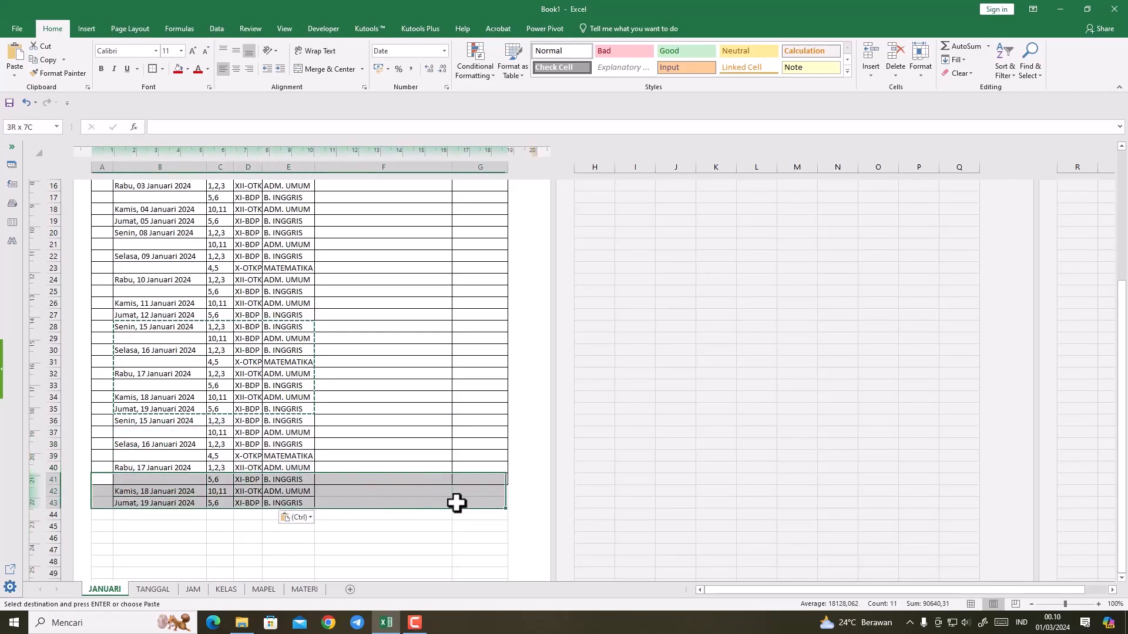
click(163, 70)
click(165, 169)
click(289, 407)
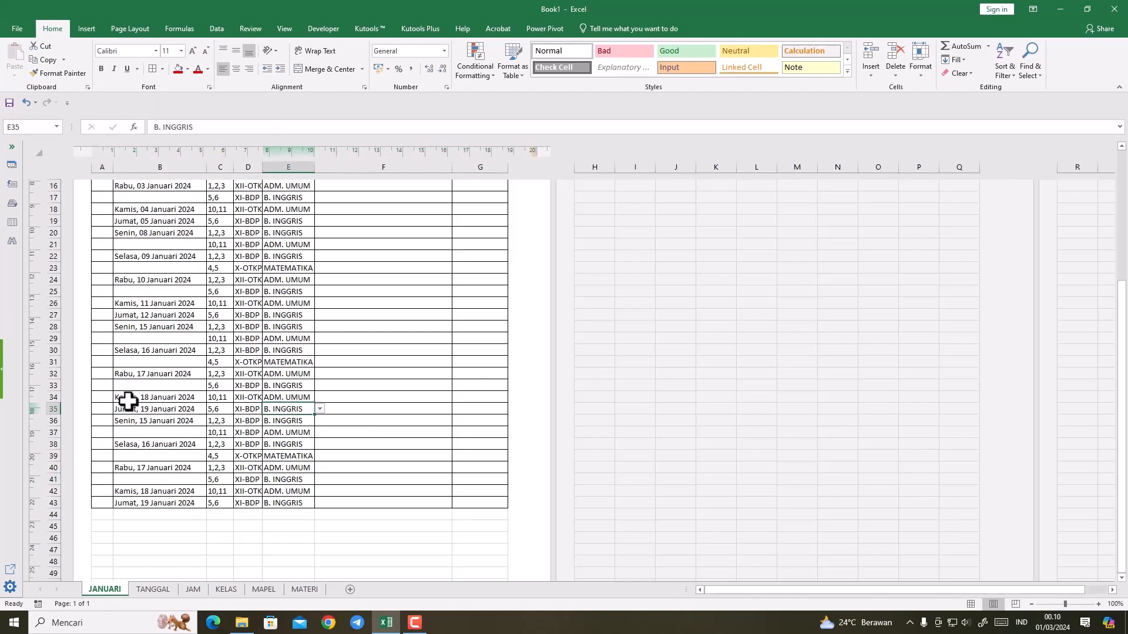
Step: Set the date in B36 to Senin, 22 Januari 2024 and in B38 to Selasa, 23 Januari 2024
click(137, 421)
click(212, 421)
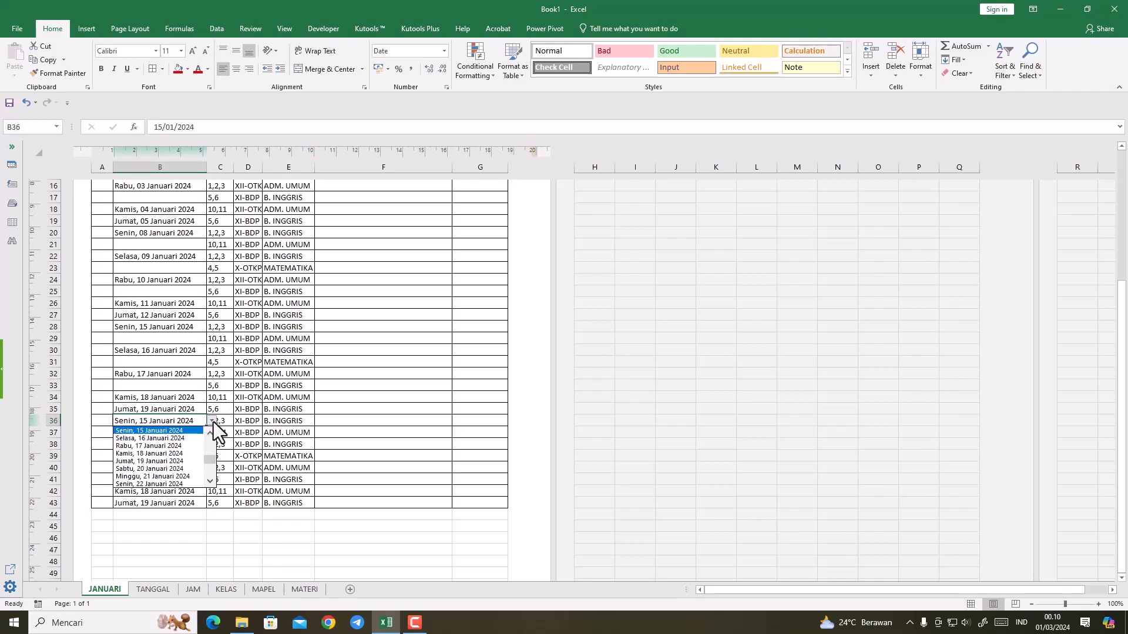
click(177, 483)
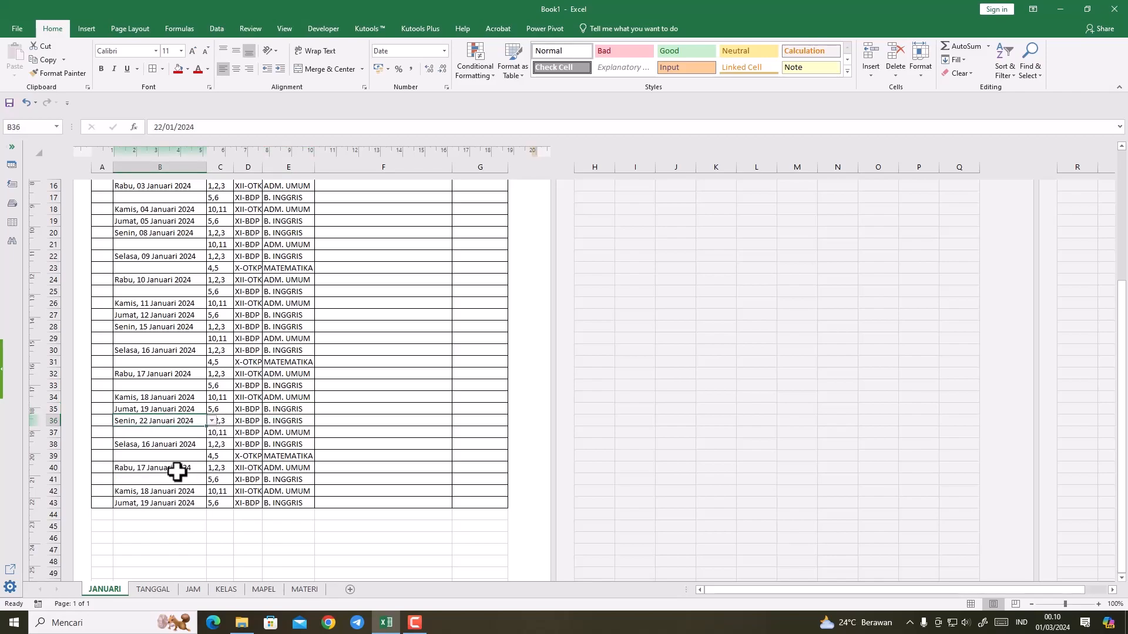
click(198, 446)
click(212, 445)
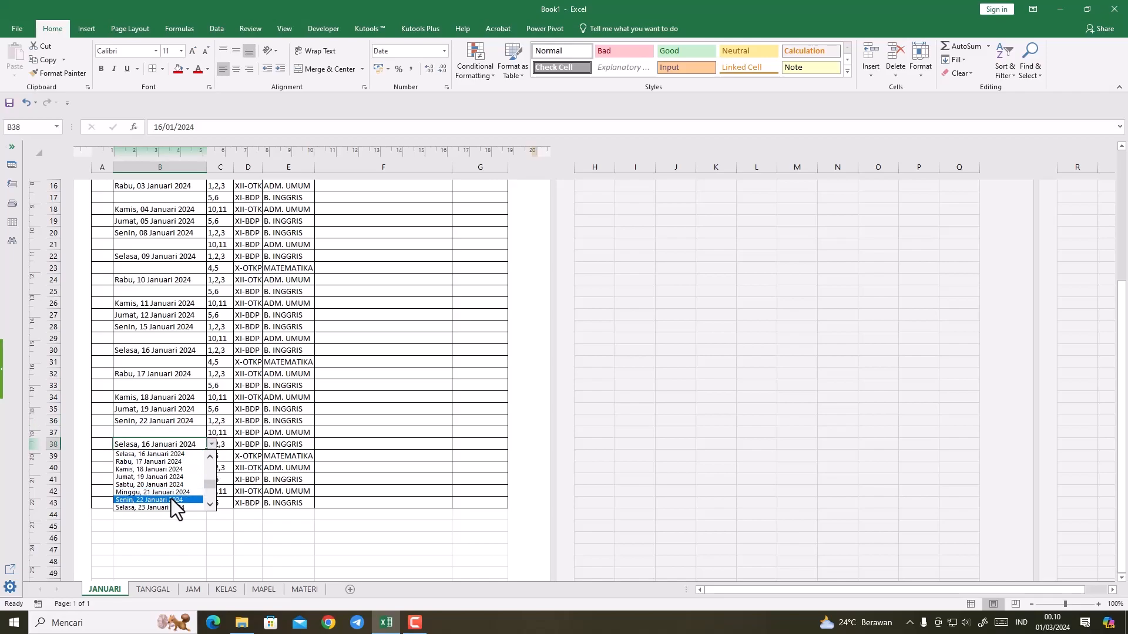
click(171, 507)
Step: Set the date in B40 to Rabu, 24 Januari 2024 and in B42 to Kamis, 25 Januari 2024
click(166, 469)
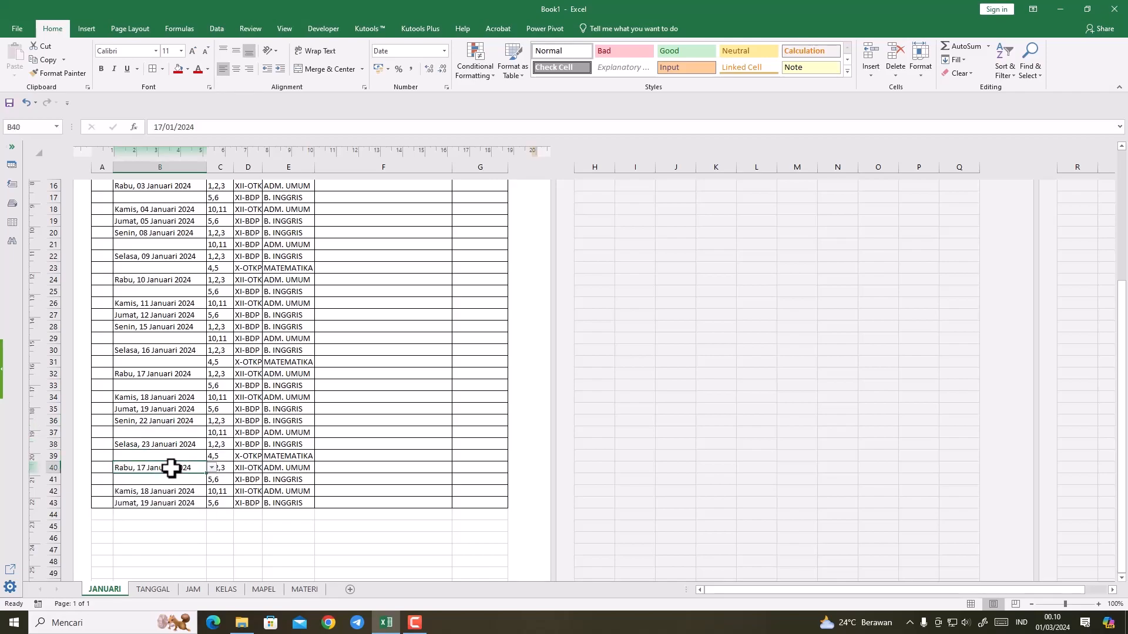
click(211, 467)
click(163, 531)
click(201, 491)
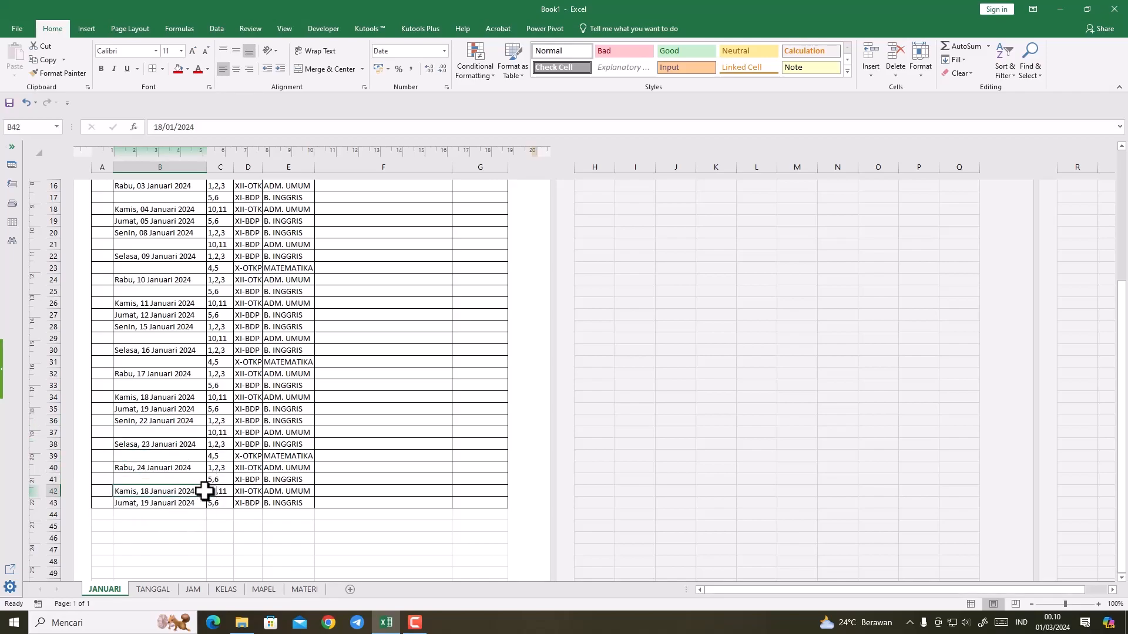
click(211, 491)
click(169, 555)
Step: Change the date in B43 to Jumat, 26 Januari 2024
click(167, 504)
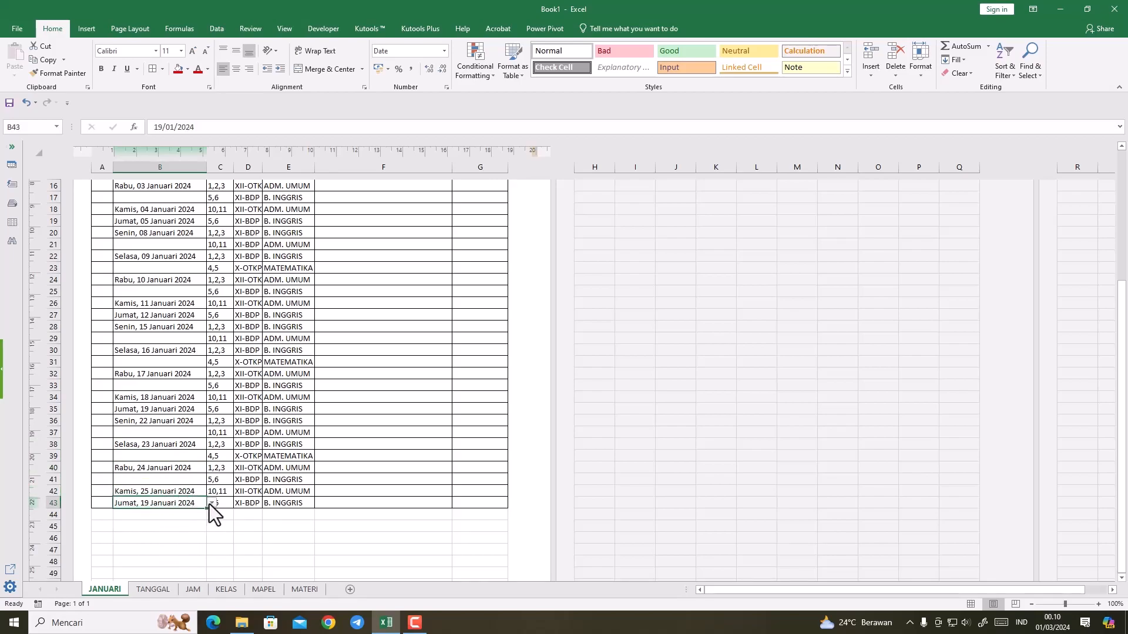
click(211, 503)
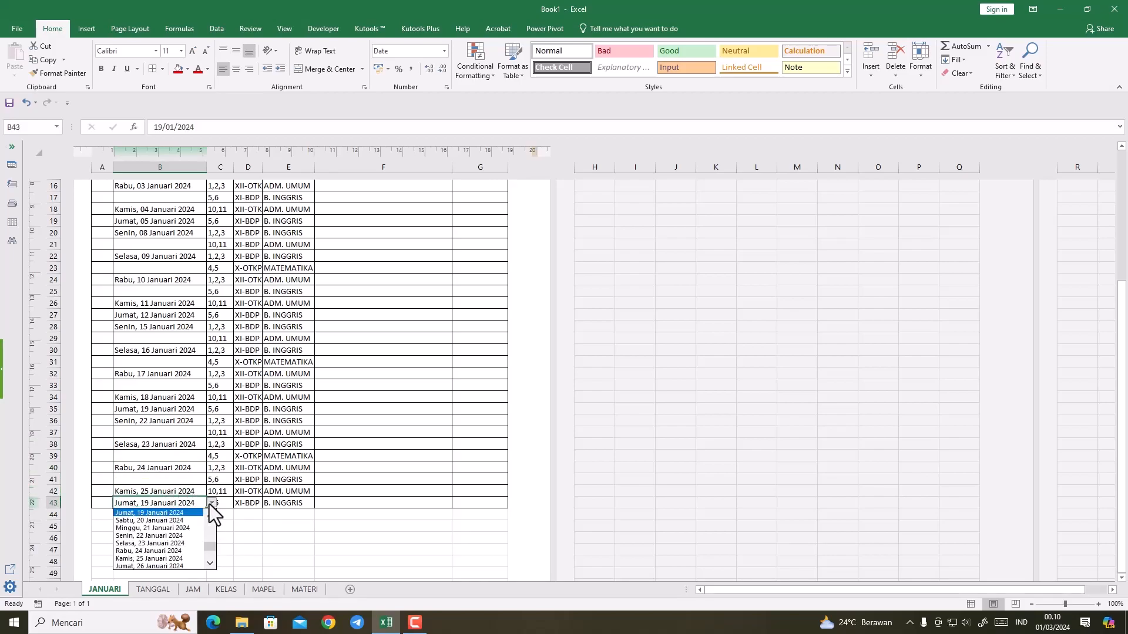
click(193, 566)
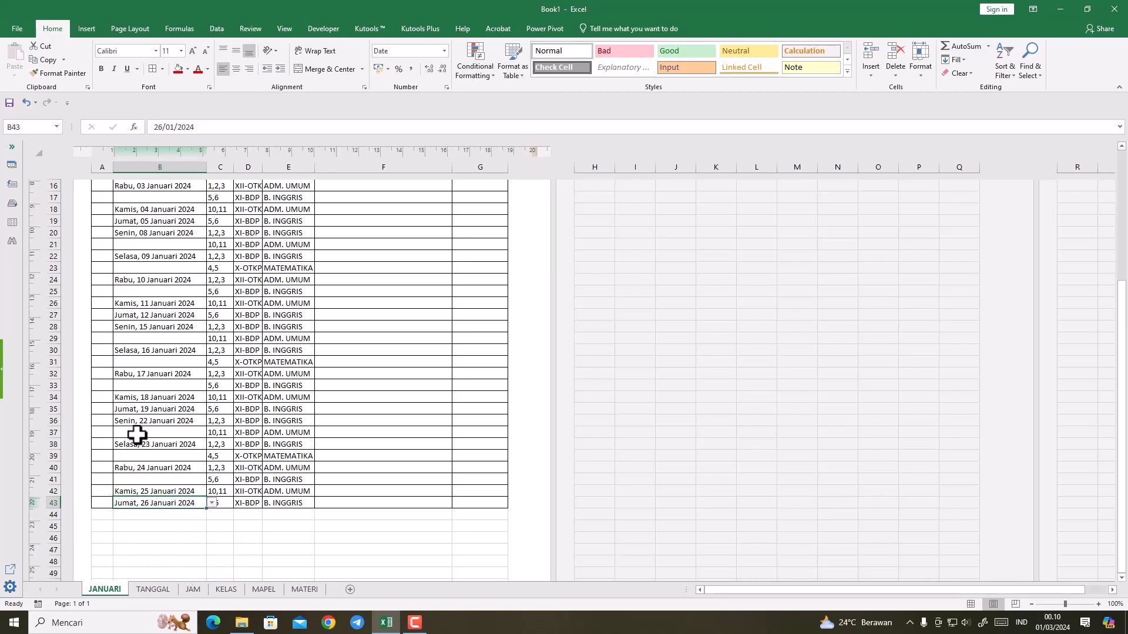
Step: Copy the fourth week's entries B36:E43 and paste them into the block starting at B44
drag(128, 424, 282, 503)
key(ctrl+c)
click(168, 512)
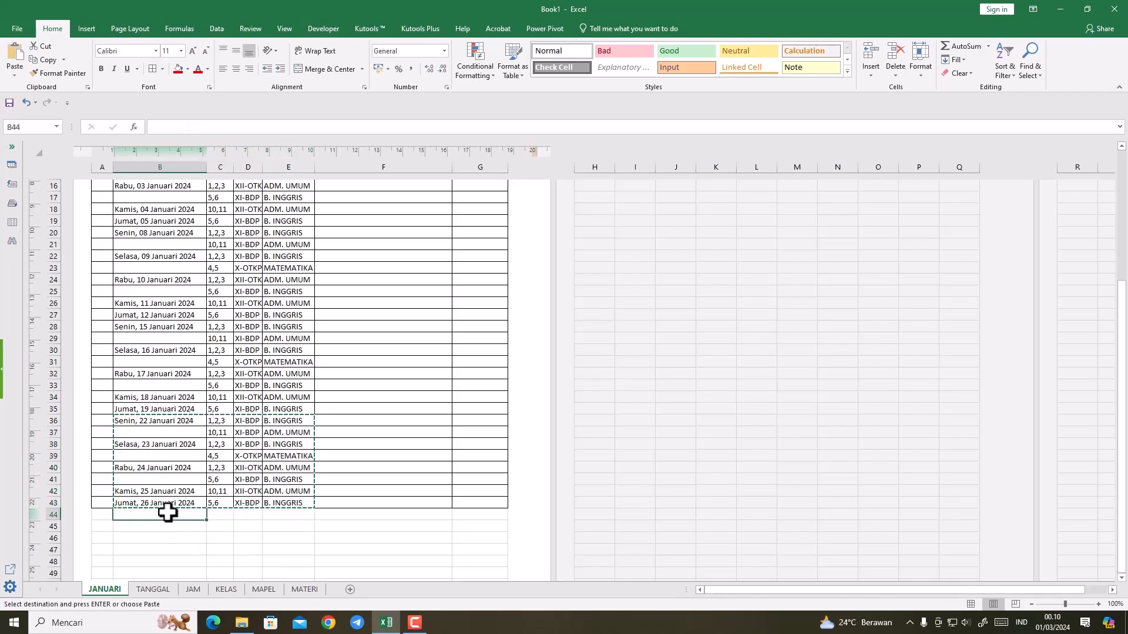
key(ctrl+v)
scroll(176, 505, down, 1)
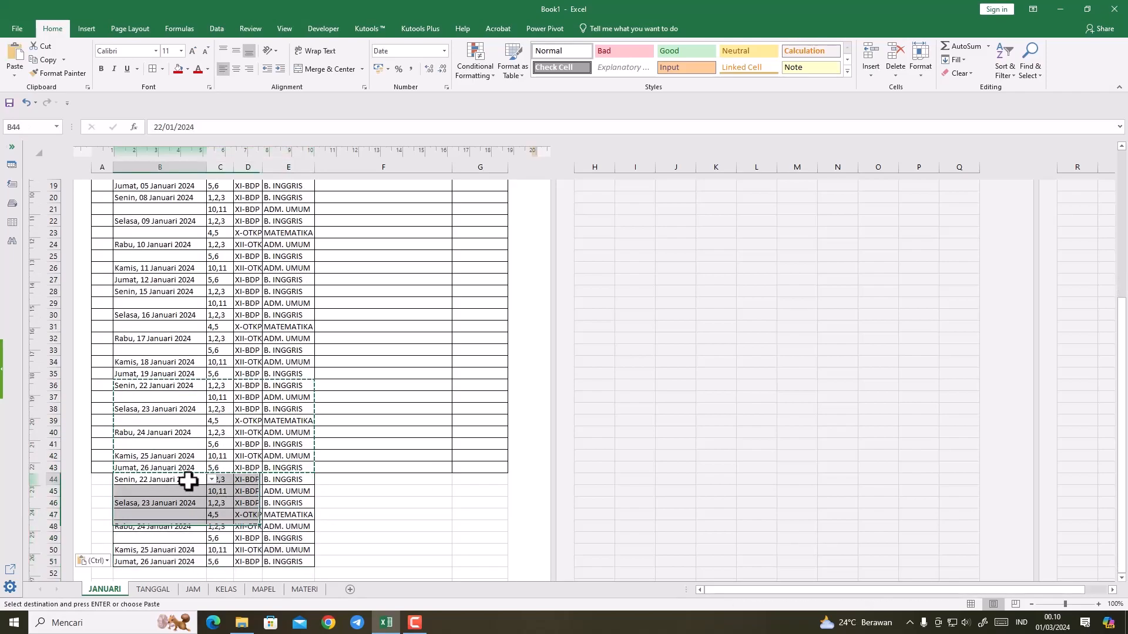
Step: Set the date in B44 to Senin, 29 Januari 2024 and in B46 to Selasa, 30 Januari 2024
click(212, 479)
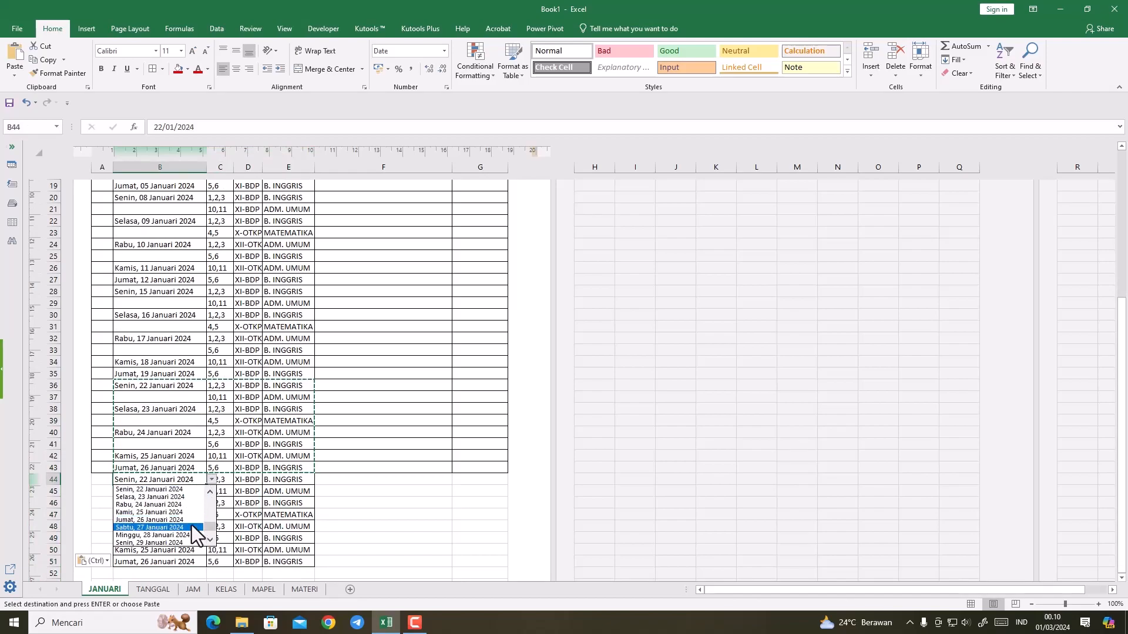
click(187, 542)
click(178, 504)
click(211, 504)
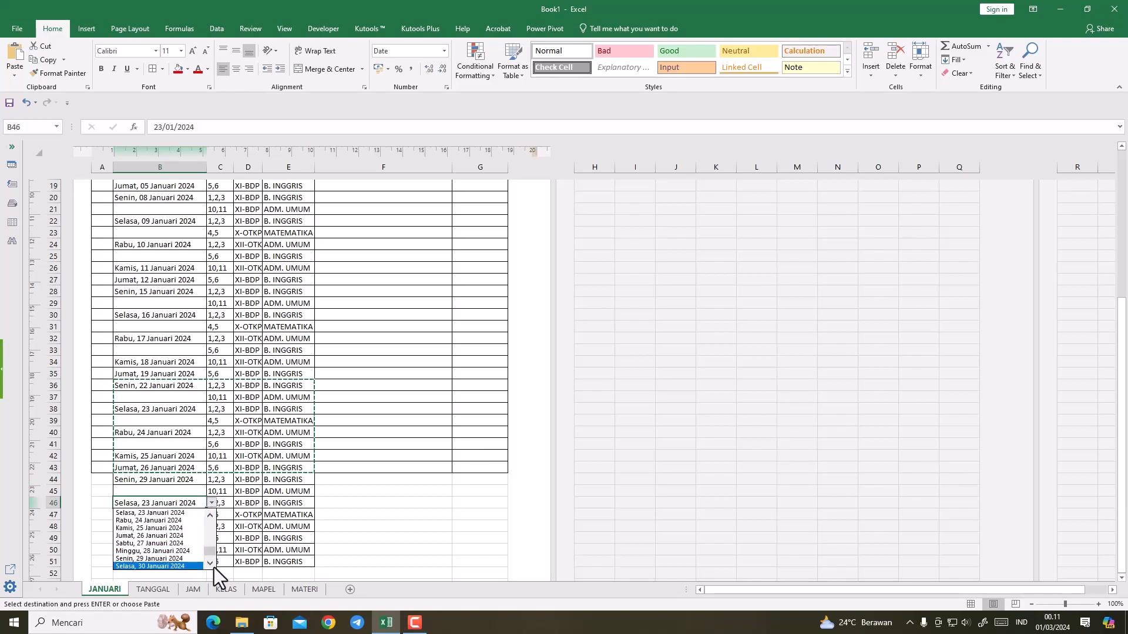
click(196, 566)
Step: Change the date in B48 to Rabu, 31 Januari 2024
click(182, 527)
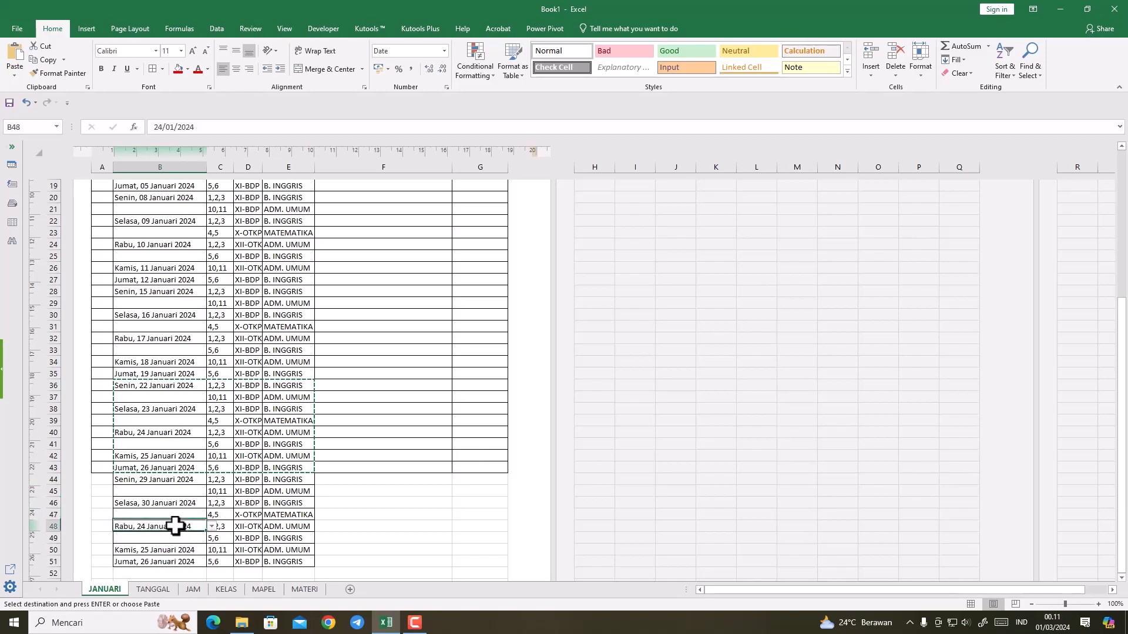
click(212, 527)
click(185, 589)
Step: Clear the surplus entries in A49:G51 and remove all borders from A49:G52
drag(96, 541, 489, 562)
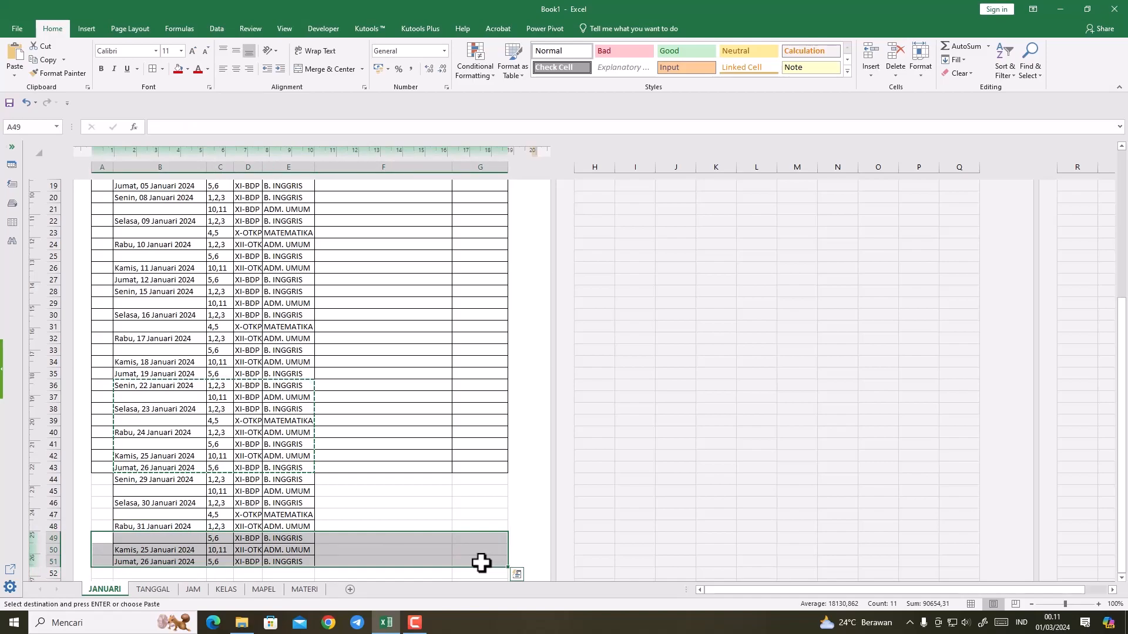
key(Delete)
drag(105, 538, 473, 569)
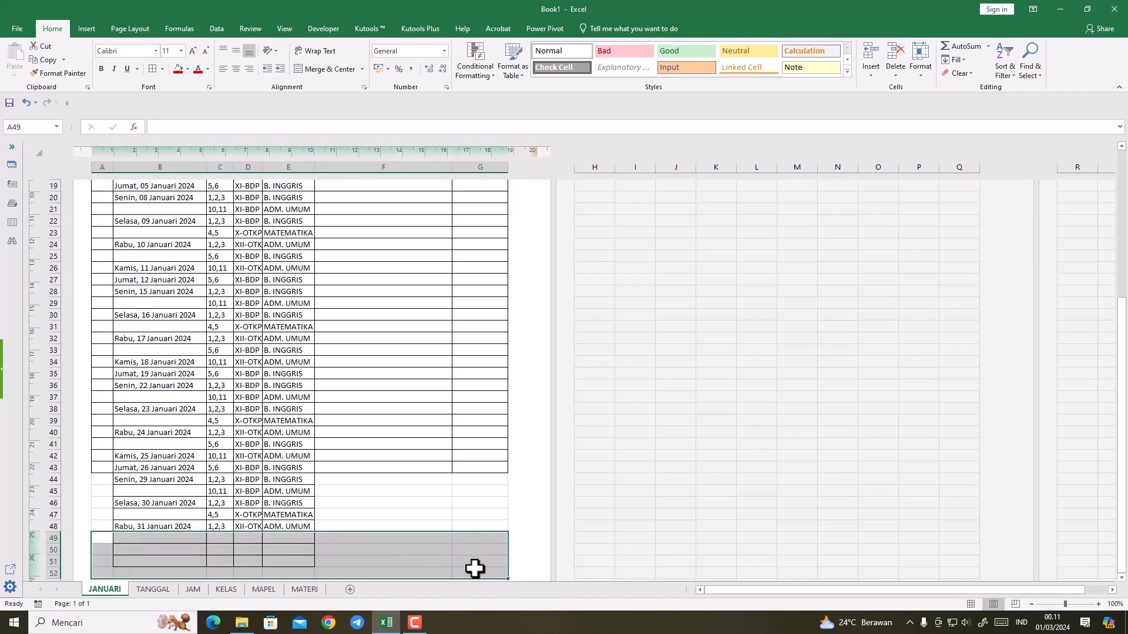
click(164, 74)
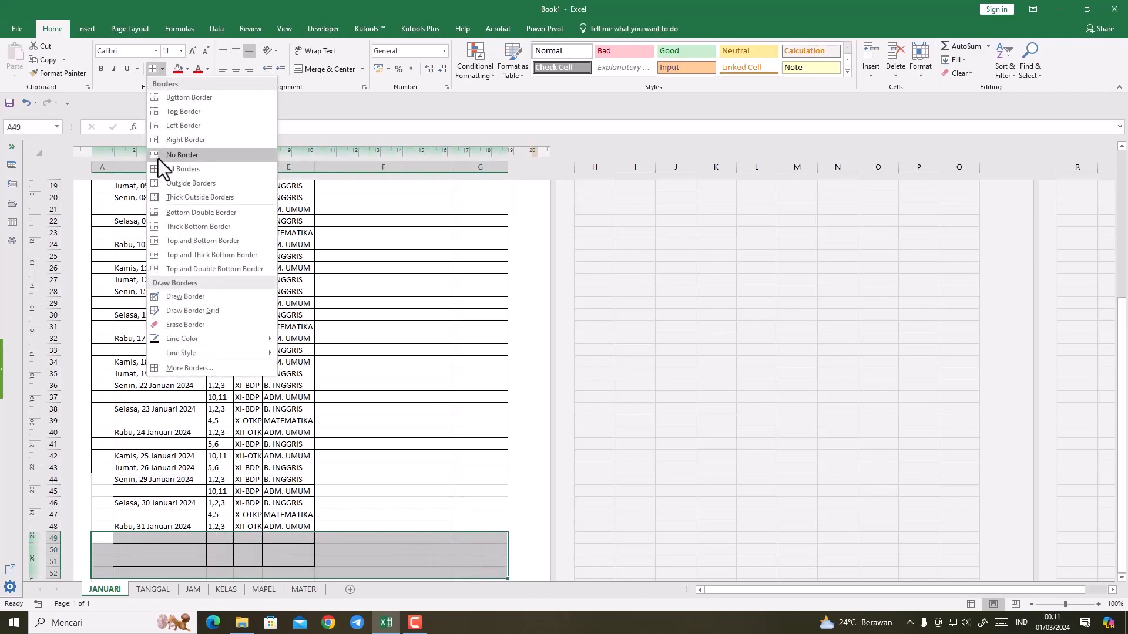
click(161, 162)
Step: Apply all borders to the last week's table rows A44:G48
click(448, 526)
drag(480, 527, 94, 484)
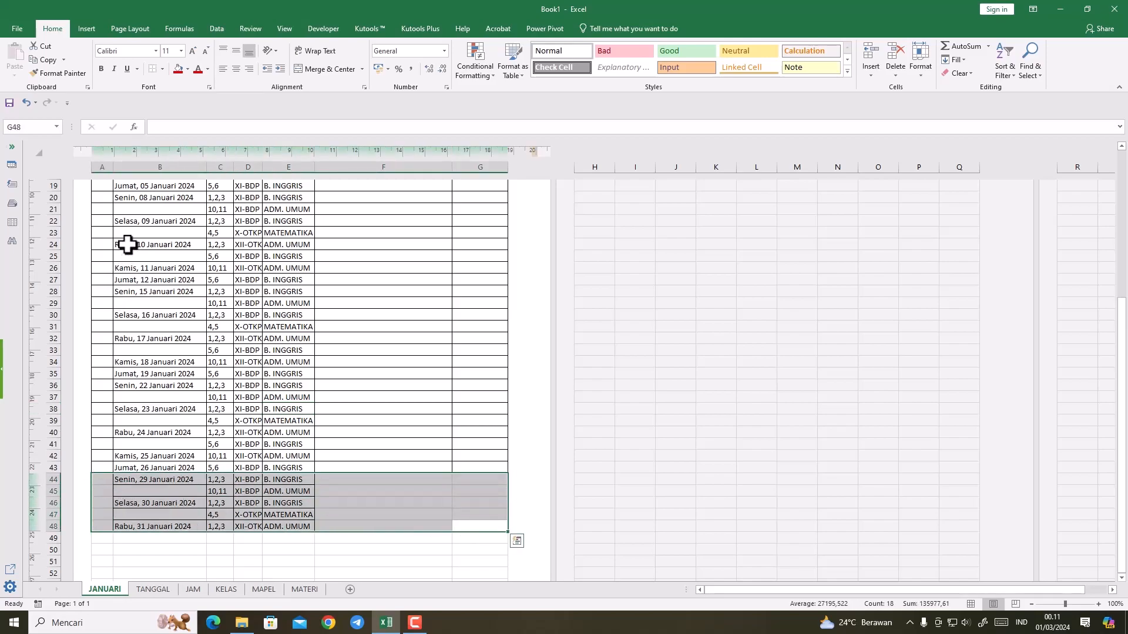
click(164, 70)
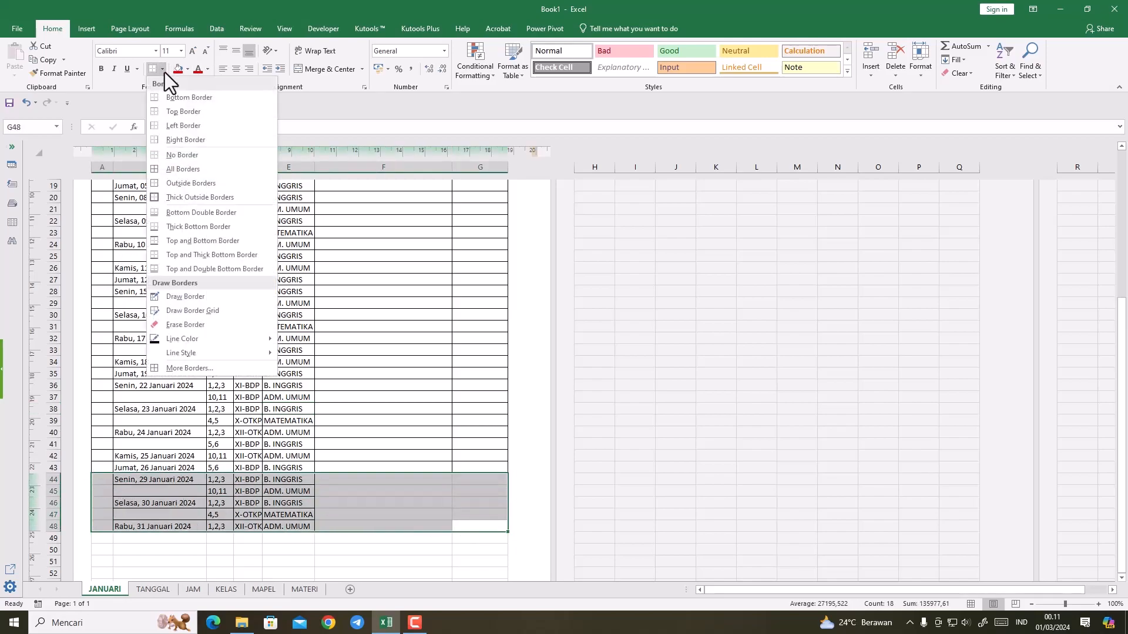
click(182, 169)
click(431, 324)
Step: Widen the KELAS column so that the full class names such as XII-OTKP fit
scroll(409, 398, up, 1)
scroll(409, 399, up, 2)
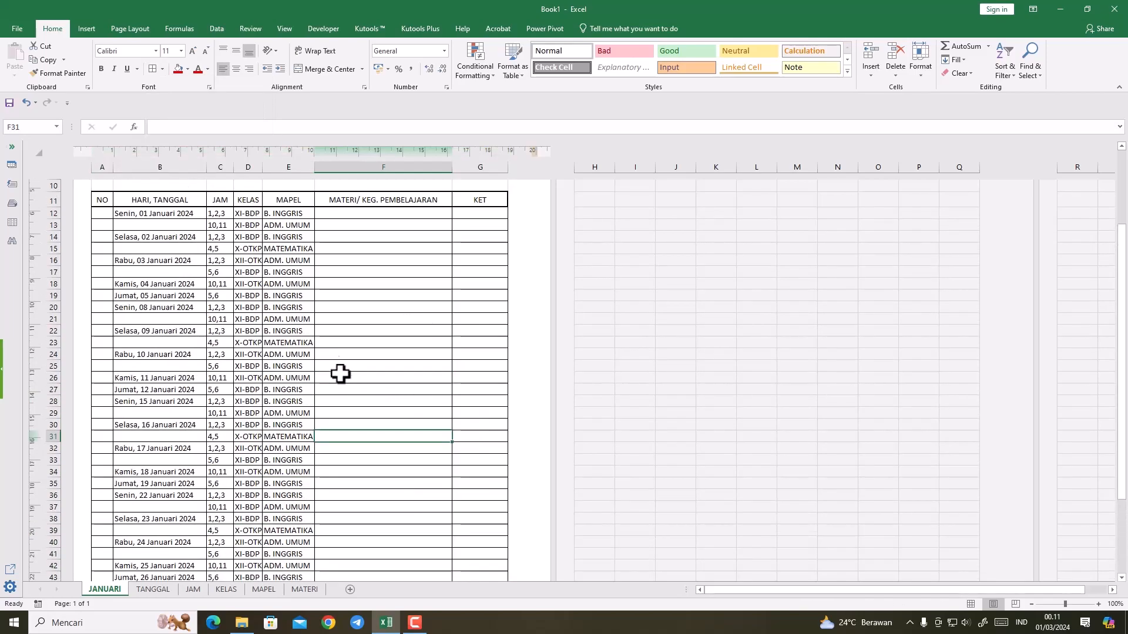
drag(262, 167, 270, 170)
scroll(335, 362, down, 3)
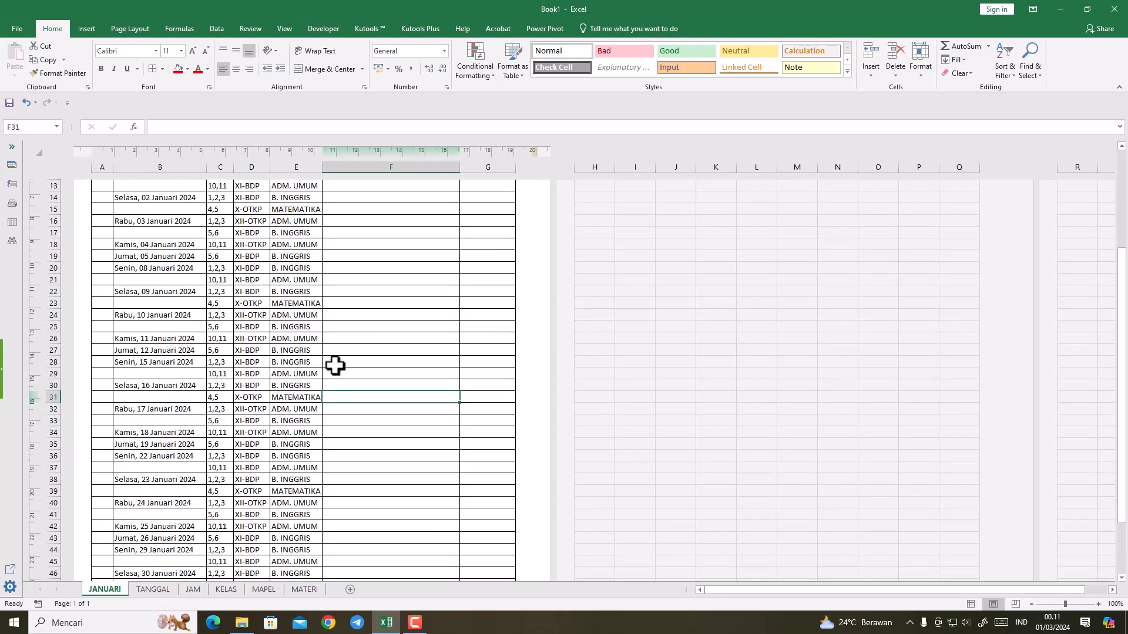
scroll(335, 368, up, 4)
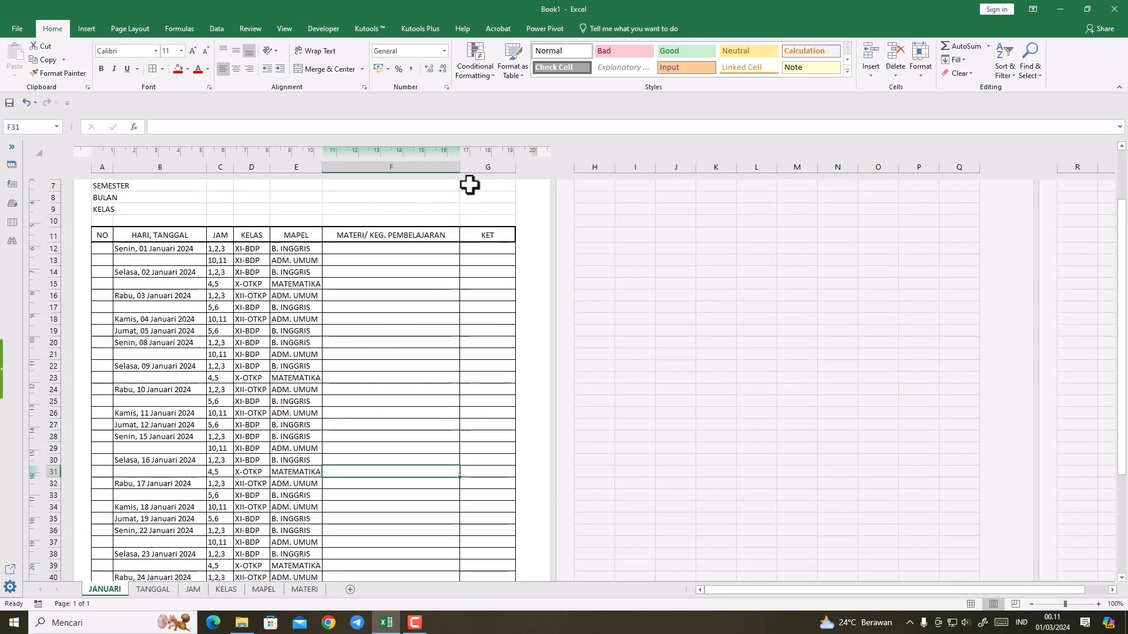
Step: Add filters to the table's header row A11:G11
click(404, 249)
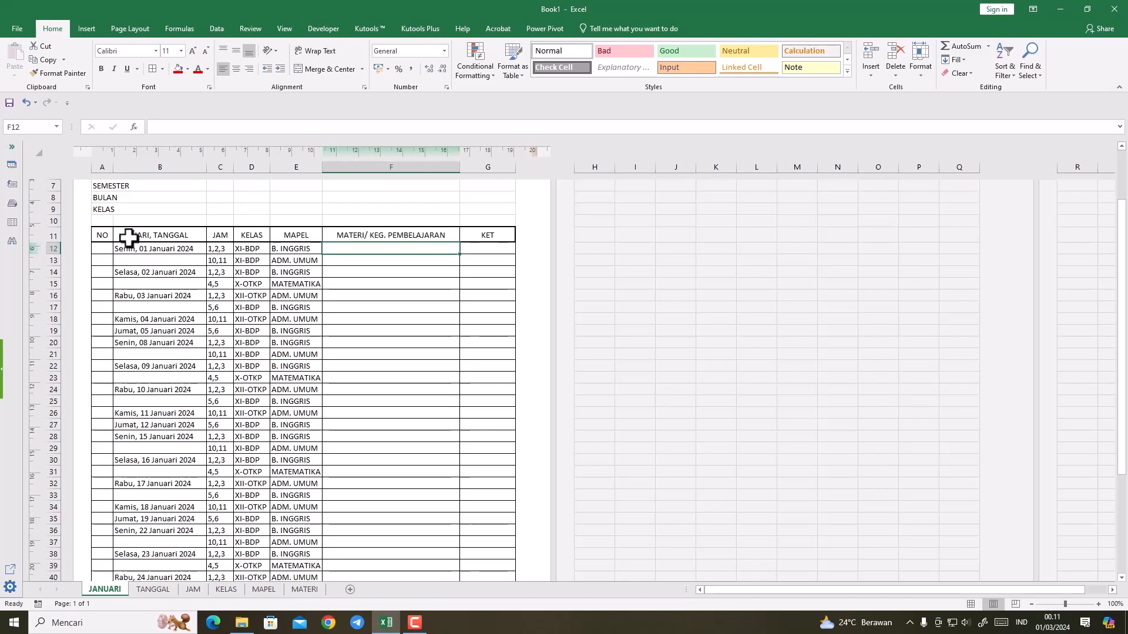
click(53, 235)
drag(106, 233, 515, 235)
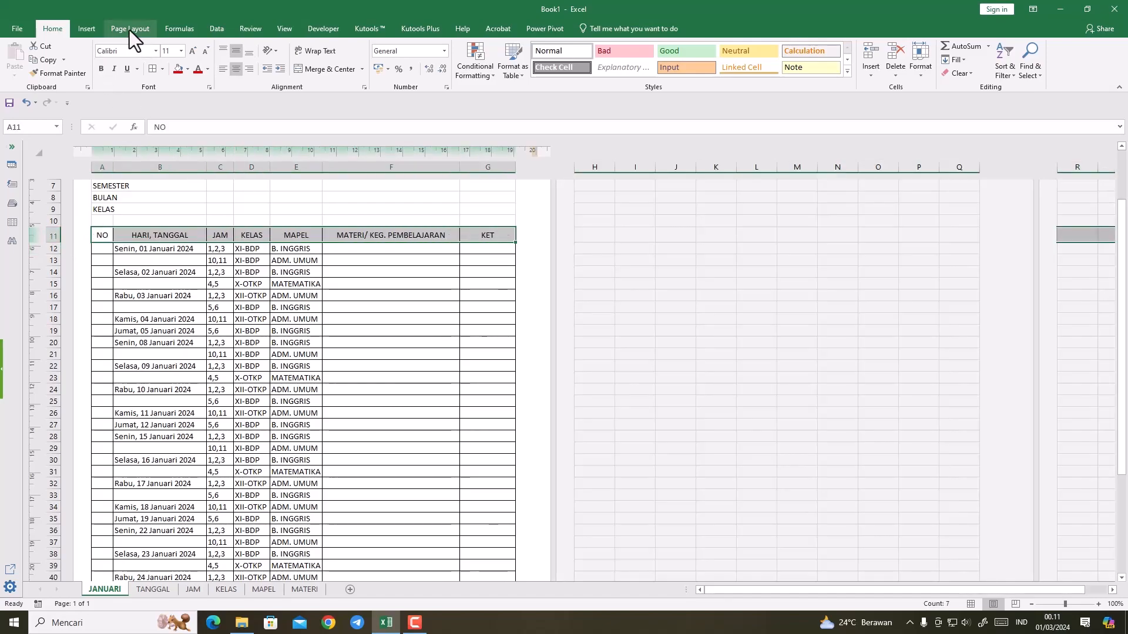
click(222, 28)
click(374, 59)
click(379, 284)
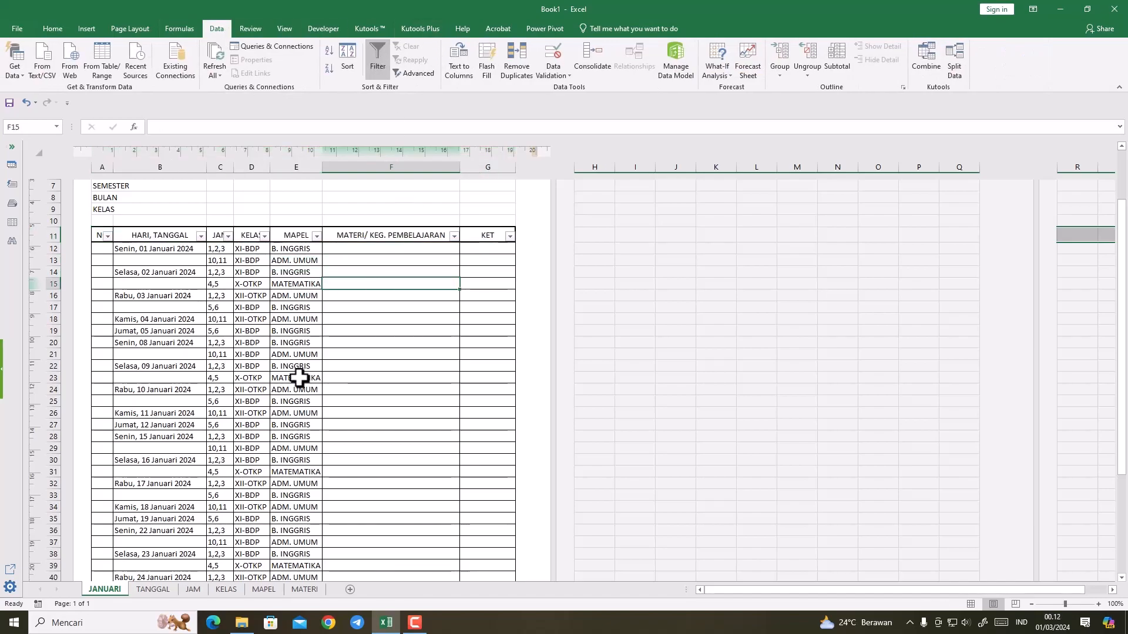
Step: Filter the KELAS column to show only the XI-BDP class
scroll(299, 378, down, 3)
scroll(298, 381, up, 3)
scroll(298, 380, down, 3)
scroll(298, 380, up, 3)
click(265, 236)
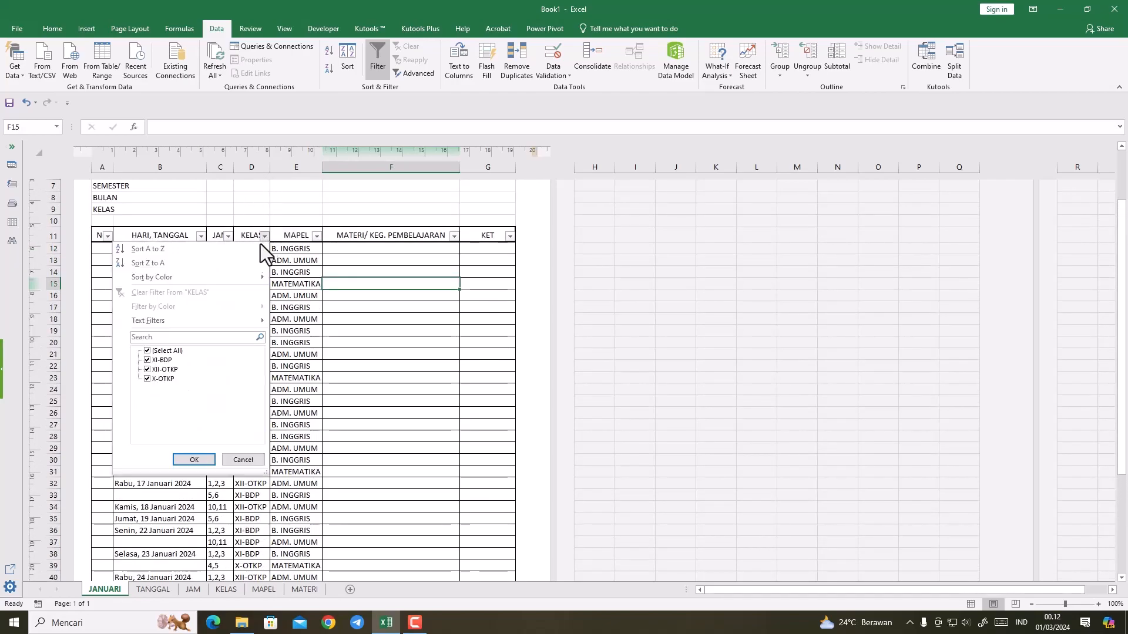
click(146, 350)
click(147, 351)
click(147, 370)
click(186, 458)
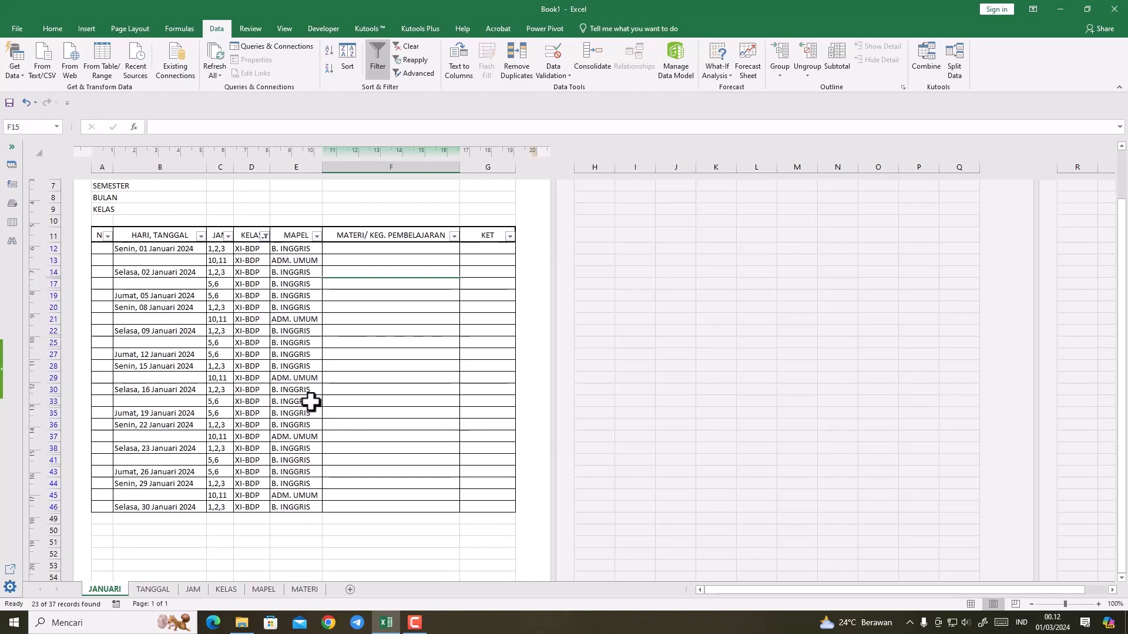
Step: Filter the MAPEL column to show only B. INGGRIS
click(316, 236)
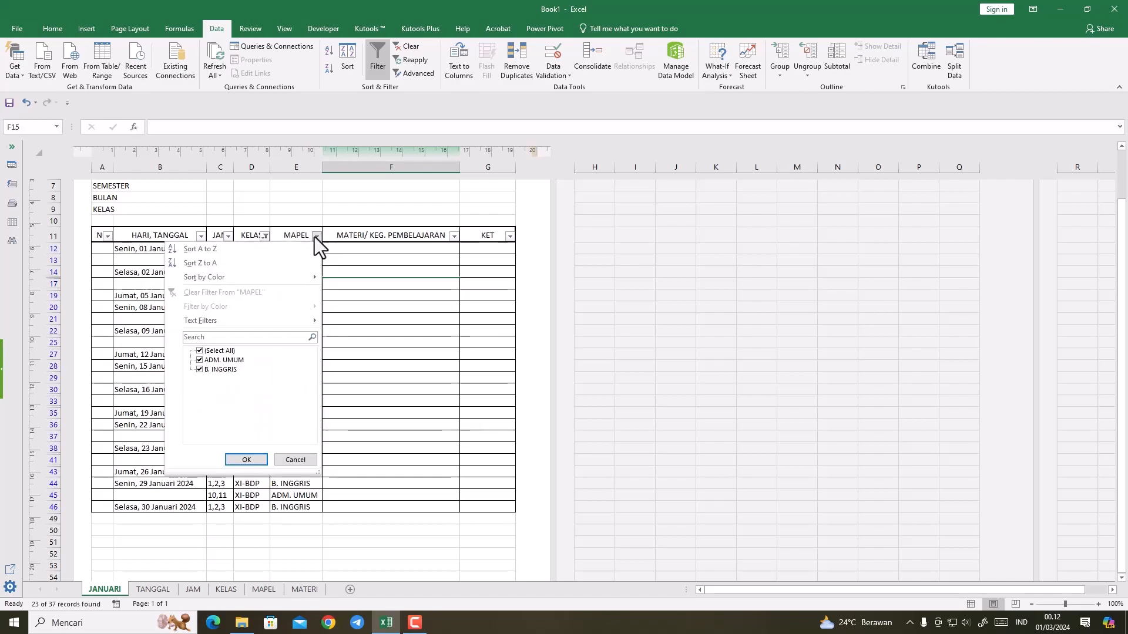
click(198, 350)
click(199, 369)
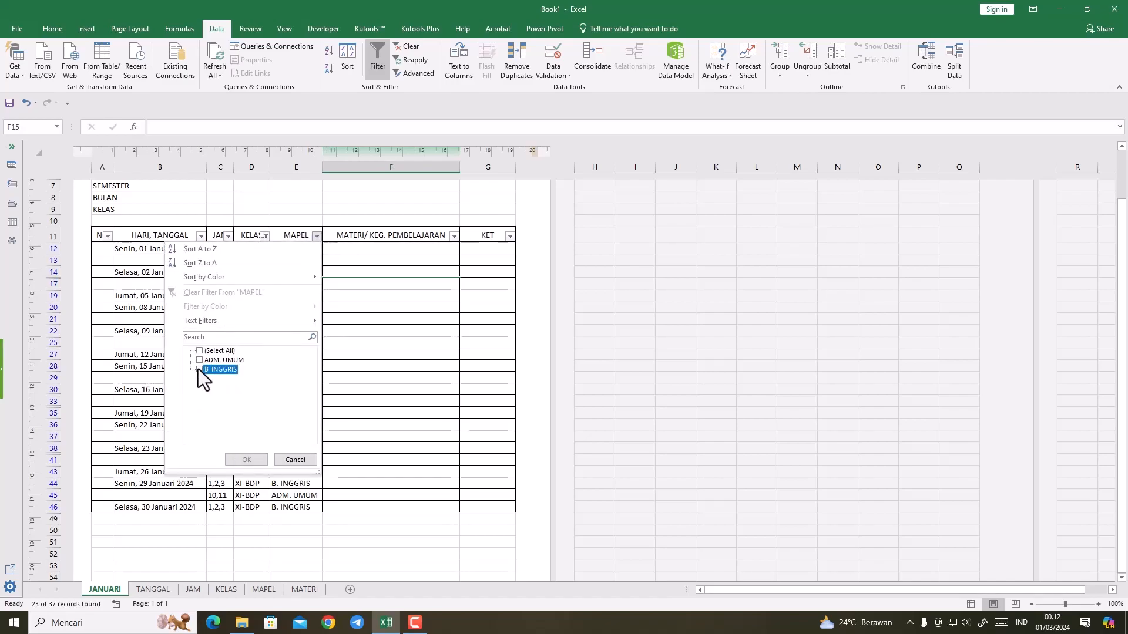
click(235, 461)
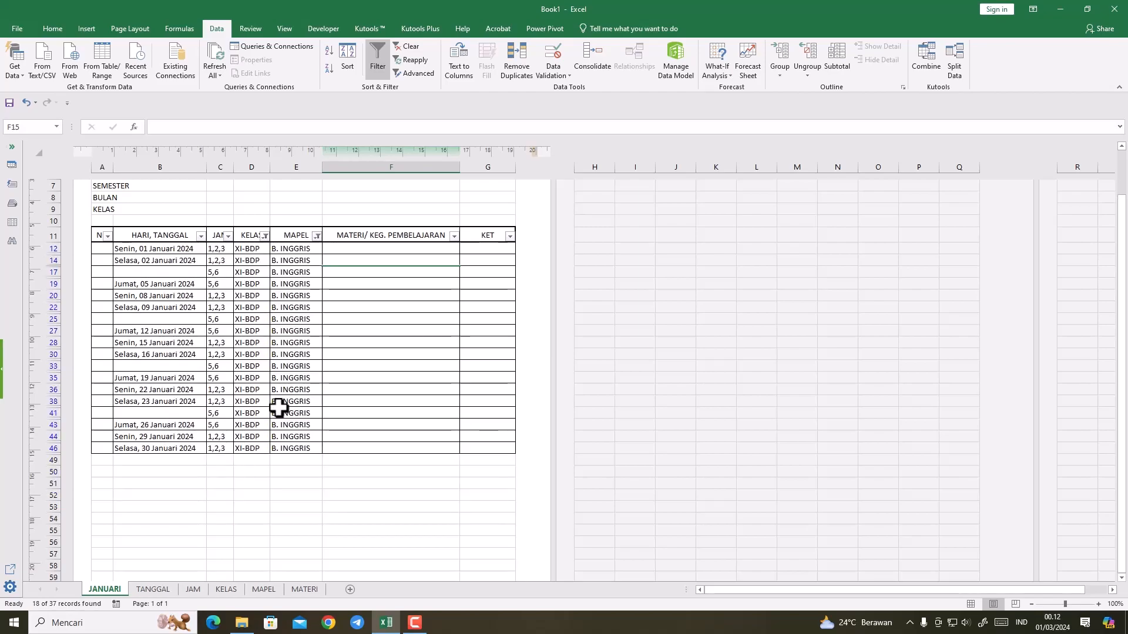
click(363, 329)
click(352, 250)
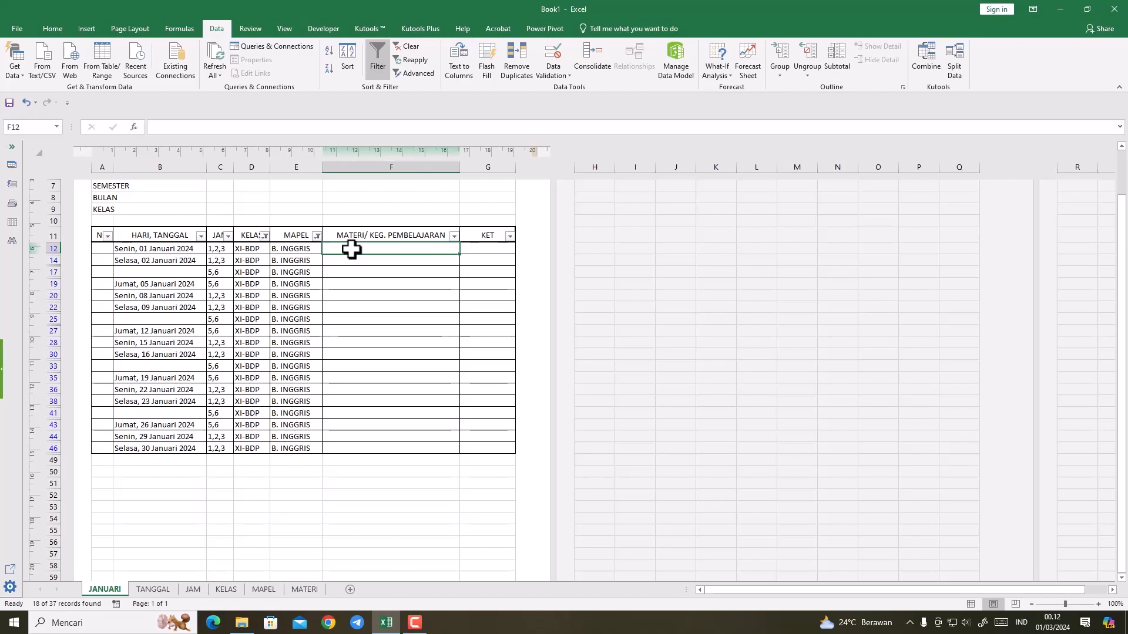
drag(353, 255, 352, 298)
ctrl+click(353, 299)
ctrl+click(352, 307)
click(363, 262)
click(364, 250)
Step: Start a list-type data validation for the visible MATERI/ KEG. PEMBELAJARAN cells from F12 to F46
drag(364, 250, 368, 448)
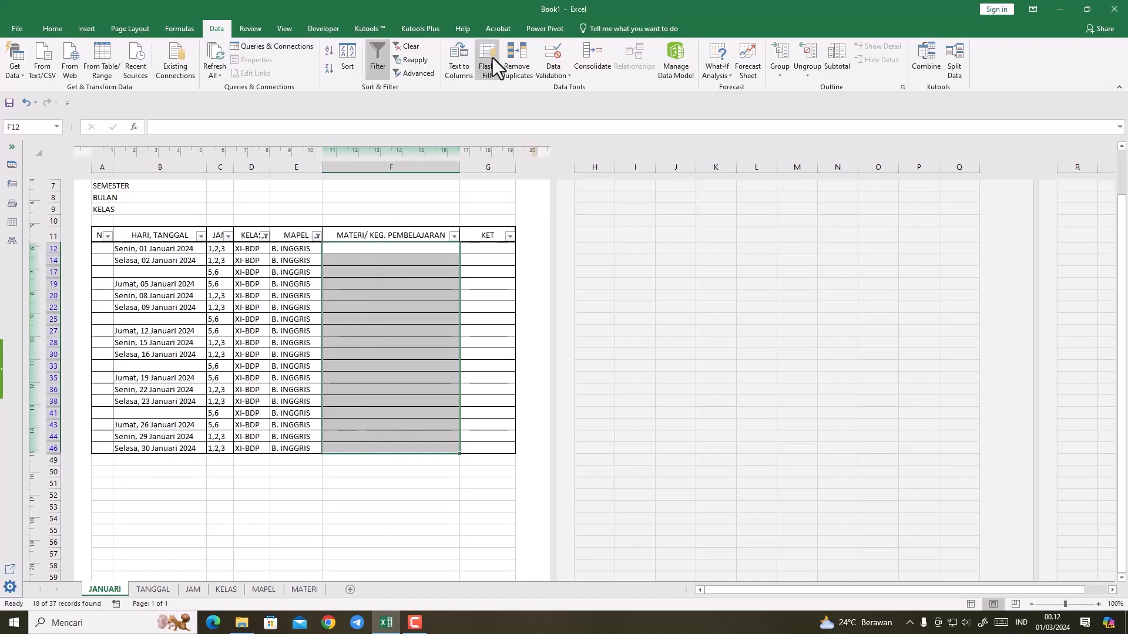
click(555, 70)
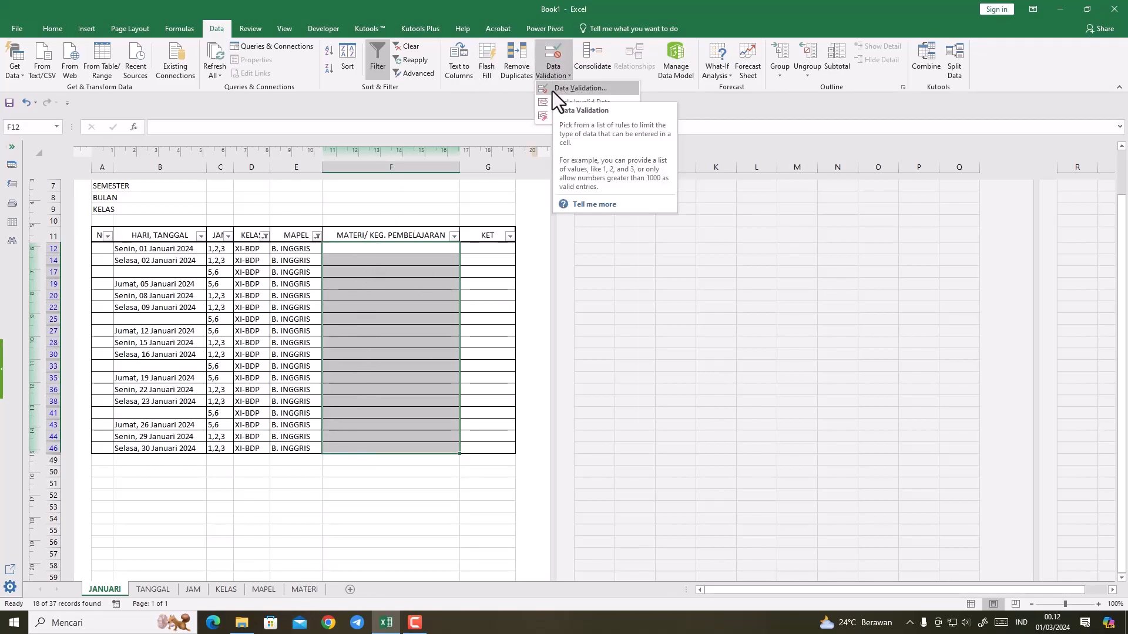
click(555, 90)
click(306, 236)
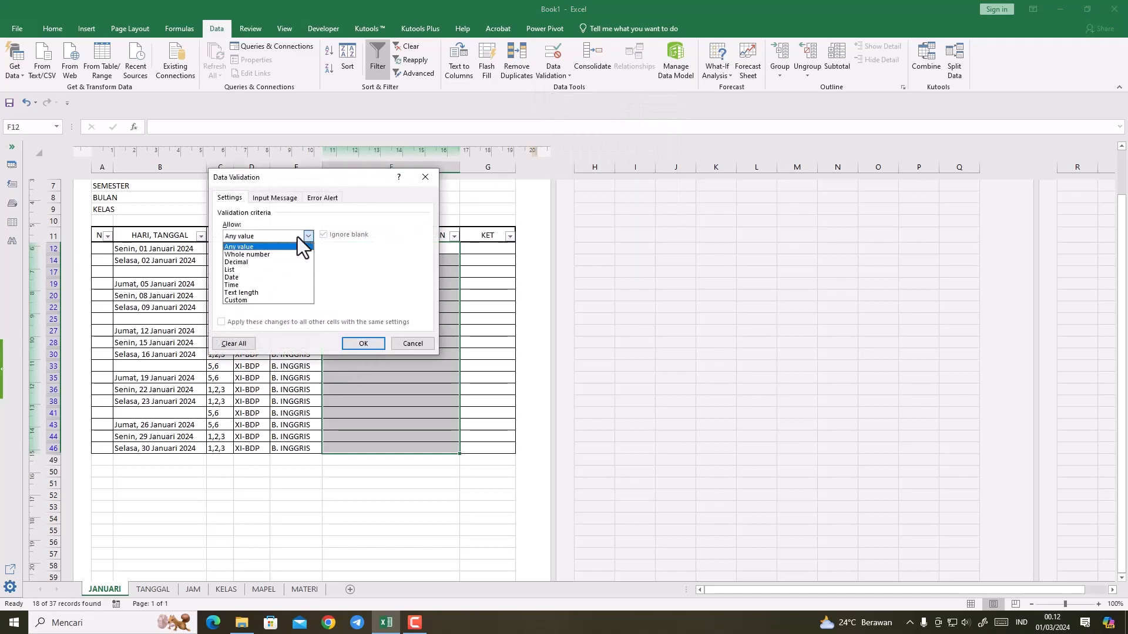
click(237, 269)
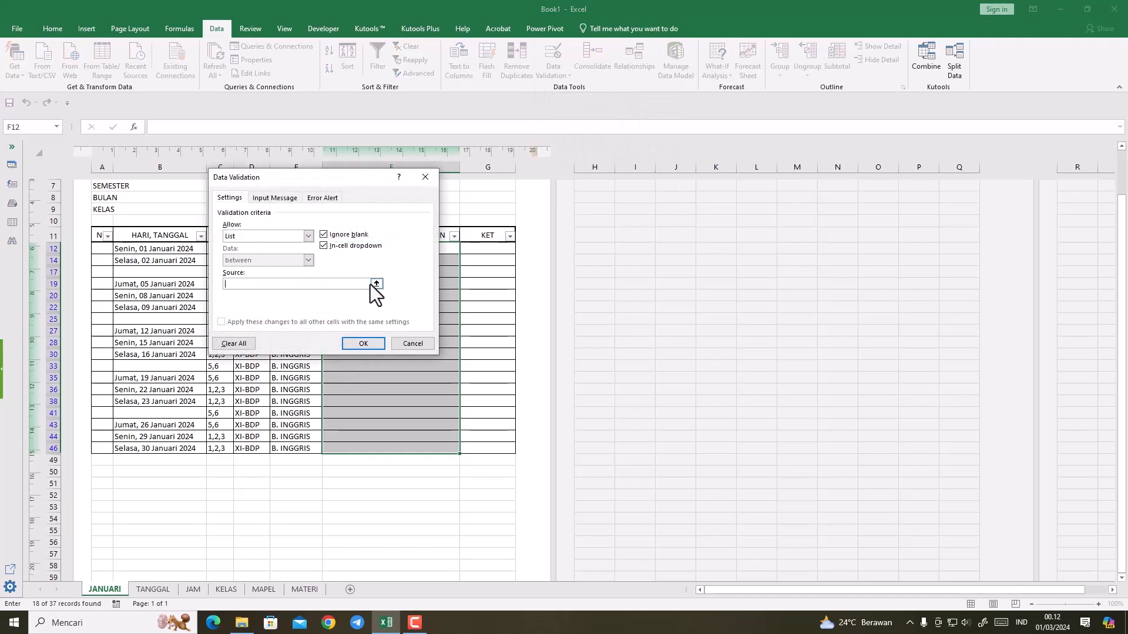
Step: Use the B.INGGRIS materials in A2:A7 of the MATERI sheet as the list source and apply the validation
click(376, 284)
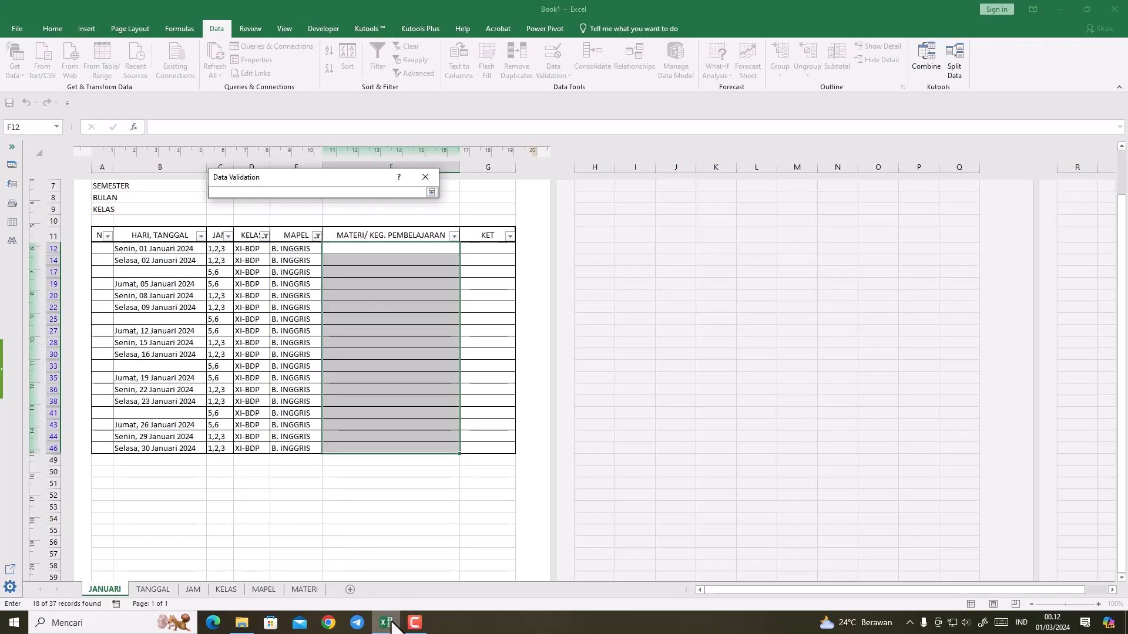
click(413, 623)
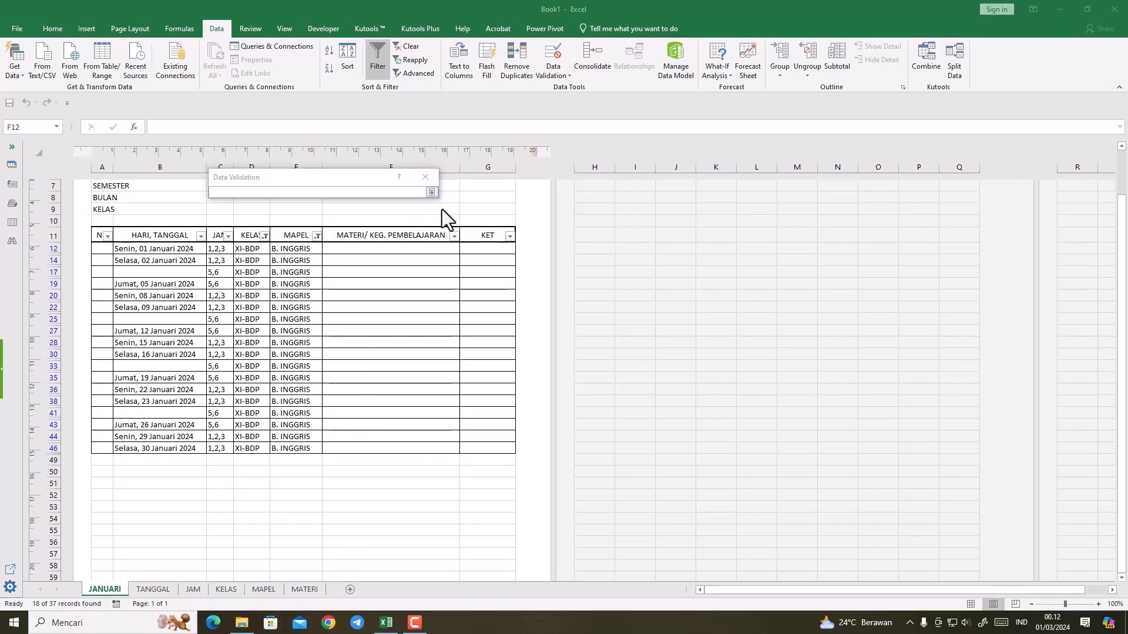
click(432, 191)
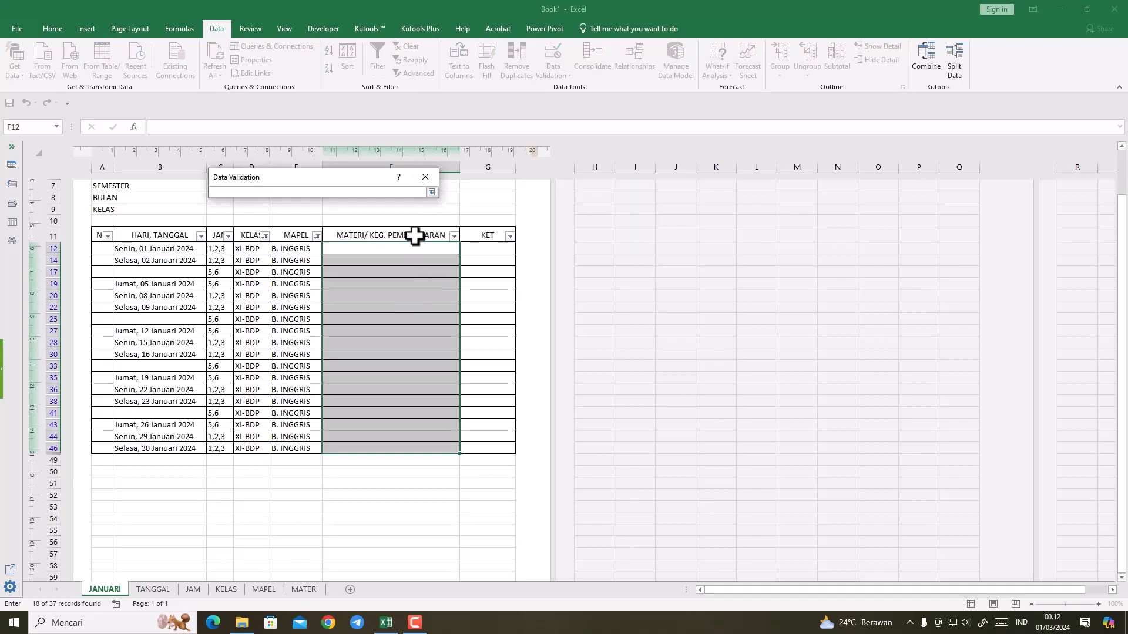
click(431, 192)
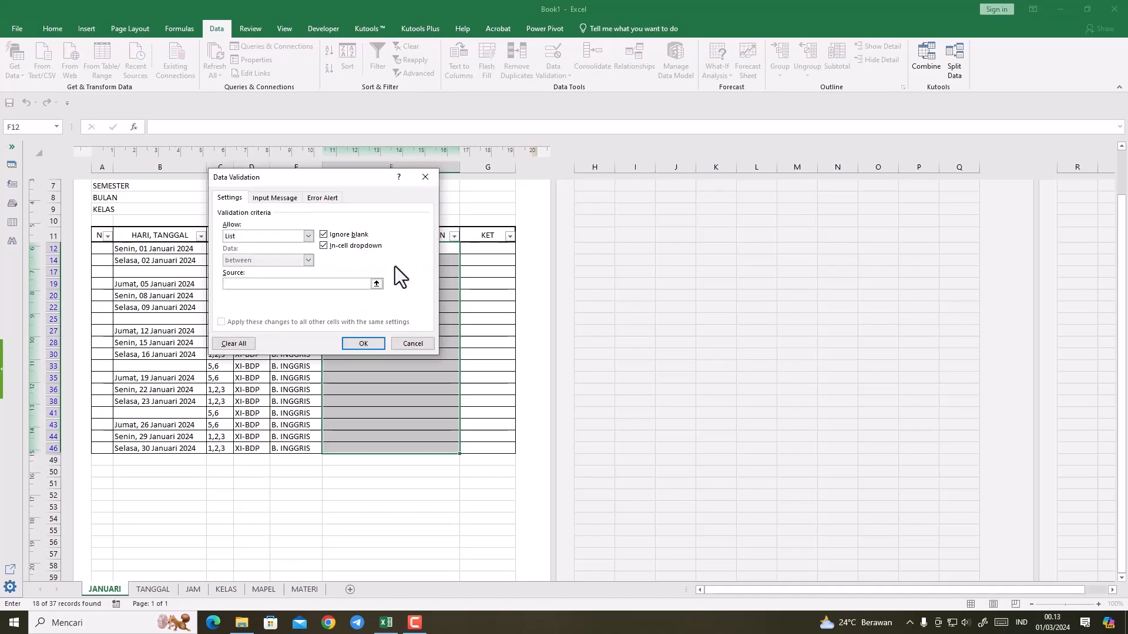
click(376, 284)
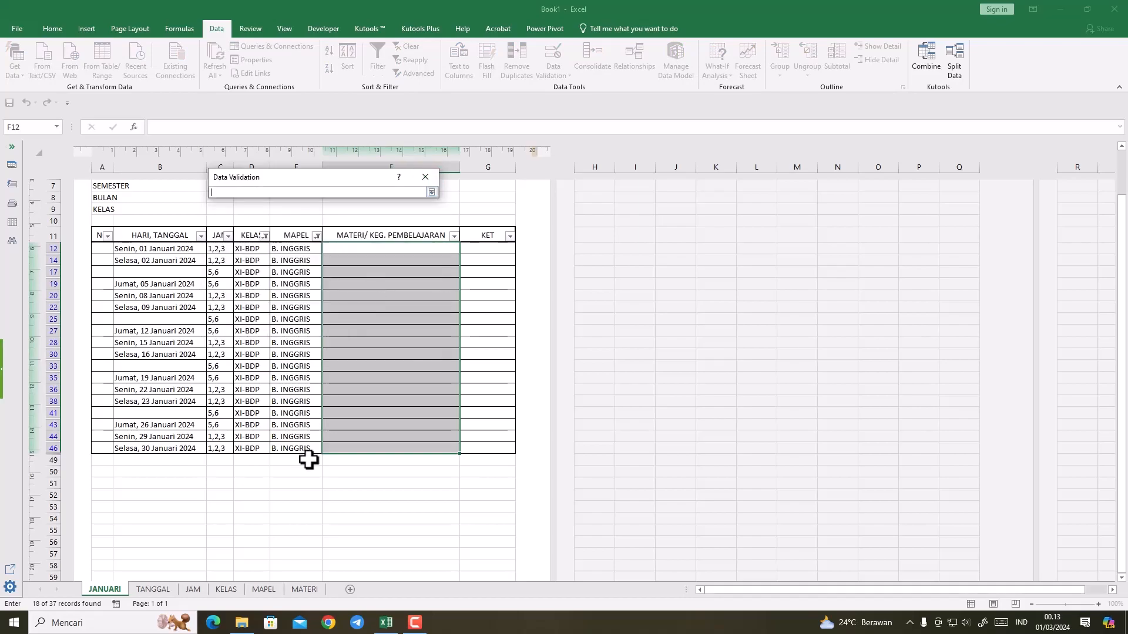
click(270, 589)
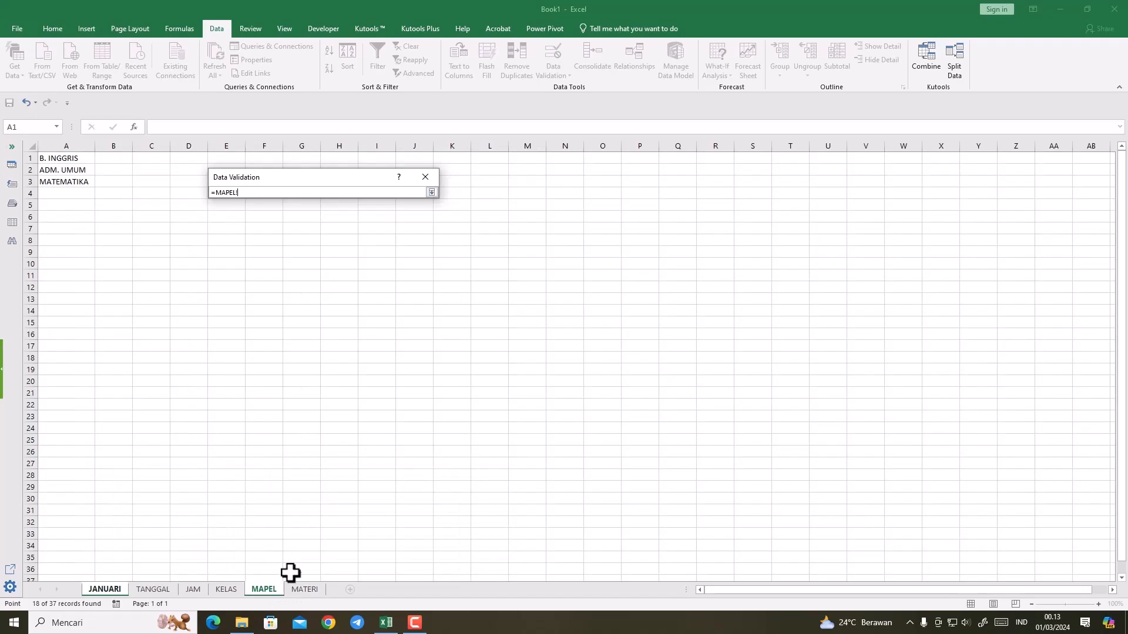
click(301, 590)
drag(92, 175, 89, 238)
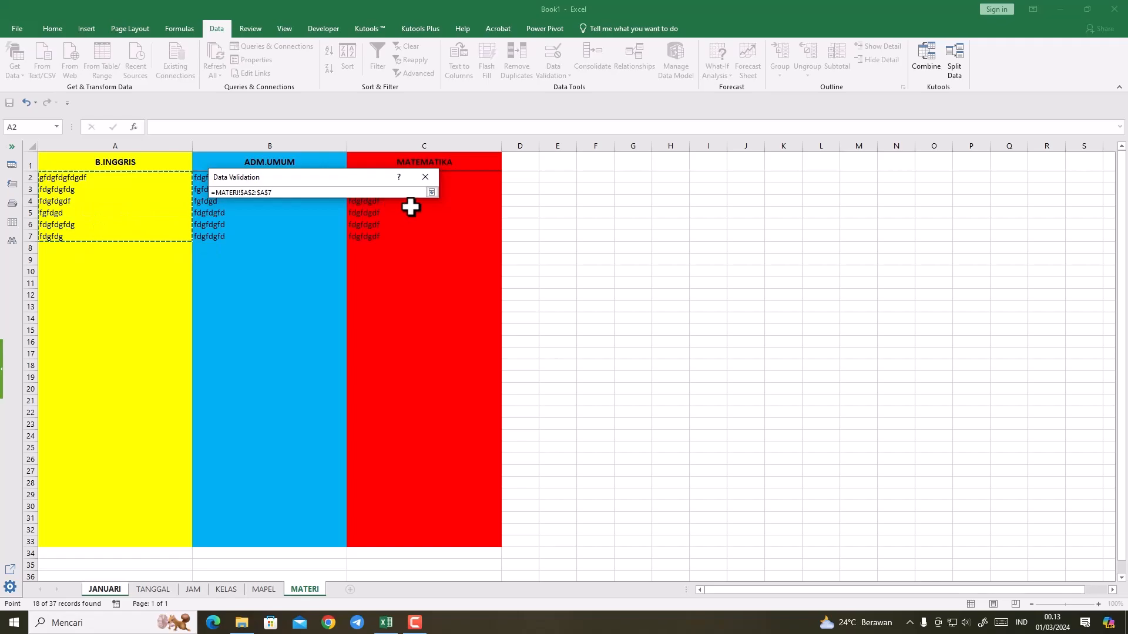
click(431, 191)
click(371, 339)
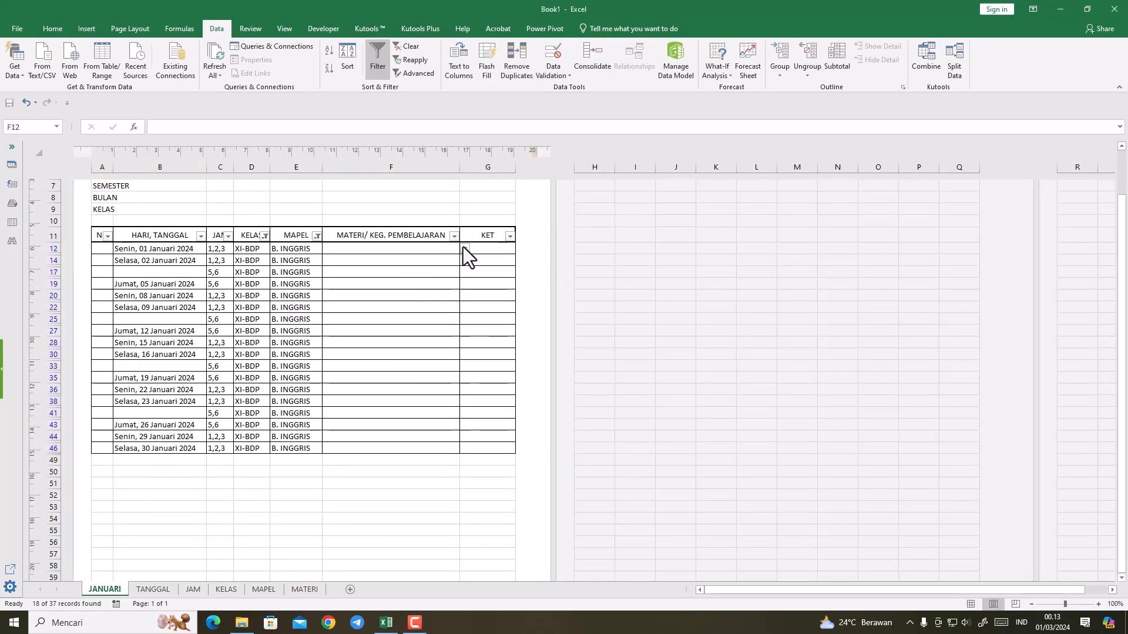
Step: Choose the material gfdgfdgfdgdf for F12 and F14, and fgfdgd for F17, from the drop-down lists
click(465, 248)
click(436, 279)
click(428, 245)
click(464, 250)
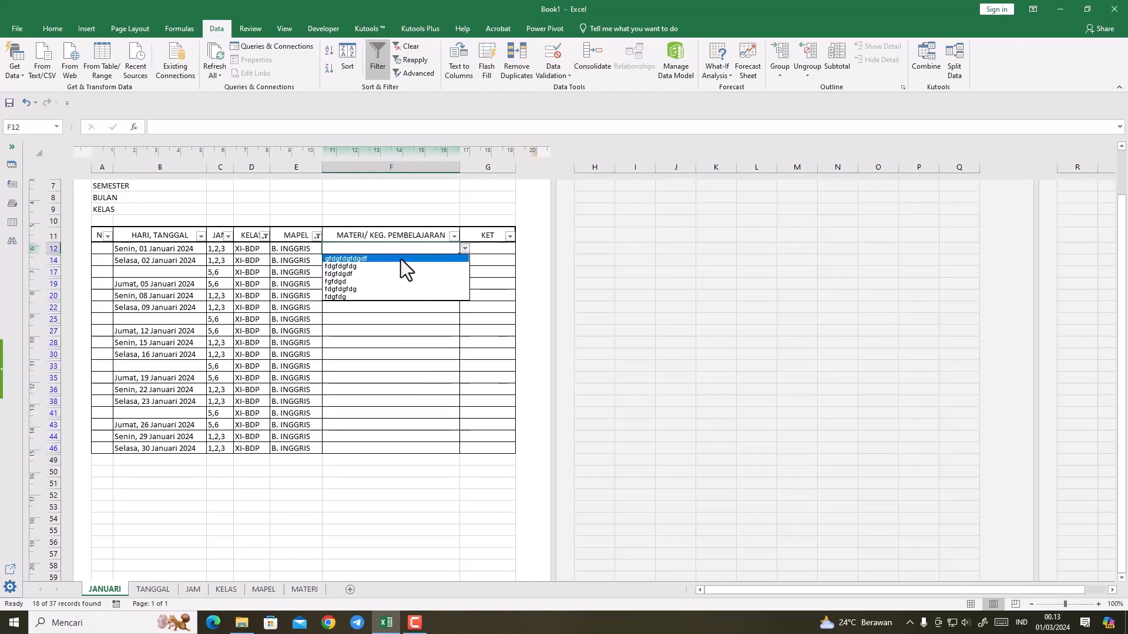
click(400, 260)
click(421, 262)
click(464, 260)
click(414, 270)
click(430, 272)
click(464, 272)
click(411, 304)
Step: Choose the material gfdgfdgfdgdf for F19 and F22, and fdgfdgfdg for F20, from the drop-down lists
click(438, 284)
click(464, 283)
click(400, 293)
click(390, 297)
click(464, 296)
click(387, 313)
click(382, 307)
click(464, 307)
click(389, 319)
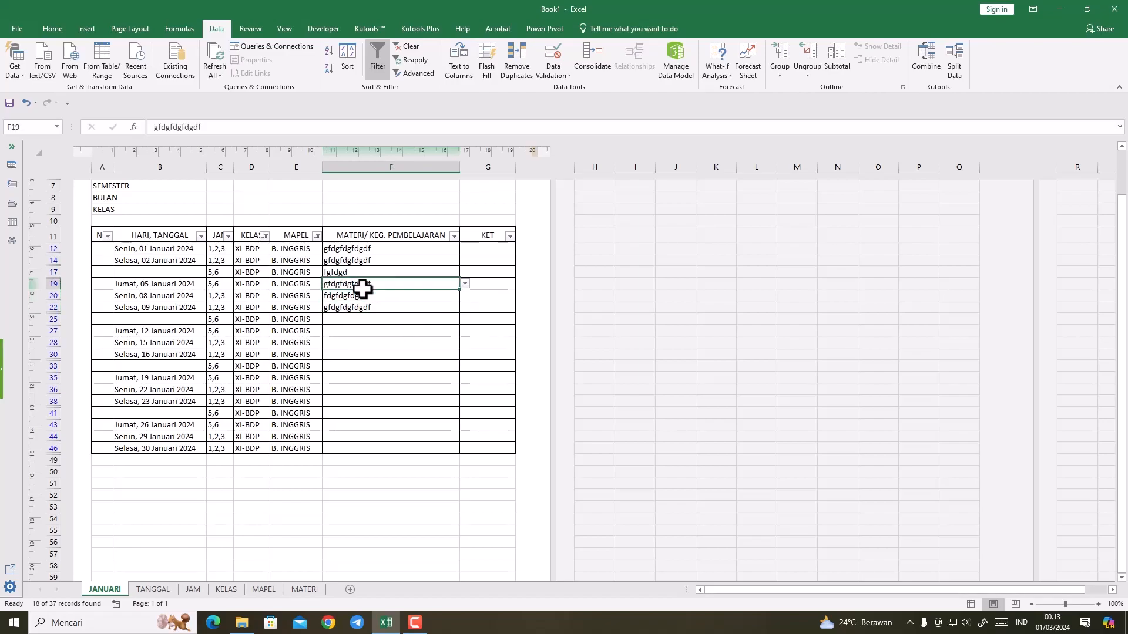
Step: Choose the material fdgfdgfdg for F25 and F27, and gfdgfdgfdgdf for F28, from the drop-down lists
click(397, 322)
click(464, 319)
click(398, 336)
click(395, 333)
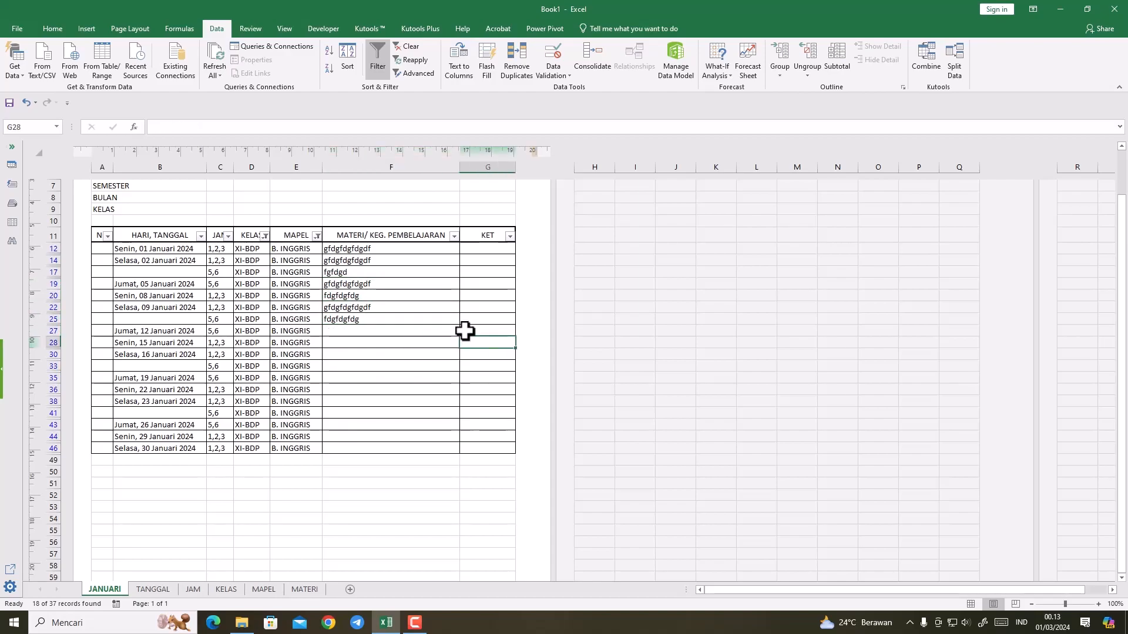
click(464, 331)
click(387, 349)
click(386, 348)
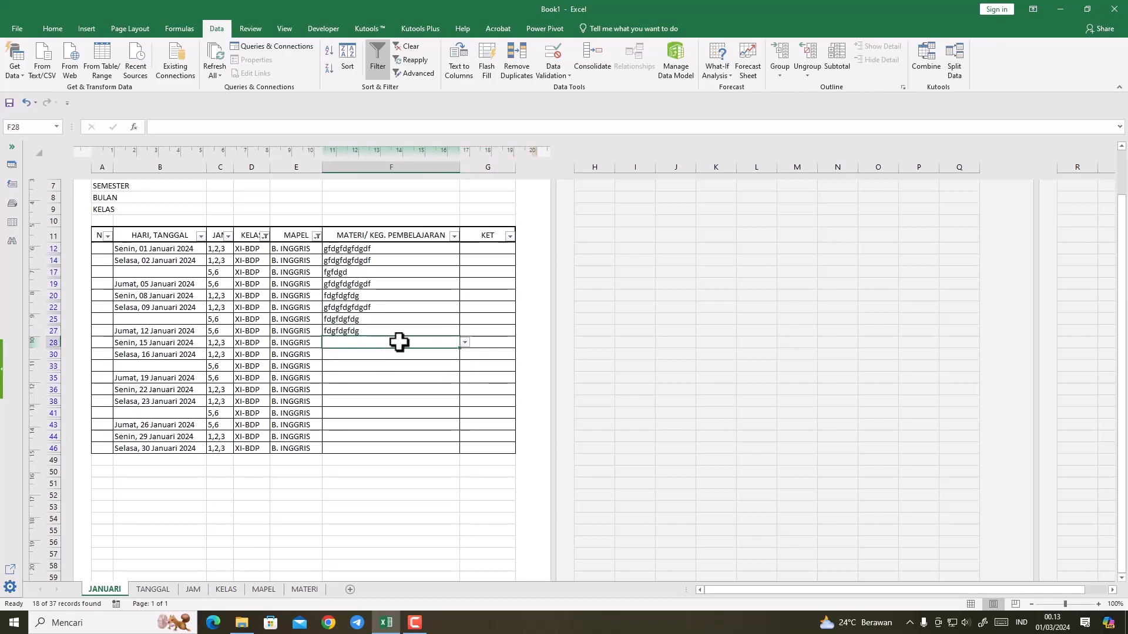
click(464, 342)
click(393, 353)
Step: Choose the material fdgfdgfdg for F30 and F33, and gfdgfdgfdgdf for F35, from the drop-down lists
click(394, 355)
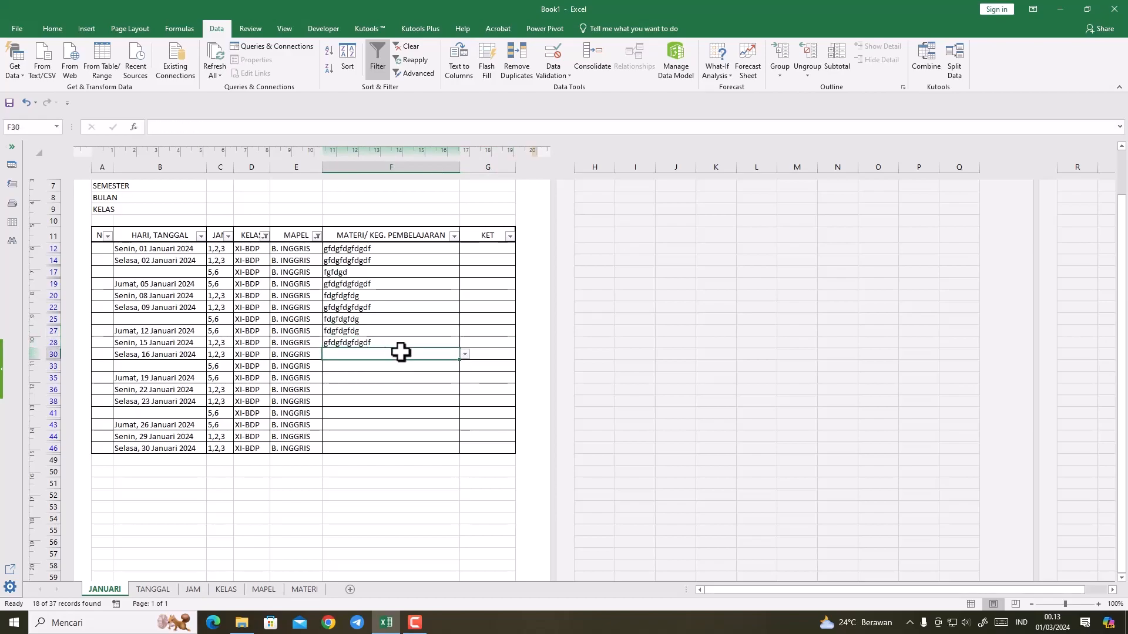
click(464, 354)
click(394, 370)
click(394, 366)
click(464, 366)
click(410, 383)
click(400, 381)
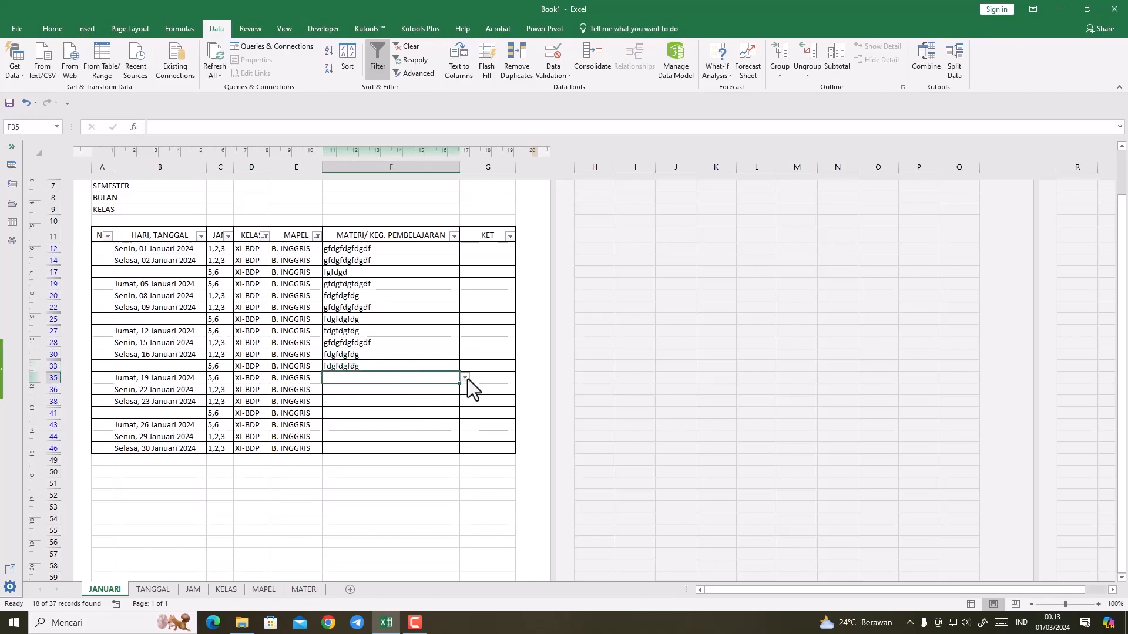
click(467, 379)
click(425, 386)
Step: Choose the material fdgfdgfdg for F36, and gfdgfdgfdgdf for F38 and F41, from the drop-down lists
click(418, 388)
click(465, 390)
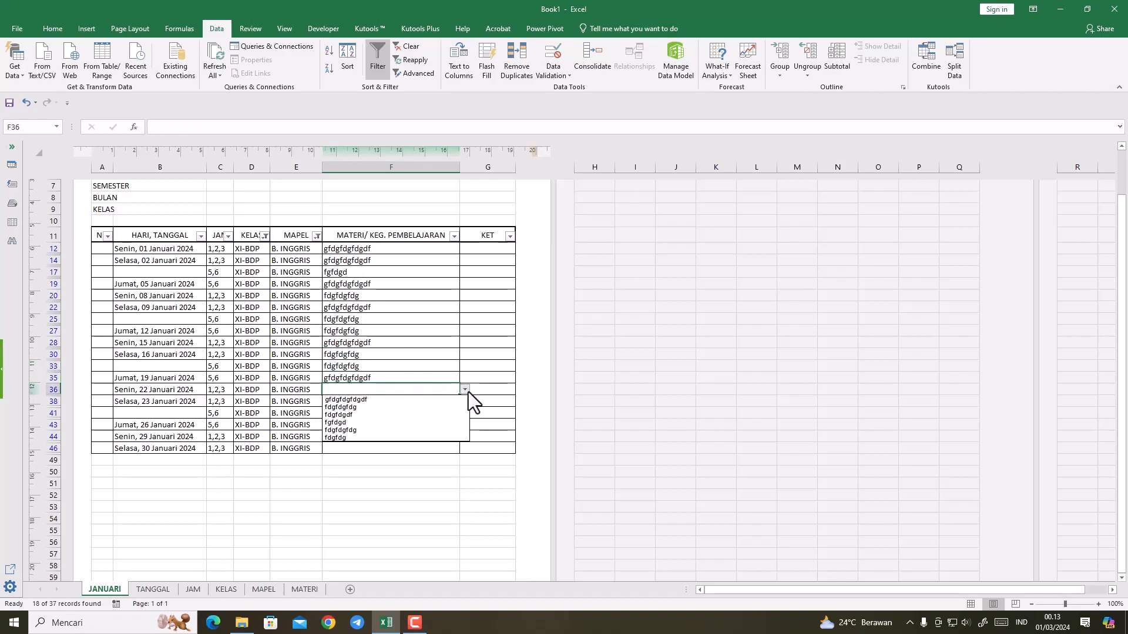
click(403, 406)
click(403, 401)
click(464, 401)
click(407, 411)
click(395, 411)
click(464, 412)
click(408, 422)
Step: Choose the material gfdgfdgfdgdf for F43, and fdgfdgfdg for F44 and F46, from the drop-down lists
click(407, 425)
click(464, 425)
click(405, 436)
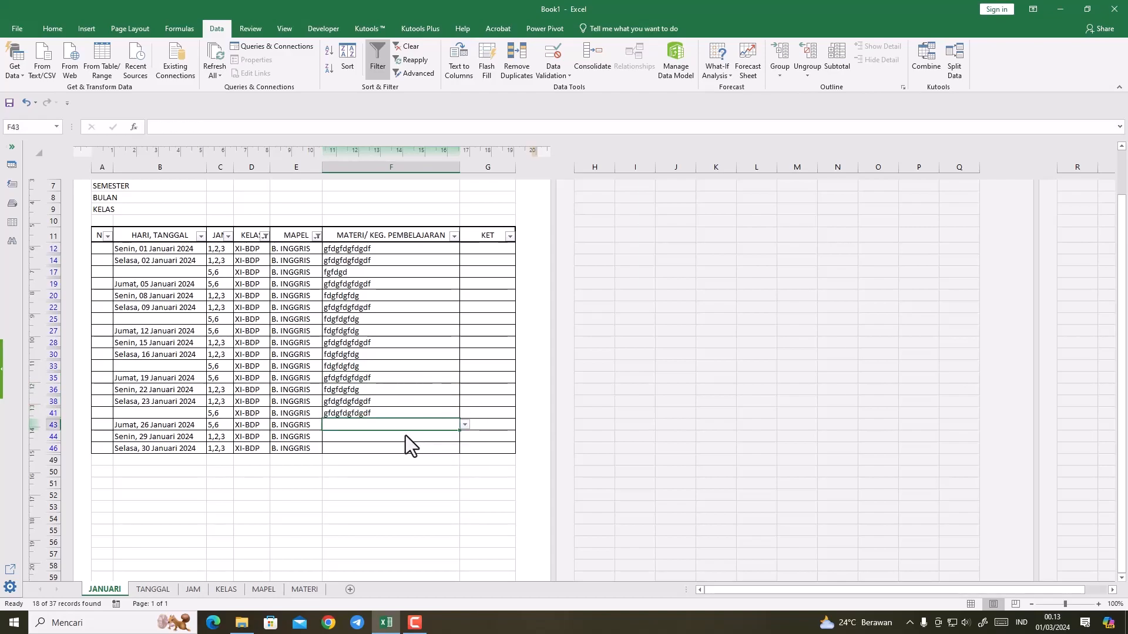
click(379, 437)
click(464, 436)
click(399, 454)
click(391, 447)
click(464, 448)
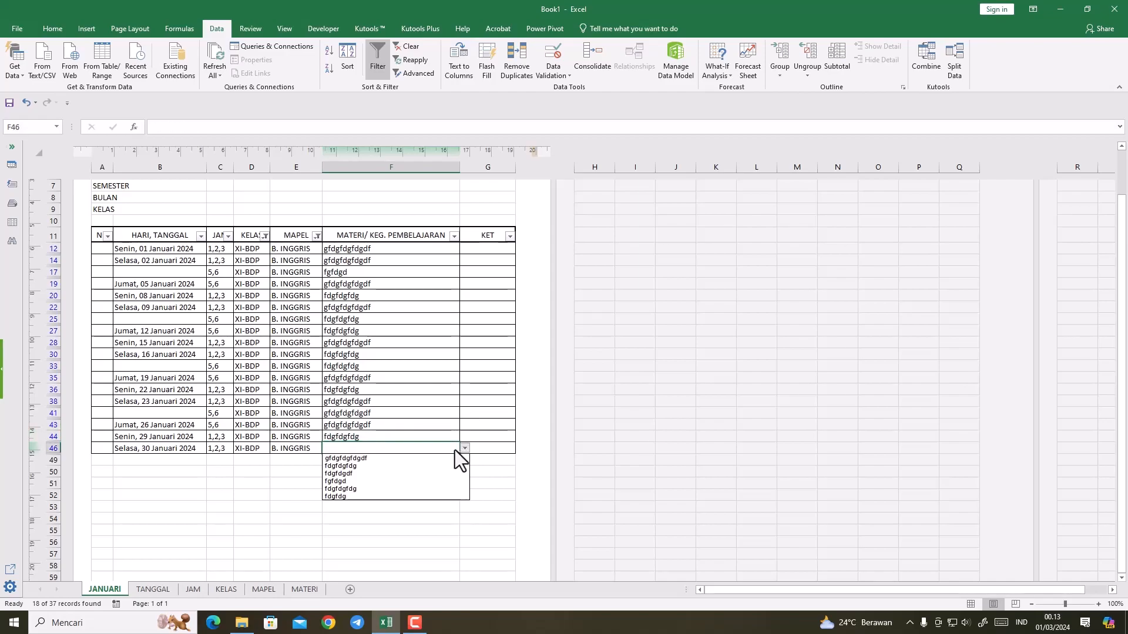
click(425, 465)
click(428, 390)
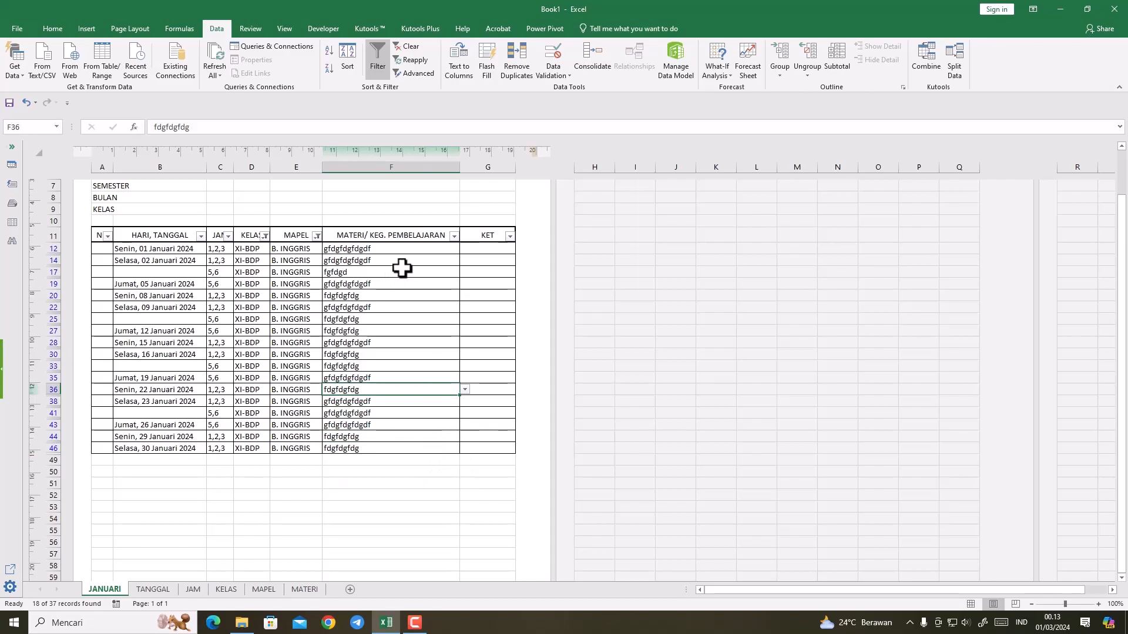
Step: Set the MAPEL column's filter to show all subjects, including ADM. UMUM and B. INGGRIS
click(316, 236)
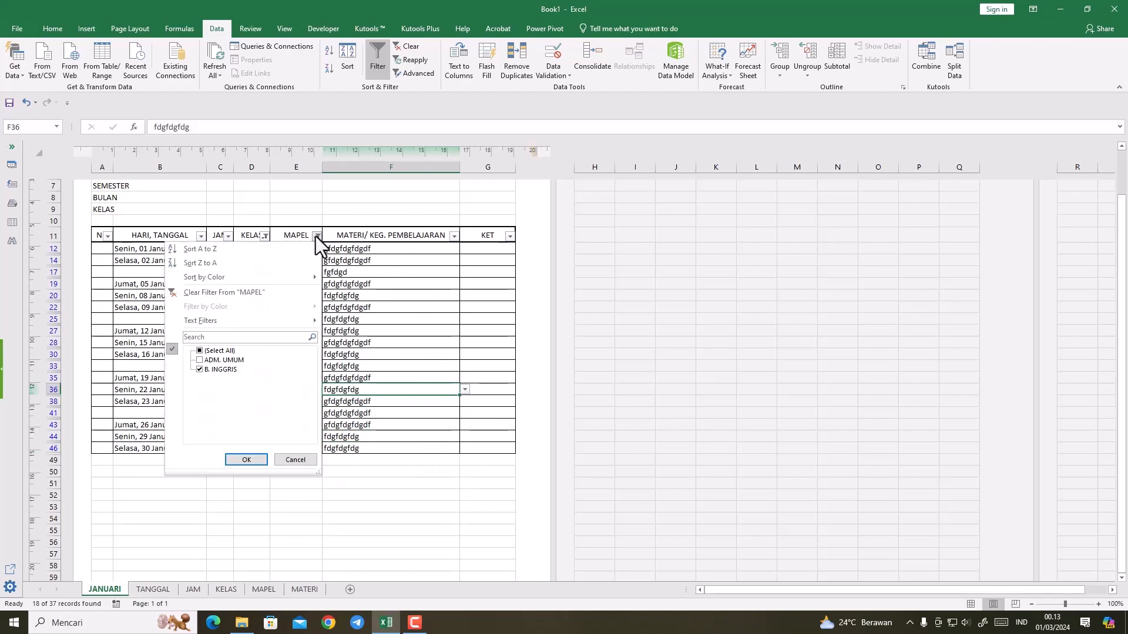
click(316, 236)
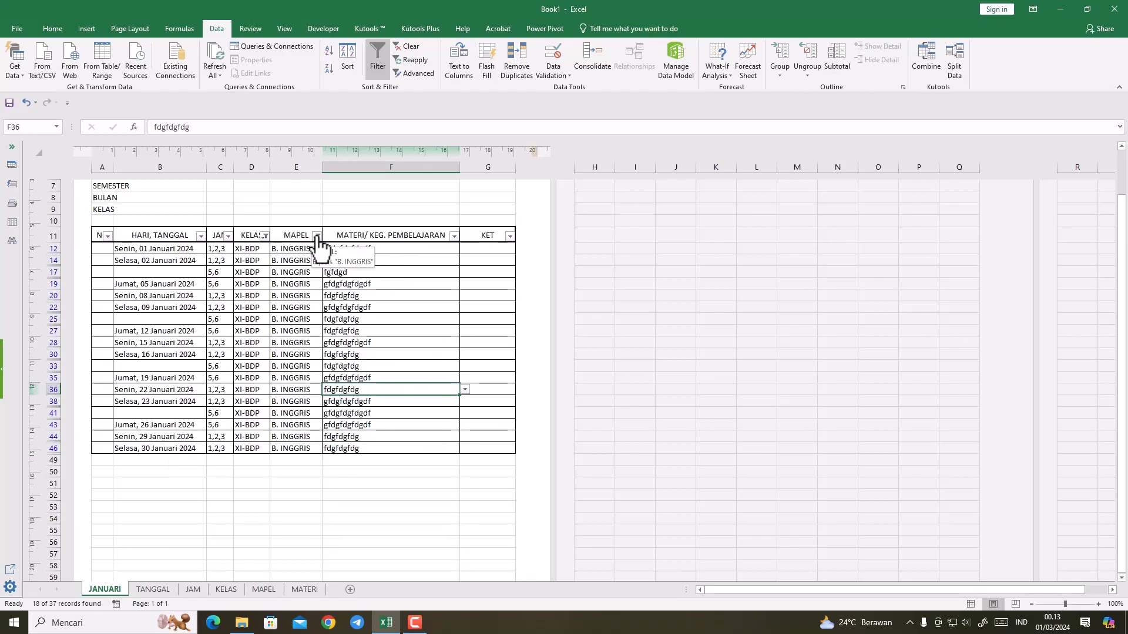
click(259, 238)
click(265, 238)
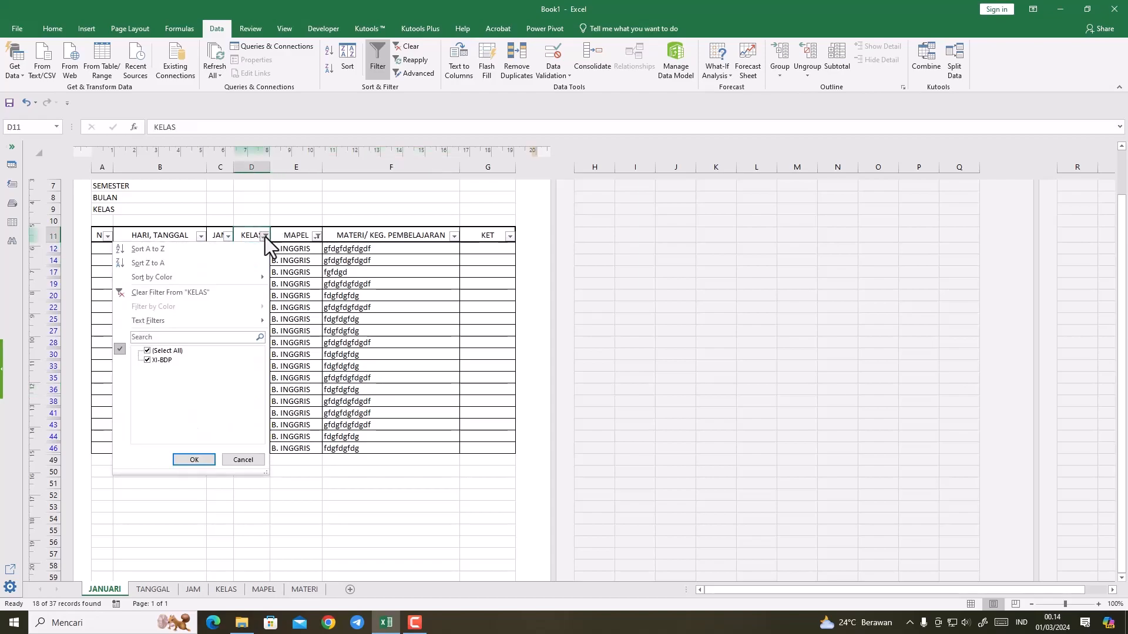
click(310, 237)
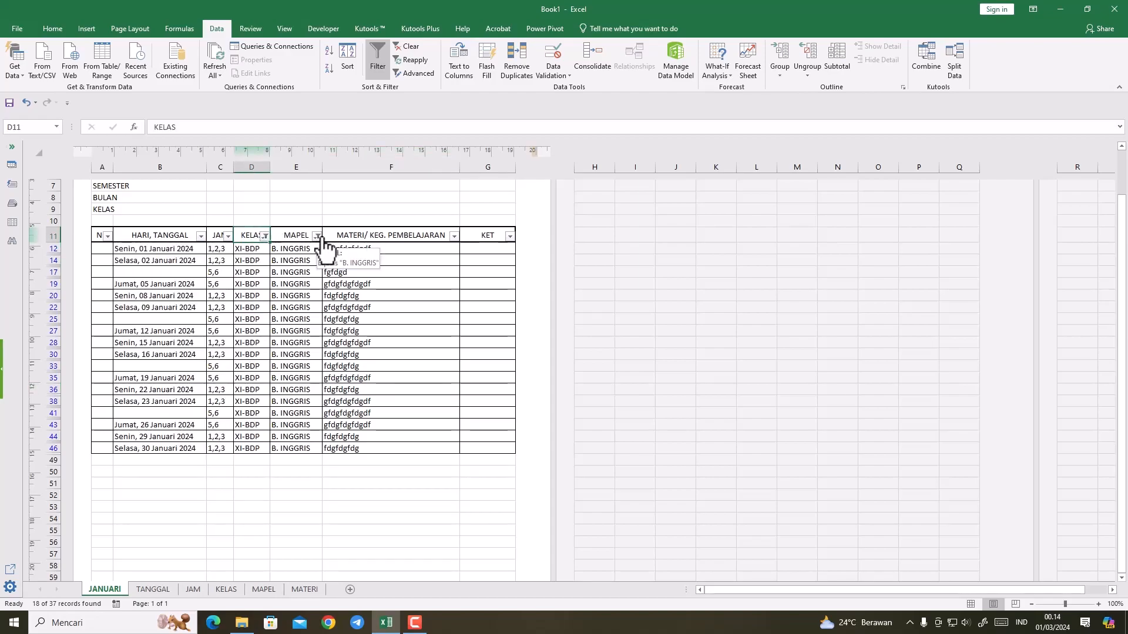
click(318, 237)
click(203, 351)
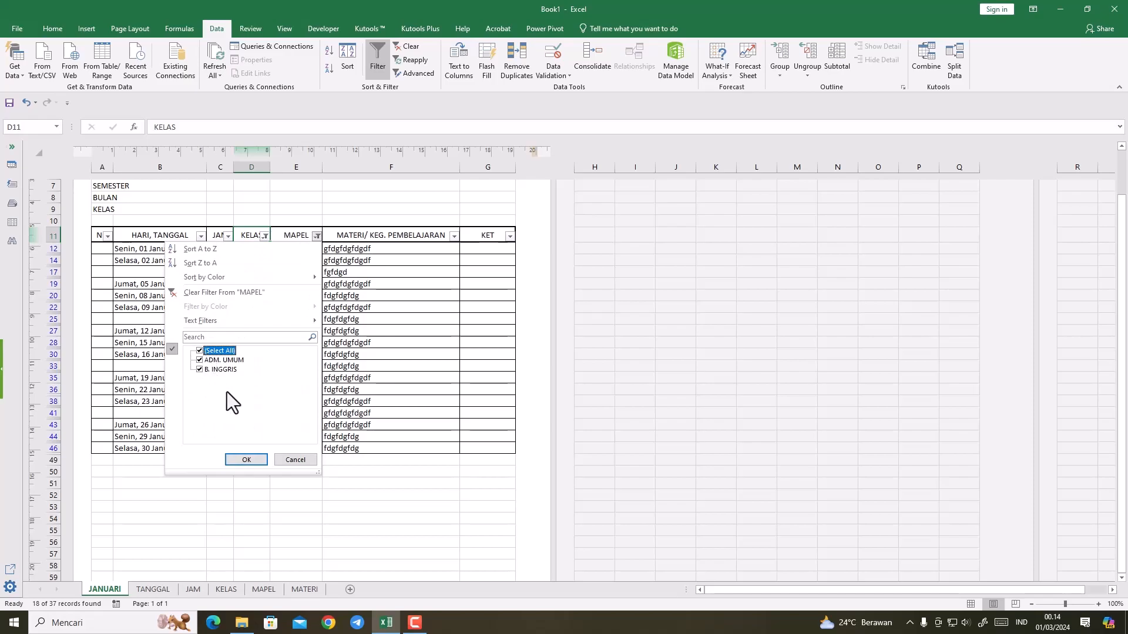
click(246, 460)
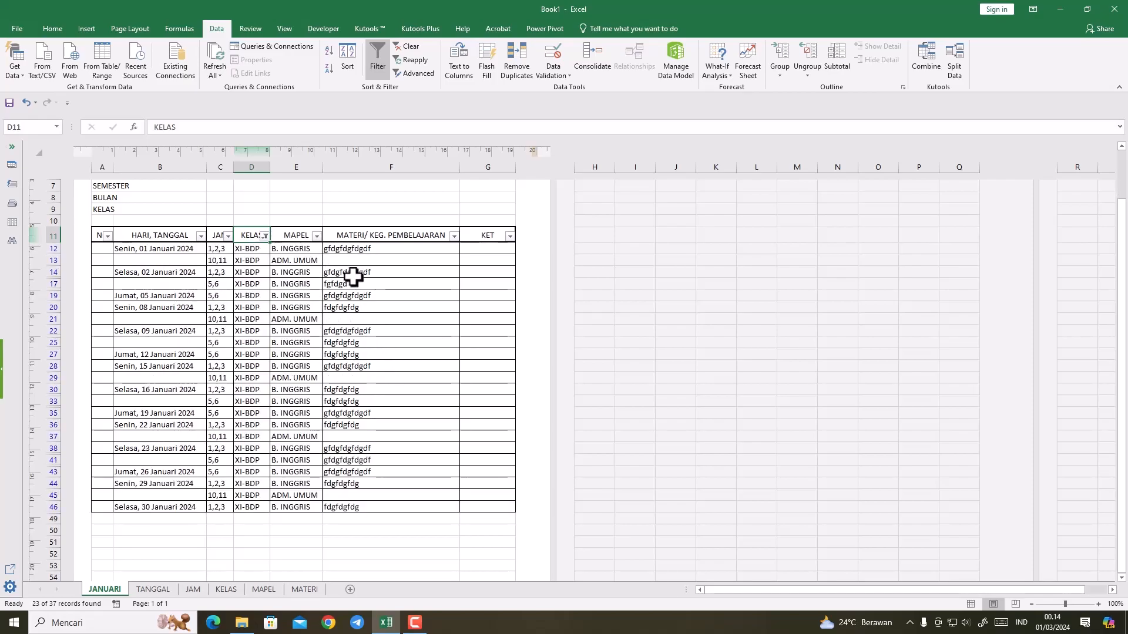
Step: Set the KELAS column's filter to show all classes and review the whole table
click(317, 236)
click(316, 236)
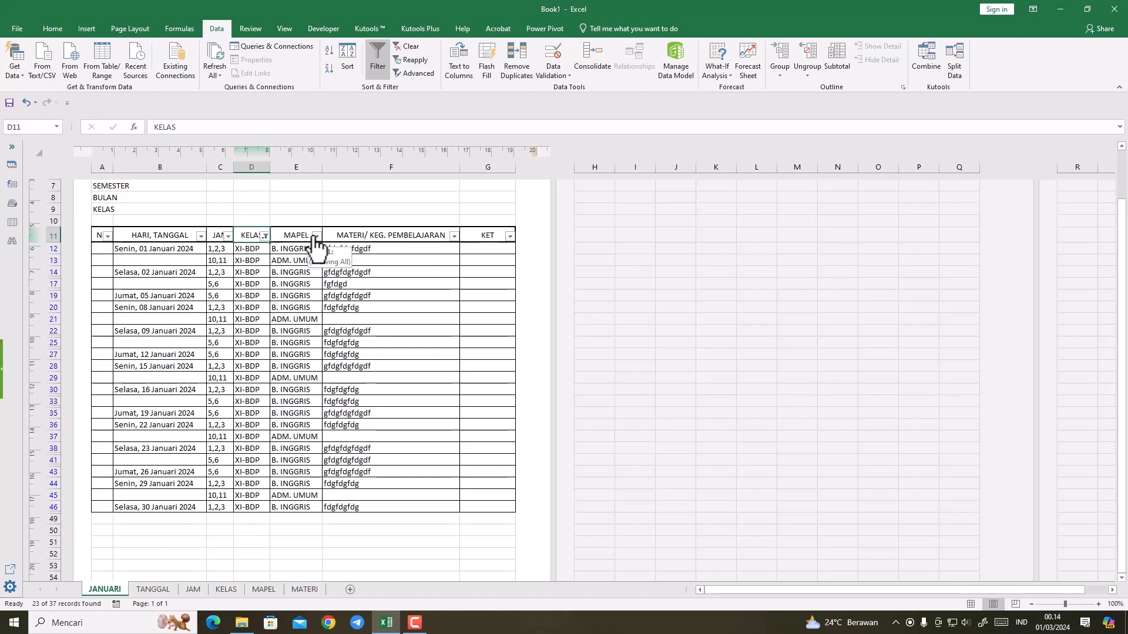
click(265, 236)
click(146, 350)
click(192, 461)
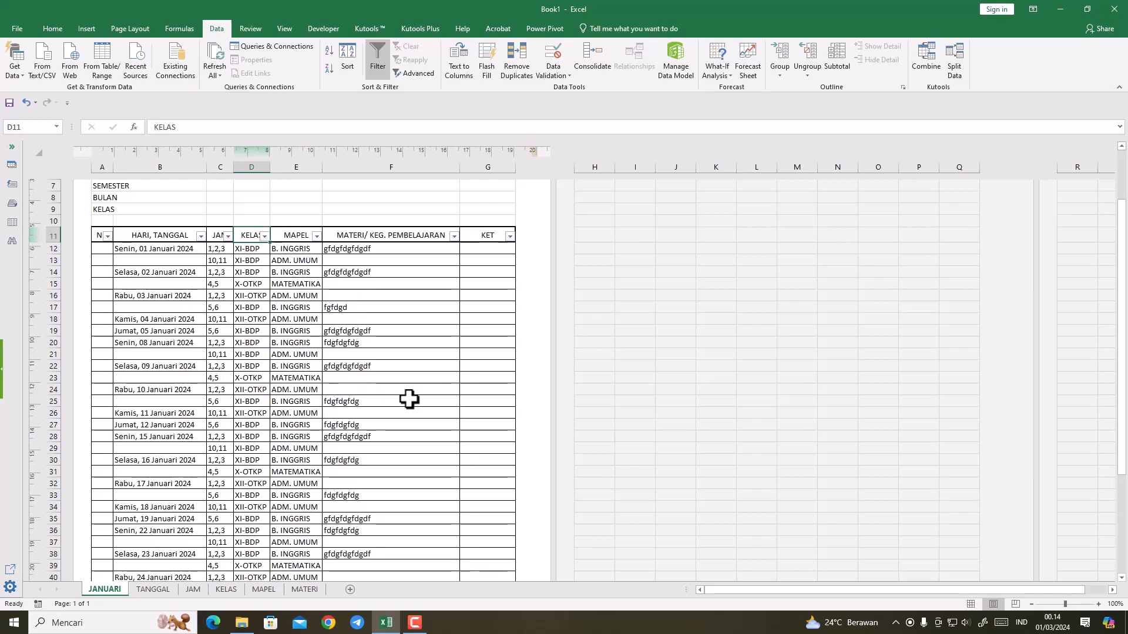
scroll(409, 399, down, 7)
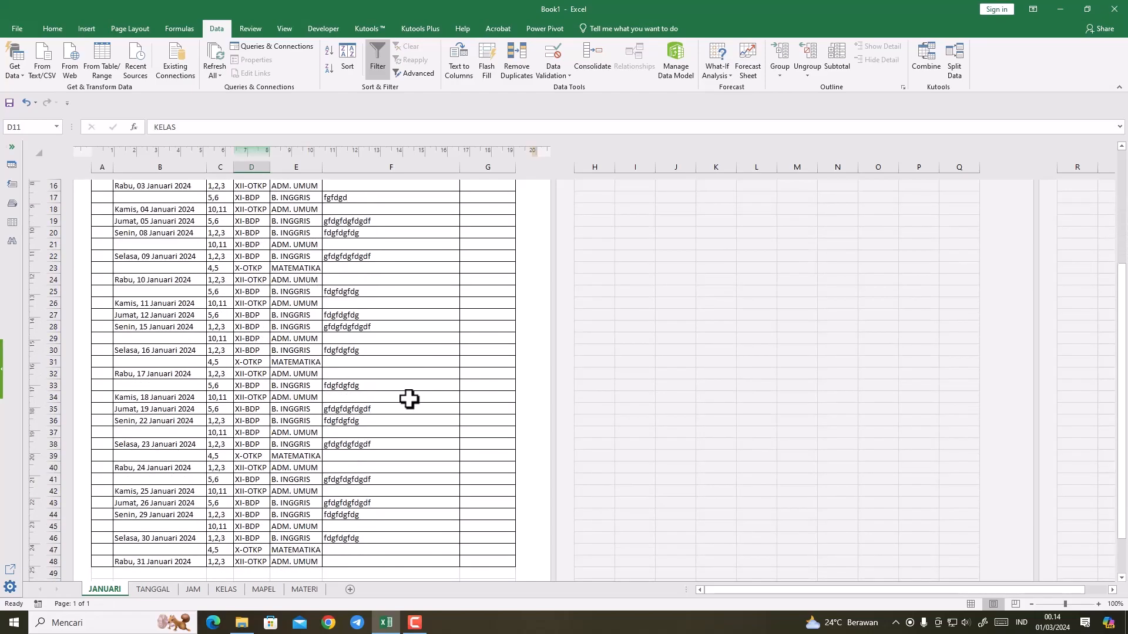
scroll(409, 400, up, 8)
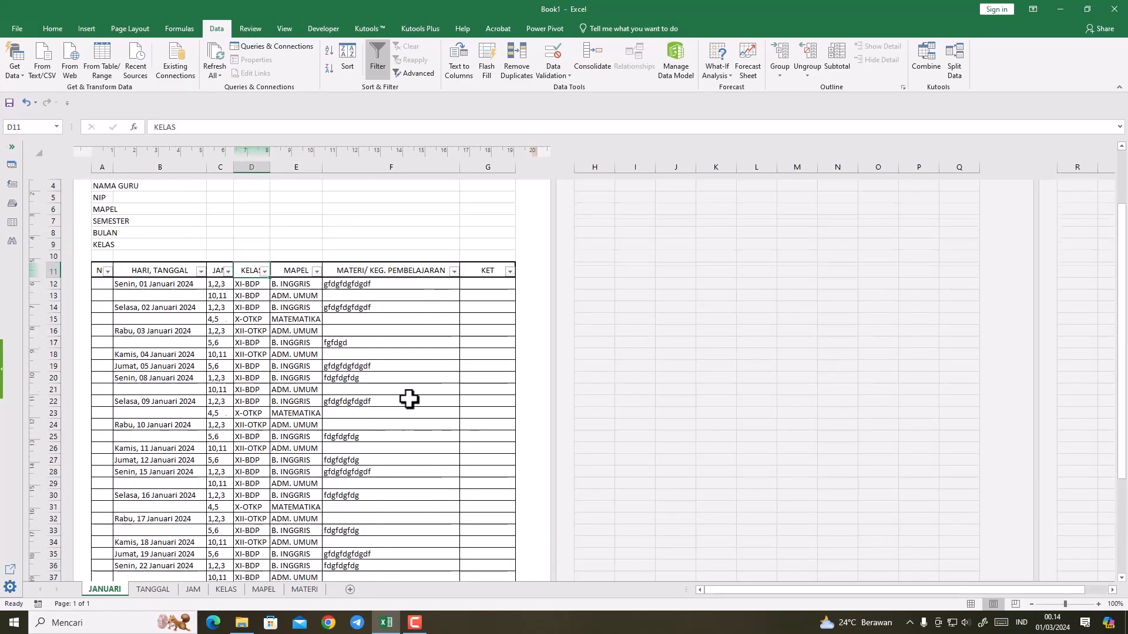
Step: Filter the JANUARI table to class XI-BDP in the KELAS column and subject ADM. UMUM in the MAPEL column
click(264, 271)
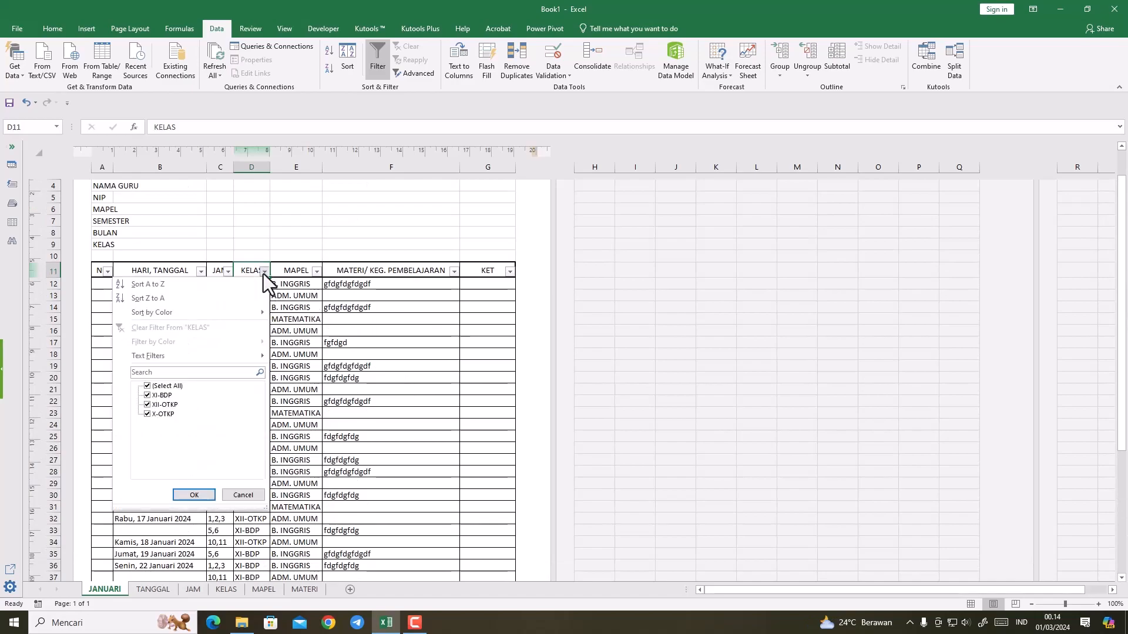
click(147, 395)
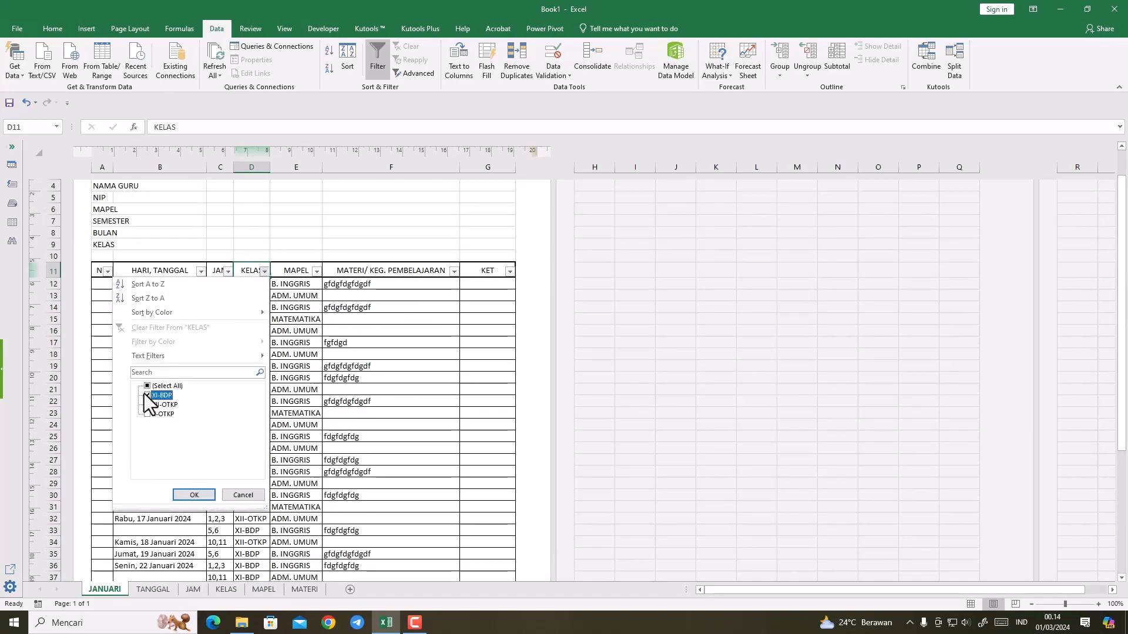
click(194, 495)
click(317, 272)
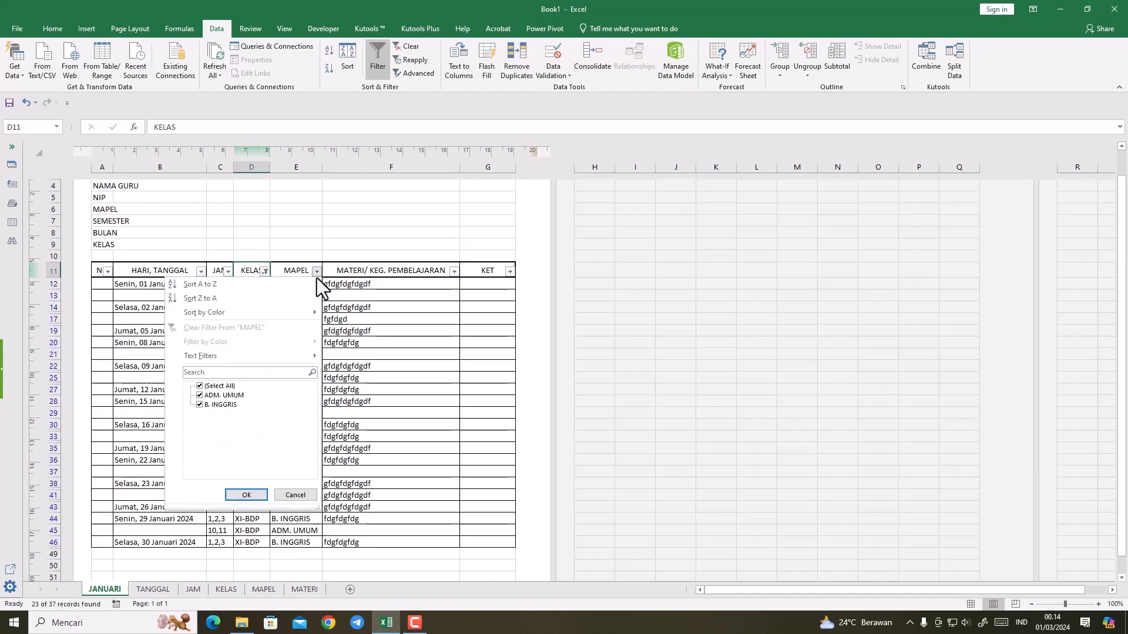
click(198, 386)
click(198, 395)
click(254, 498)
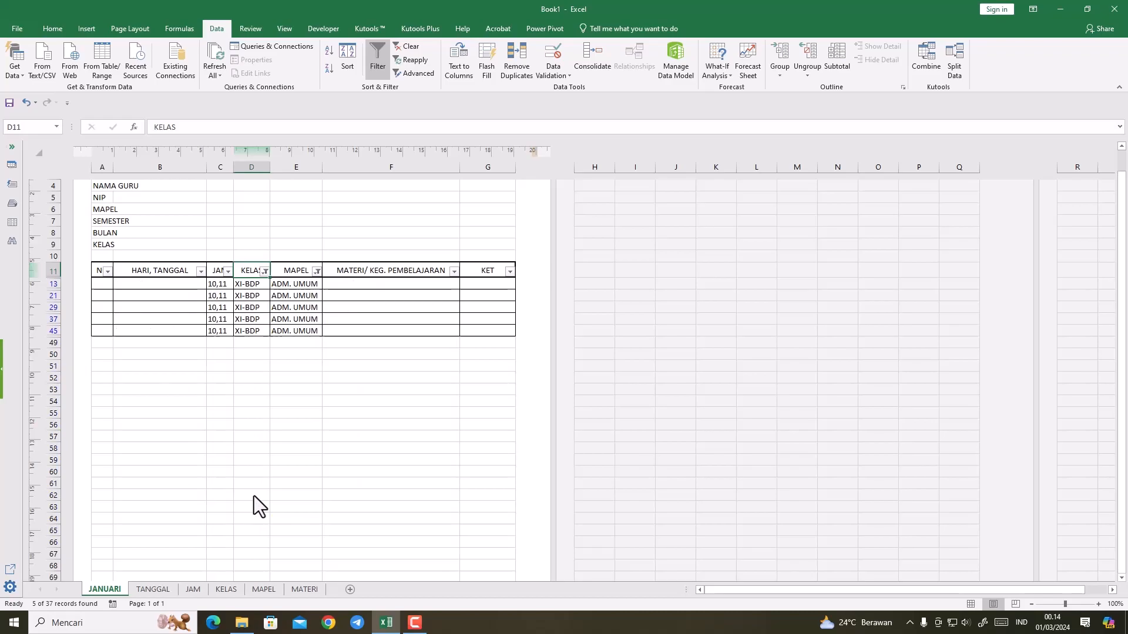
Step: Change the list validation source of the visible material cells F13 to F45 to =MATERI!$B$2:$B$7
click(345, 294)
click(353, 286)
drag(353, 285, 353, 333)
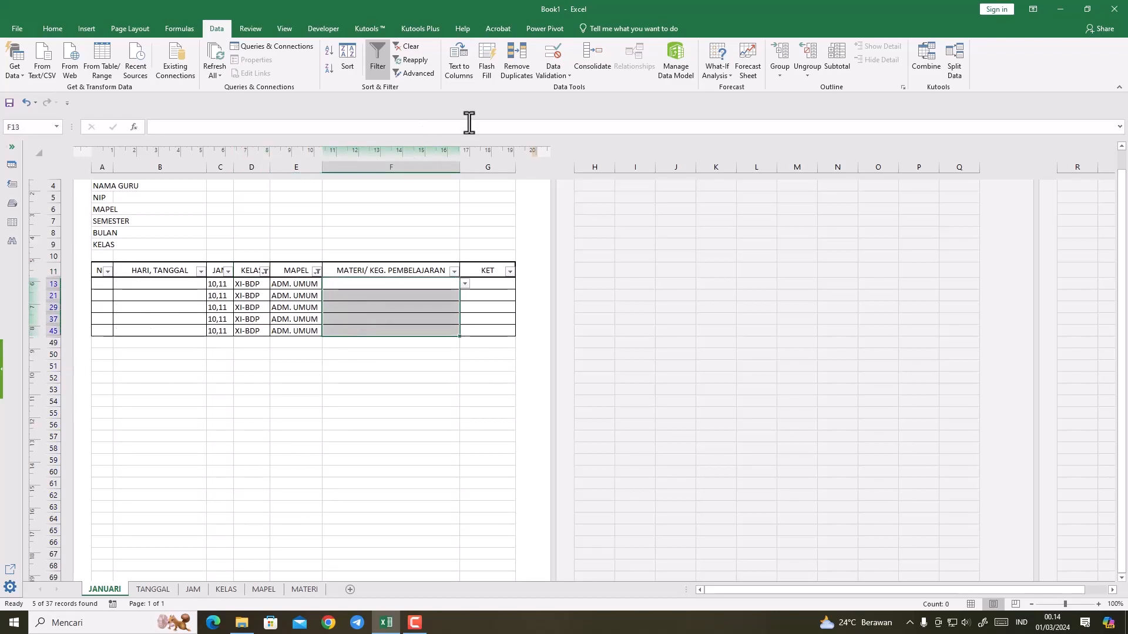
click(553, 74)
click(558, 87)
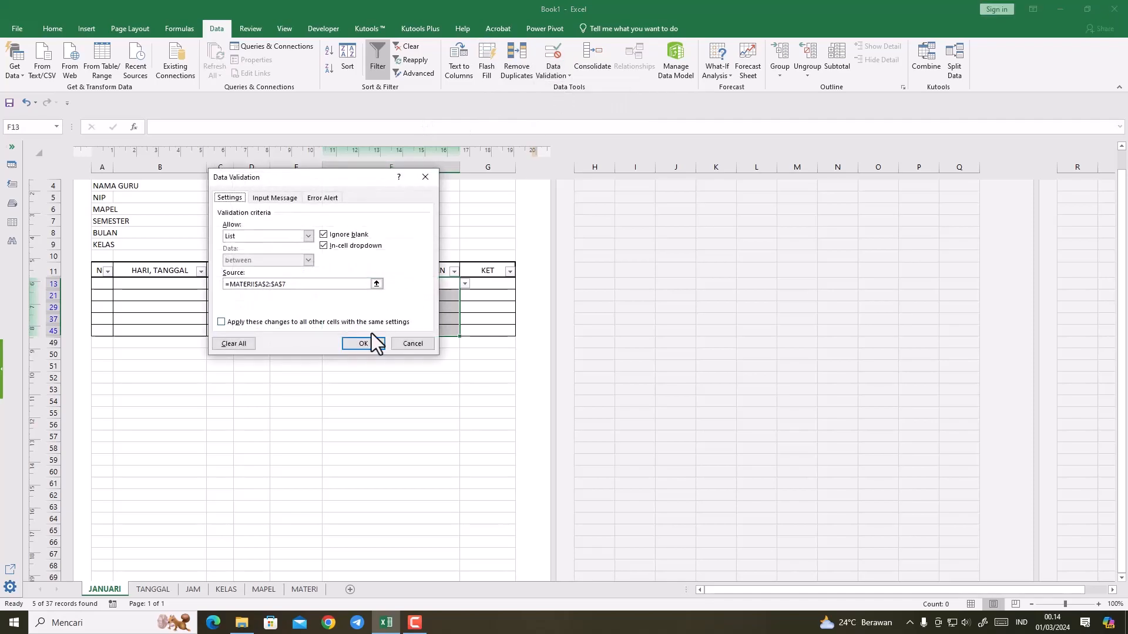
click(376, 283)
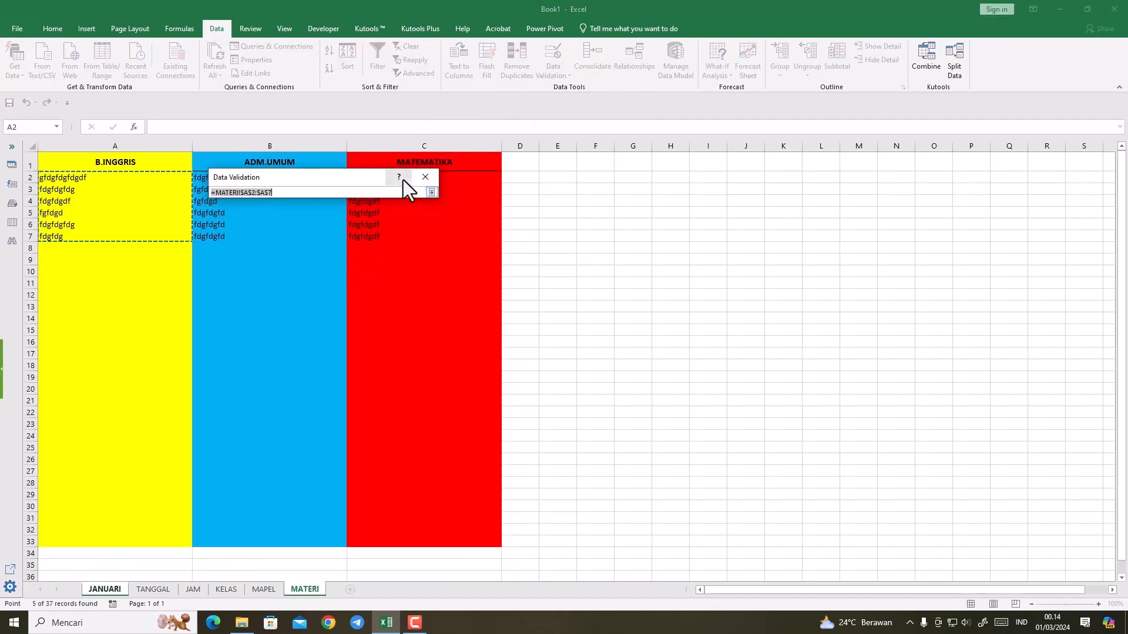
click(209, 245)
drag(201, 180, 203, 237)
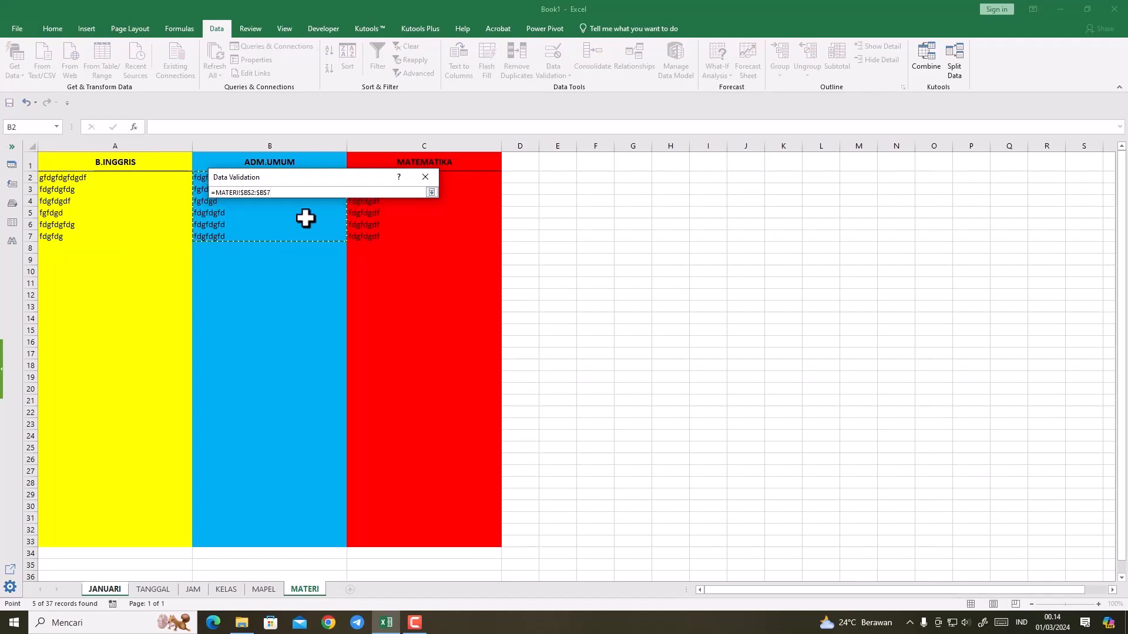
click(431, 192)
click(370, 345)
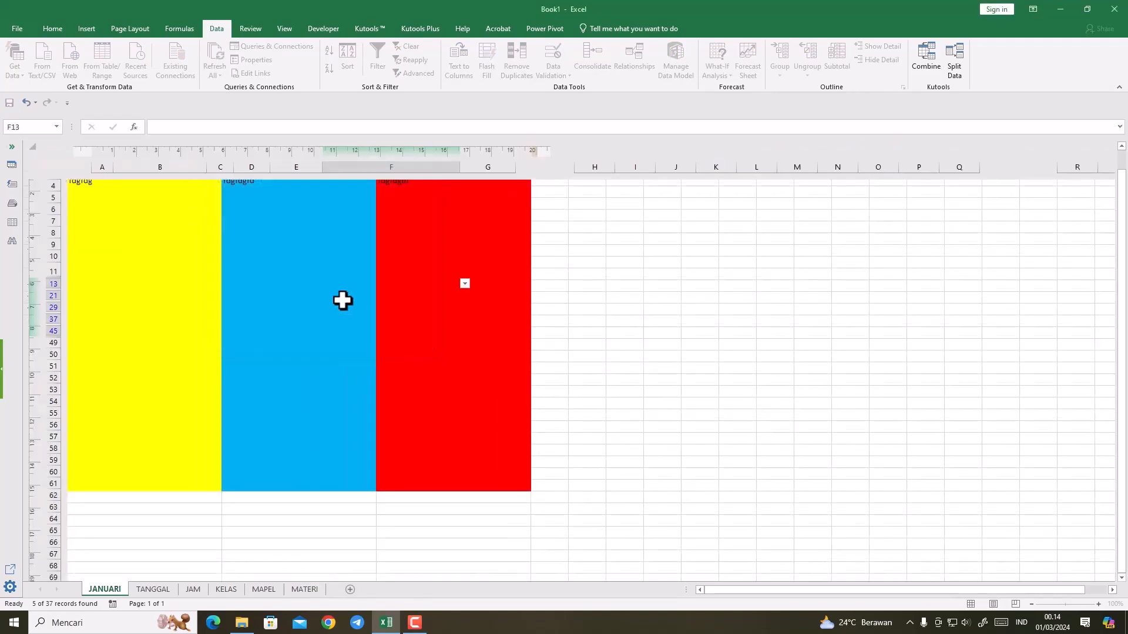
Step: Choose the material fdgfdgfd for F13 and fgfdgfdg for F21 from the drop-down lists
click(463, 283)
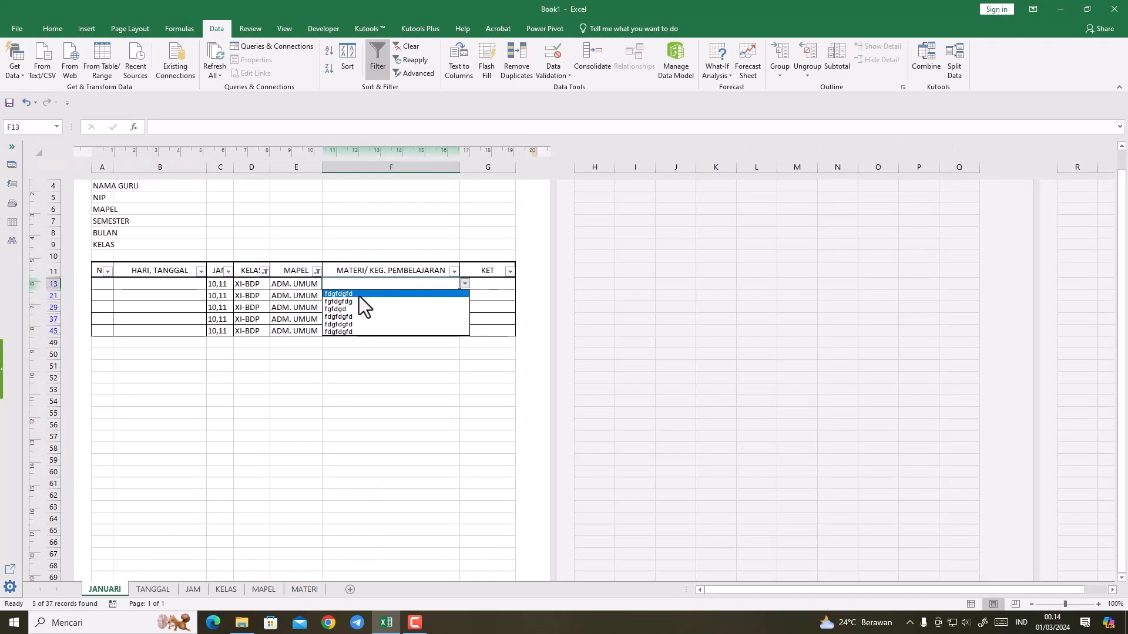
click(358, 294)
click(360, 297)
click(464, 296)
click(376, 312)
Step: Choose the material fgfdgd for F29, fgfdgfdg for F37 and fgfdgd for F45 from the drop-down lists
click(372, 307)
click(464, 307)
click(385, 332)
click(379, 319)
click(465, 319)
click(365, 329)
click(364, 330)
click(464, 332)
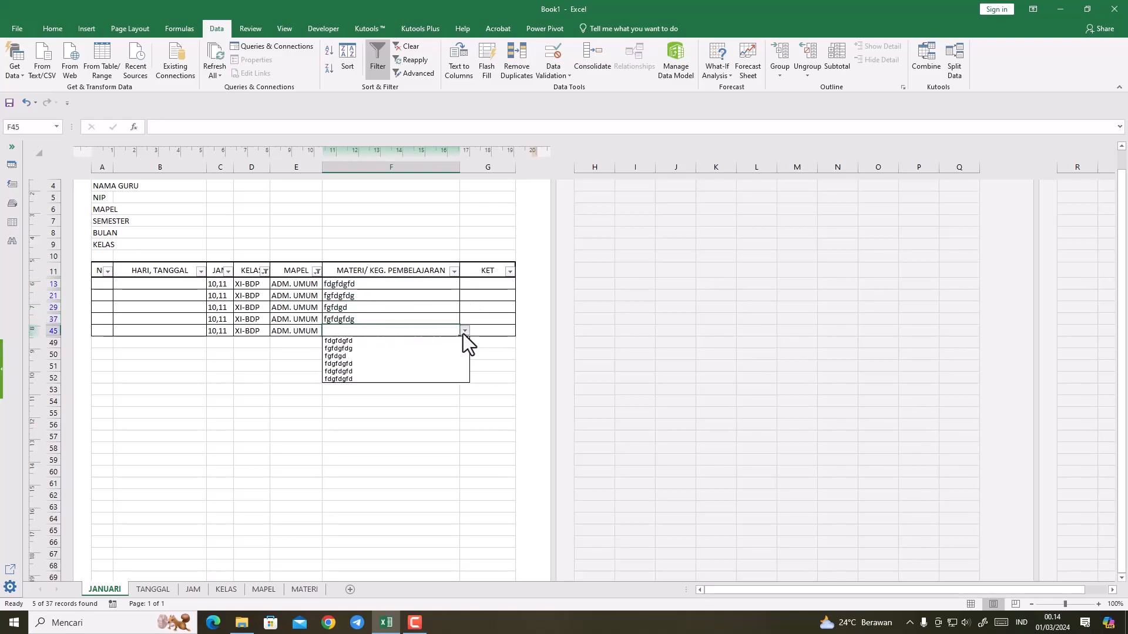
click(391, 356)
Step: Set the MAPEL and KELAS filters to show all subjects and all classes, and check the material column
click(316, 271)
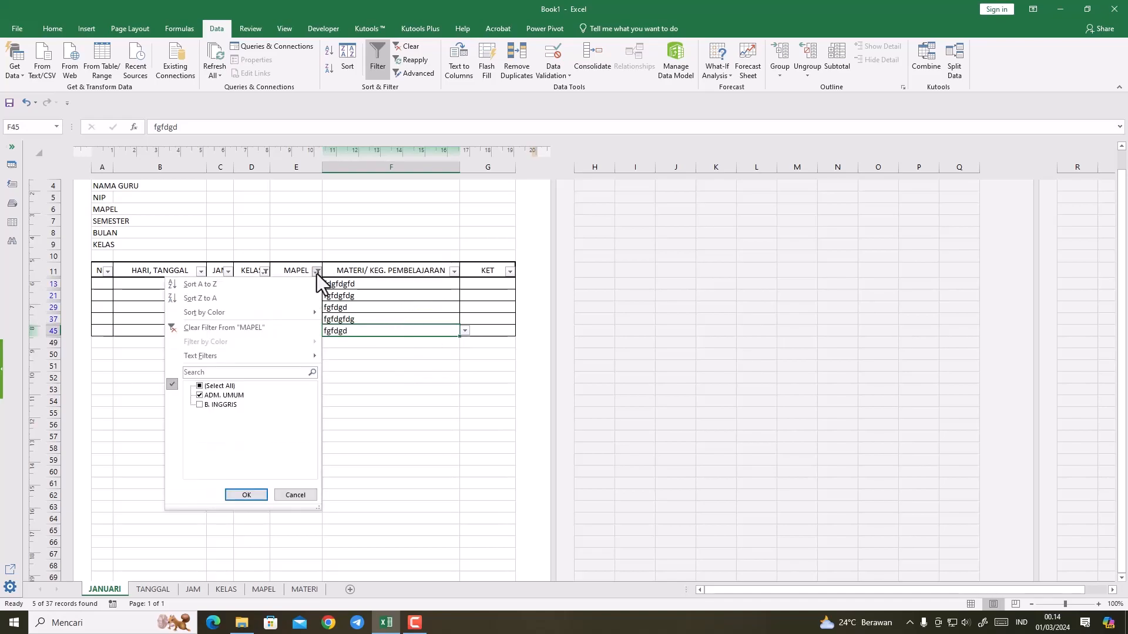
click(200, 387)
click(248, 491)
click(247, 495)
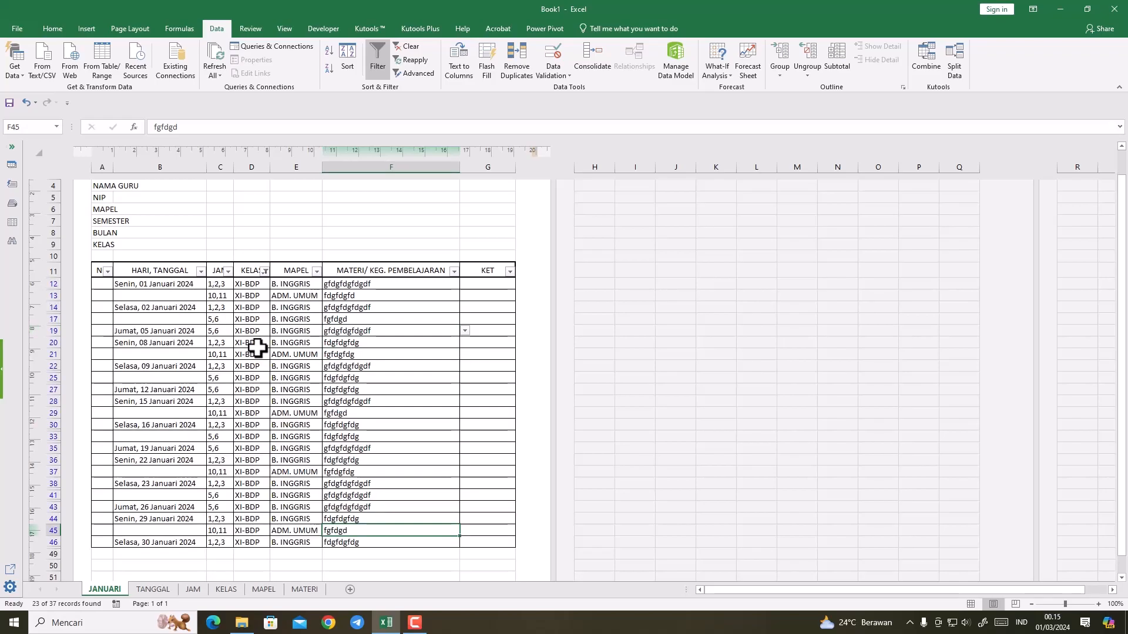
click(265, 271)
click(148, 385)
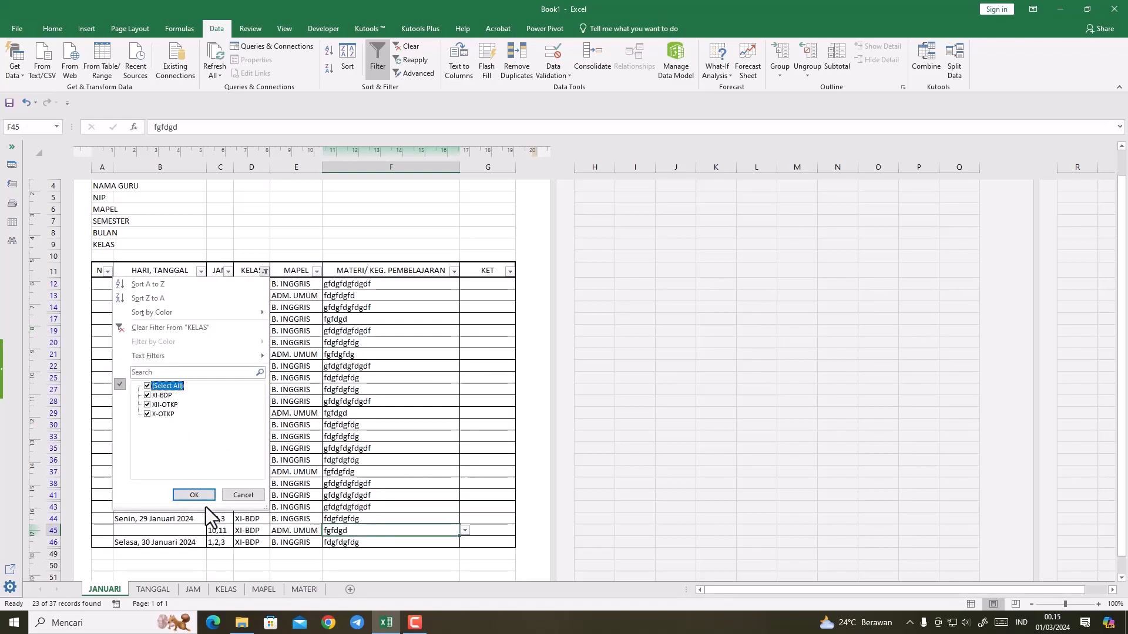
click(199, 497)
scroll(387, 407, down, 6)
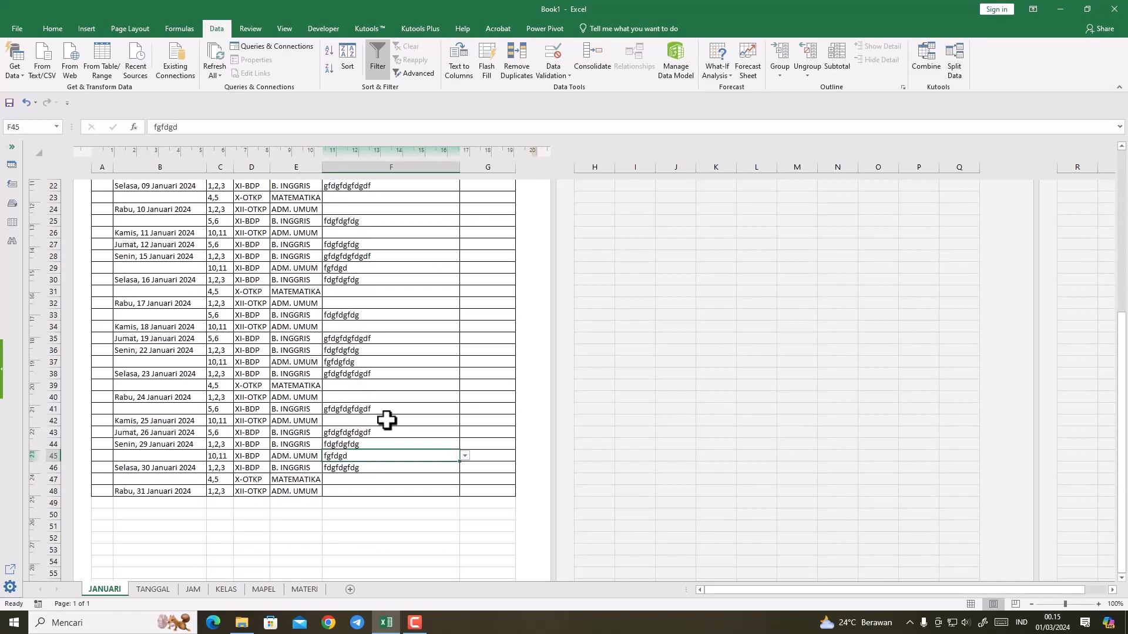
scroll(388, 420, up, 4)
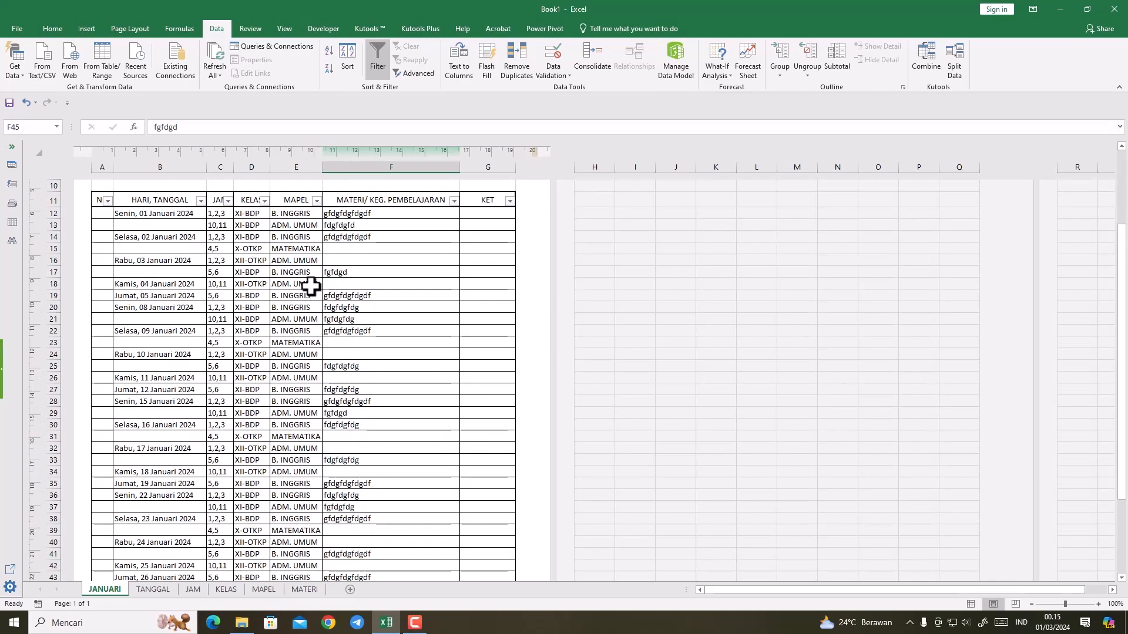
Step: Filter the KELAS column to show only class XII-OTKP
click(264, 200)
click(147, 315)
click(146, 333)
click(194, 424)
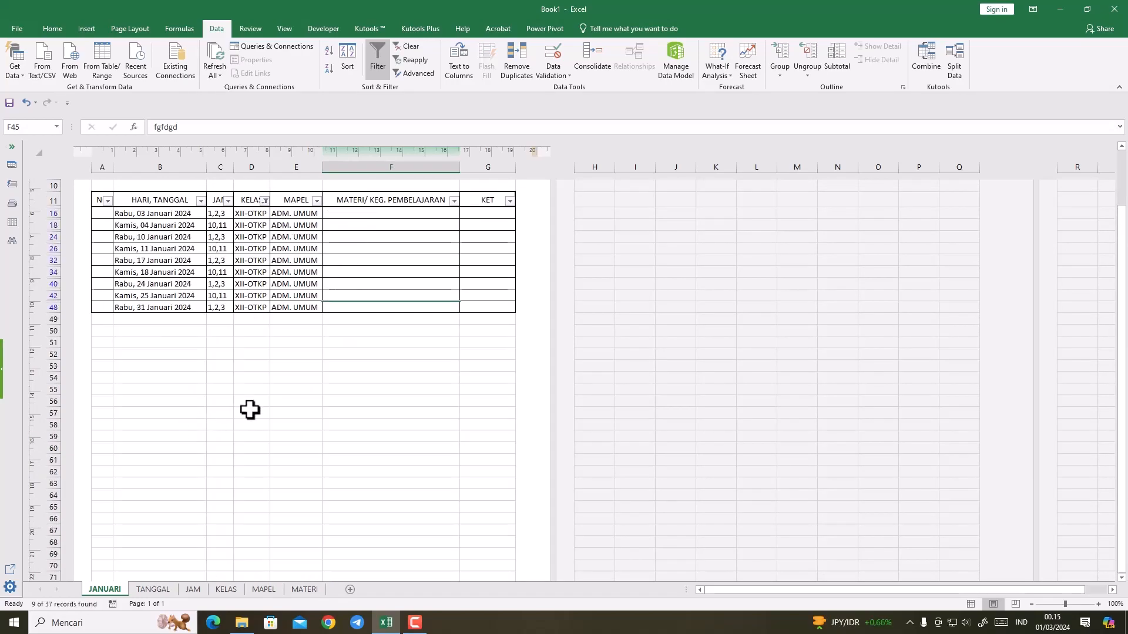
click(389, 213)
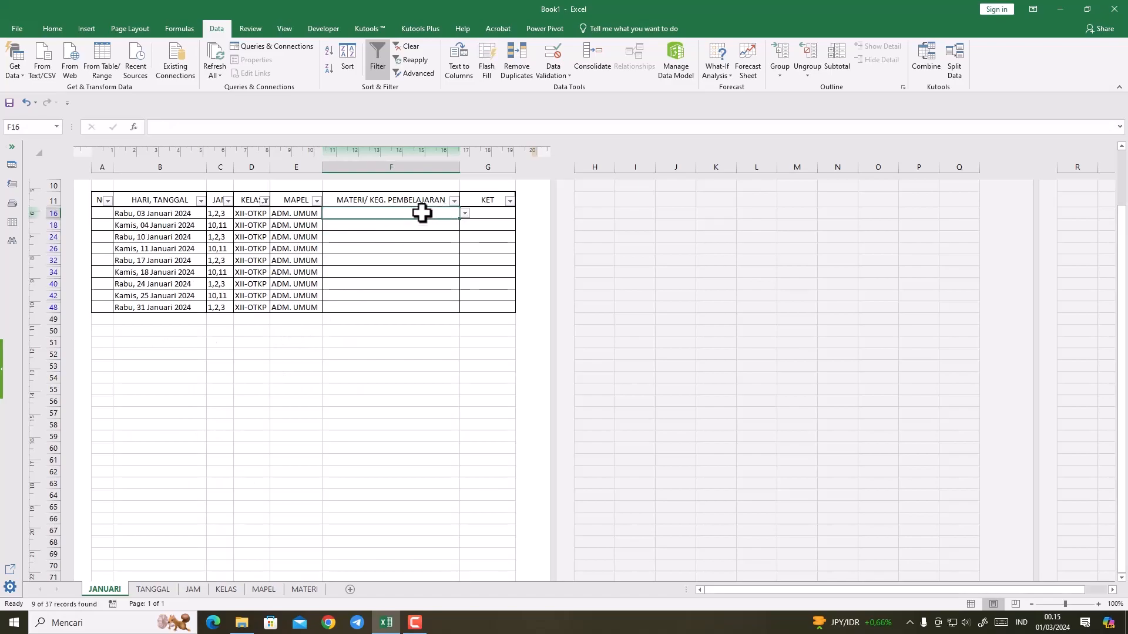
drag(422, 212, 423, 305)
click(551, 73)
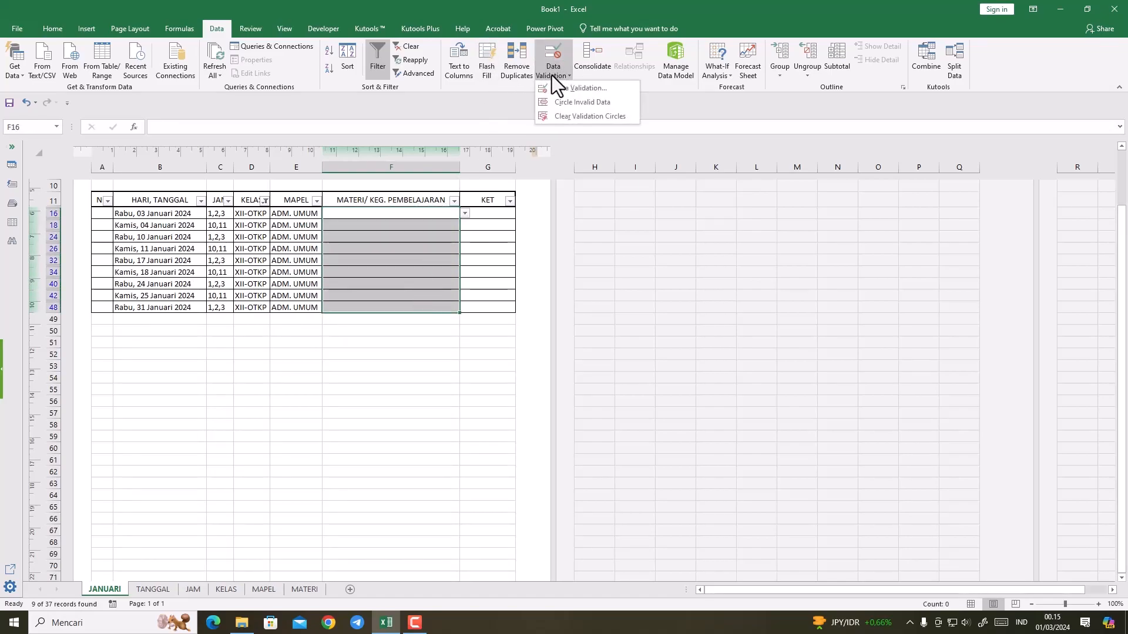
click(553, 87)
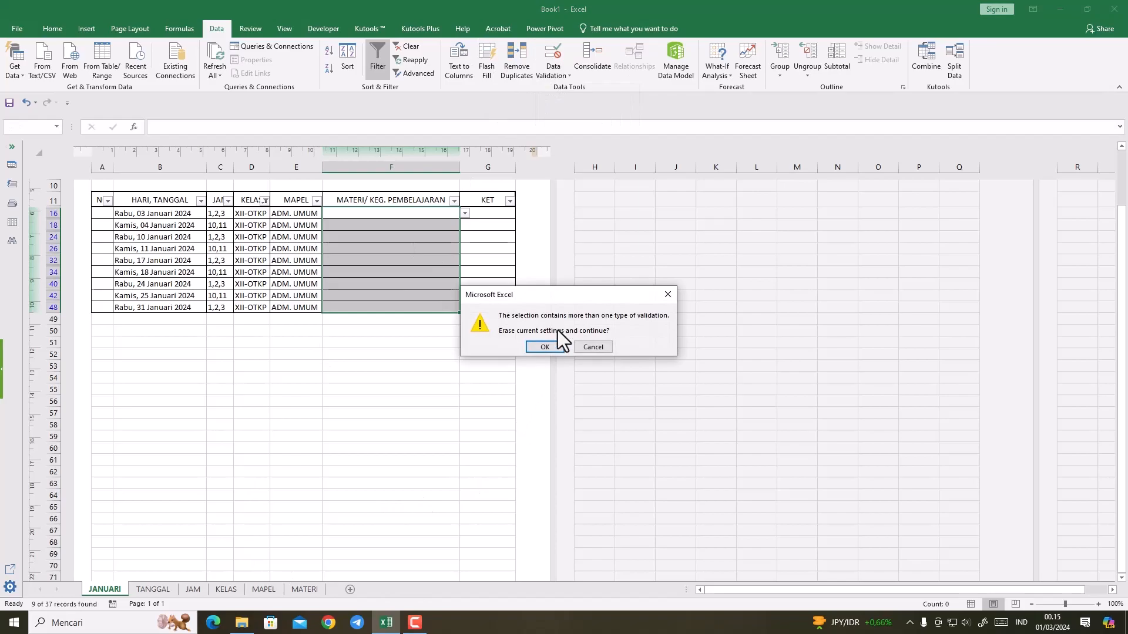
click(541, 347)
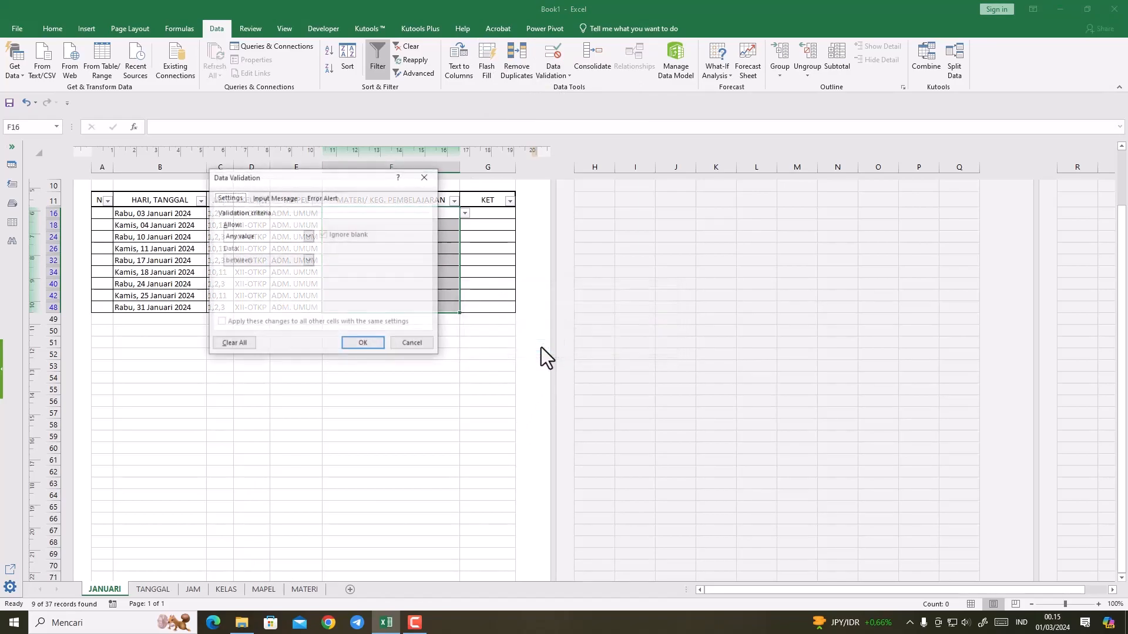
click(306, 237)
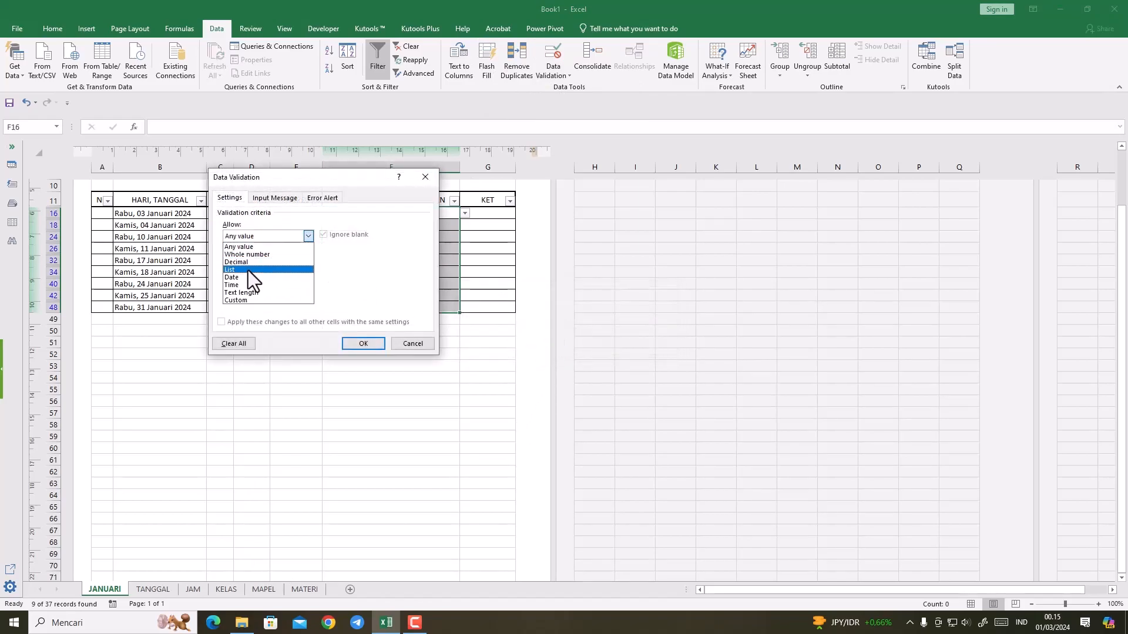
click(248, 270)
click(379, 286)
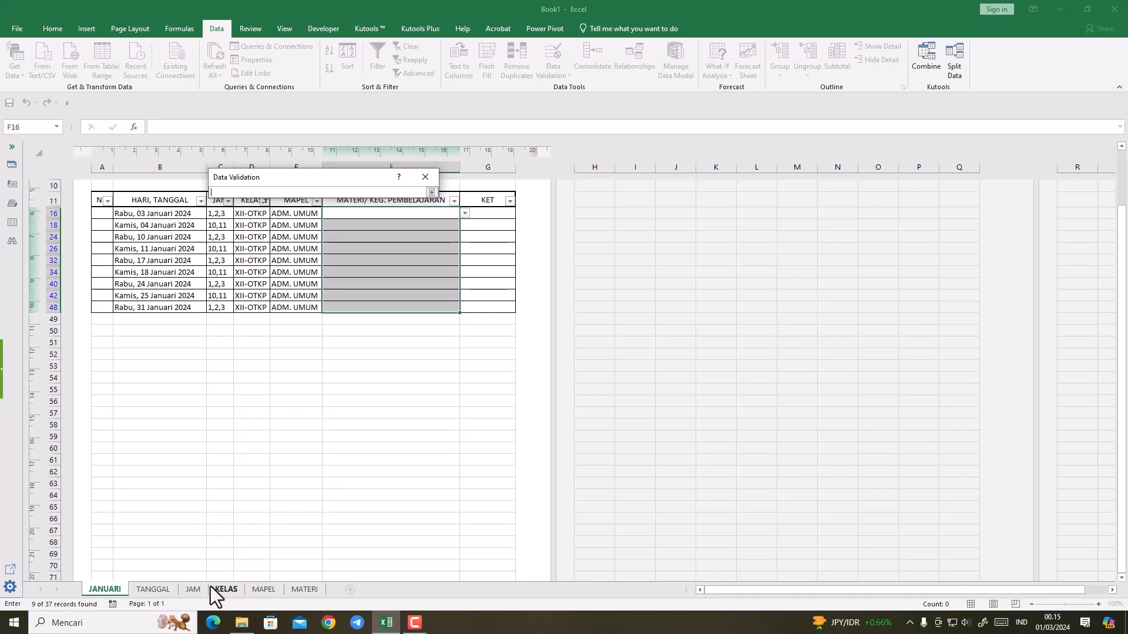
click(256, 588)
click(300, 590)
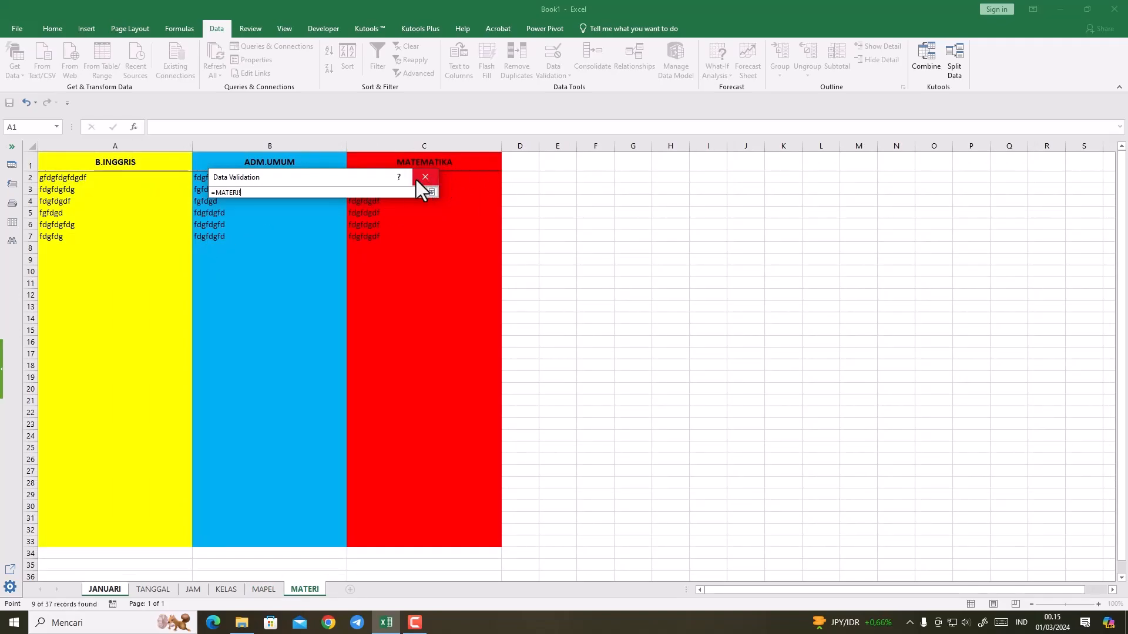
click(431, 192)
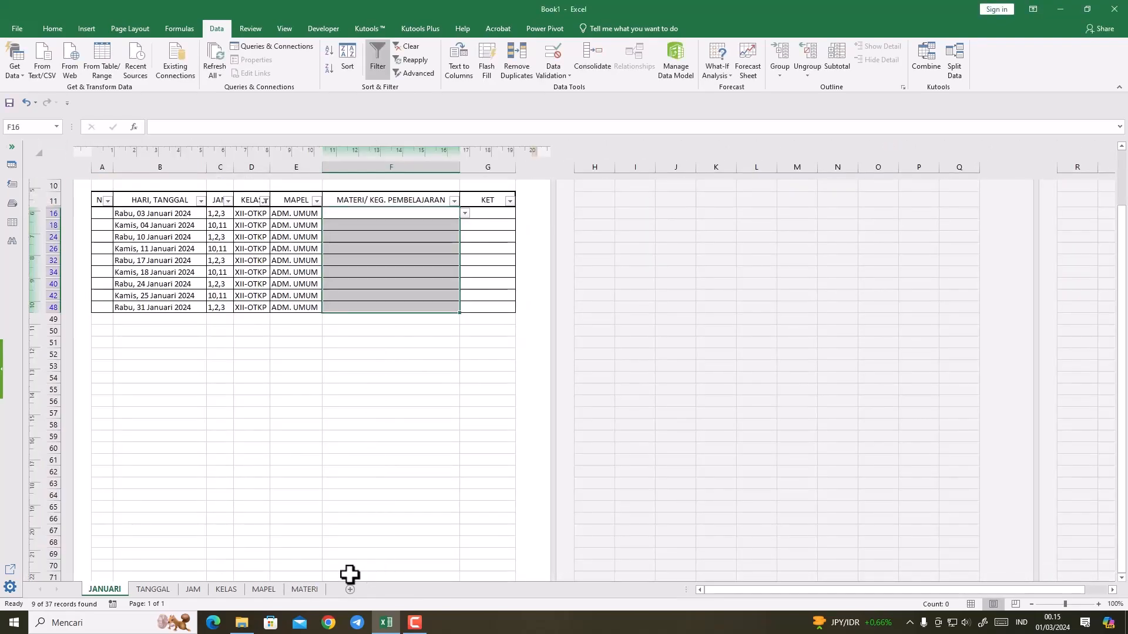
Step: On the MATERI sheet, copy the ADM.UMUM column B1:B33 to D1 and widen column D
click(304, 589)
click(309, 284)
drag(277, 161, 262, 538)
key(ctrl+c)
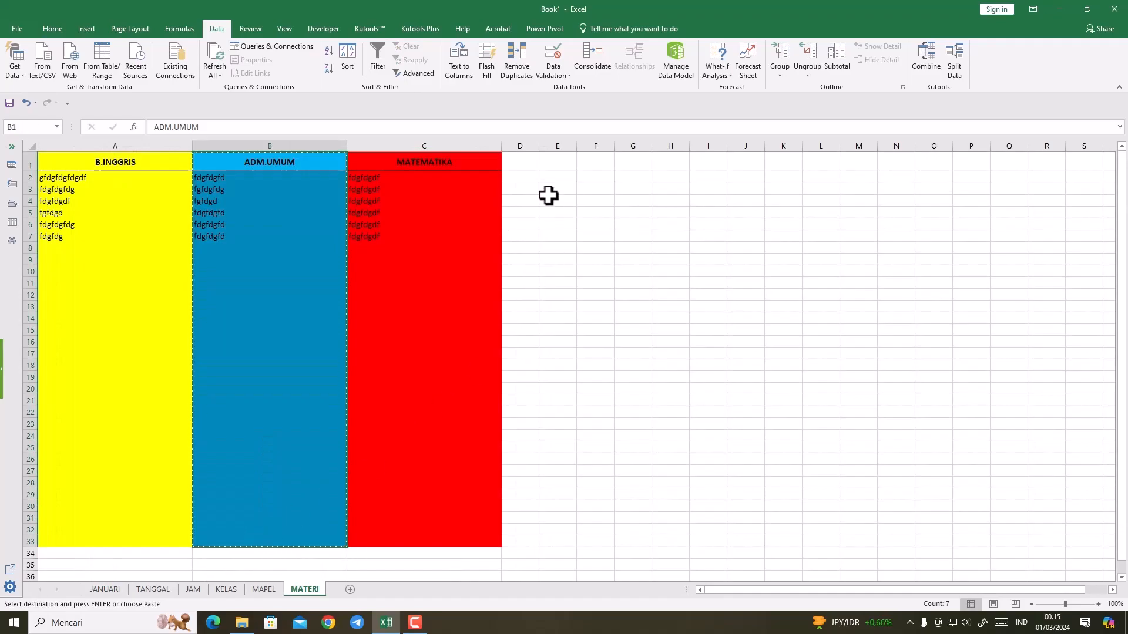
click(522, 159)
key(ctrl+v)
drag(539, 146, 678, 147)
Step: Rename the copied column's header in D1 as ADM.UMUM xii
double_click(638, 161)
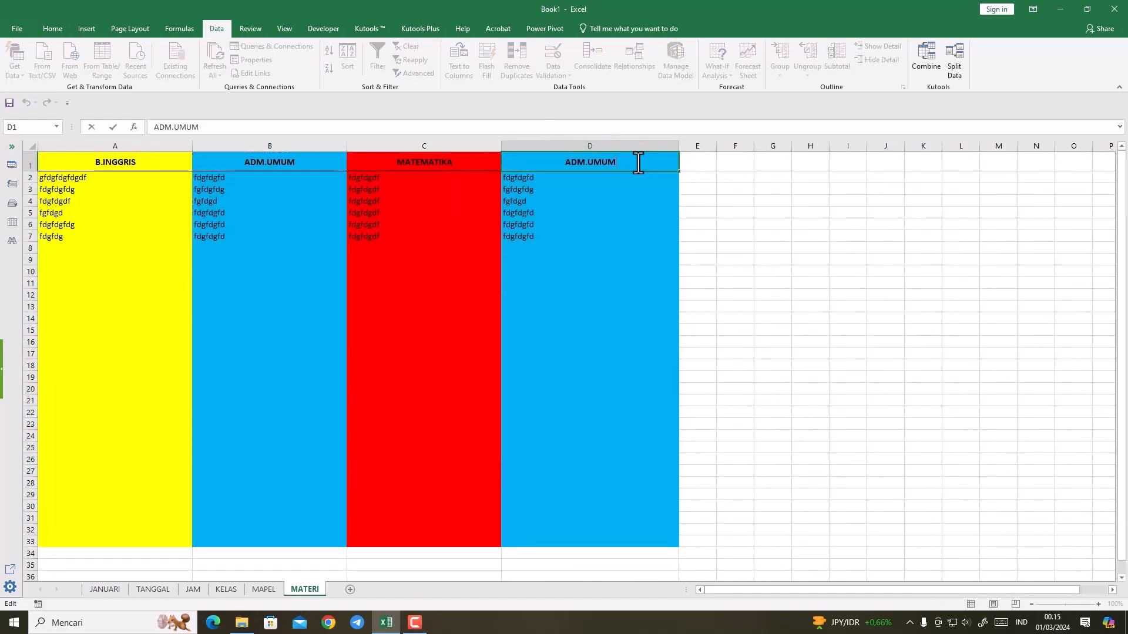
text(xii)
click(697, 235)
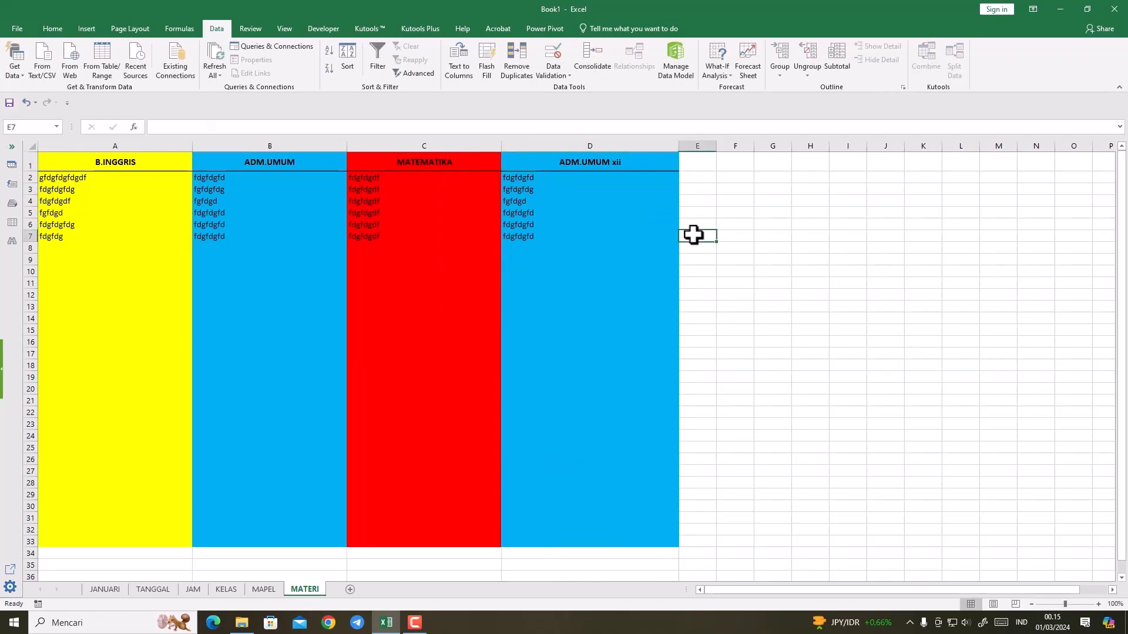
Step: Replace the materials under ADM.UMUM xii: 56546 in D2, 546546 in D3, ertret in D6 and tert in D7
click(523, 176)
text(56546)
key(Return)
text(546546)
click(527, 214)
click(526, 223)
text(ertret)
click(529, 236)
text(tert)
click(538, 295)
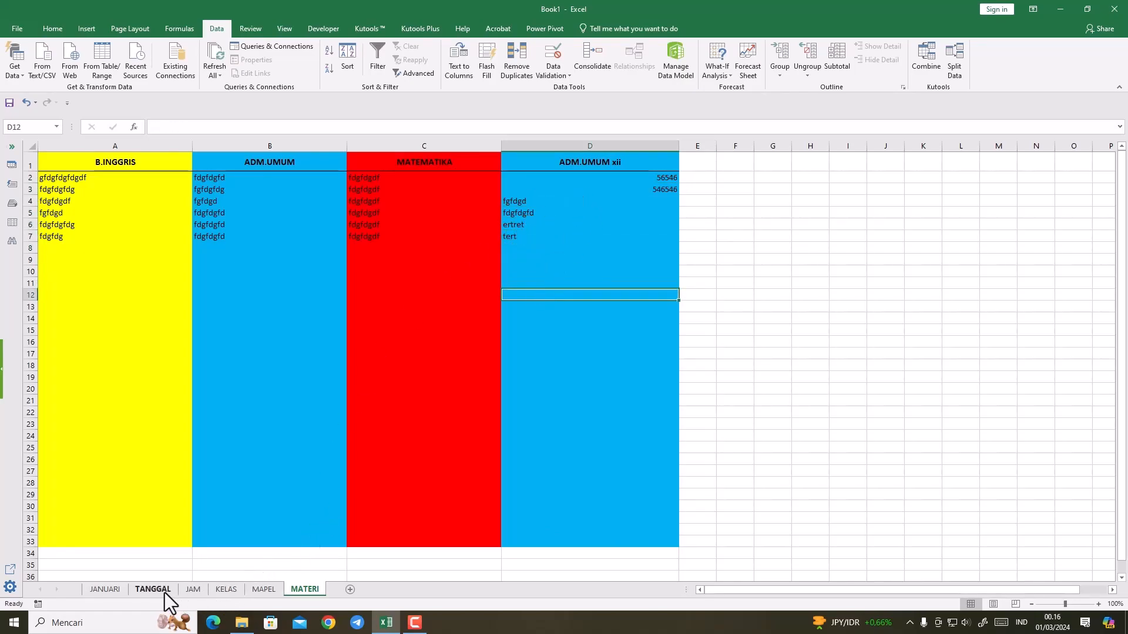
Step: On the JANUARI sheet, restrict the filtered XII-OTKP material cells F16:F48 to List data validation
click(109, 591)
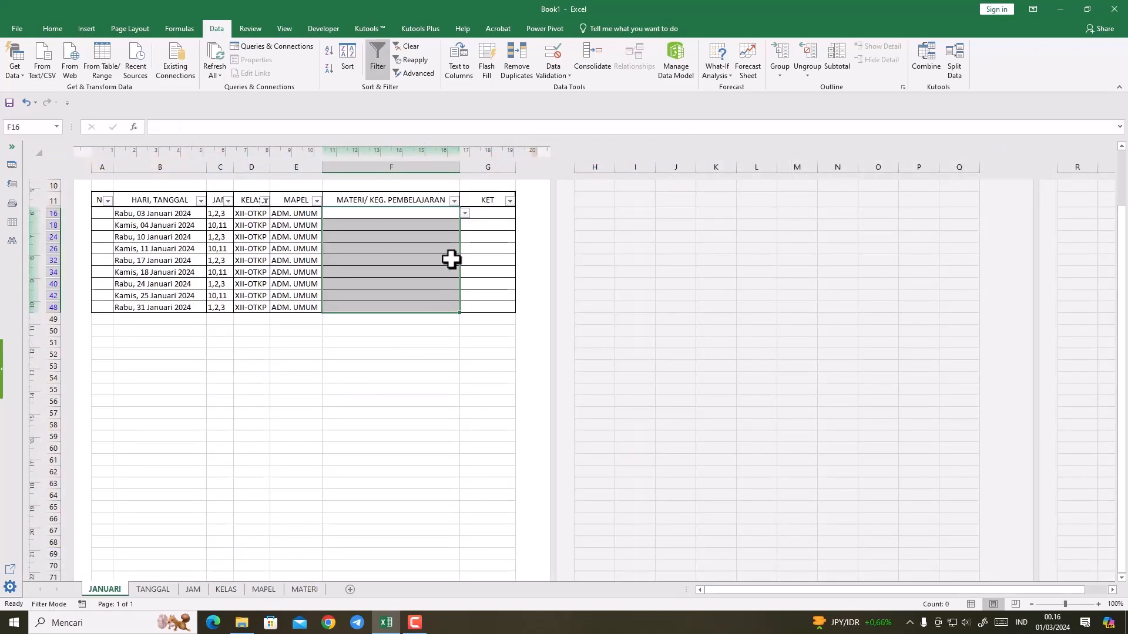
click(461, 213)
drag(435, 210, 426, 303)
click(547, 71)
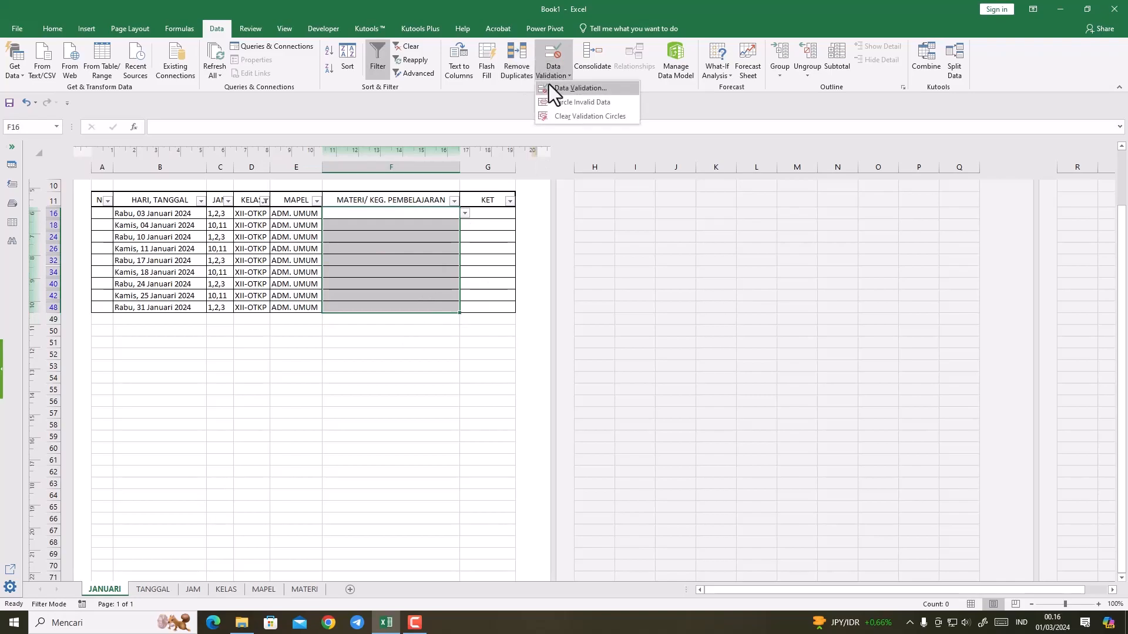
click(551, 89)
click(544, 347)
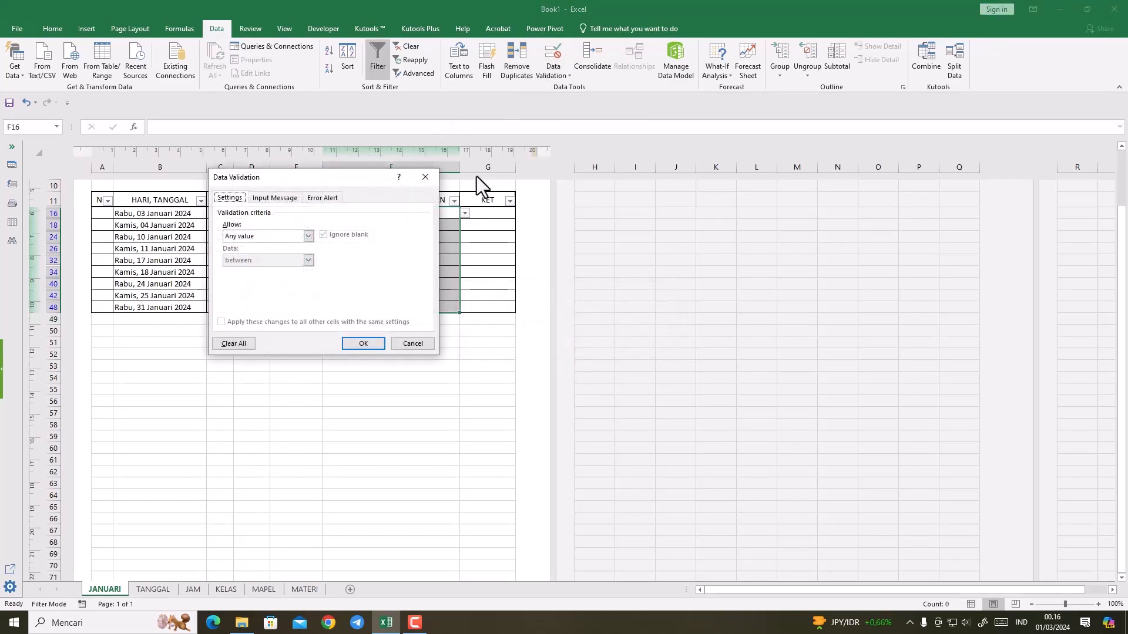
click(301, 237)
click(263, 269)
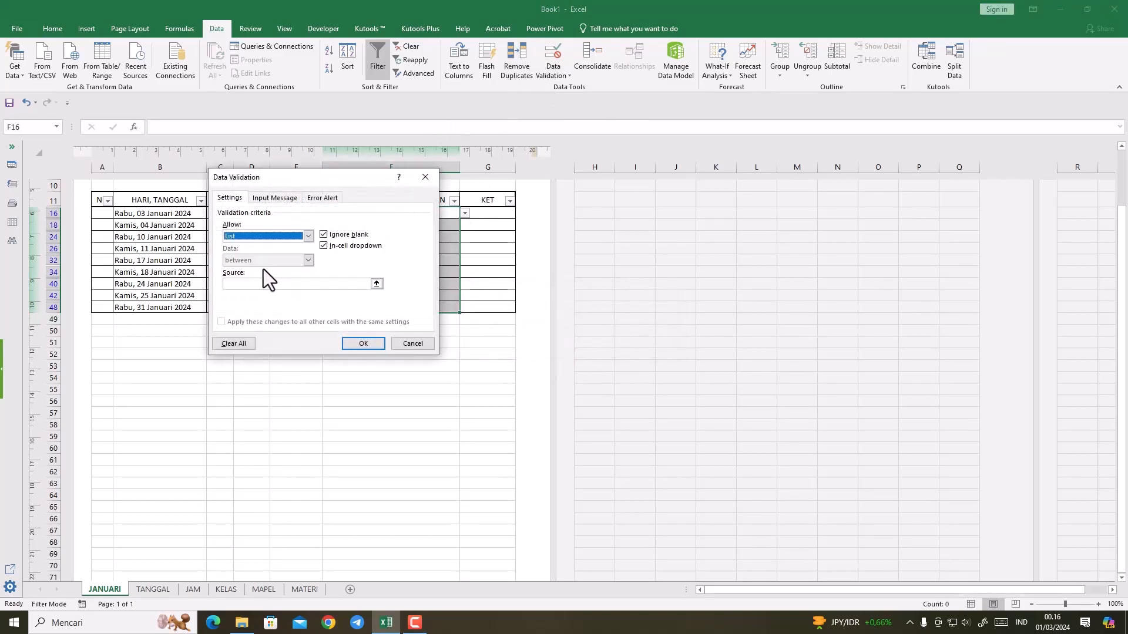
Step: Use cells D2:D7 of the MATERI sheet as the validation list's source and apply it
click(377, 283)
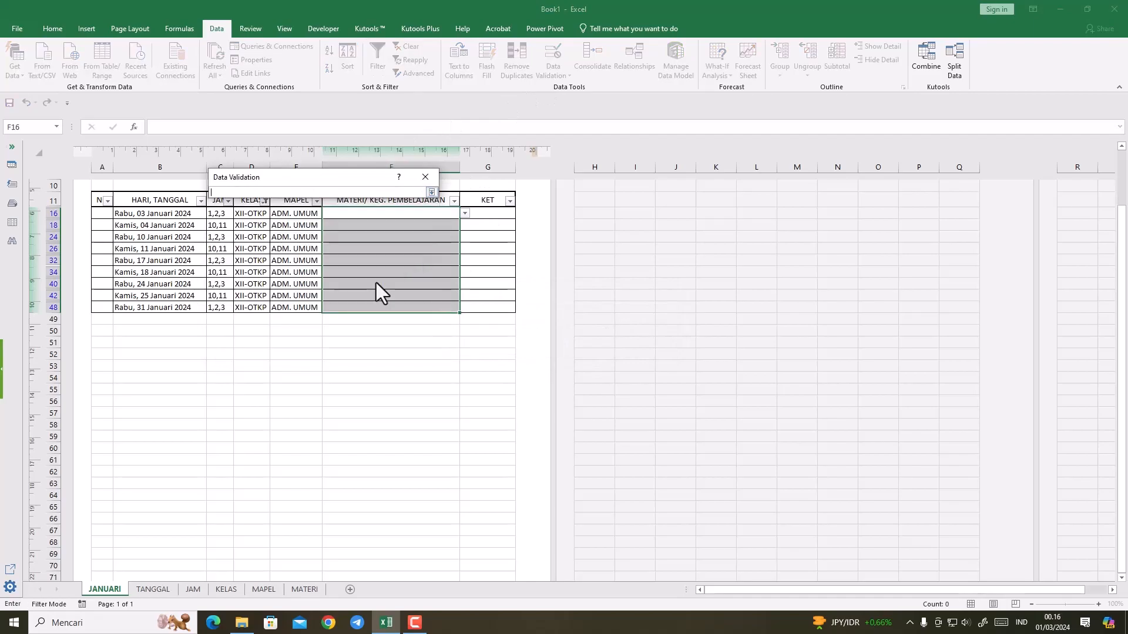
click(304, 589)
drag(547, 177, 546, 236)
click(431, 192)
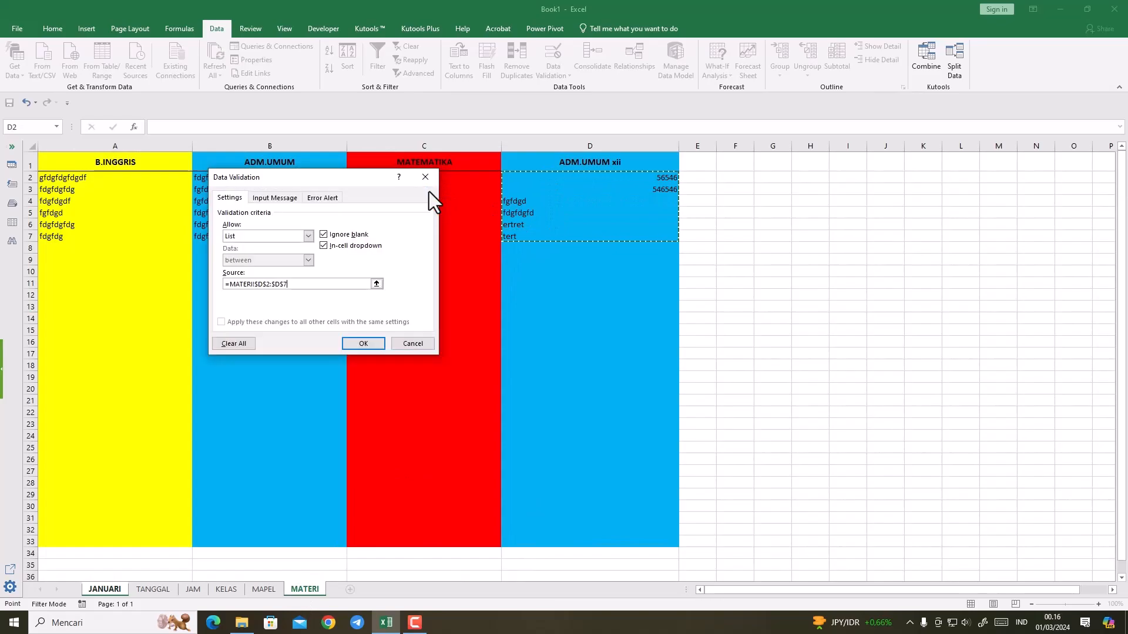
click(368, 340)
Step: Choose 546546 as the material for the 03 and 04 Januari rows, F16 and F18
click(425, 203)
click(433, 214)
click(464, 213)
click(398, 231)
click(411, 227)
click(464, 225)
click(406, 242)
click(428, 247)
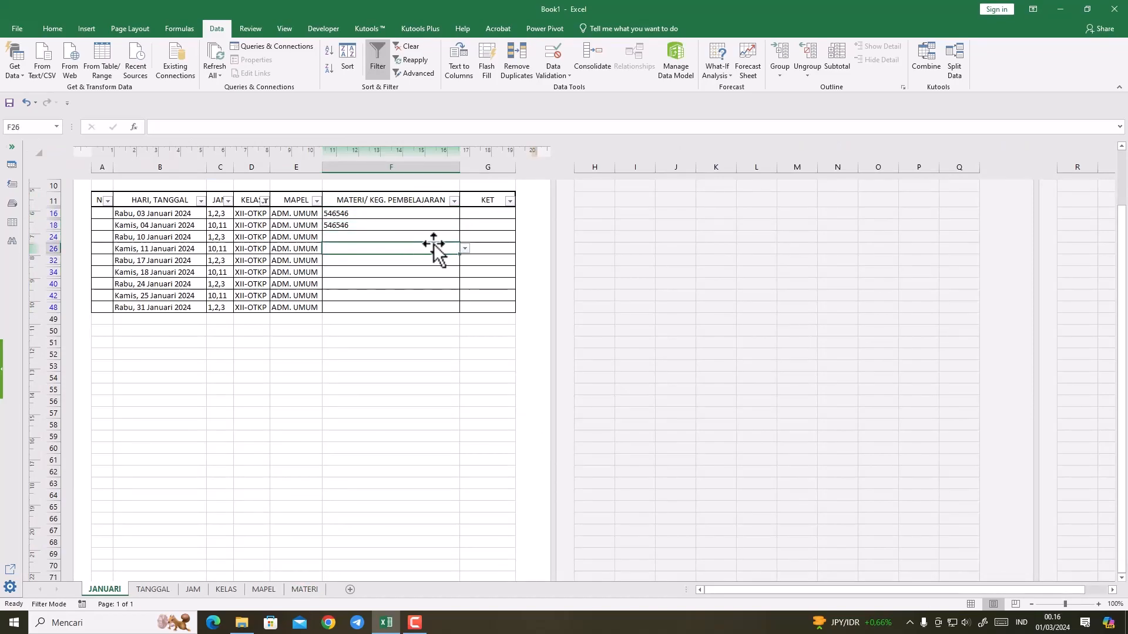
click(435, 234)
Step: Copy the materials in F16:F18 into F24, F26, F32, F34, F40 and F42
click(366, 215)
drag(366, 215, 366, 221)
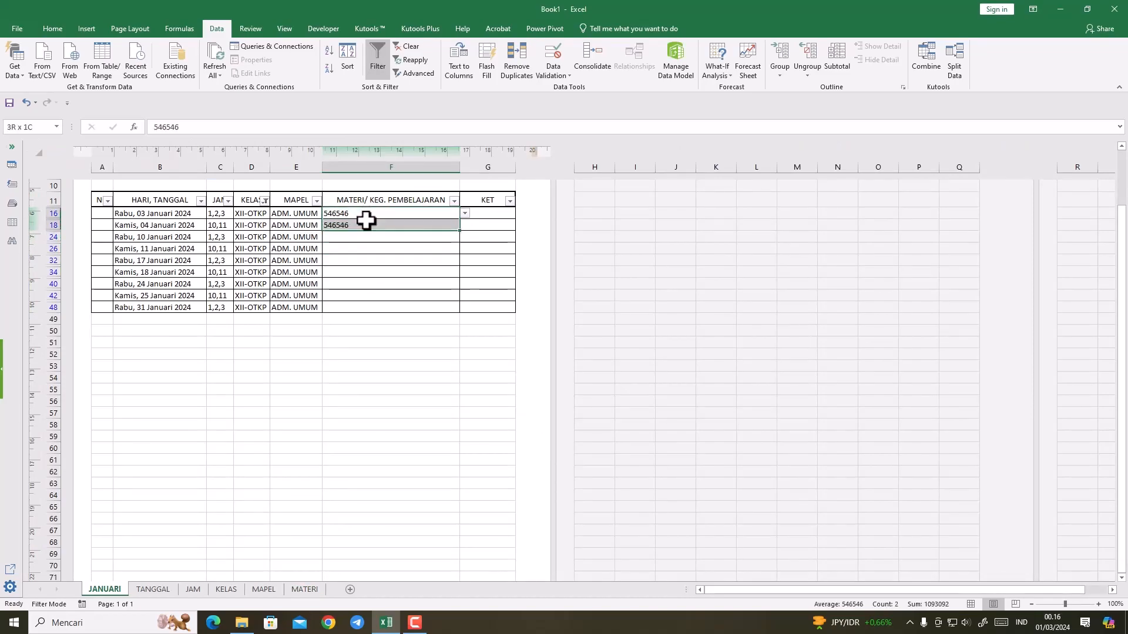
key(ctrl+c)
click(364, 238)
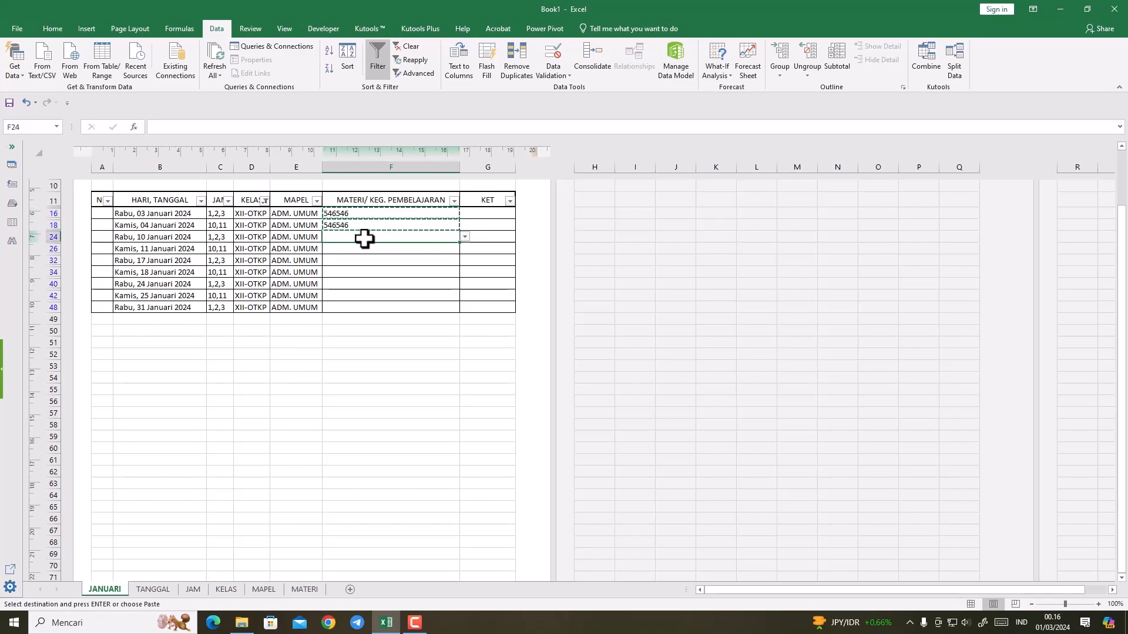
key(ctrl+v)
click(364, 247)
key(ctrl+v)
click(364, 259)
key(ctrl+v)
click(365, 274)
key(ctrl+v)
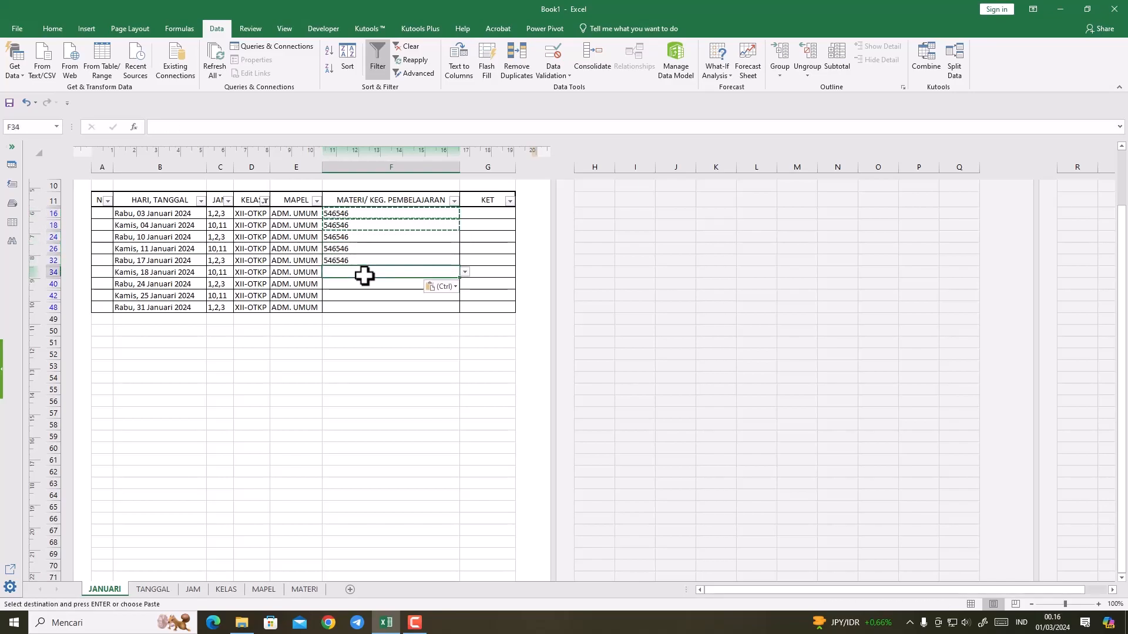
click(365, 284)
key(ctrl+v)
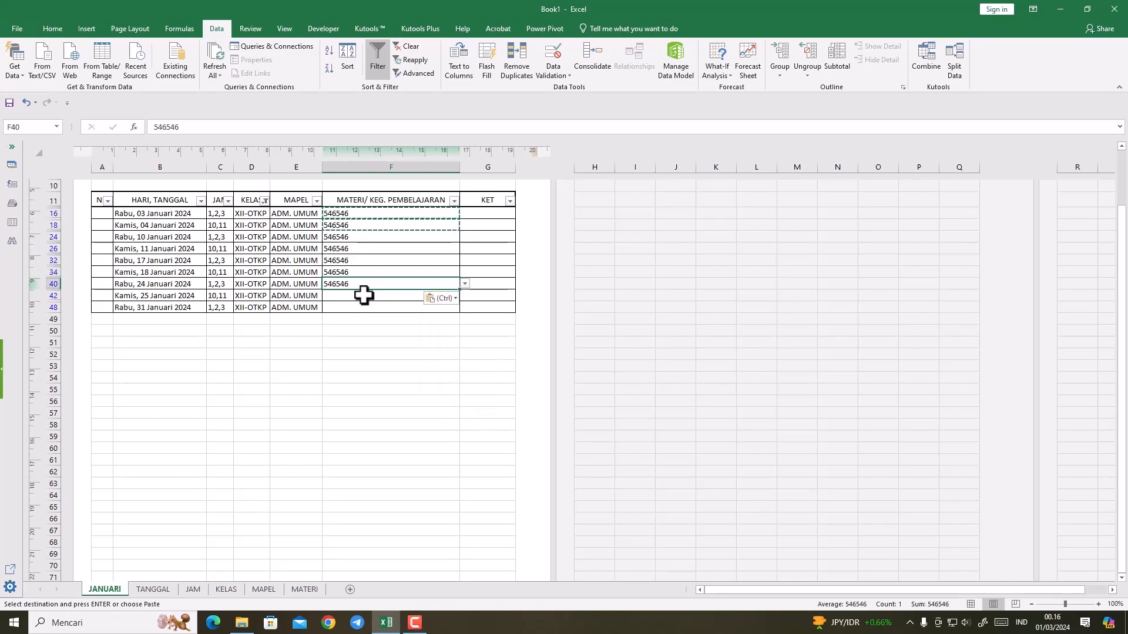
click(364, 295)
key(ctrl+v)
Step: Try to paste the copied materials into the 31 Januari row at F48, and undo that paste
click(365, 307)
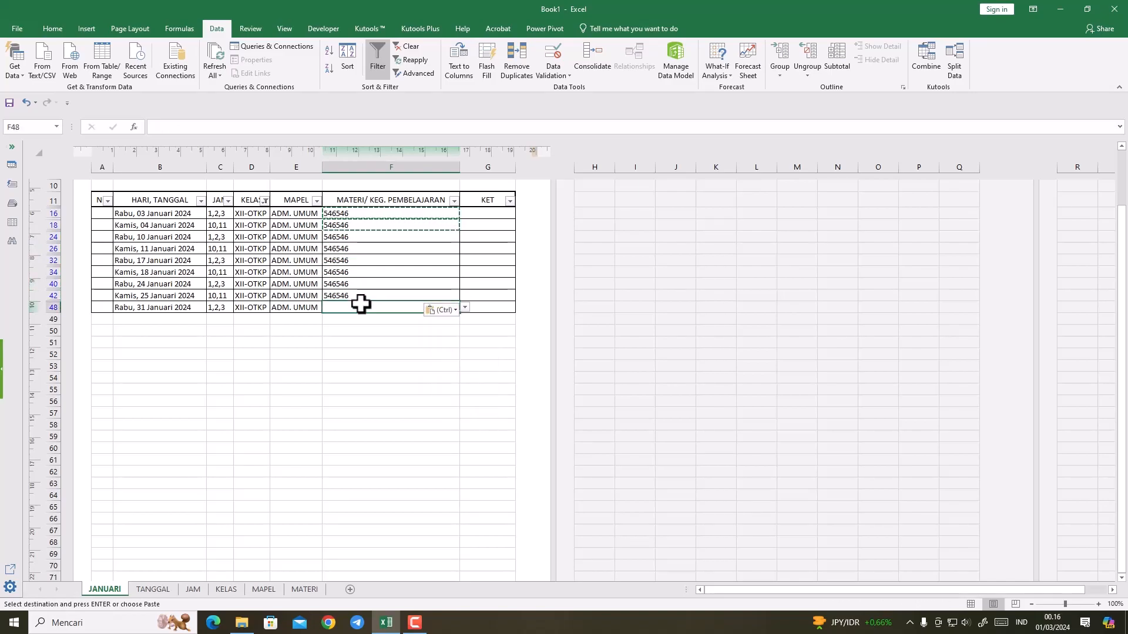
key(ctrl+v)
click(343, 317)
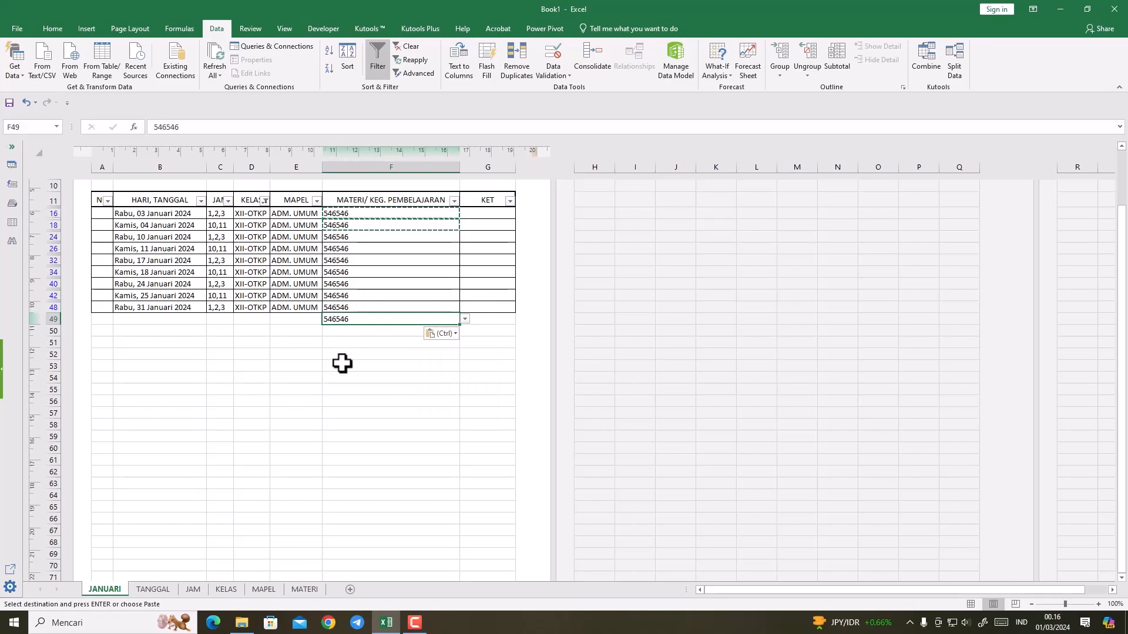
key(Escape)
key(ctrl+z)
Step: Choose 546546 from the drop-down list for the 31 Januari row in F48 and left-align it
click(356, 306)
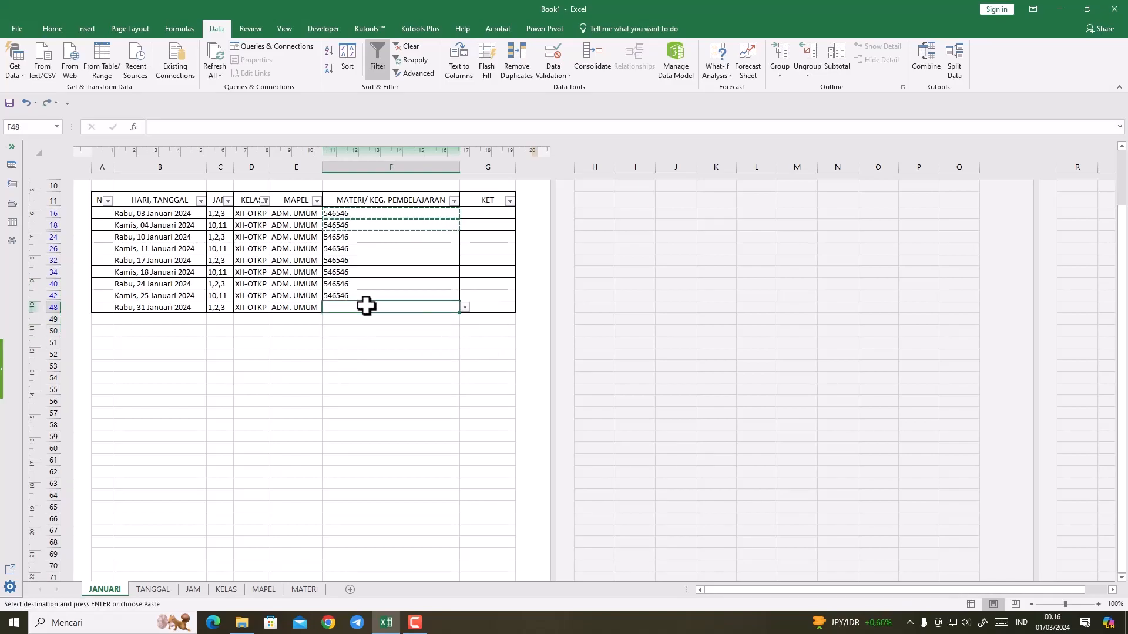
click(464, 307)
click(401, 324)
click(352, 356)
click(364, 307)
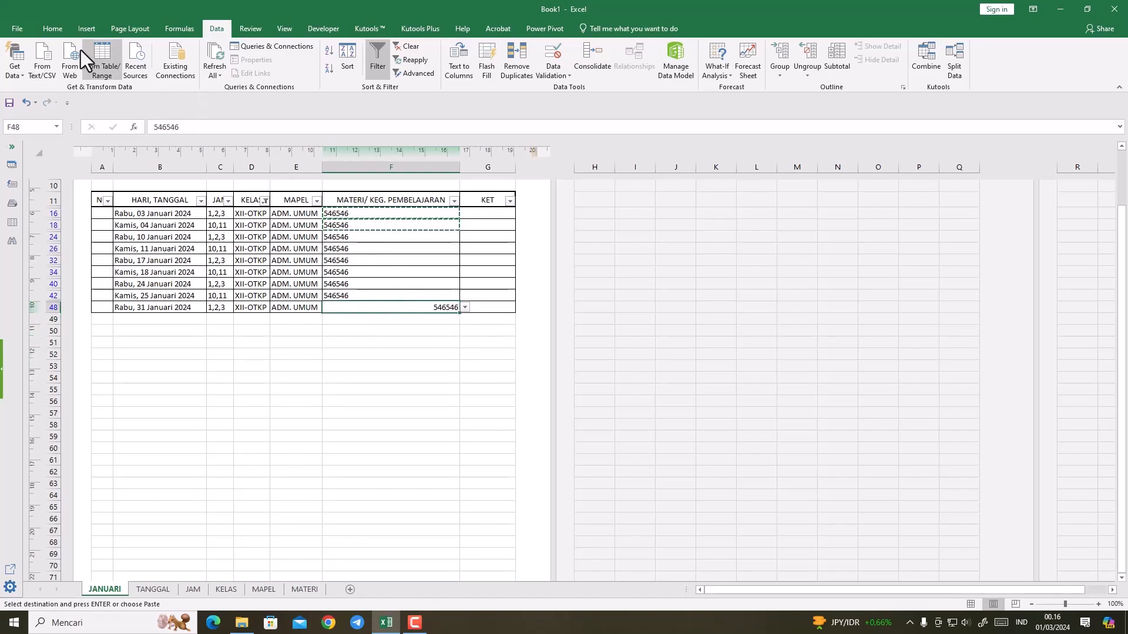
click(45, 29)
click(223, 69)
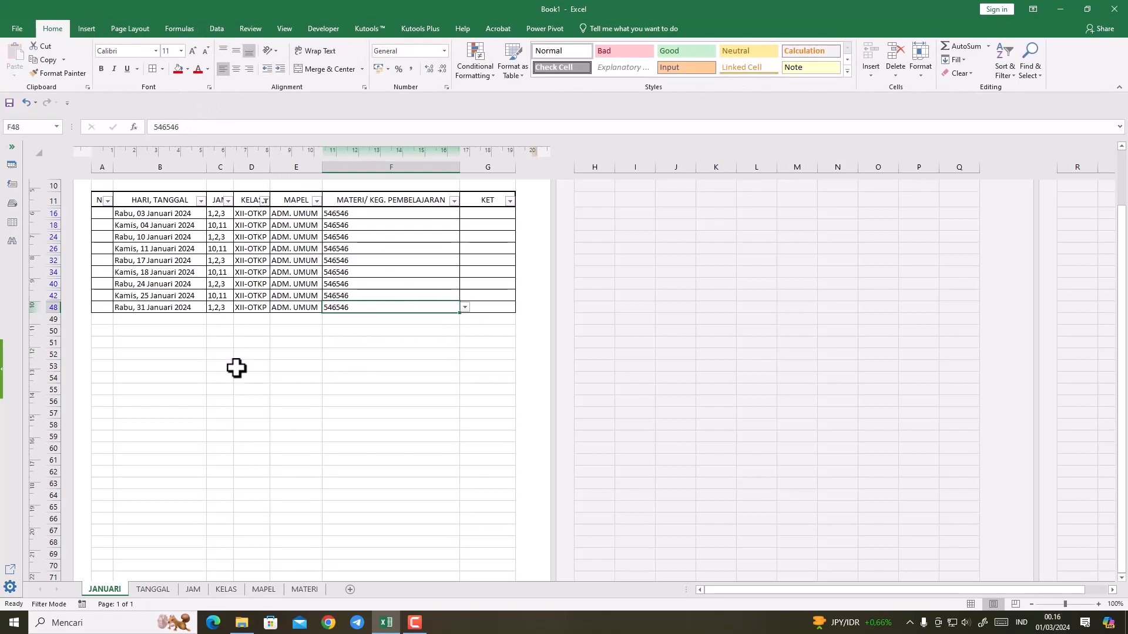
Step: Clear the KELAS filter so the table shows every class
click(264, 201)
click(149, 315)
click(183, 426)
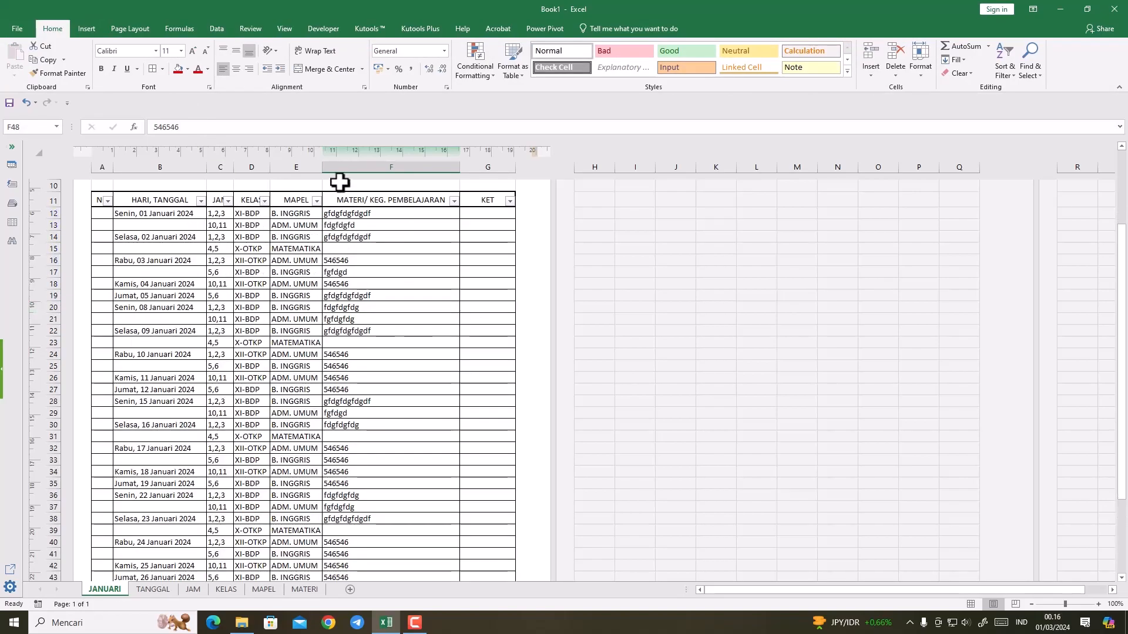
Step: Review the materials entered for all classes and subjects throughout the January table
click(316, 203)
click(316, 203)
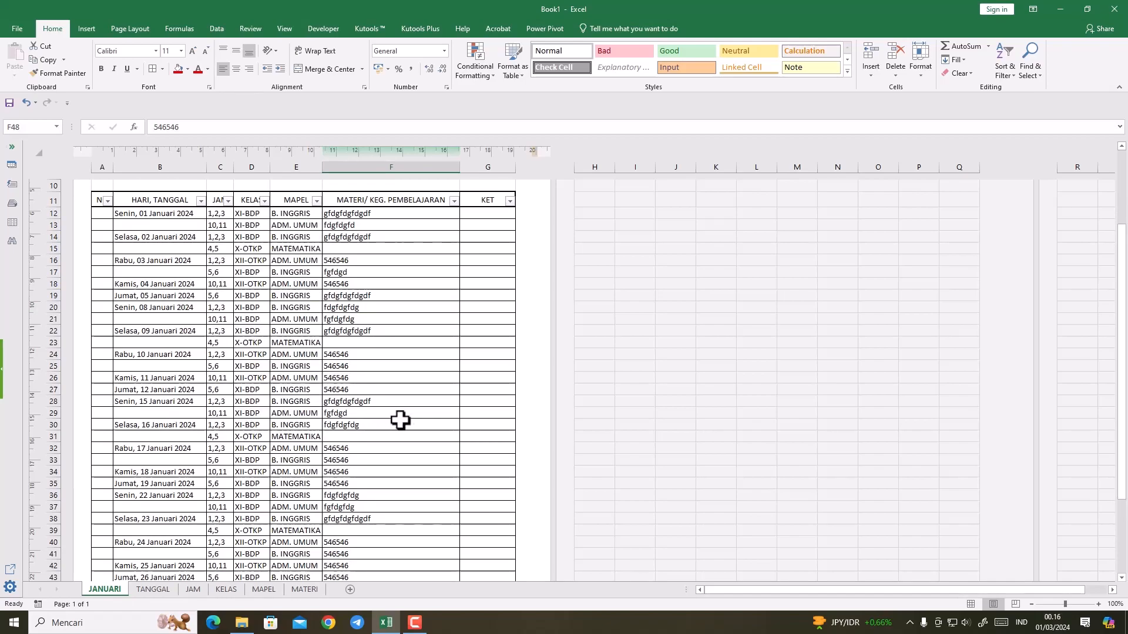
scroll(399, 420, down, 5)
scroll(404, 420, up, 8)
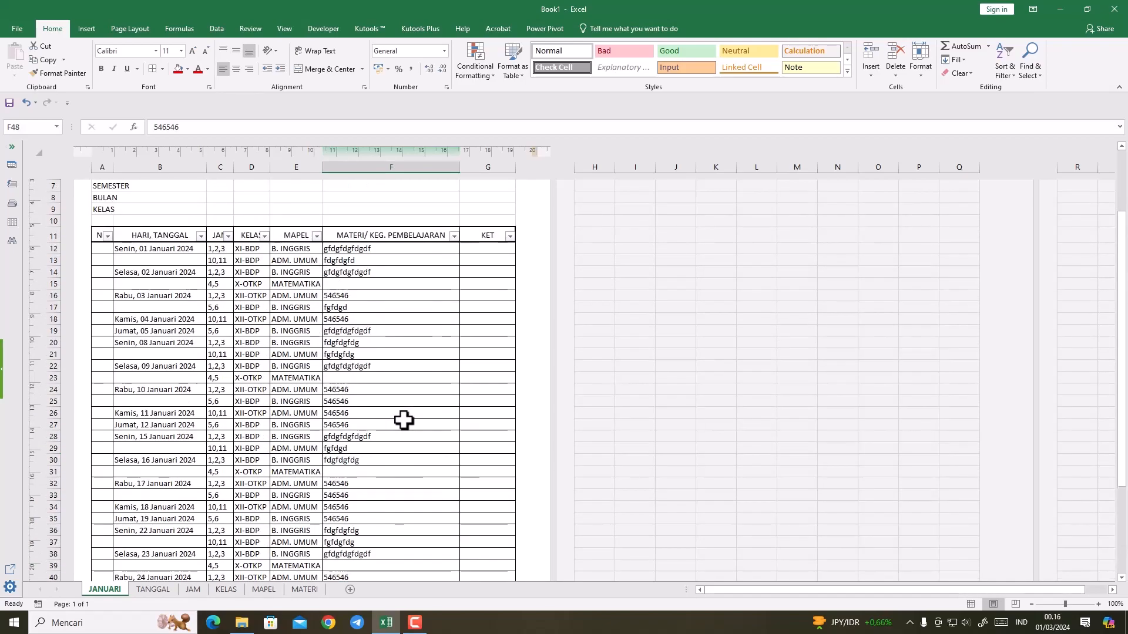
scroll(403, 421, down, 5)
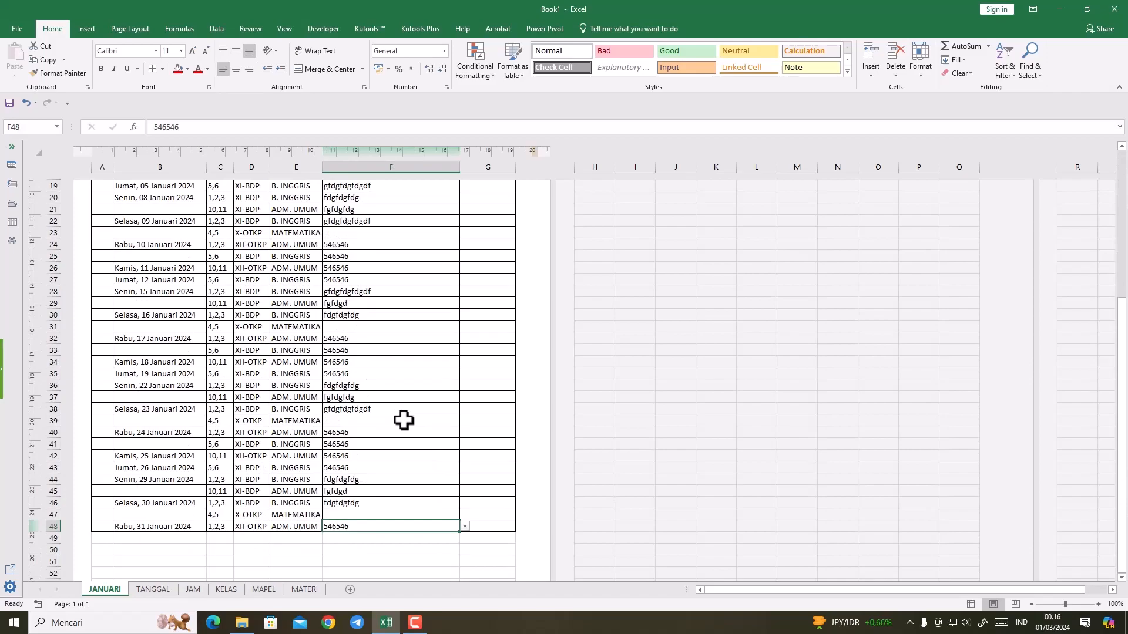
scroll(387, 405, up, 1)
scroll(330, 359, up, 3)
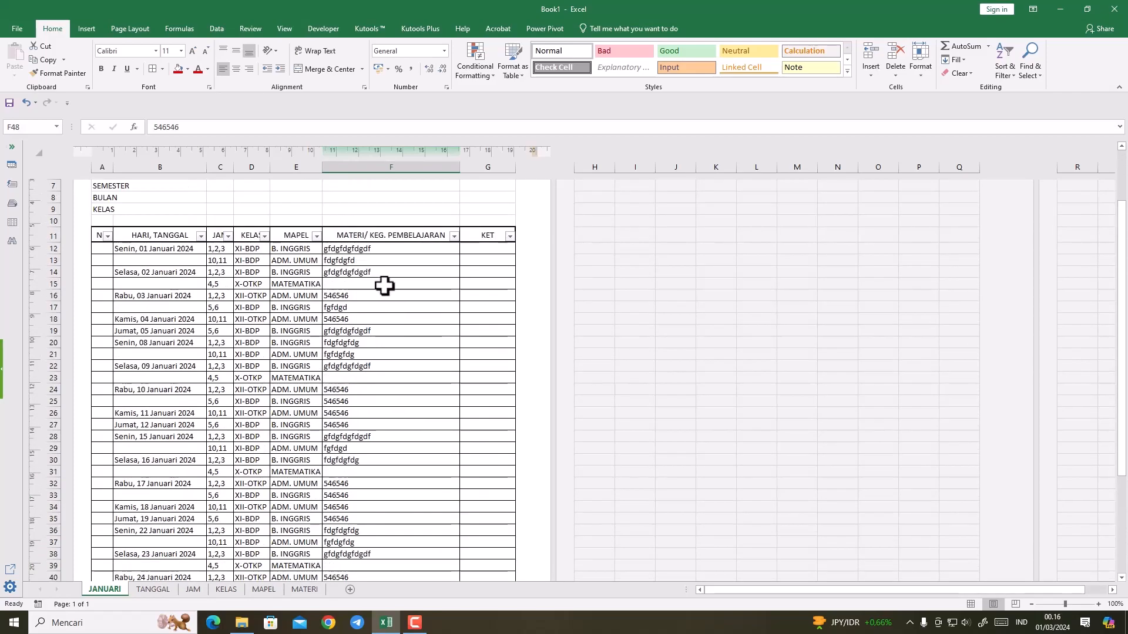
Step: Enter the row-numbering formula =IF(B12="";"";ROW()-12) in A12 and reselect the cell
click(108, 249)
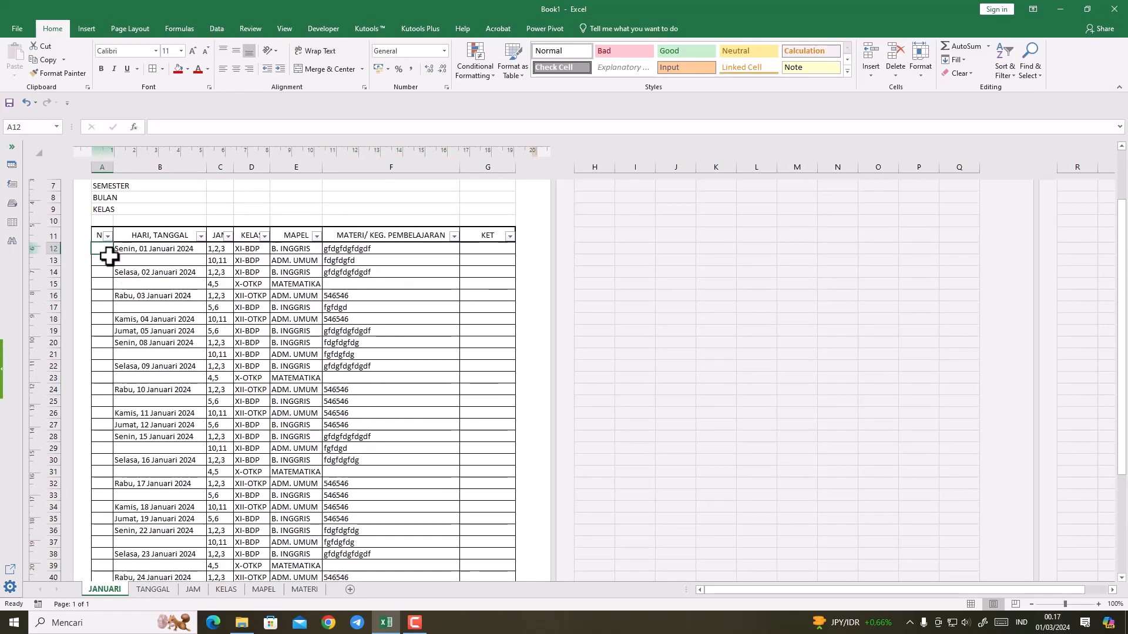
scroll(134, 309, up, 1)
scroll(134, 308, up, 2)
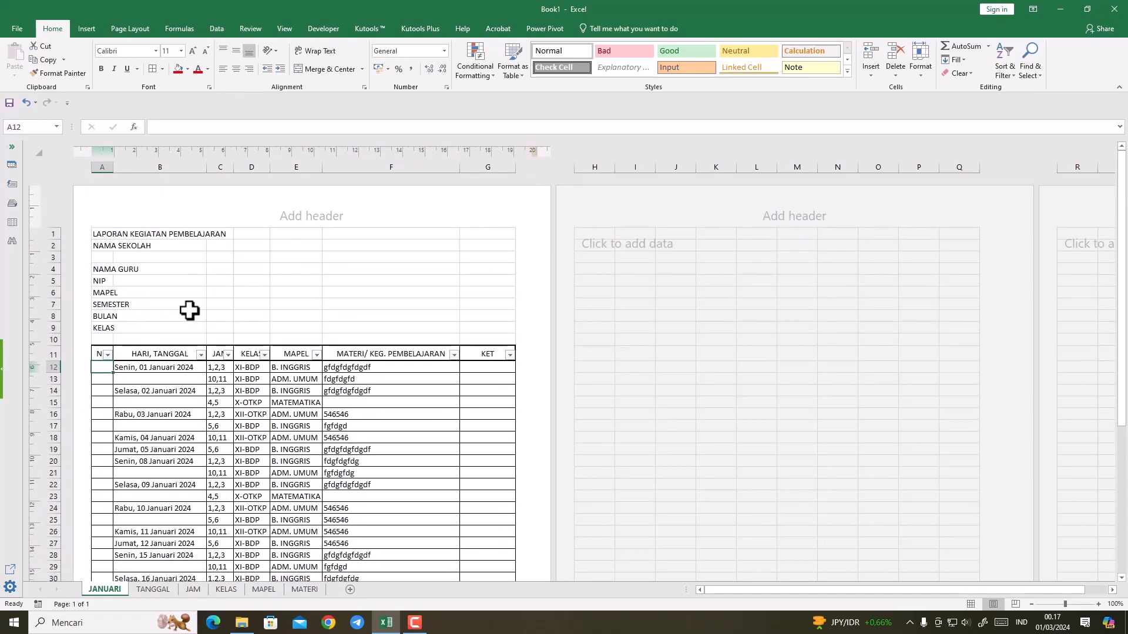
click(151, 127)
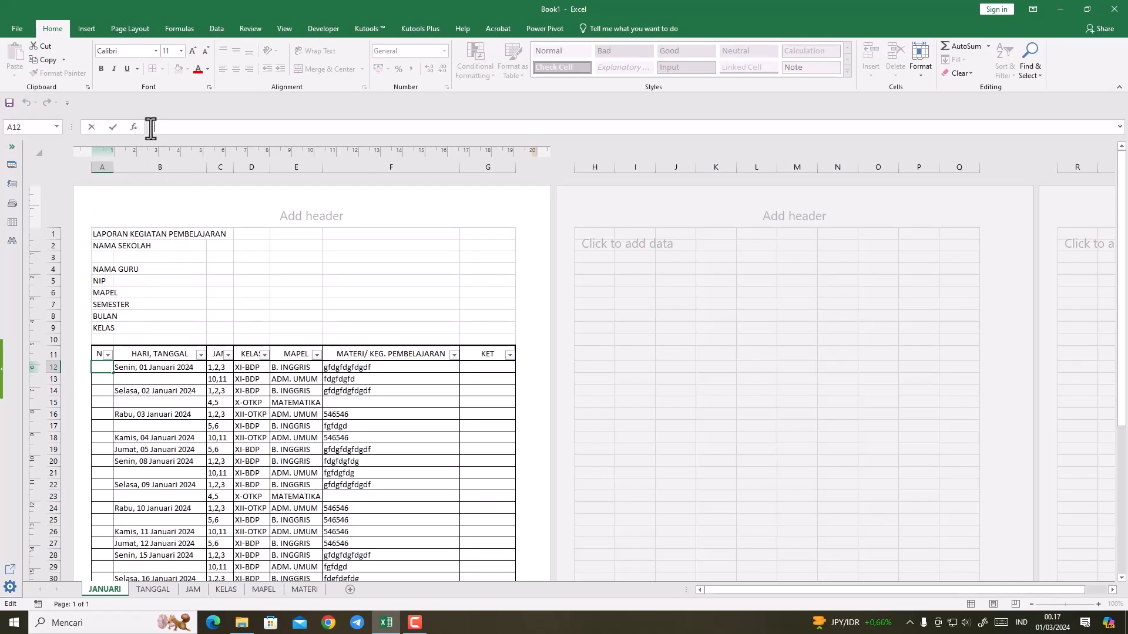
text(=if)
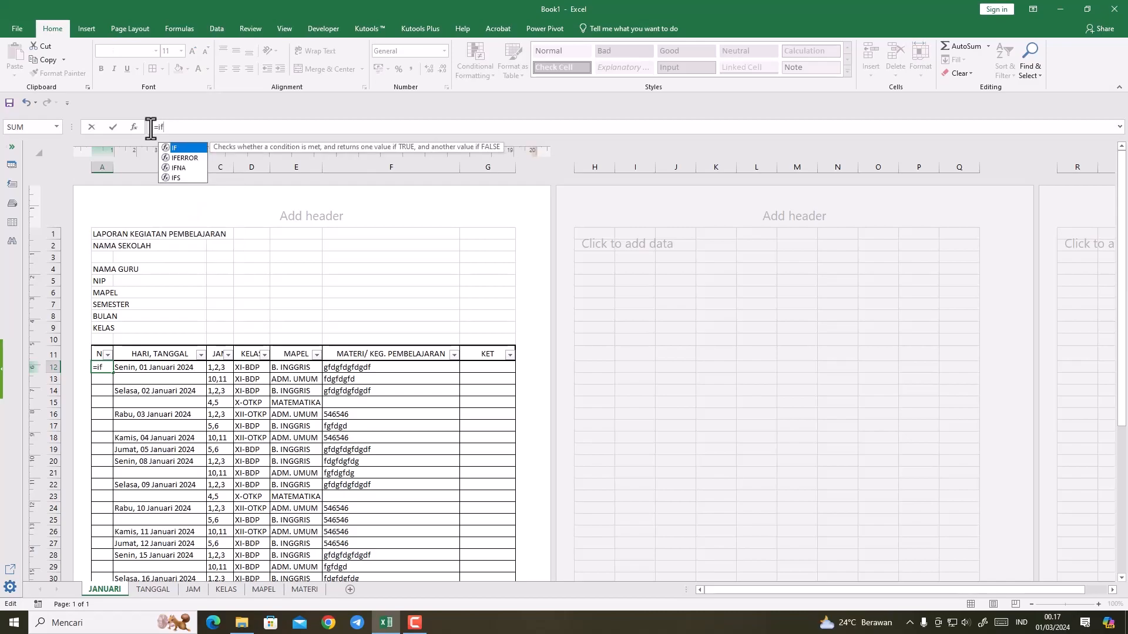
text(()
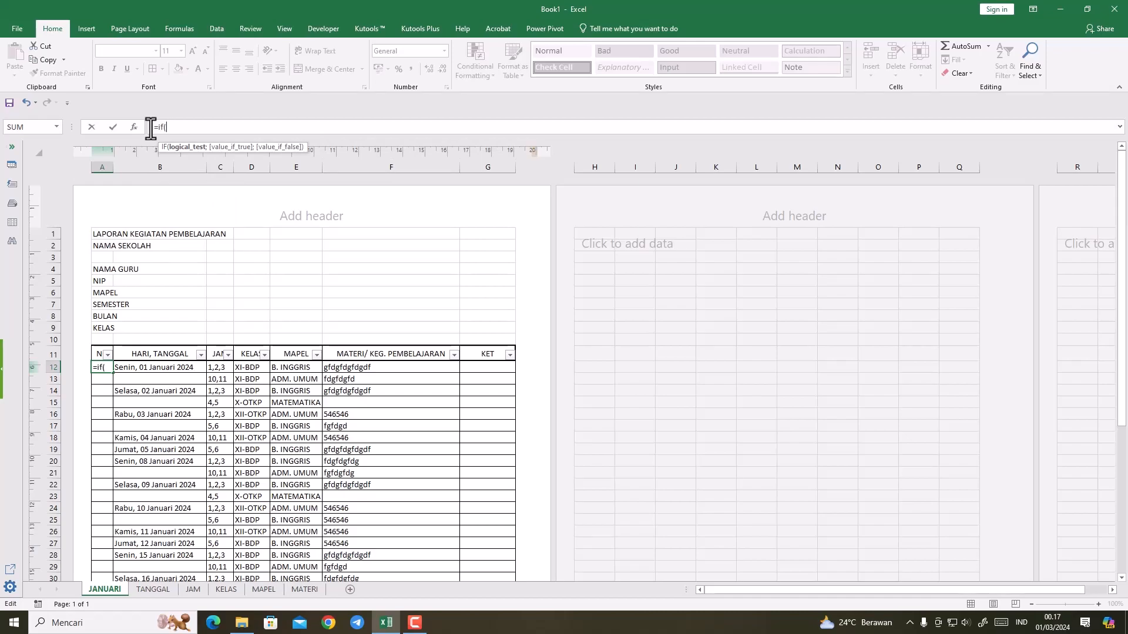
click(133, 370)
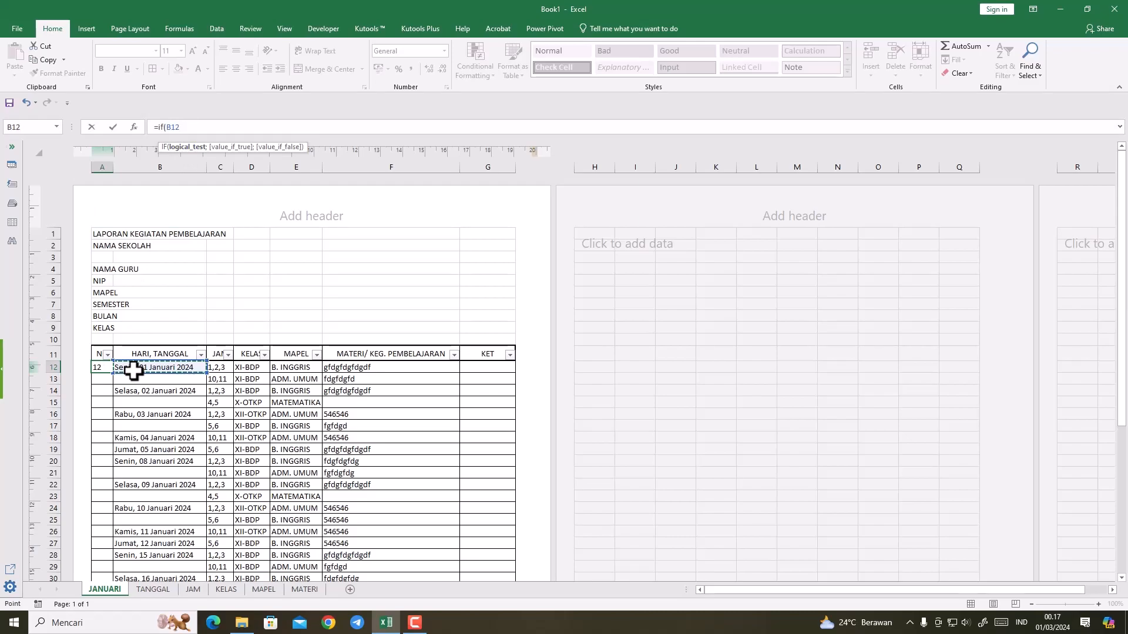
text(=)
text("";)
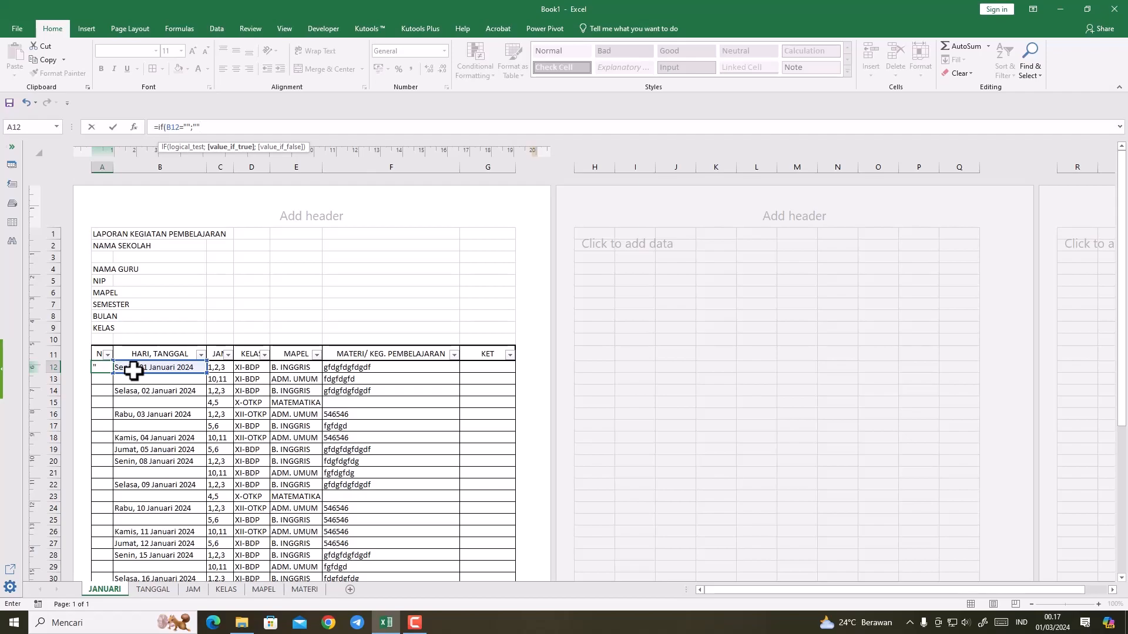
text(;r)
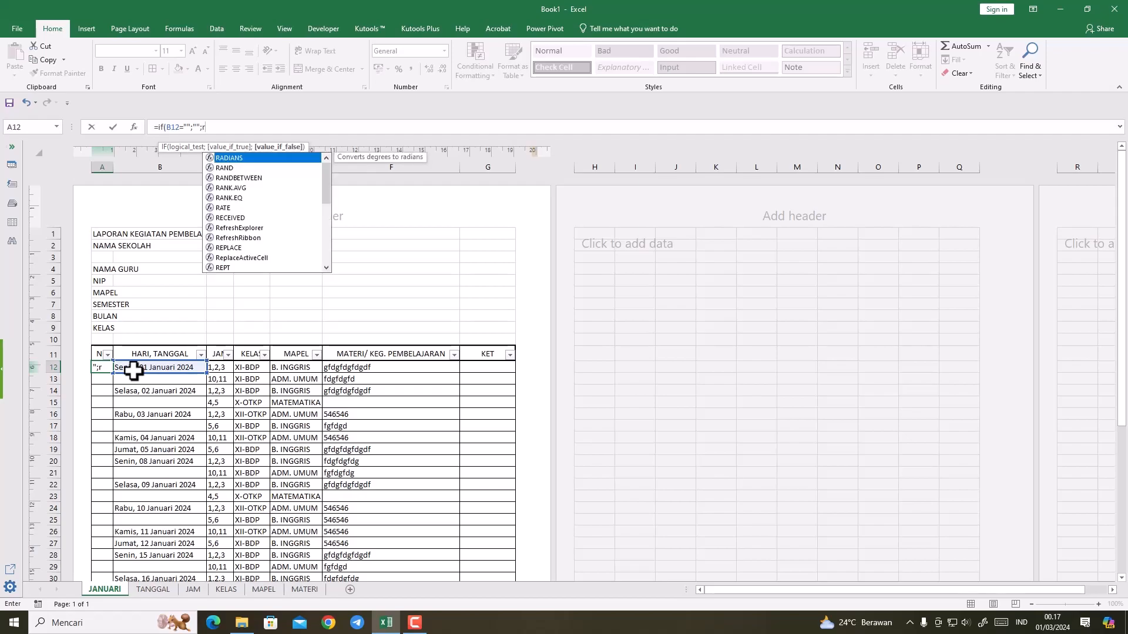
text(o)
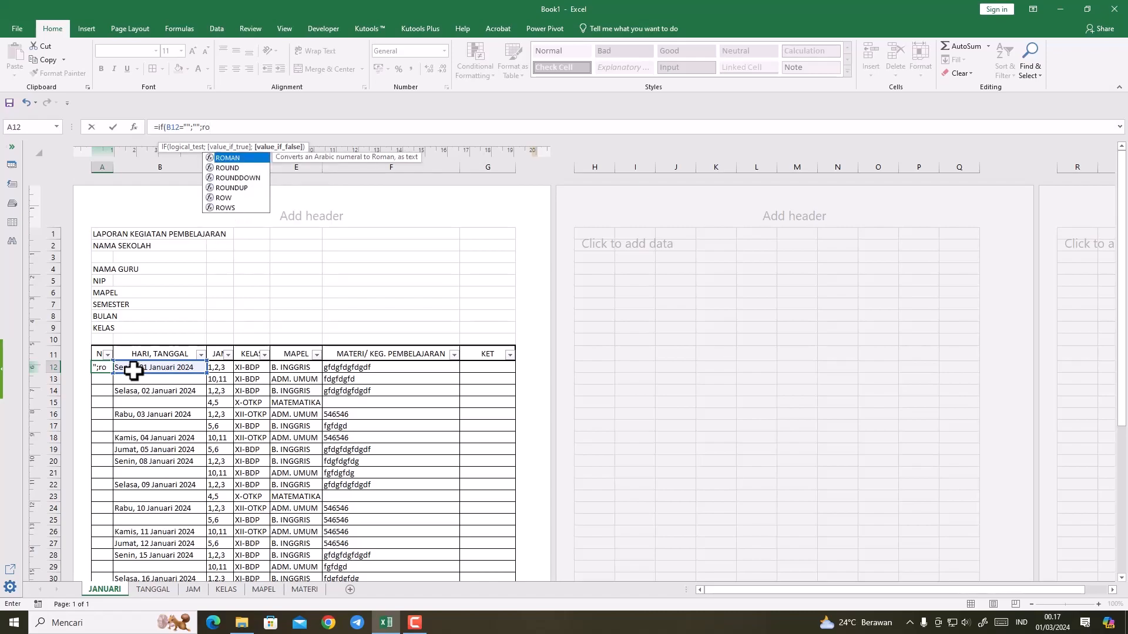
text(w)
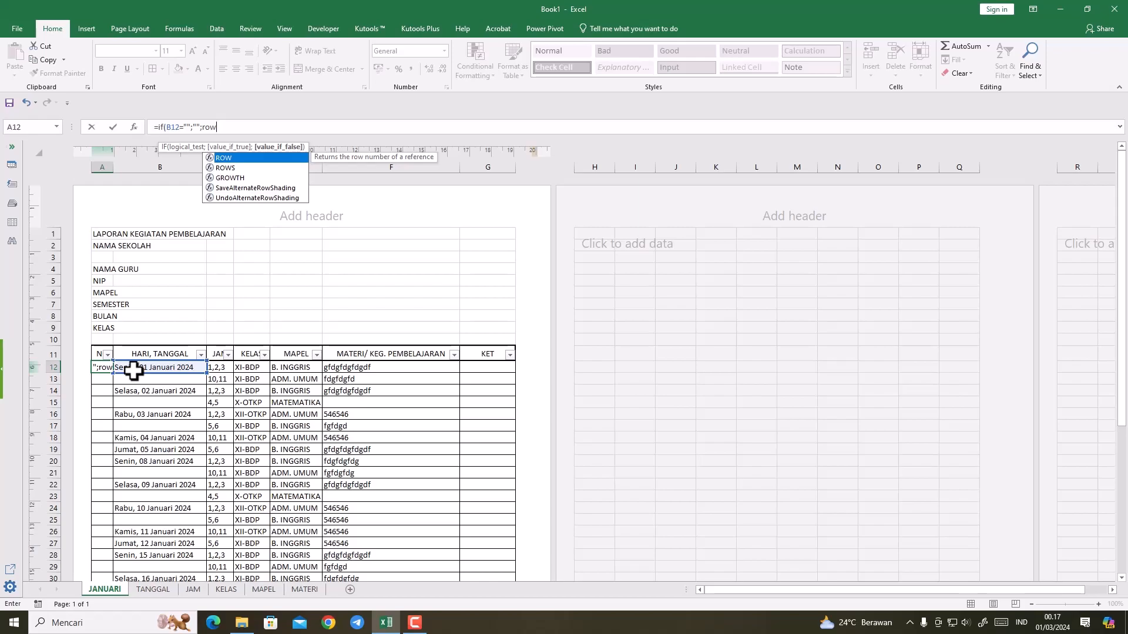
text(()
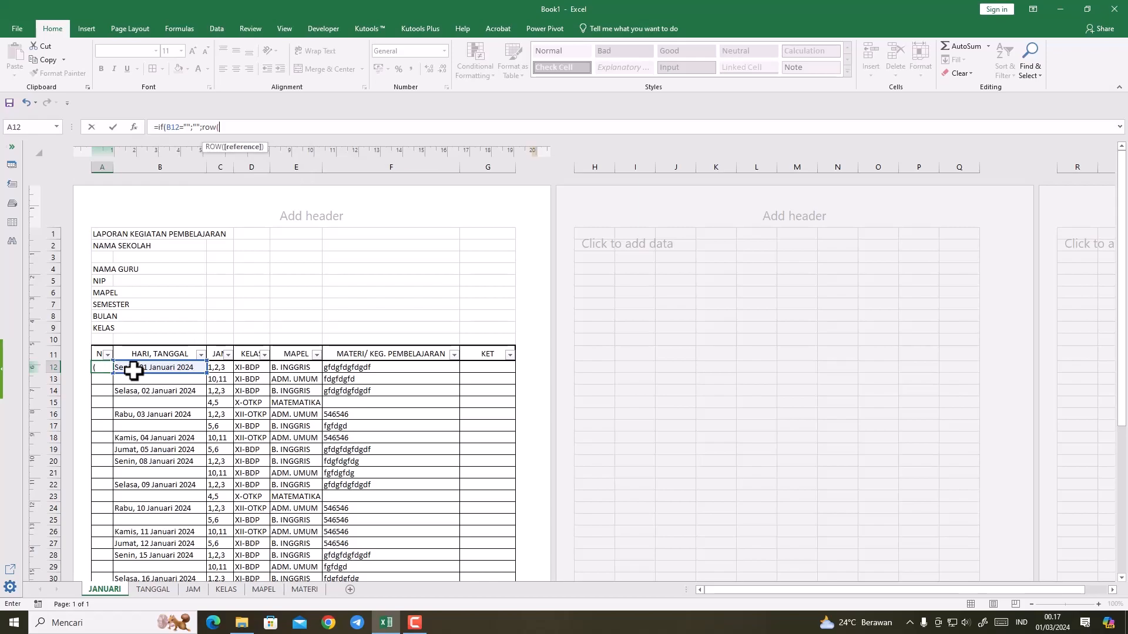
text()-12)
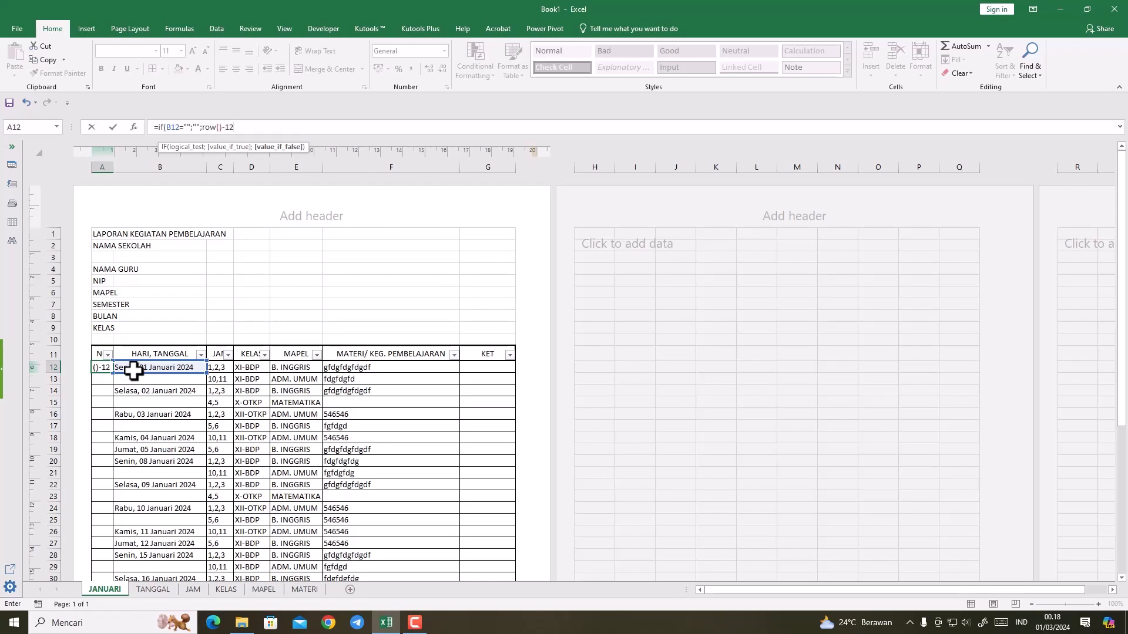
key(Return)
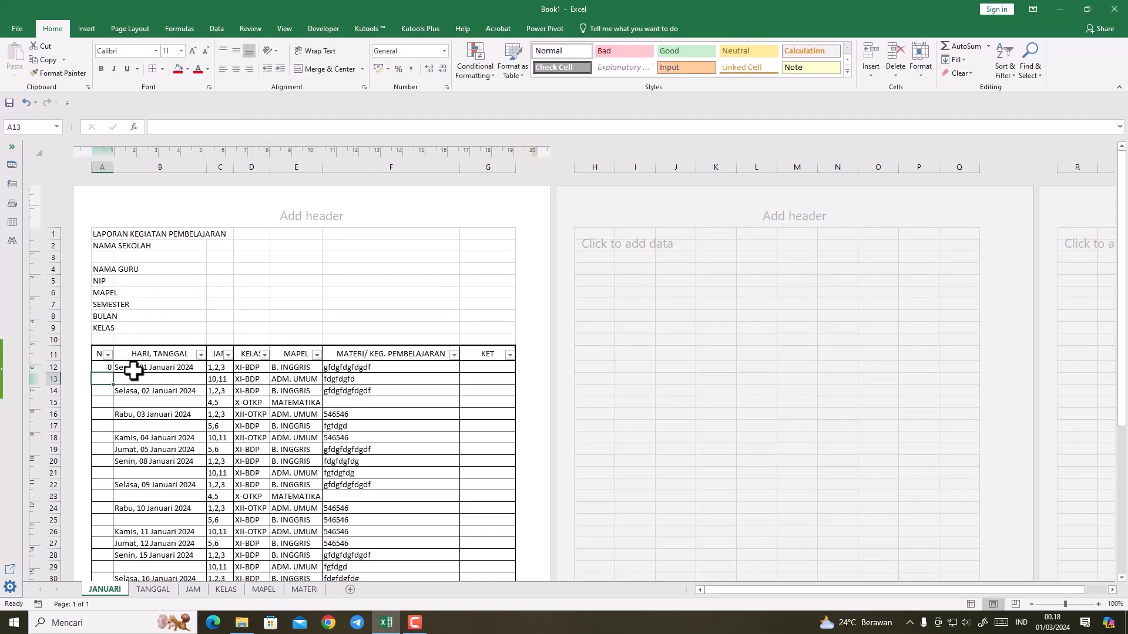
click(108, 367)
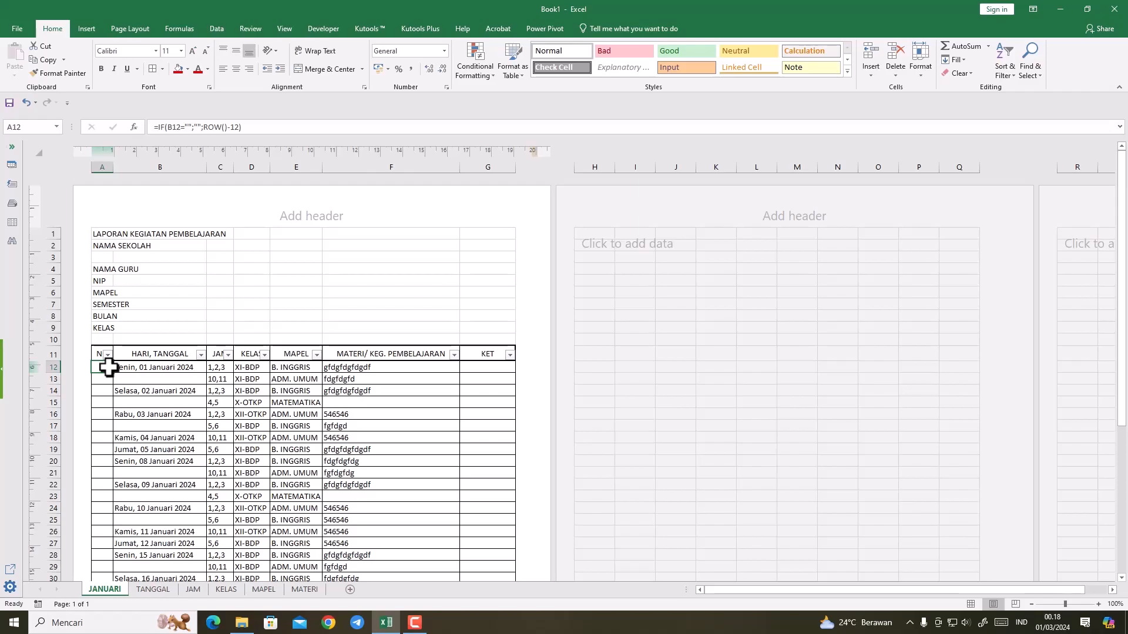
Step: Try the numbering formula =IF(B12="";"";ROW()-13) in A12 and reselect the cell
click(236, 127)
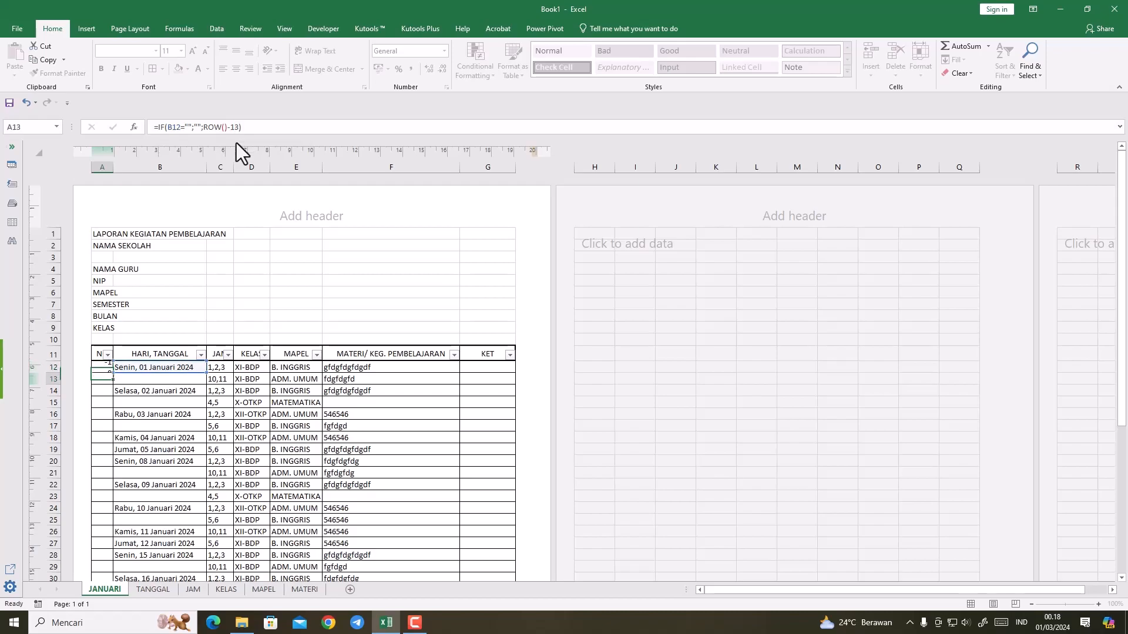
key(Return)
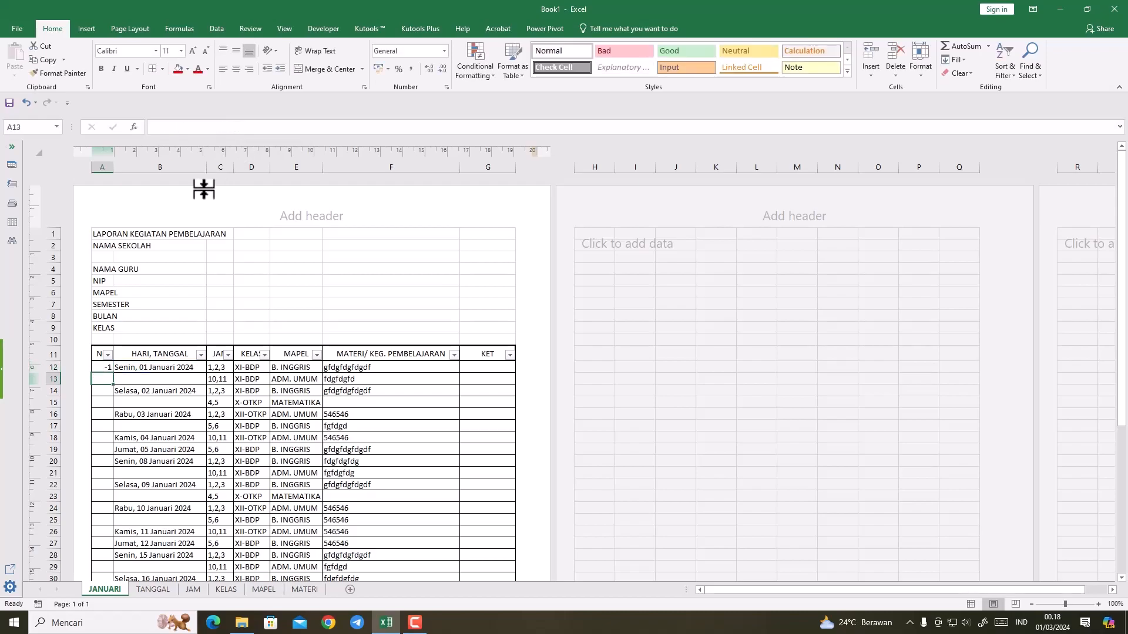
click(104, 367)
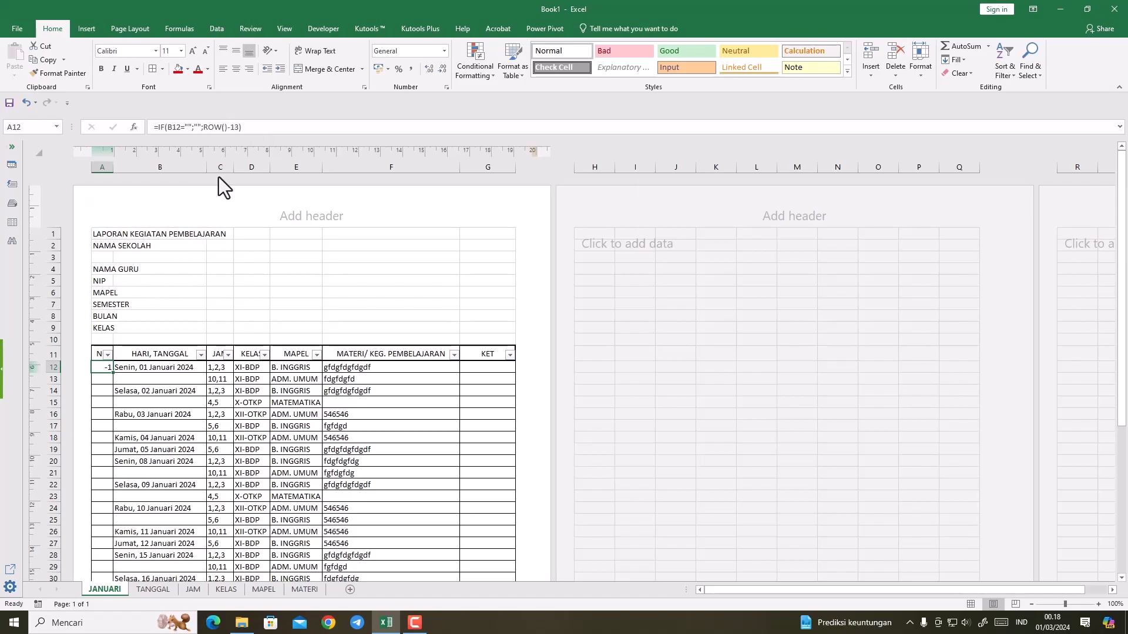
click(229, 127)
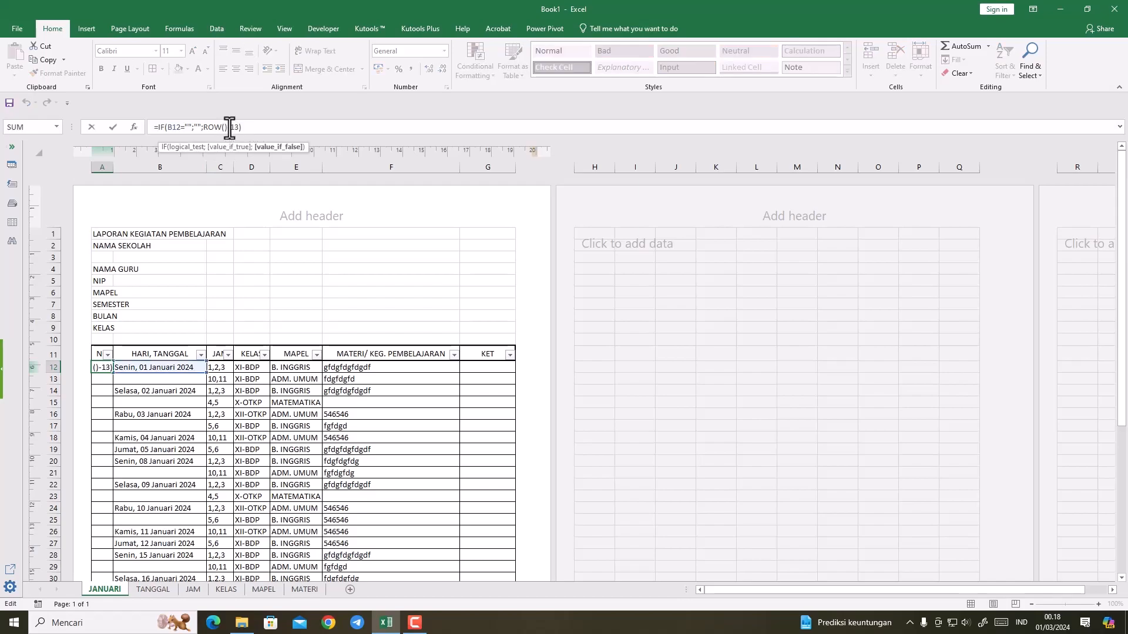
key(Return)
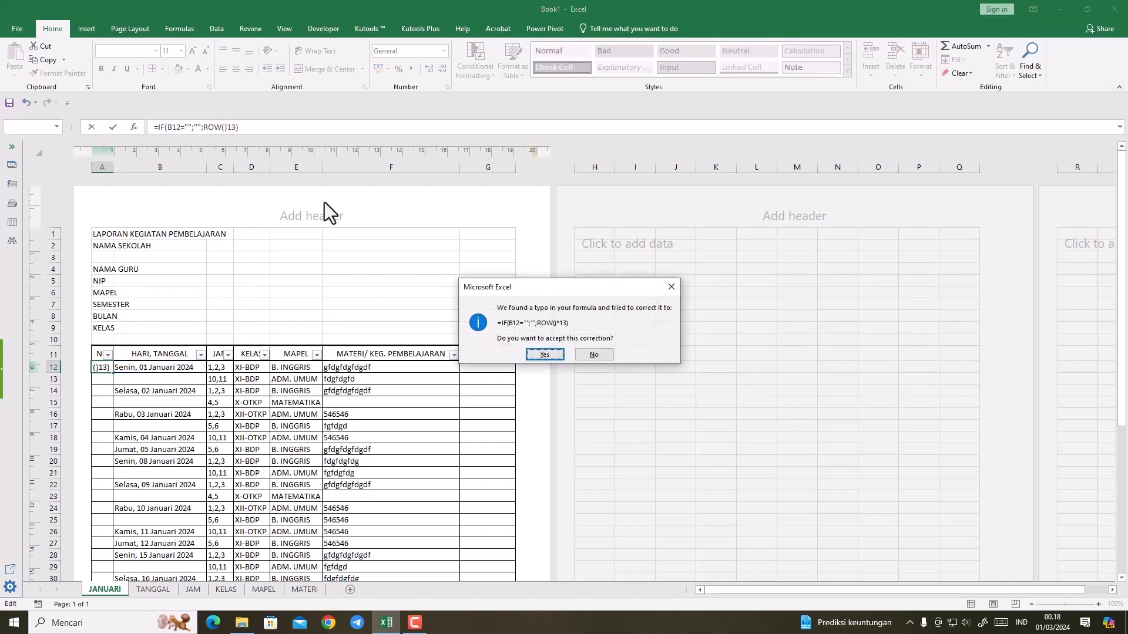
key(Return)
key(ctrl+z)
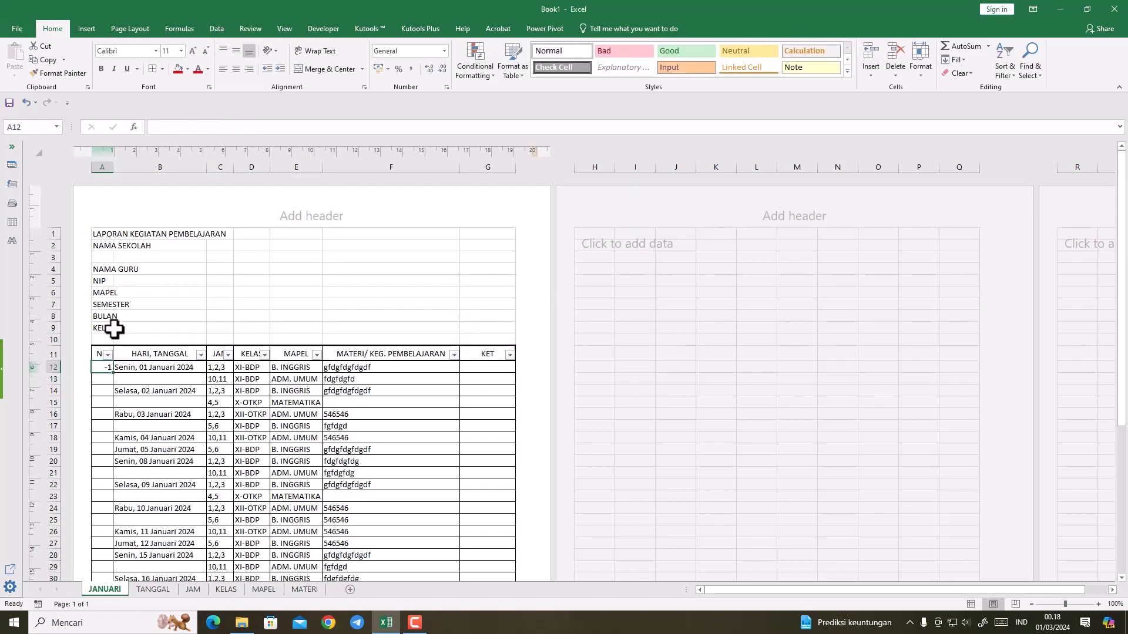
Step: Change the A12 formula to =IF(B12="";"";ROW()-11) and fill it down through A48
click(238, 128)
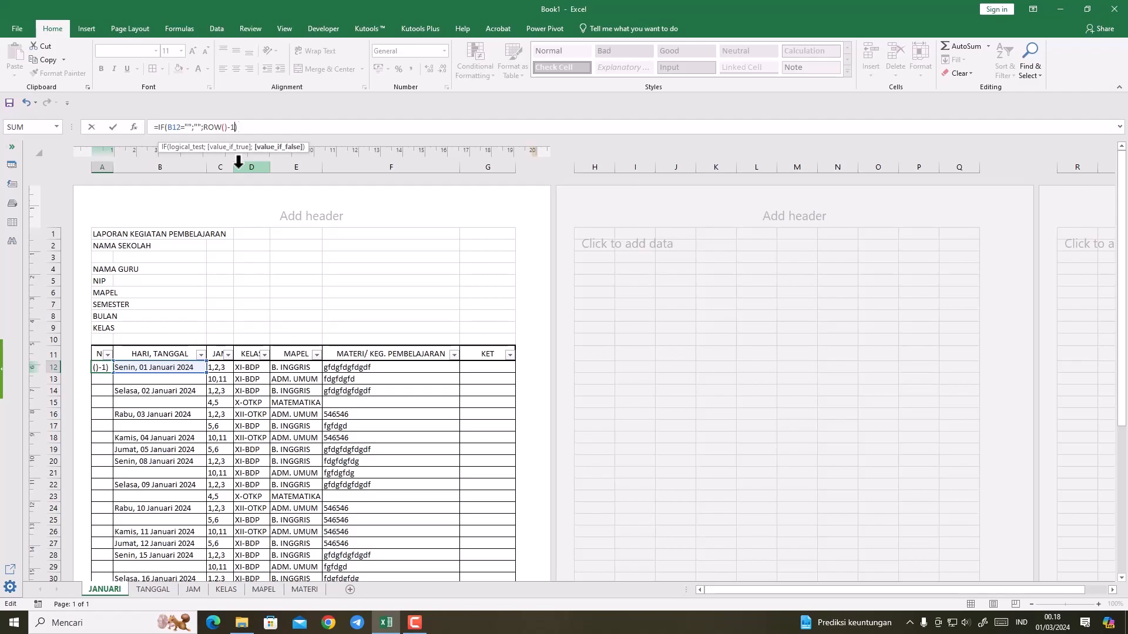
key(Return)
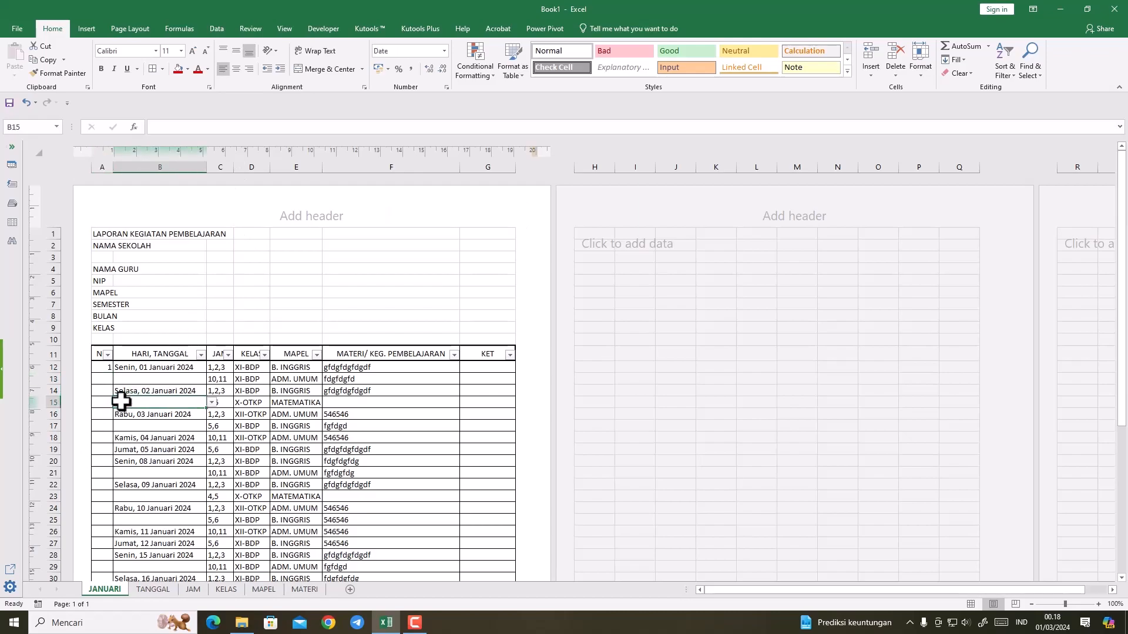
click(105, 369)
drag(112, 373, 107, 566)
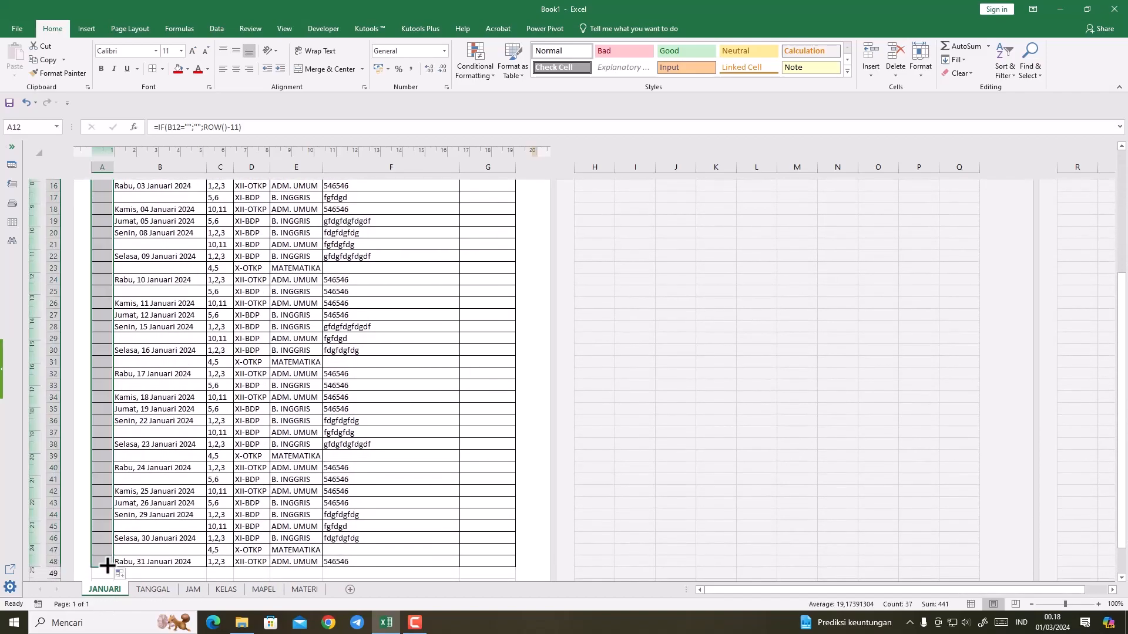
click(160, 490)
scroll(160, 491, up, 3)
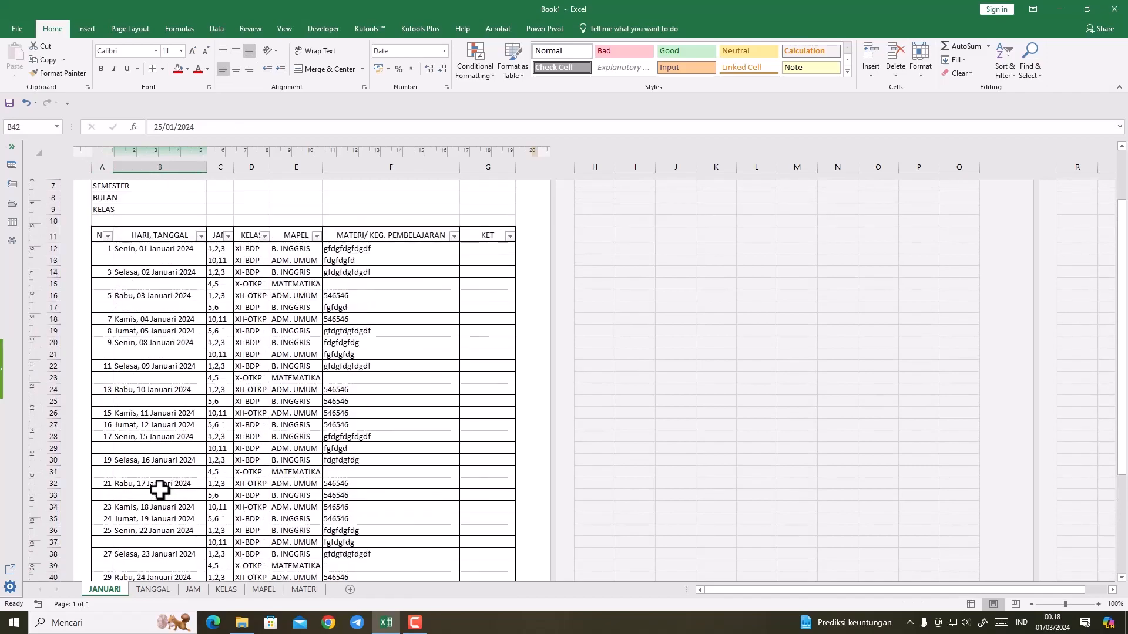
Step: Test the numbering by clearing the date in B12 and choosing Senin, 01 Januari 2024 again from its drop-down list
click(153, 249)
click(211, 248)
click(173, 249)
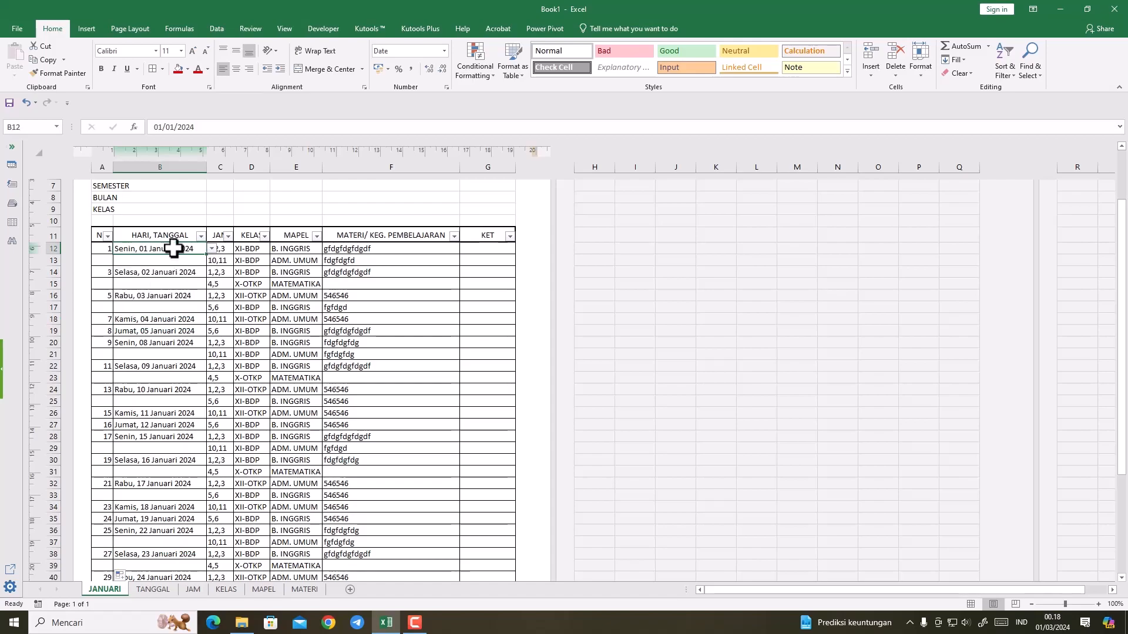
key(Delete)
click(169, 262)
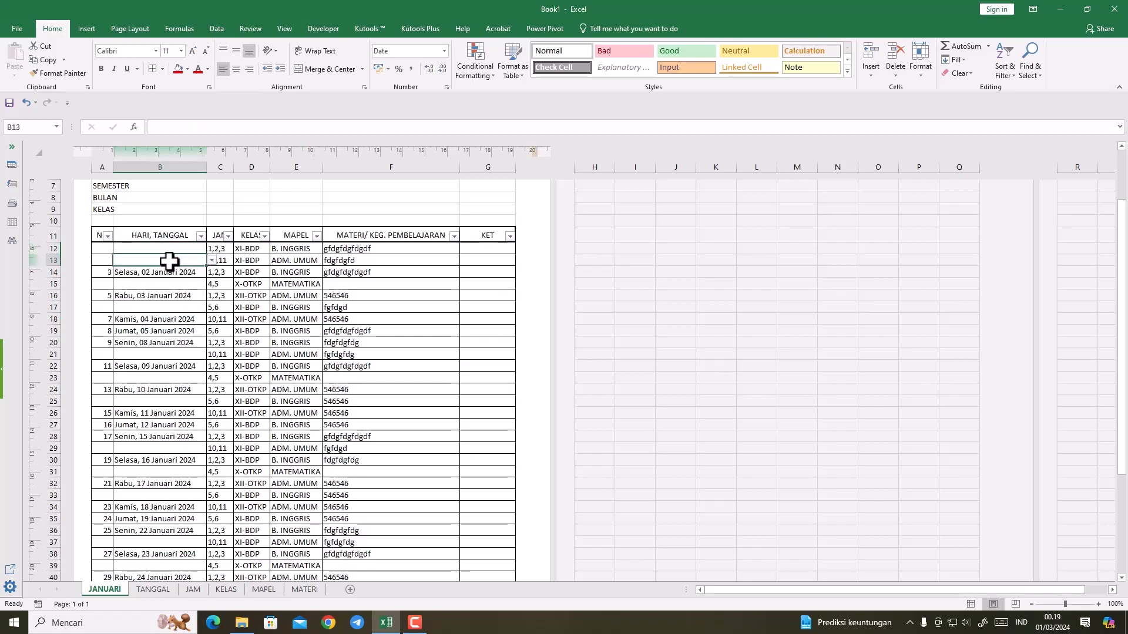
click(167, 250)
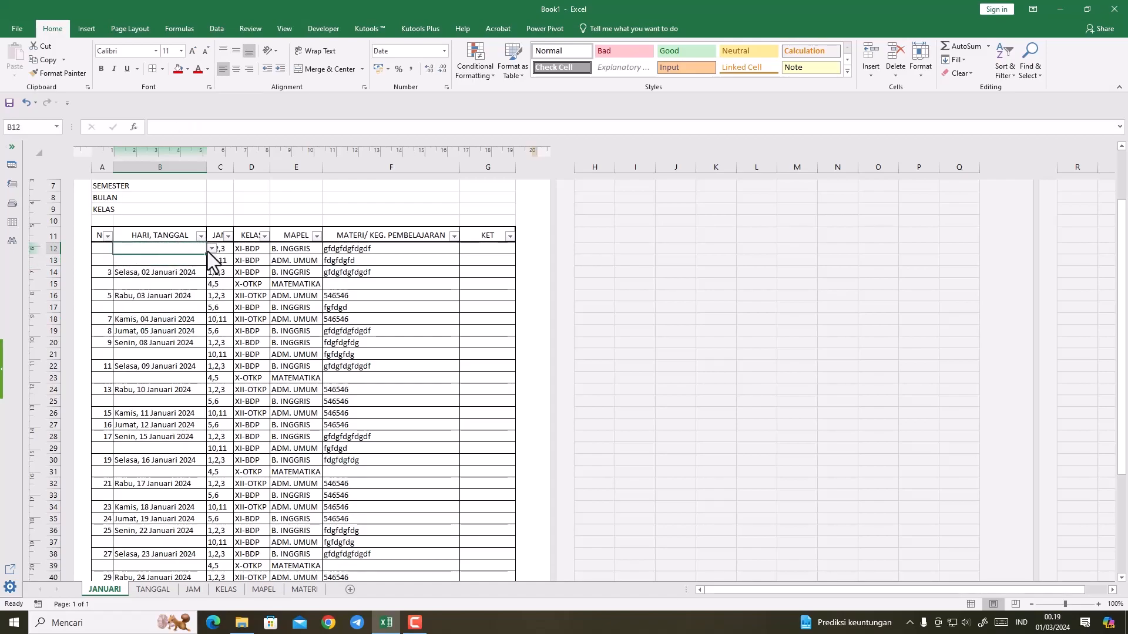
click(210, 249)
click(167, 256)
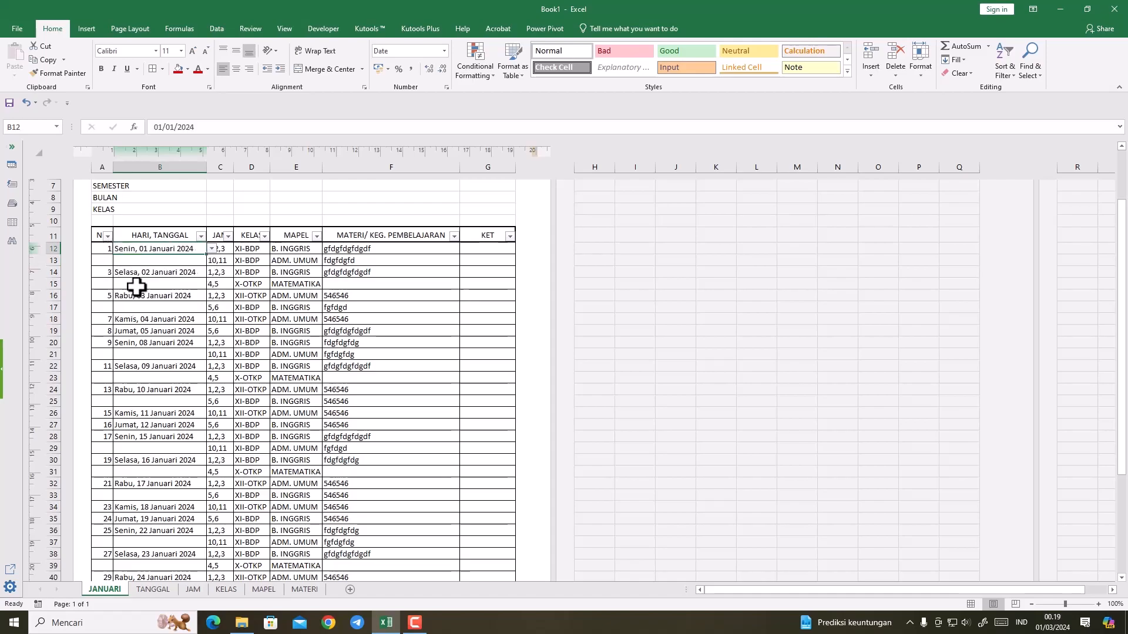
scroll(160, 405, down, 4)
scroll(251, 413, up, 6)
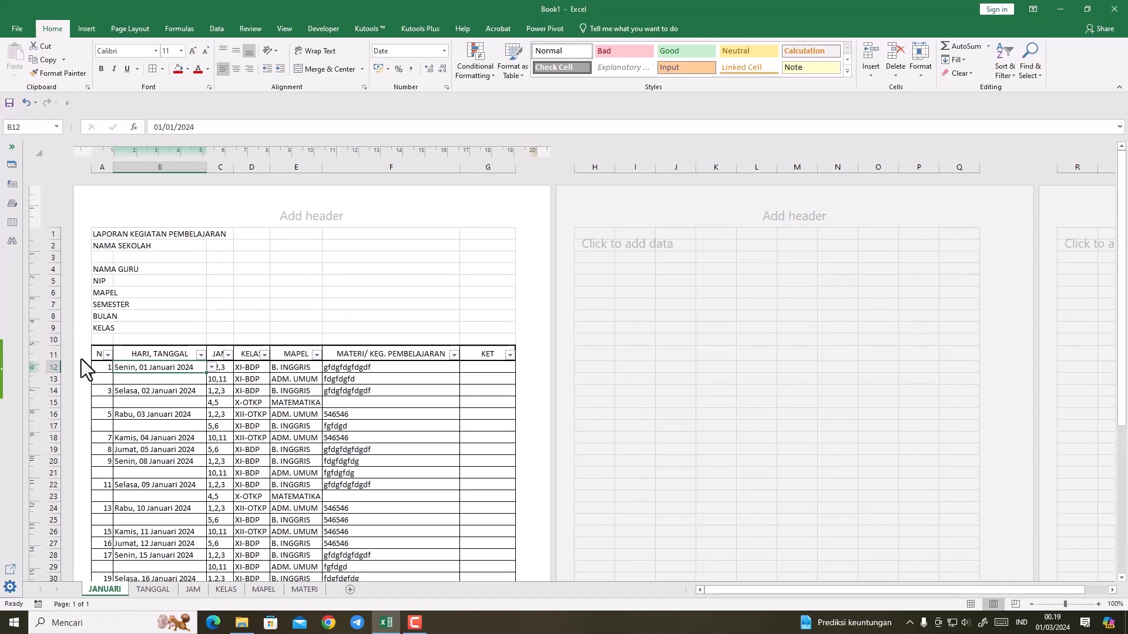
Step: Make header row 11 slightly taller and fill A11:G11 with a grey theme colour
click(97, 349)
drag(98, 350, 486, 356)
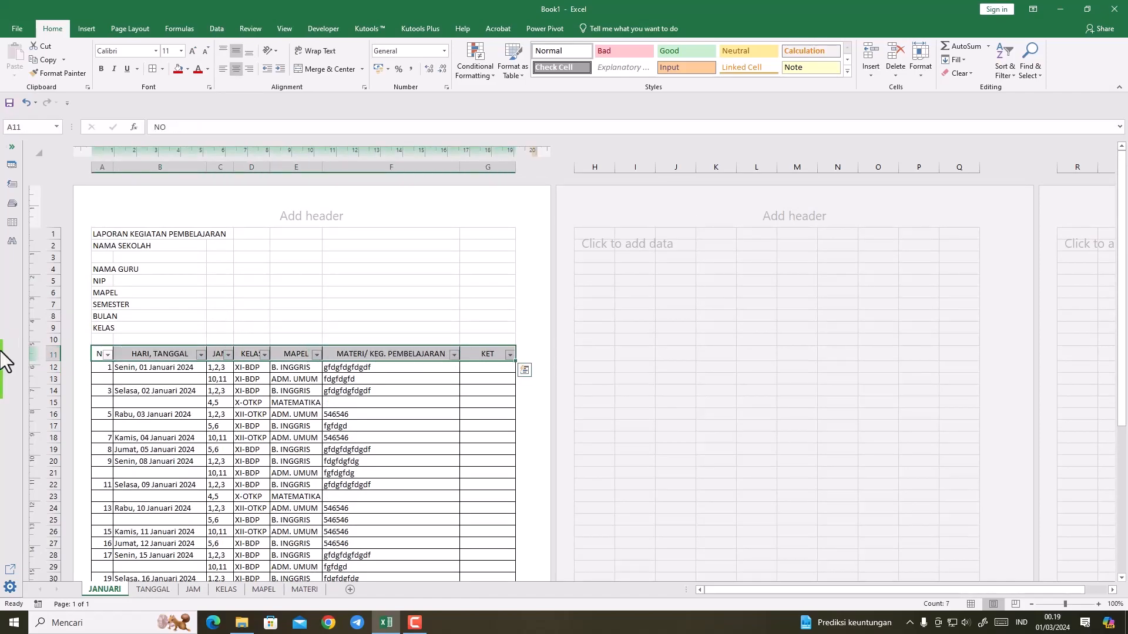
drag(57, 364, 57, 367)
drag(244, 403, 220, 400)
drag(101, 349, 485, 352)
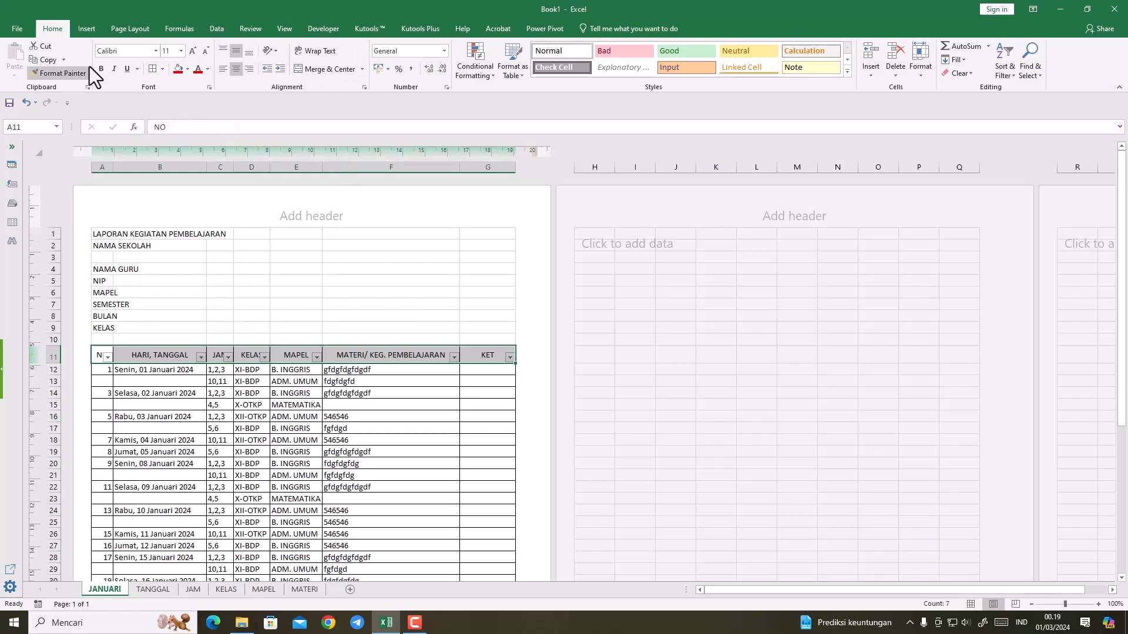
click(187, 69)
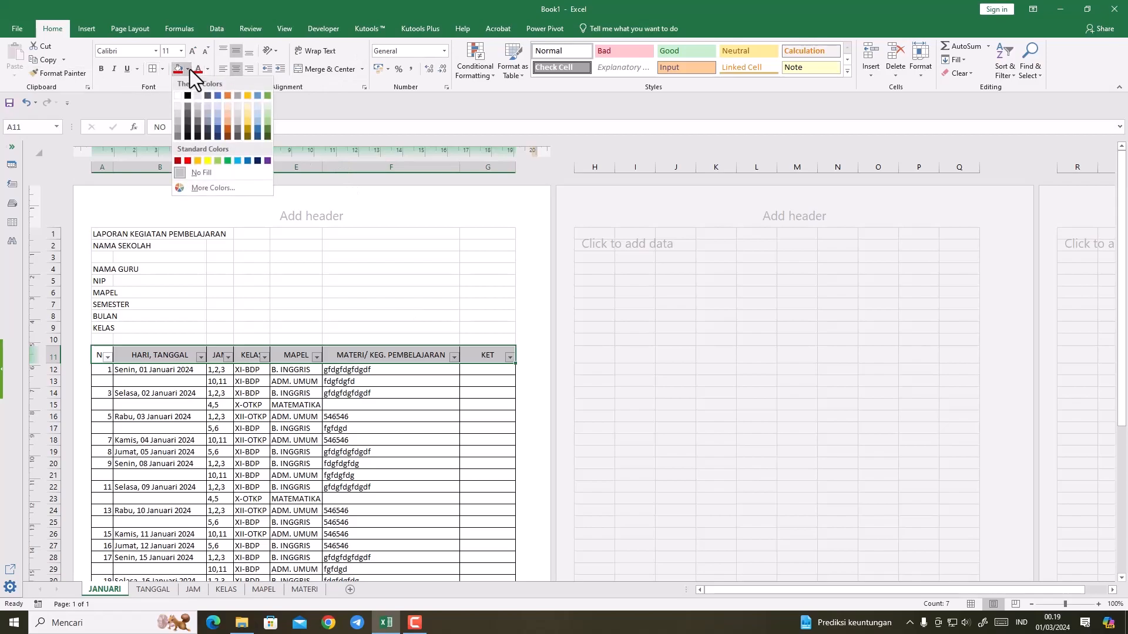
click(177, 118)
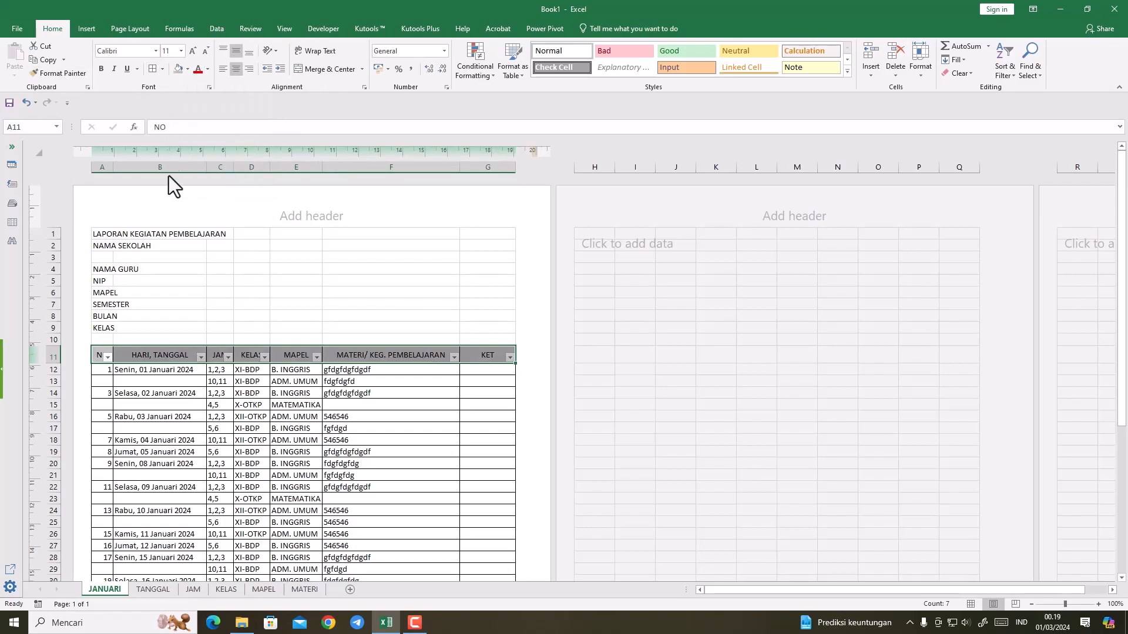
click(276, 383)
Step: Apply the finest dotted line style to the horizontal borders between the data rows in A12:G48
mouse_move(108, 375)
mouse_down()
mouse_move(411, 493)
mouse_move(435, 611)
mouse_move(464, 594)
mouse_move(490, 531)
mouse_move(476, 602)
mouse_move(474, 548)
mouse_move(473, 561)
mouse_up()
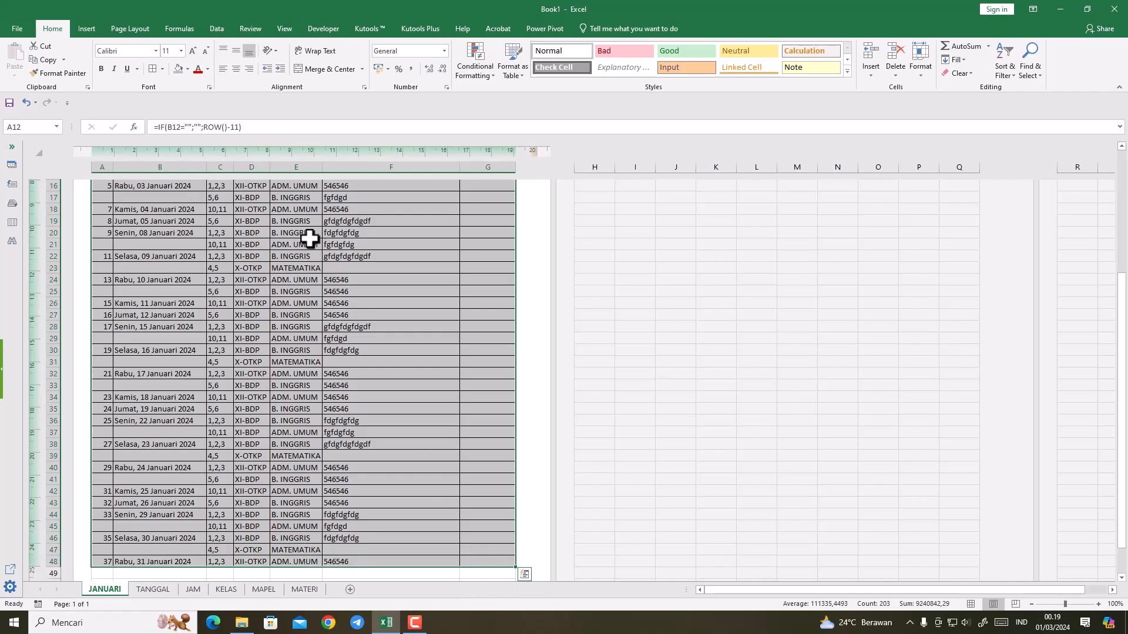
click(165, 69)
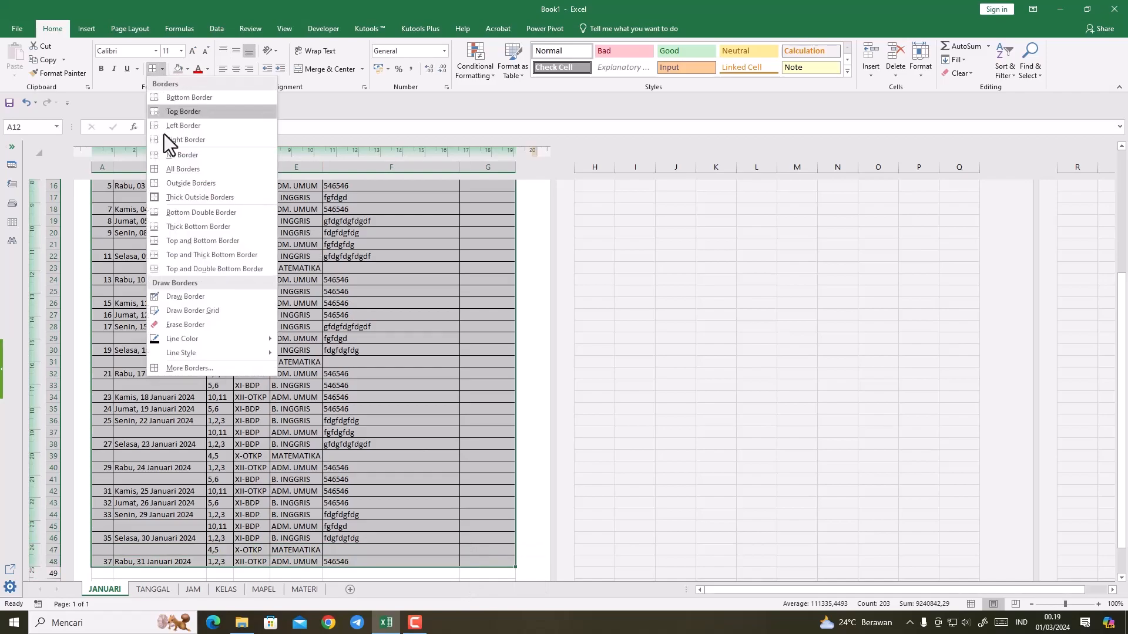
click(181, 372)
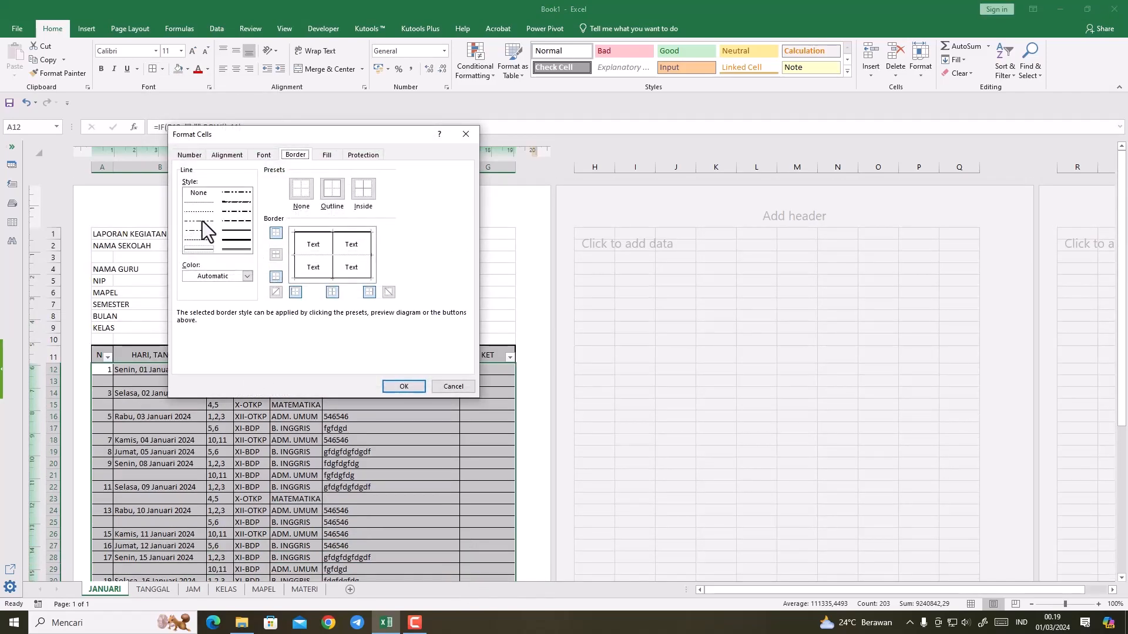
click(199, 205)
click(402, 387)
click(390, 461)
scroll(330, 495, down, 4)
scroll(332, 496, down, 7)
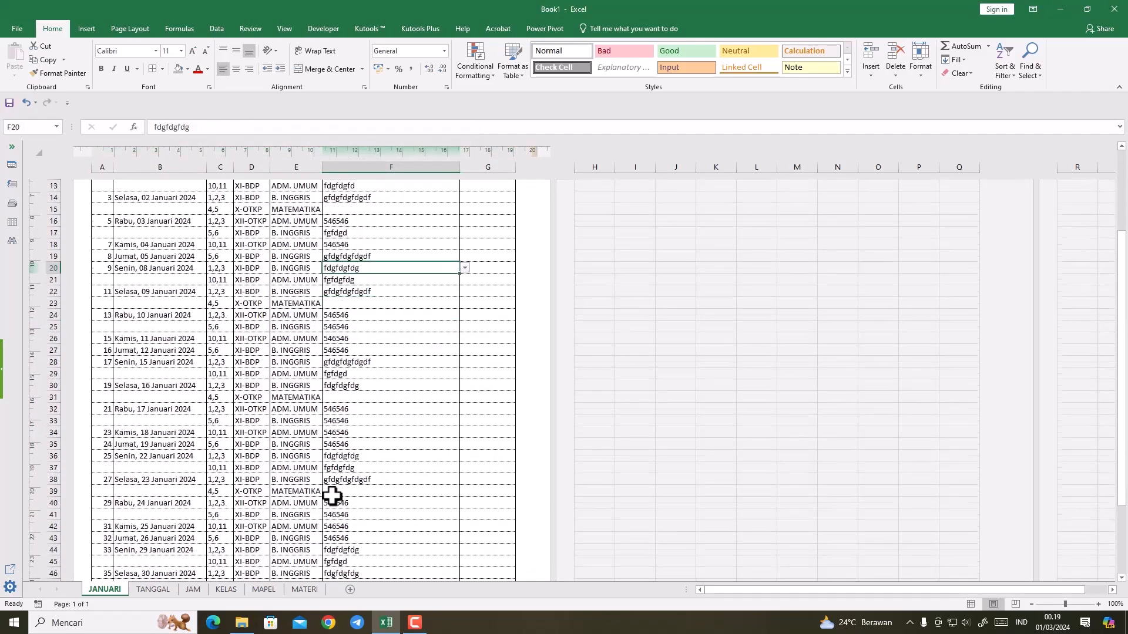
scroll(332, 497, up, 9)
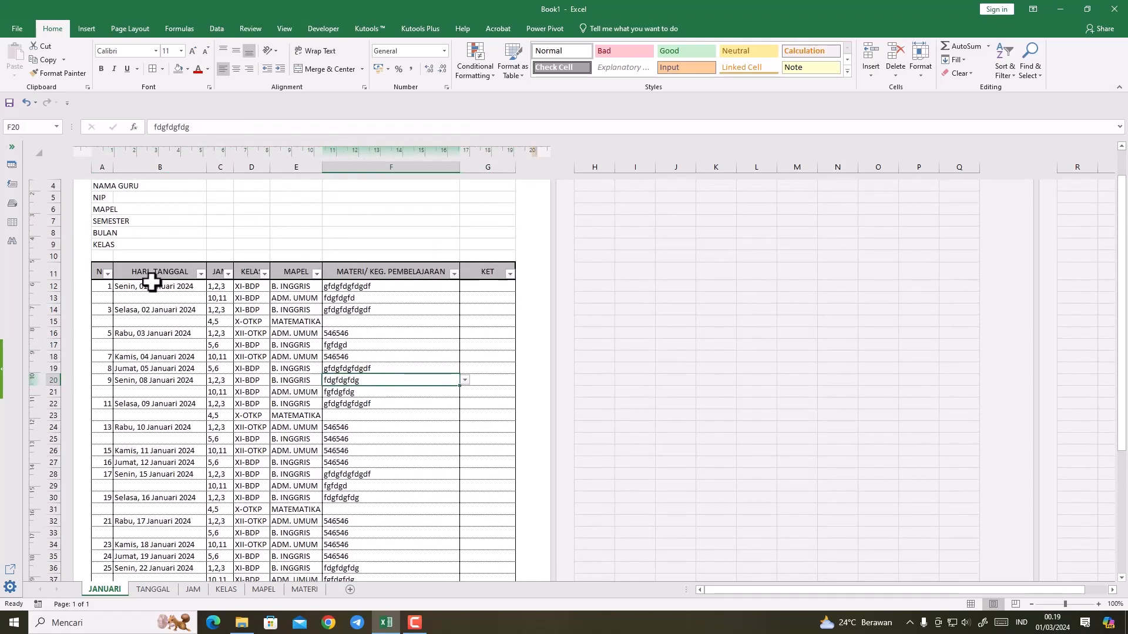
Step: Format A11:G48 as a table with its header row, using the blue banded Medium style
drag(96, 271, 468, 570)
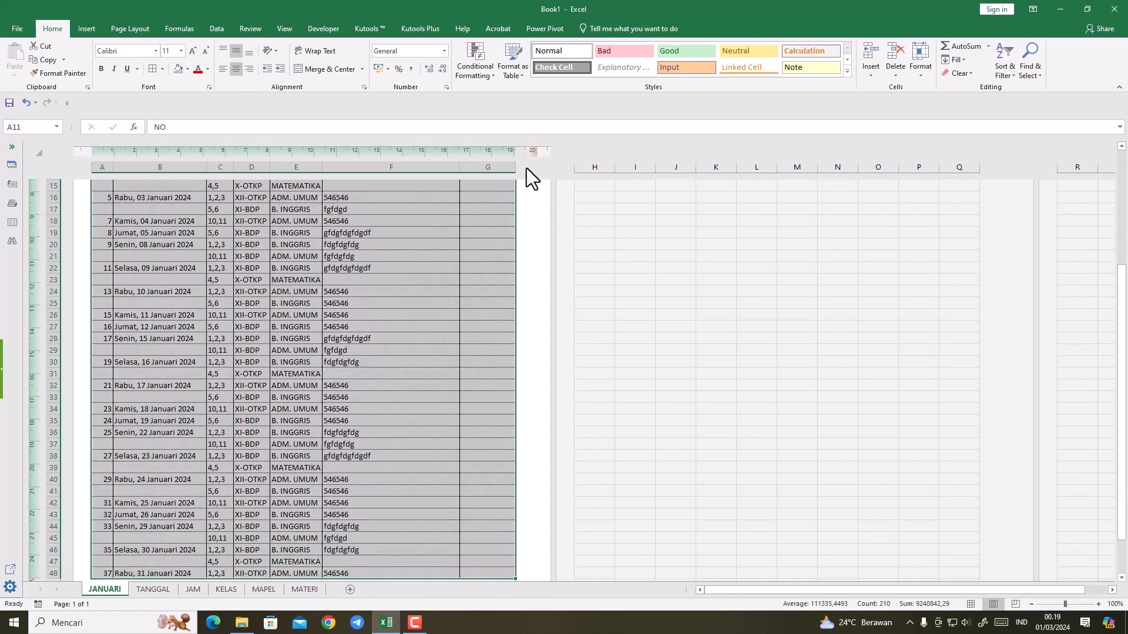
click(523, 73)
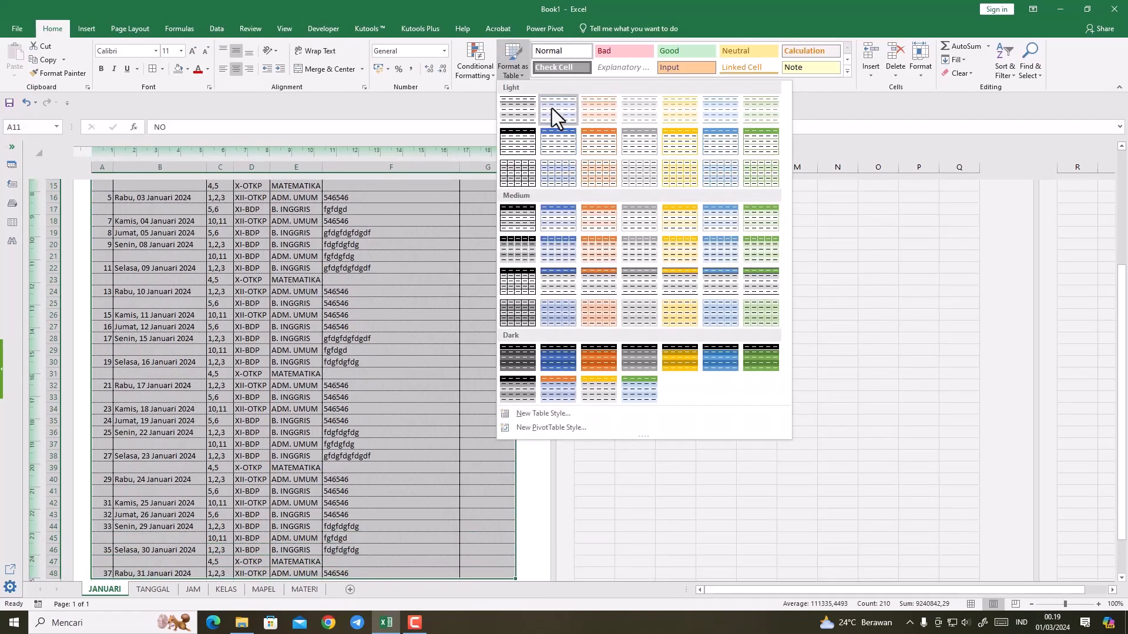
click(517, 221)
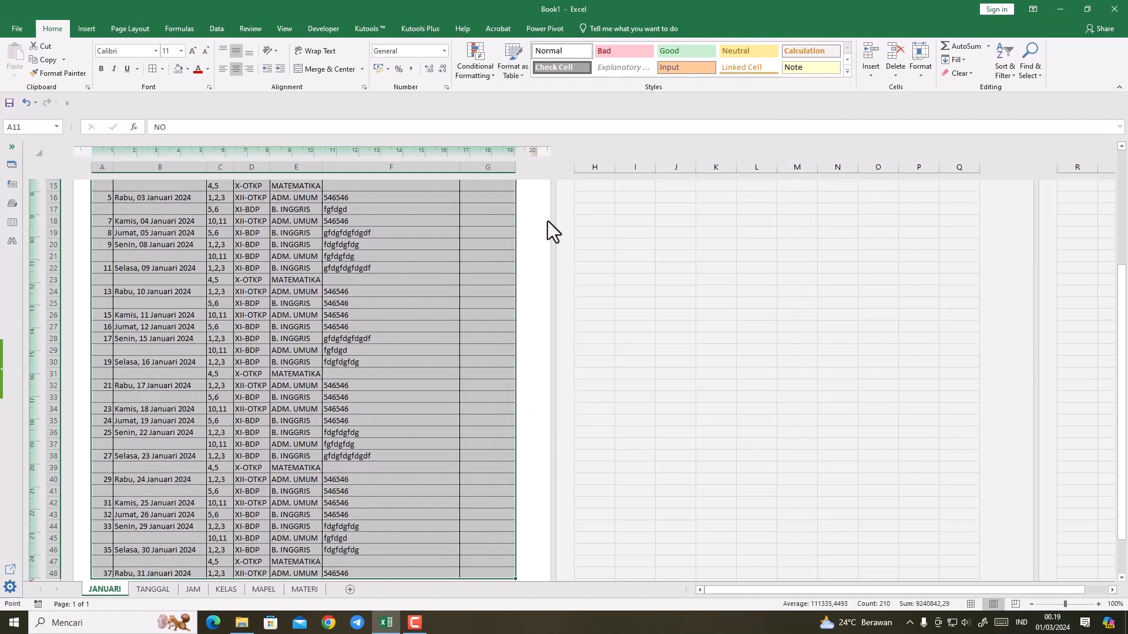
click(309, 295)
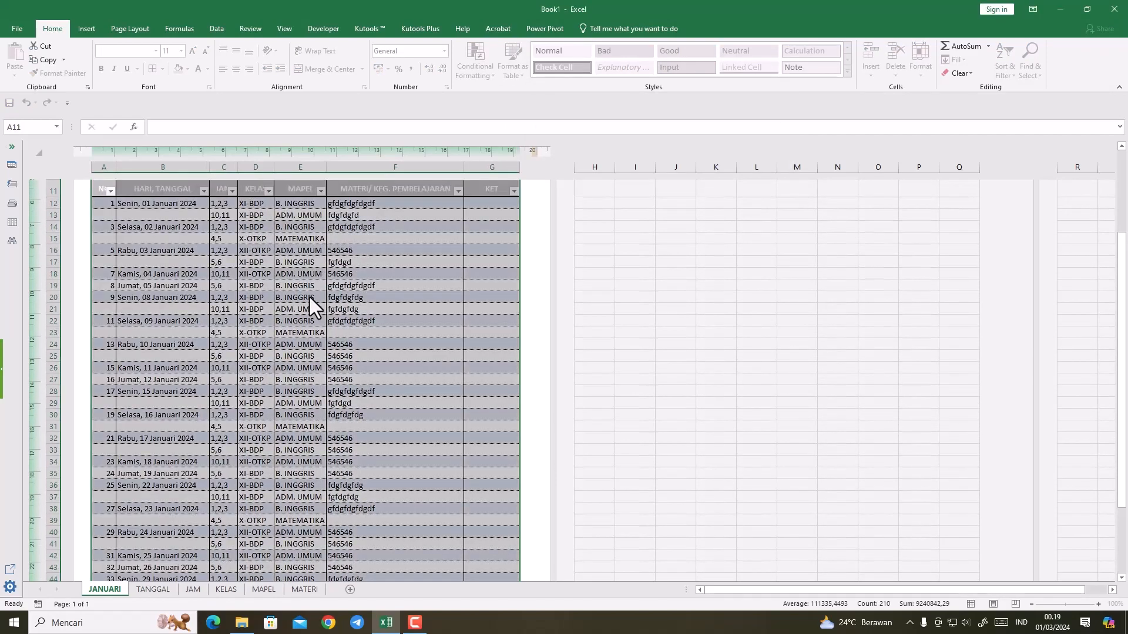
click(412, 321)
scroll(323, 411, up, 5)
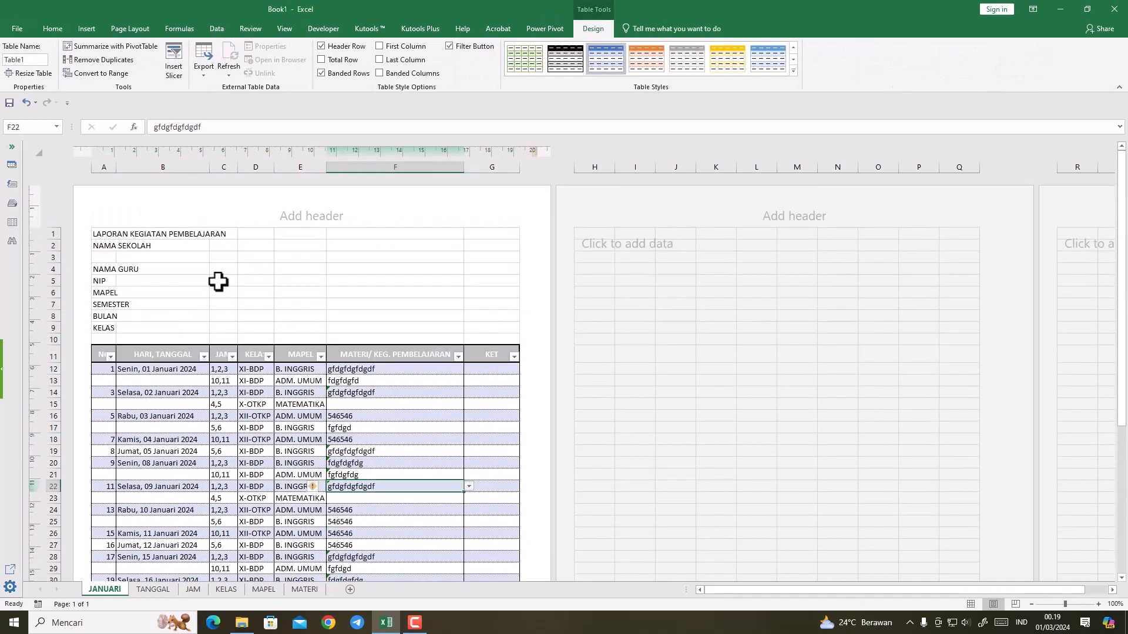
Step: Merge the two title rows across columns A to G, centre them horizontally and vertically, and make them bold
drag(112, 235, 517, 246)
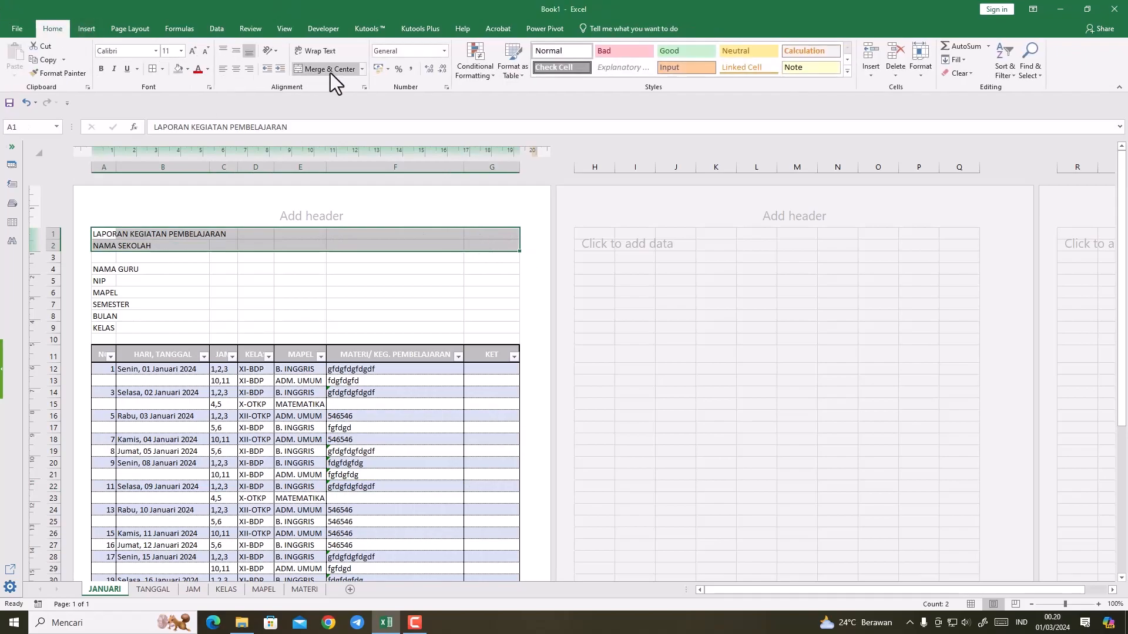
click(361, 70)
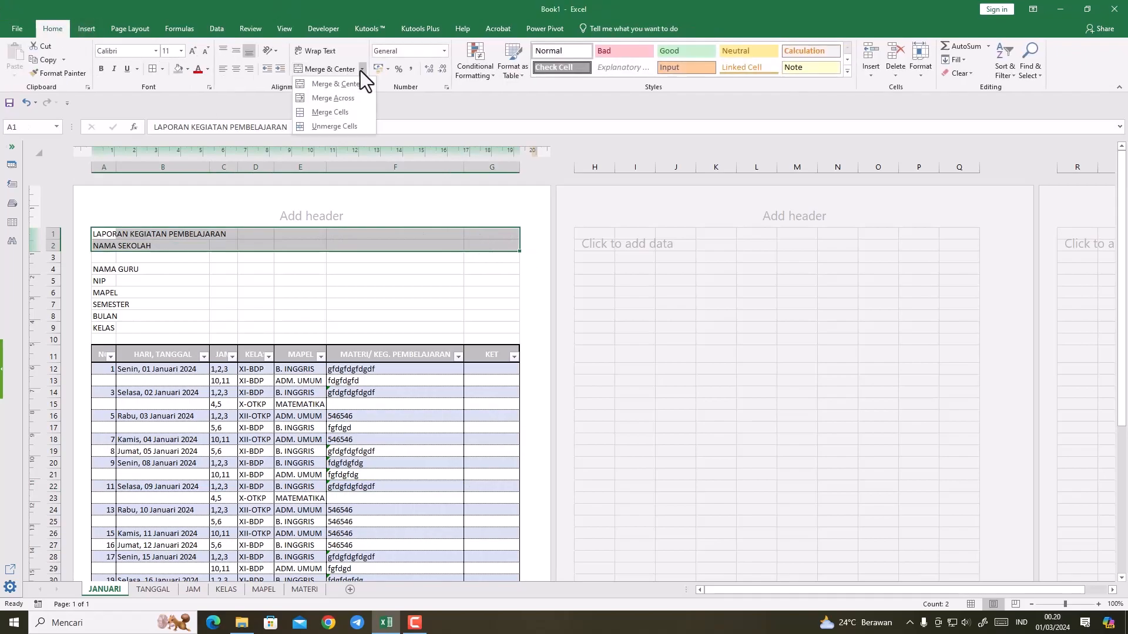
click(339, 103)
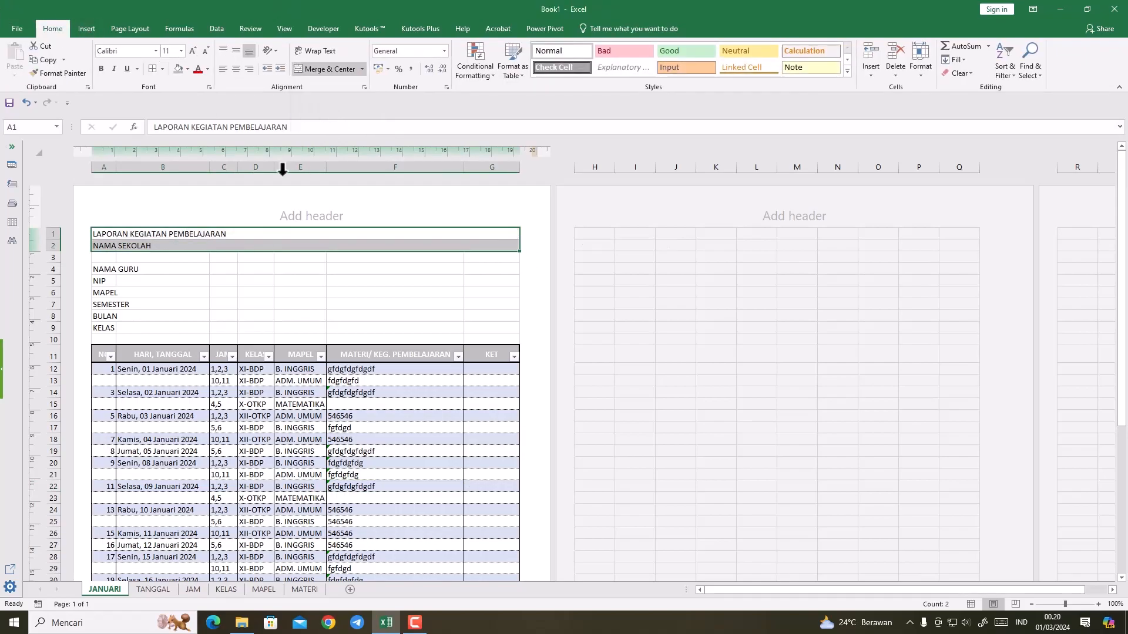
click(234, 68)
click(235, 51)
click(101, 69)
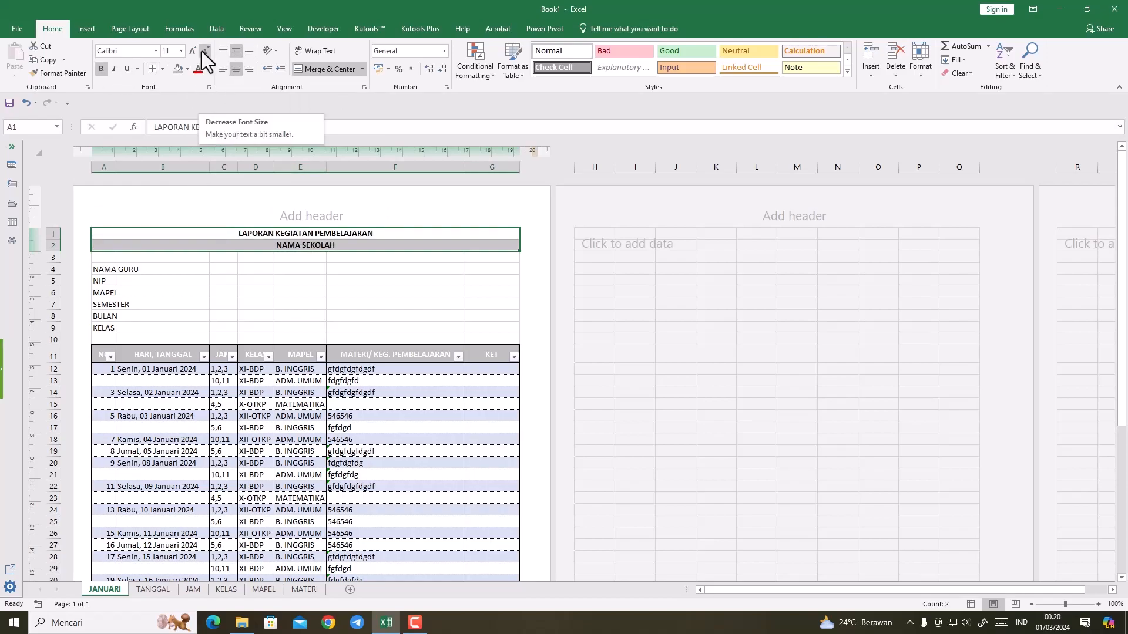